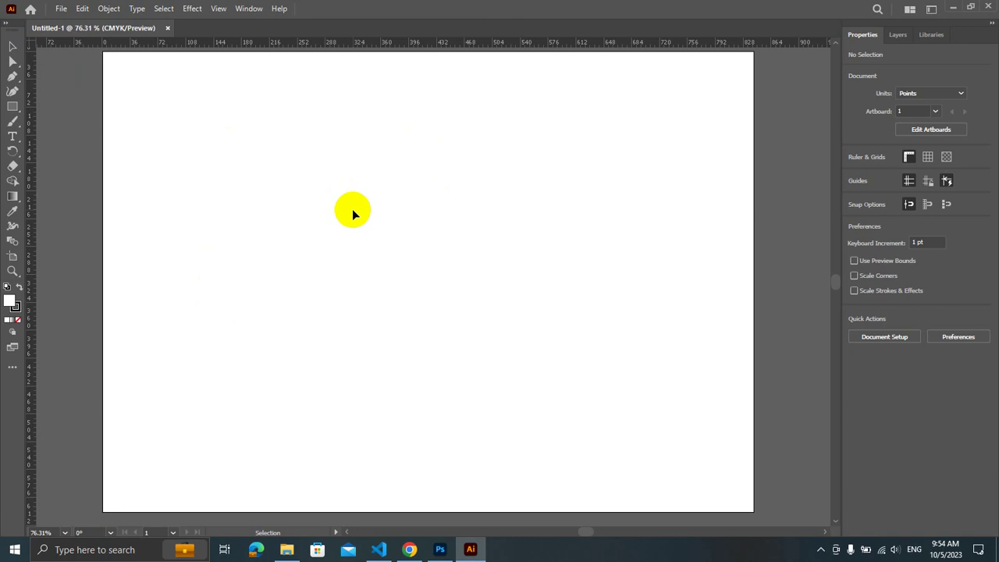
scroll(351, 209, down, 1)
scroll(319, 236, up, 1)
key(ctrl+1)
scroll(295, 228, down, 2)
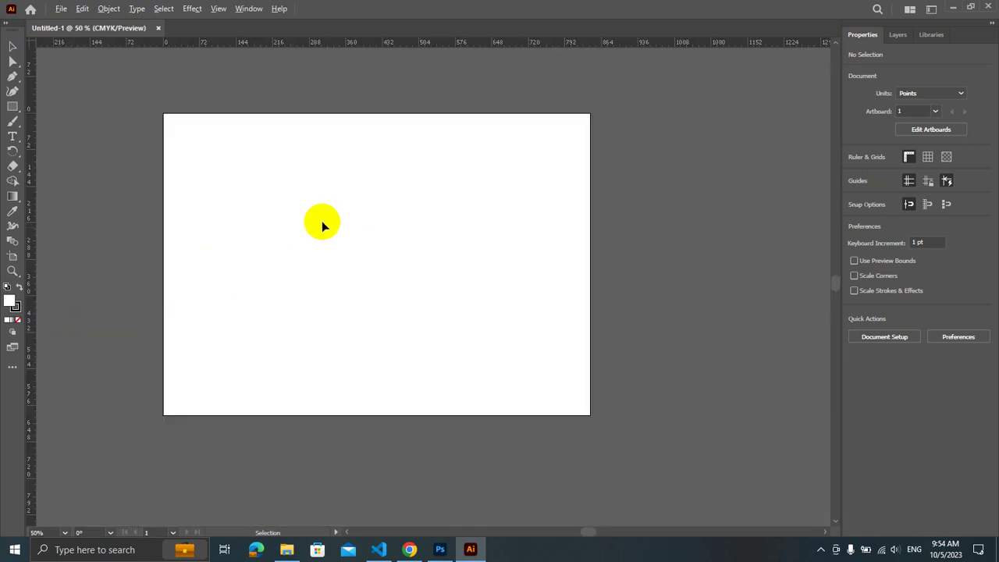
scroll(321, 220, up, 2)
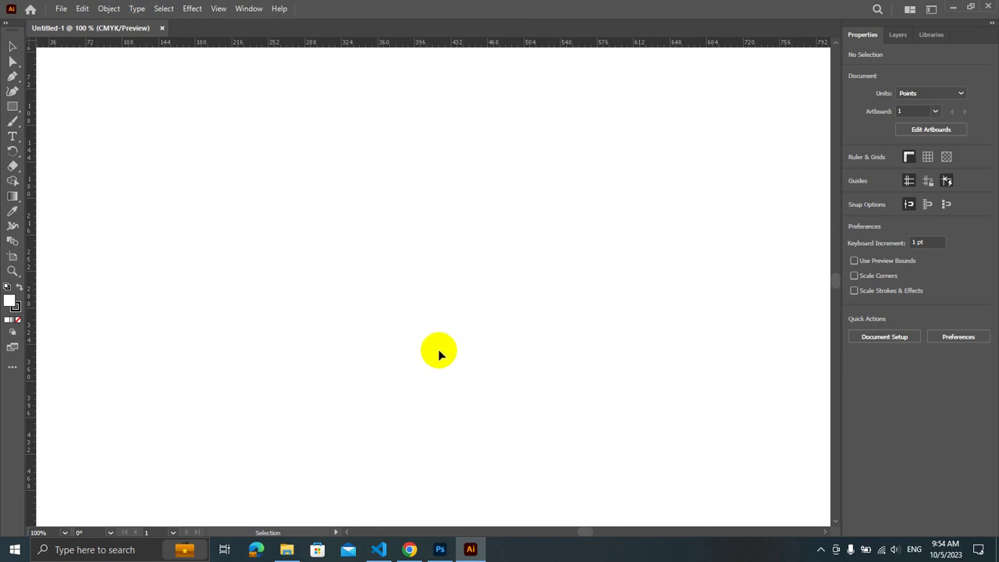
Switch to Chrome and run a Google image search for "milk can" in a new tab
click(420, 553)
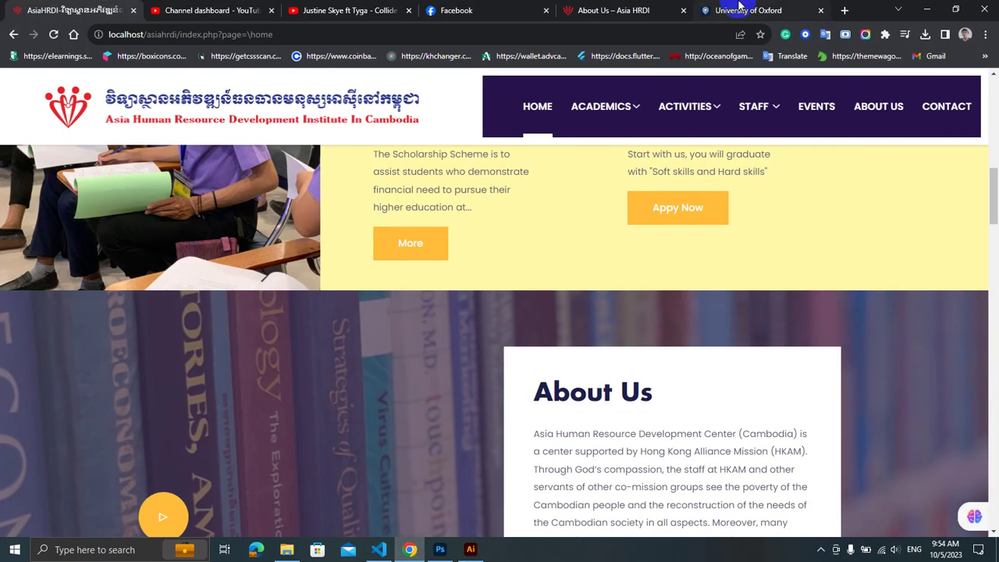
click(844, 11)
click(669, 35)
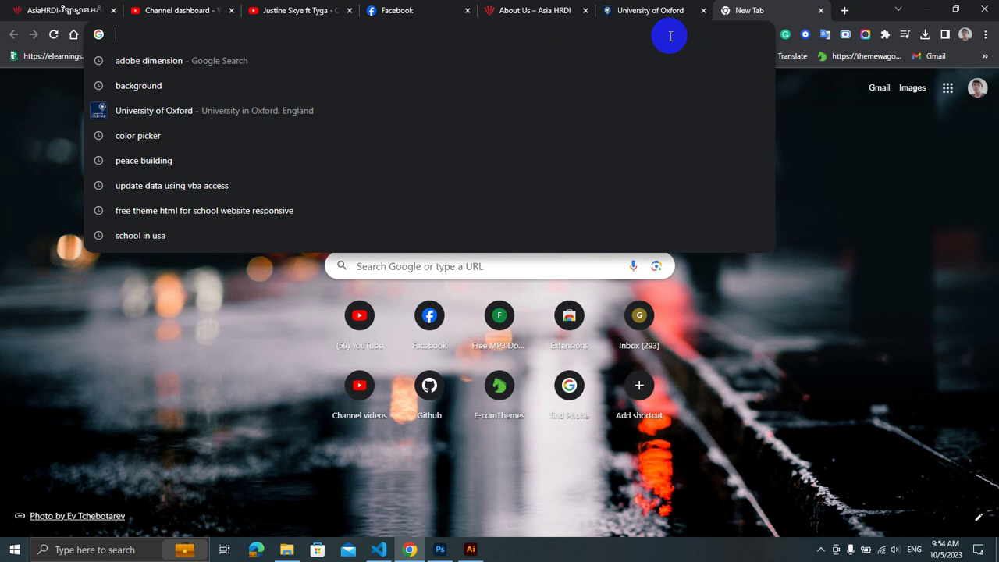
text(milk)
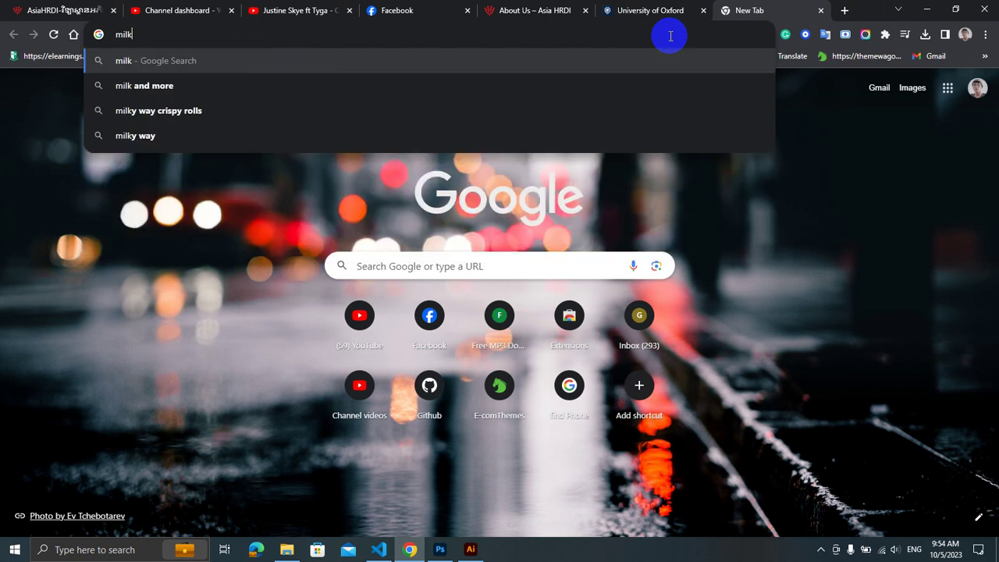
text( can)
key(Return)
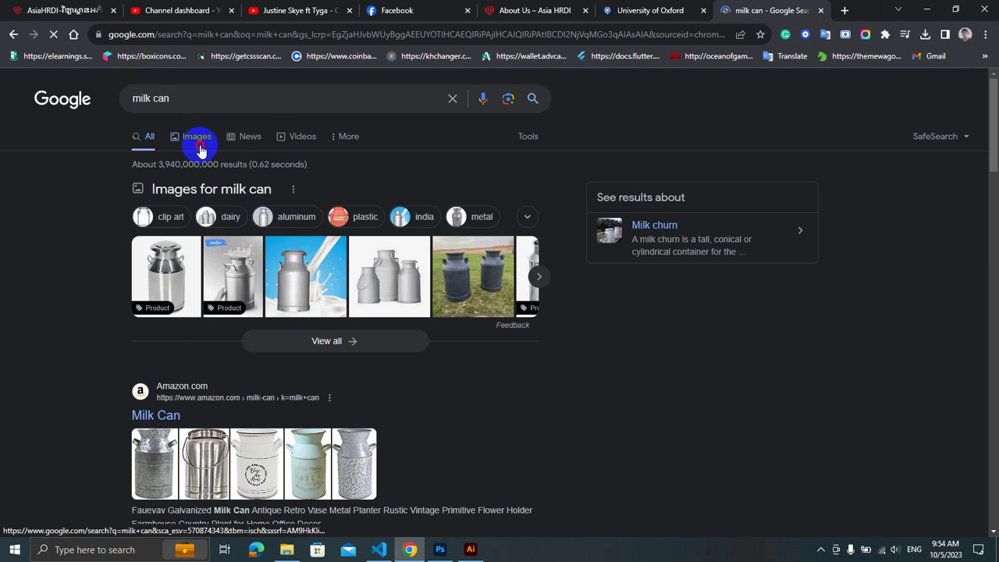
click(200, 143)
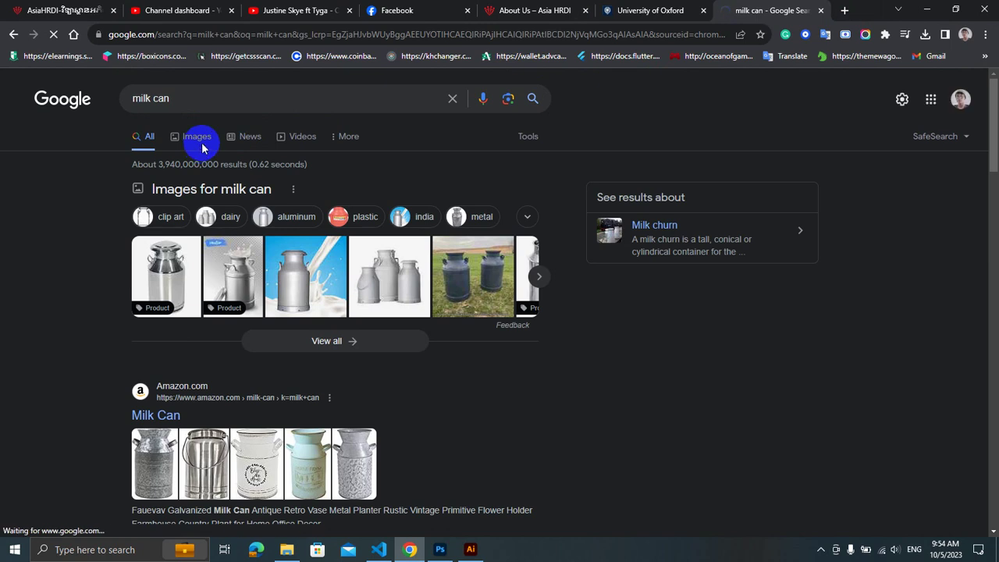
Browse the milk can image results for a packaging shape suitable as a drawing reference
scroll(474, 292, down, 4)
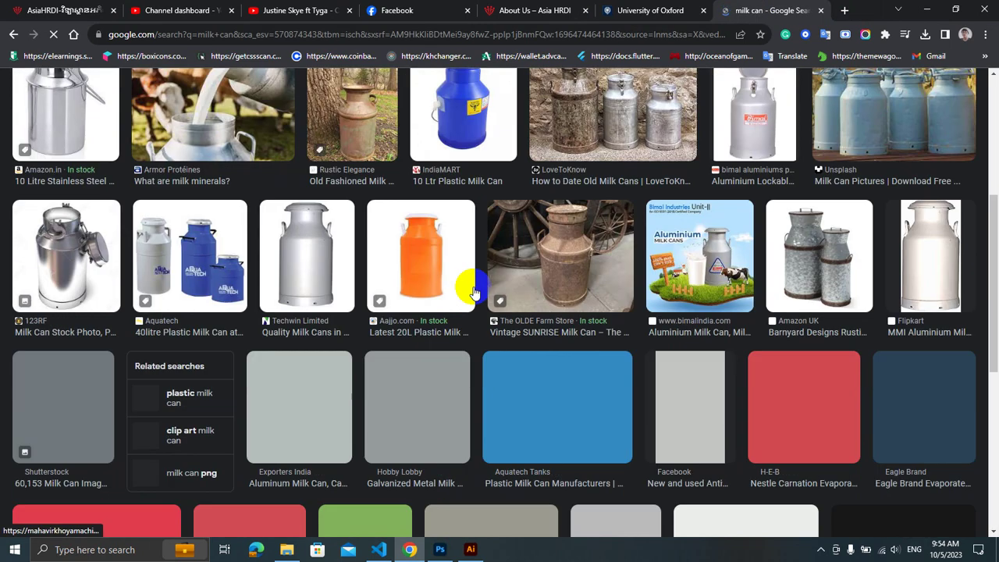
scroll(181, 248, down, 3)
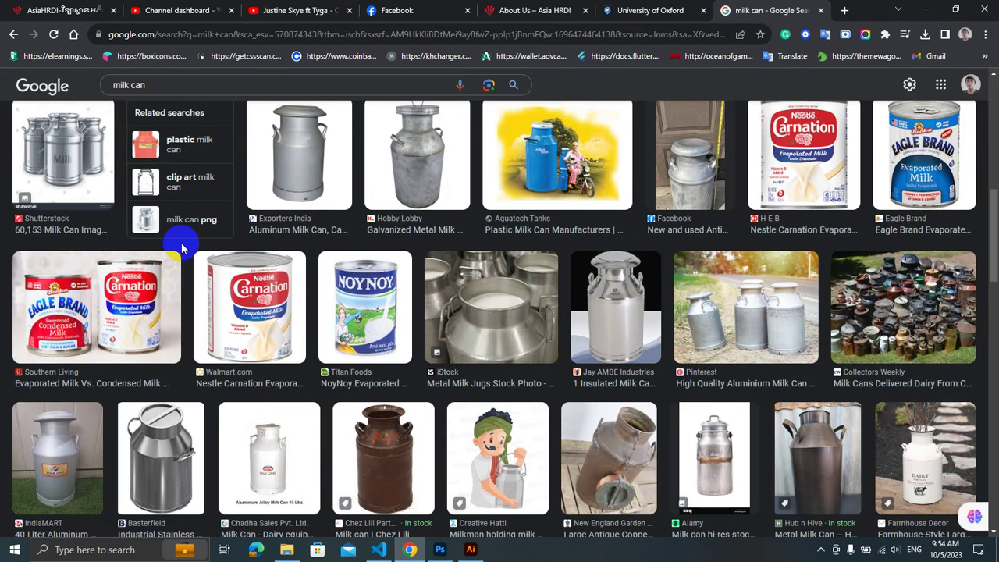
click(408, 142)
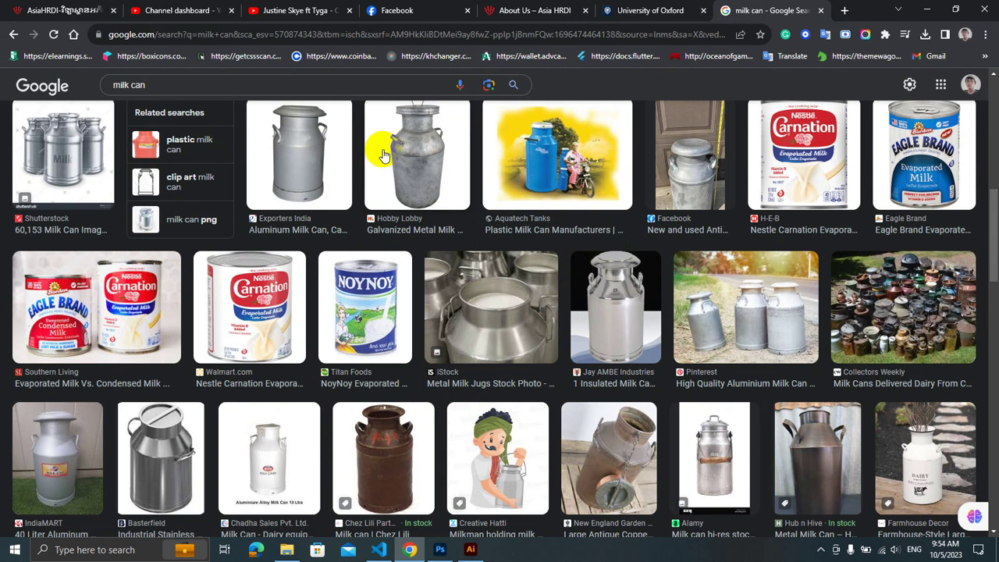
scroll(382, 154, down, 2)
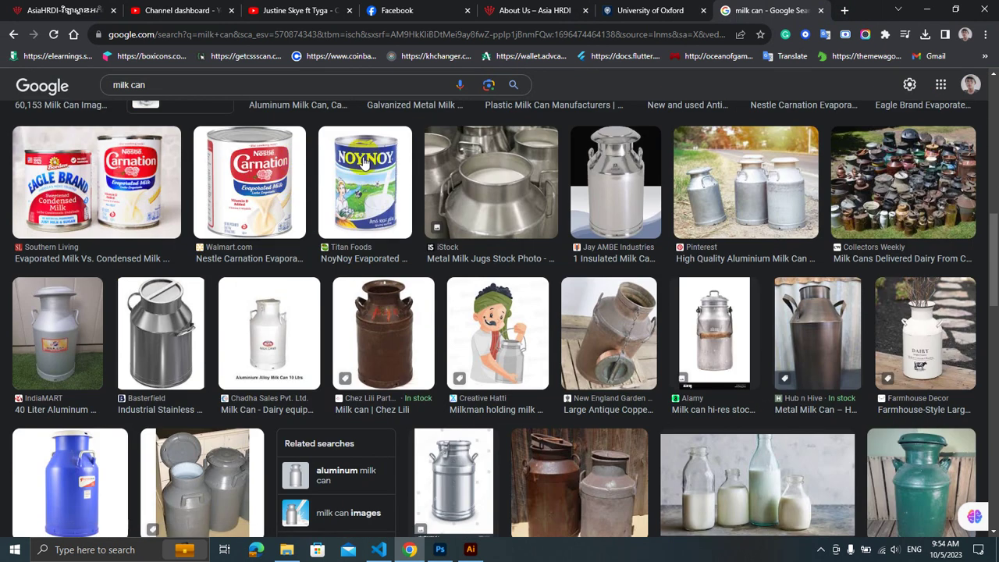
scroll(362, 162, down, 10)
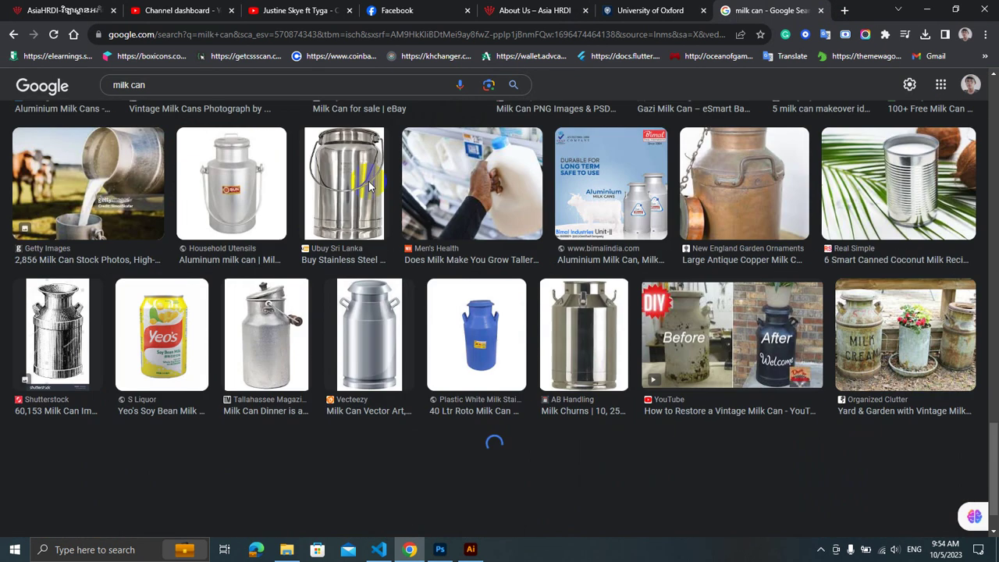
scroll(369, 187, down, 5)
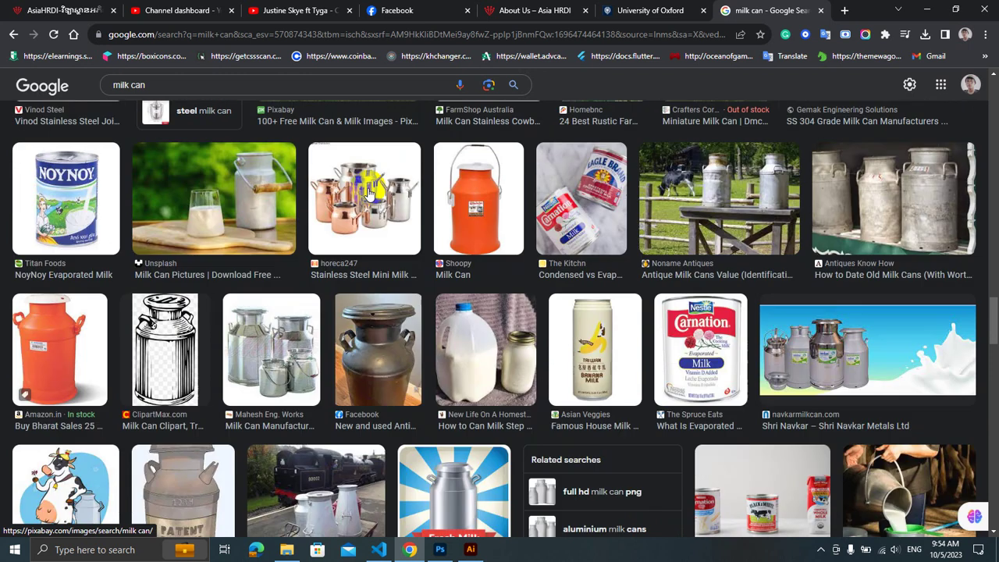
scroll(368, 193, down, 10)
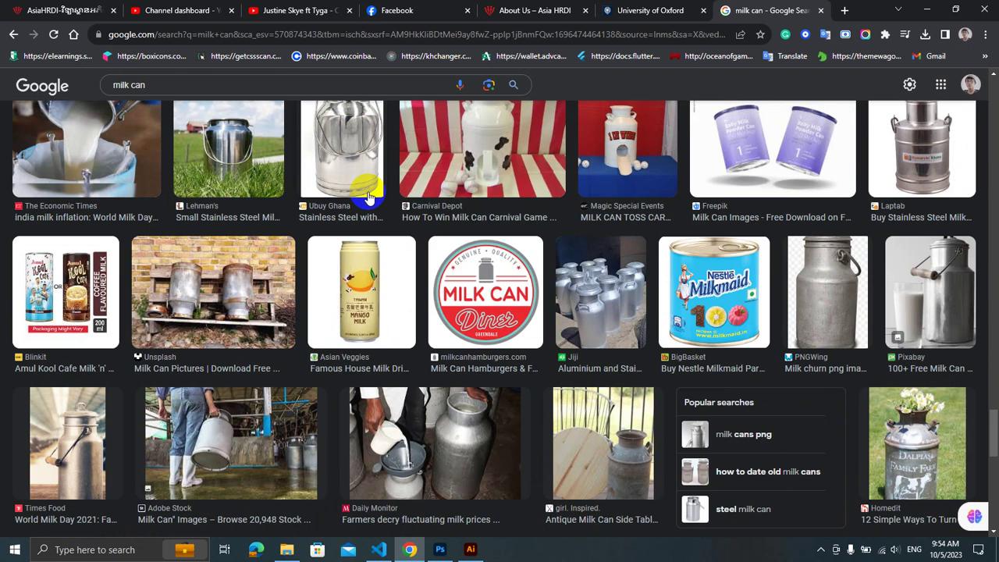
scroll(368, 195, down, 5)
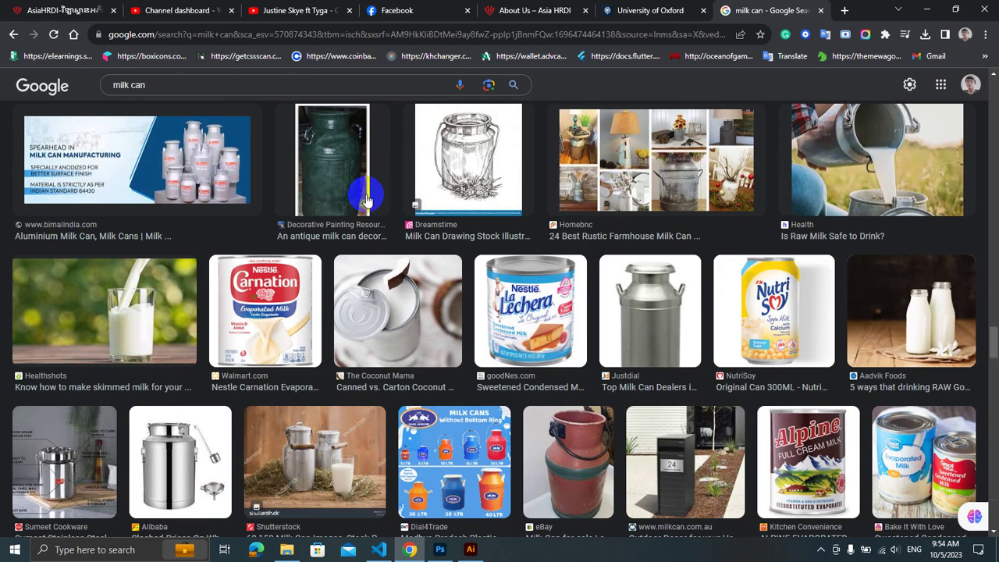
scroll(366, 200, down, 5)
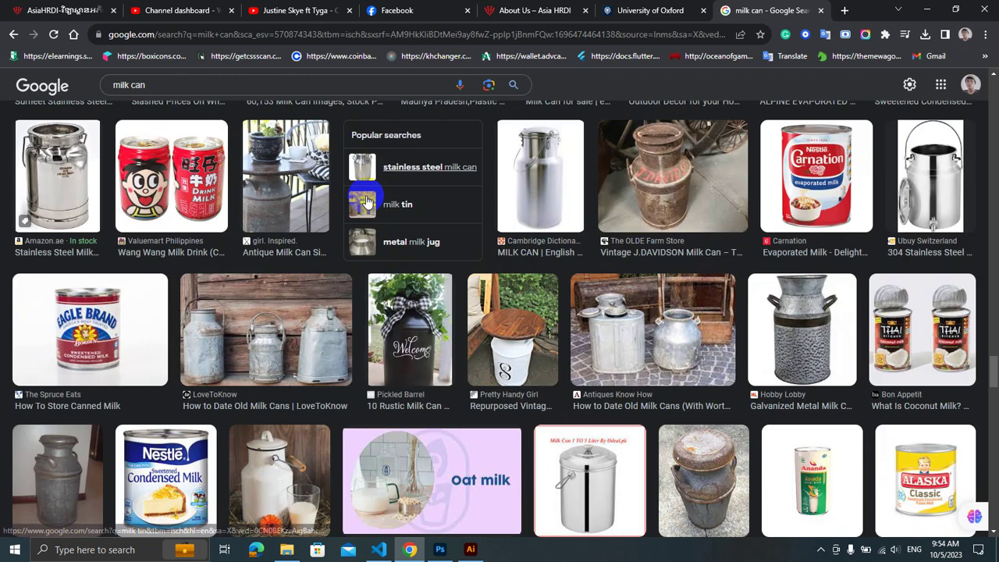
Change the image search to "milk" and preview the Neilson 2% milk carton among the results
double_click(145, 84)
key(Return)
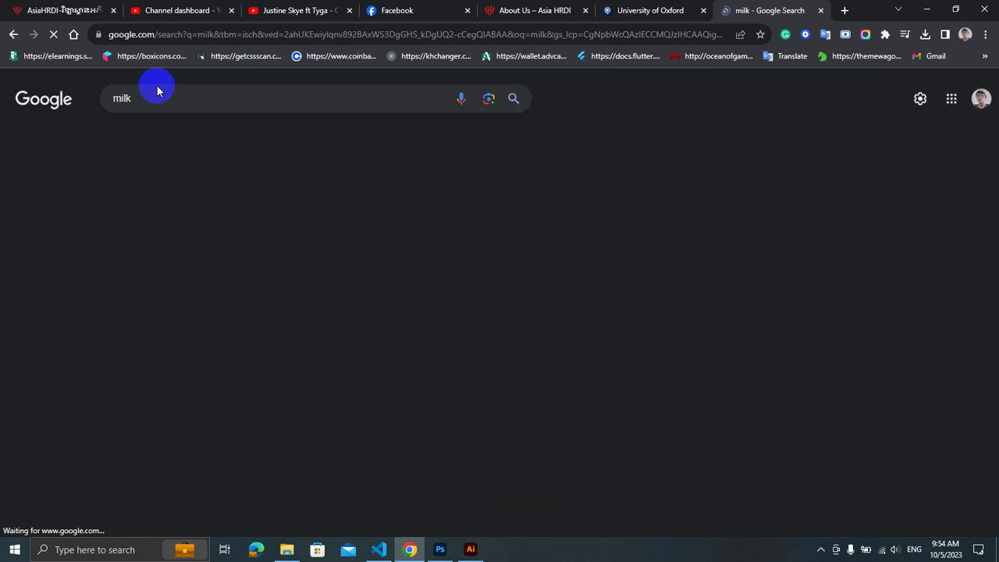
scroll(1, 179, down, 2)
scroll(1, 179, down, 3)
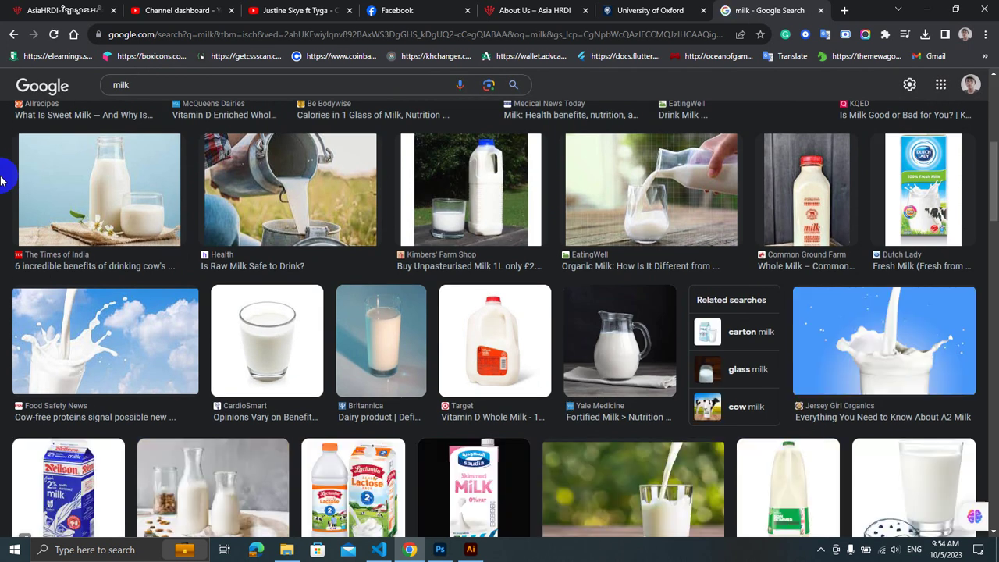
scroll(3, 184, down, 4)
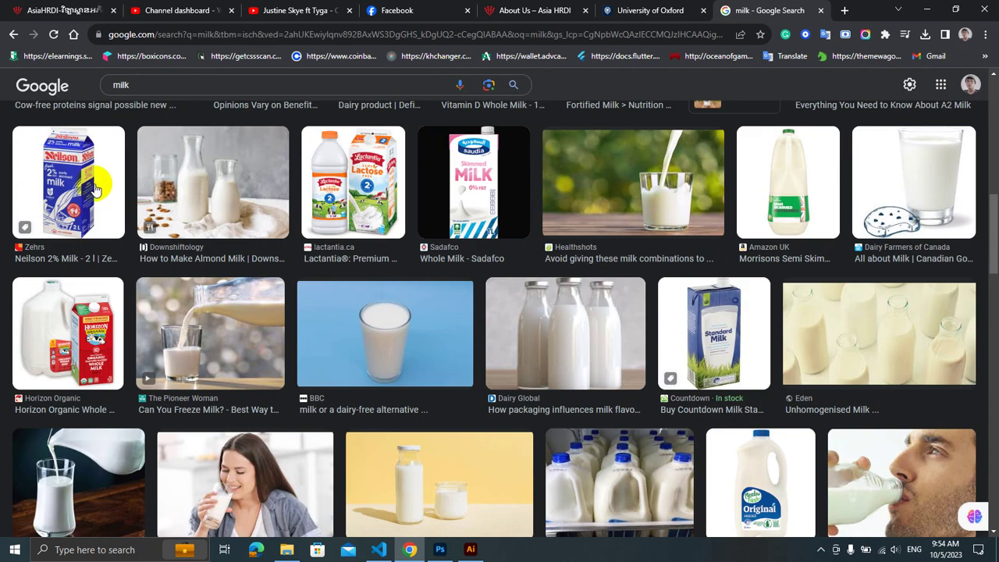
click(95, 187)
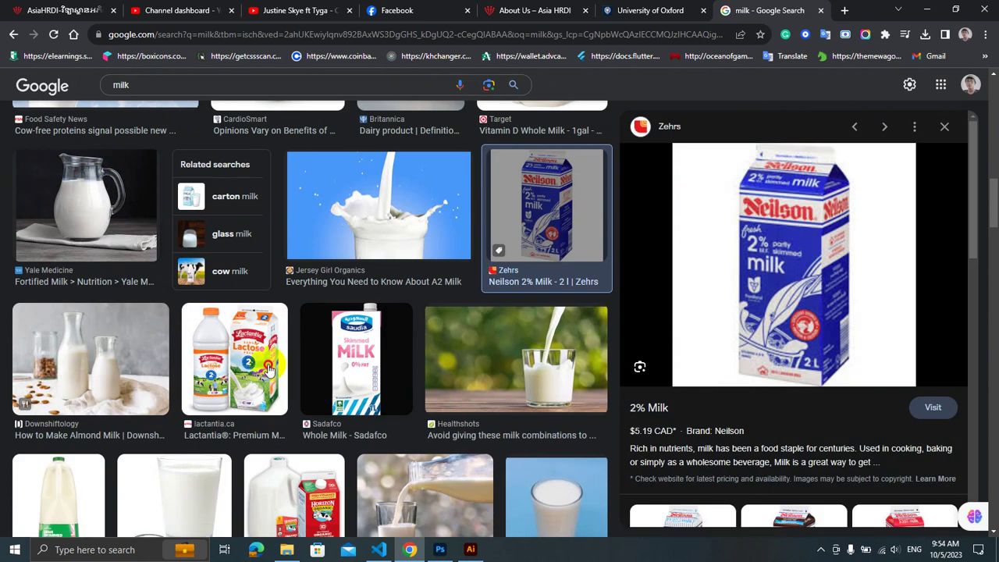
Preview the Lactantia lactose-free carton and the Horizon Organic whole milk carton as shape references
click(268, 370)
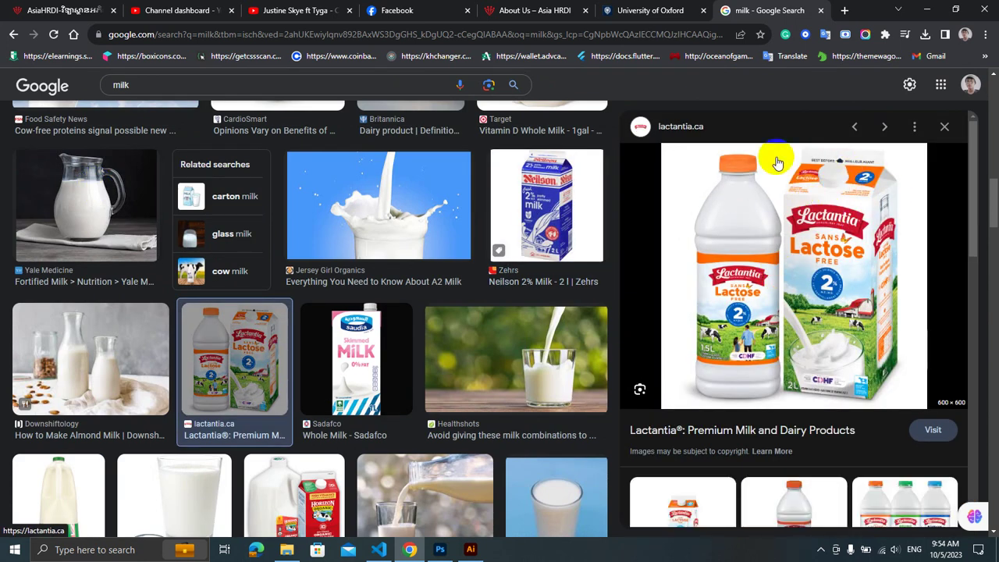
scroll(482, 215, down, 1)
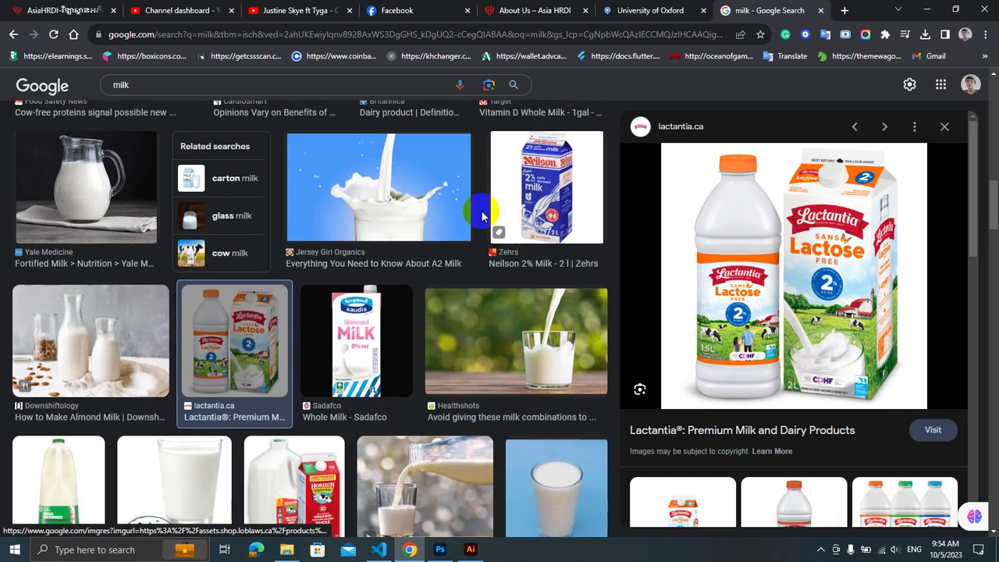
scroll(482, 216, down, 3)
click(299, 253)
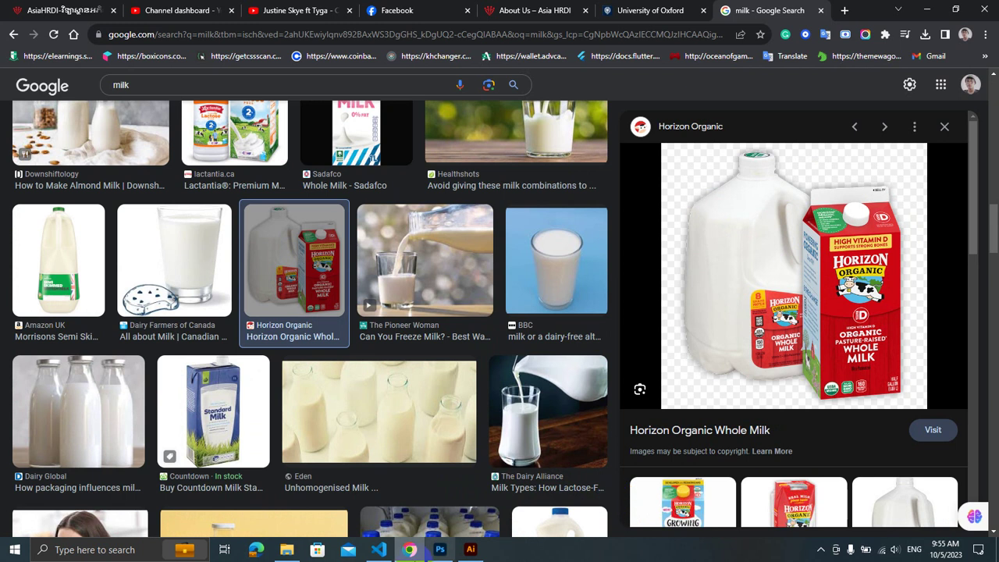
Switch to Illustrator and draw an upright rectangle about 140 × 286 pt on the artboard for the carton's front
click(468, 550)
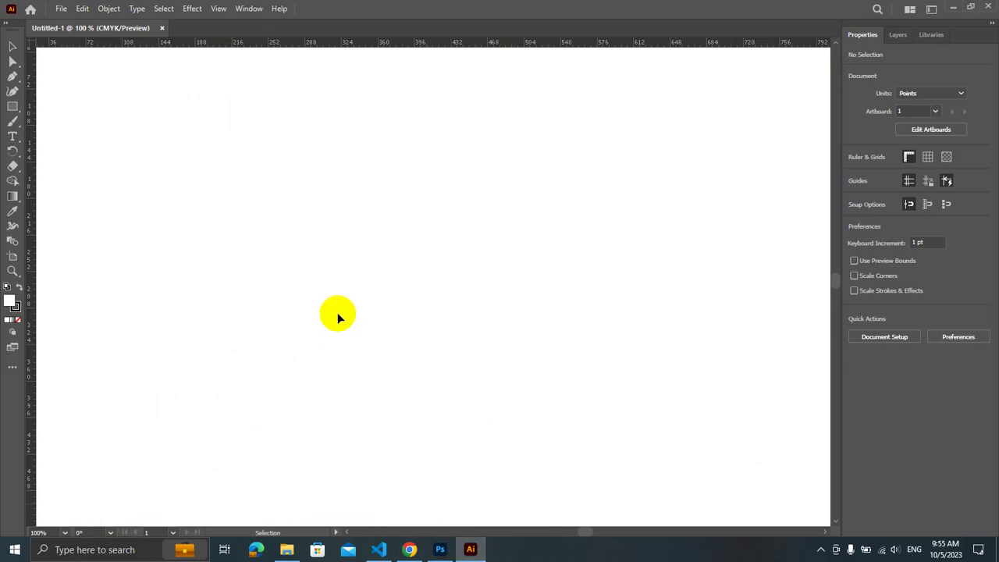
key(ctrl+0)
key(ctrl+1)
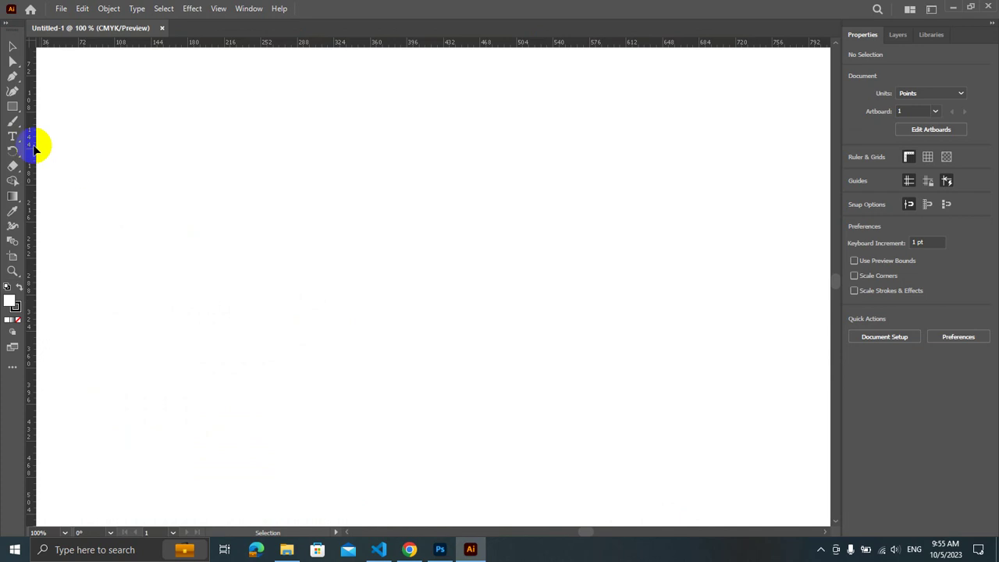
right_click(13, 106)
click(78, 105)
key(ctrl+0)
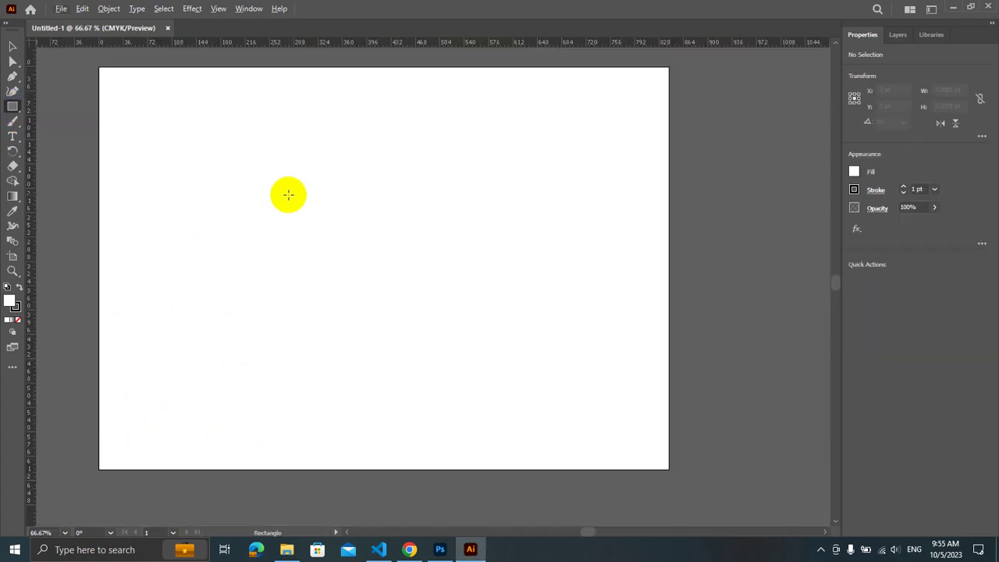
drag(254, 157, 348, 350)
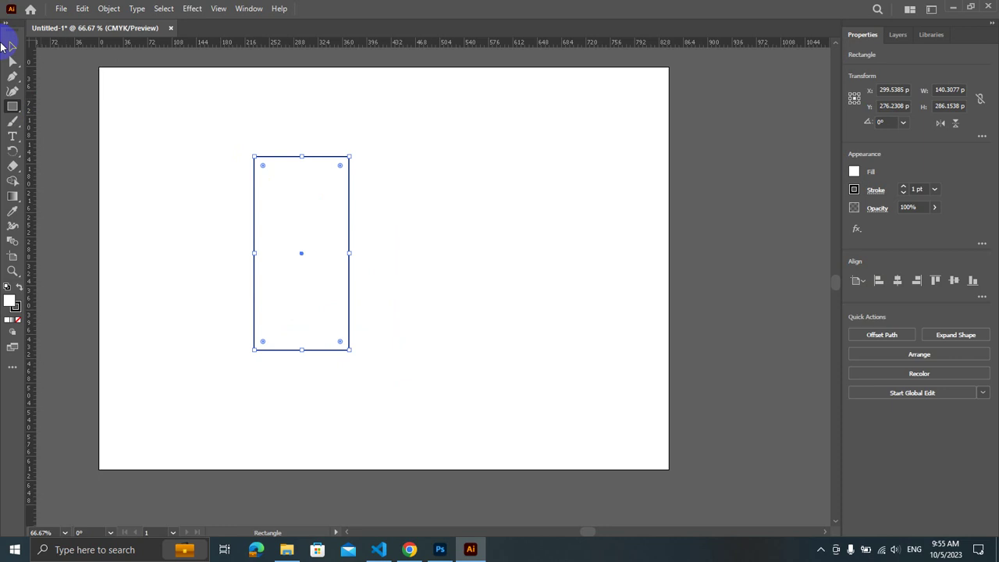
Move the rectangle toward the artboard's middle, centring it at about X 379 pt, Y 320 pt
click(87, 83)
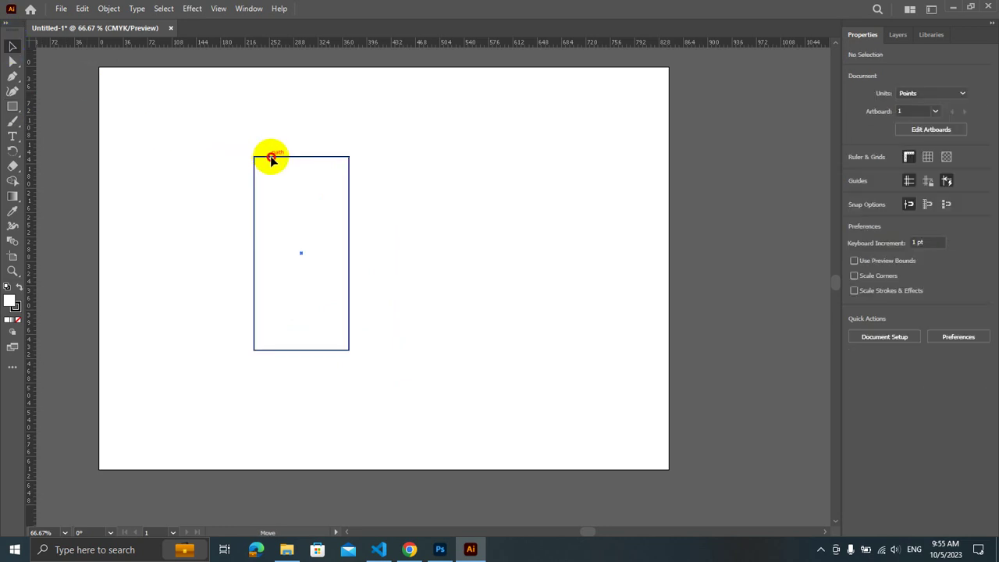
drag(271, 158, 341, 183)
key(ctrl+1)
click(364, 153)
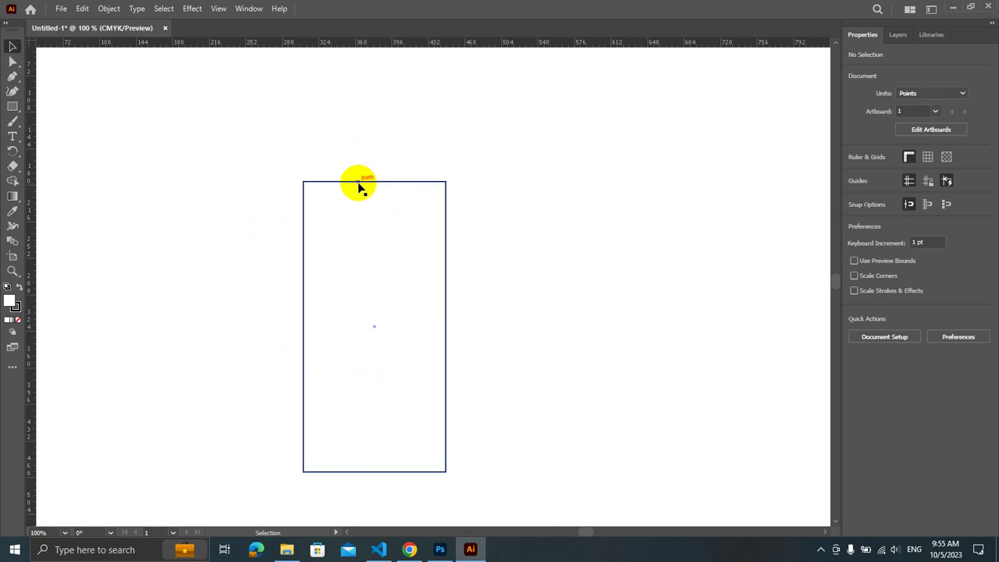
Shorten the rectangle by lowering its top edge to about Y 204 pt, keeping its width and bottom edge
scroll(445, 196, up, 1)
scroll(446, 204, down, 1)
click(387, 185)
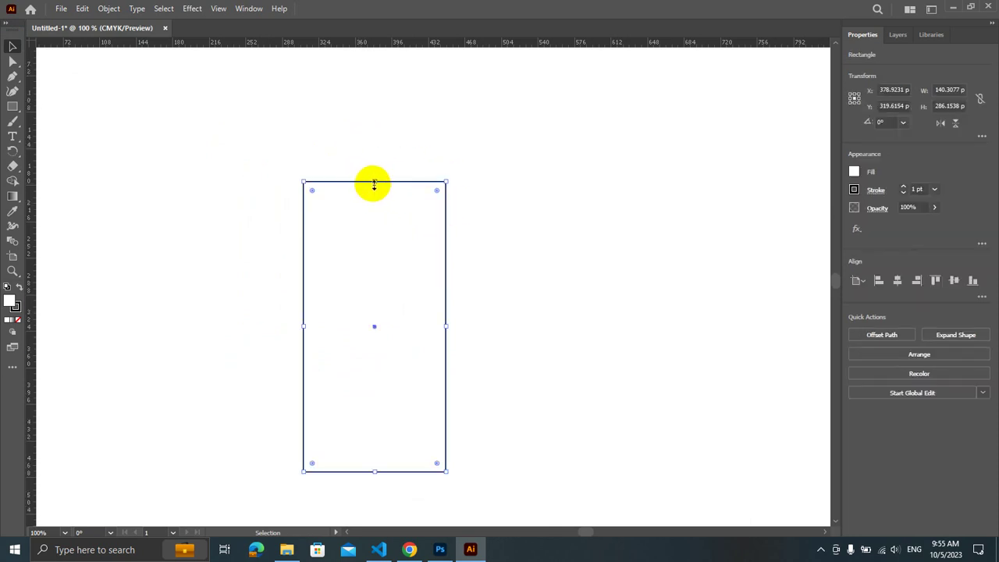
drag(373, 184, 375, 209)
click(373, 184)
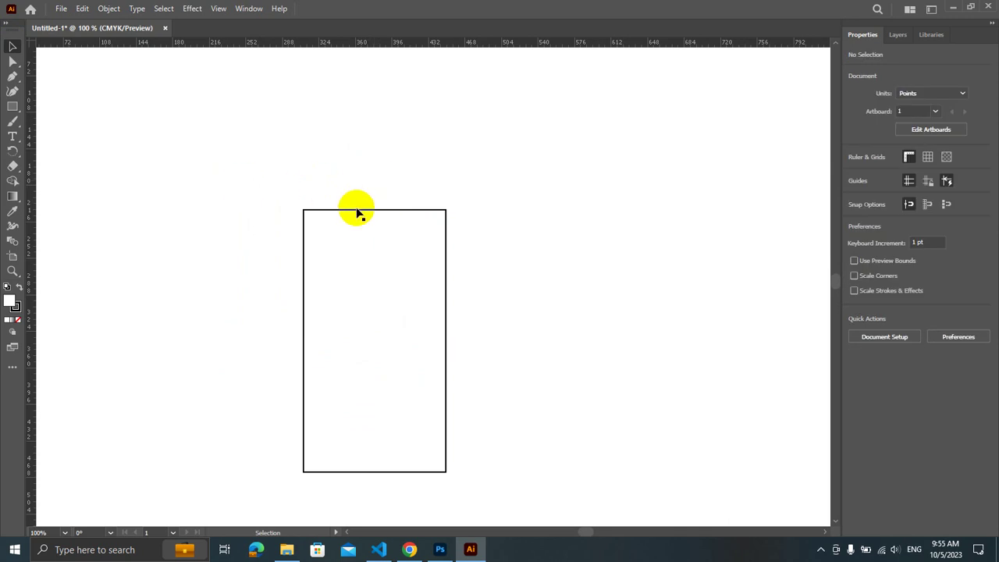
Draw a Pen path from the rectangle's upper-right corner to a peak about 118 pt away, above and left of centre, then down to the upper-left corner
click(20, 111)
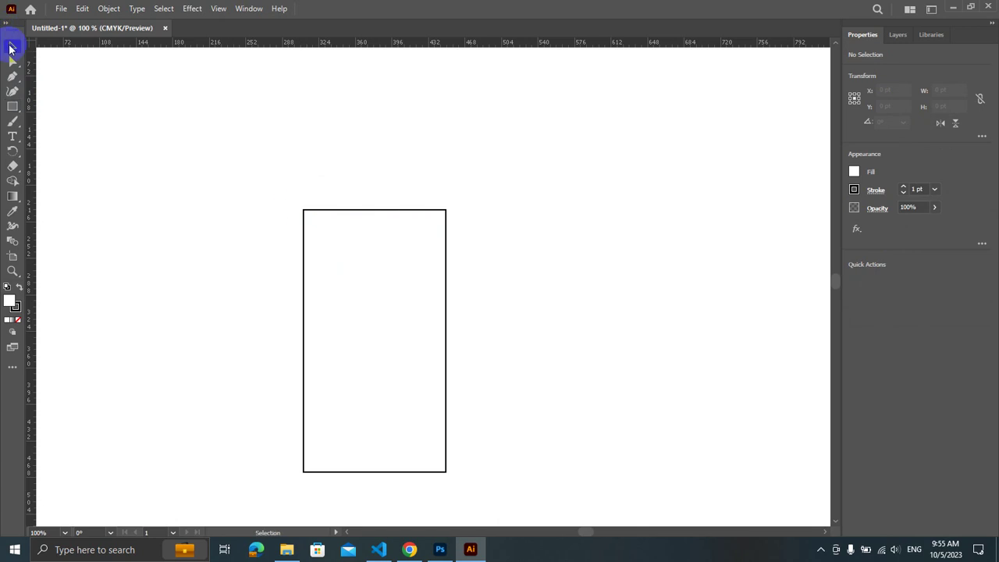
click(11, 48)
click(17, 80)
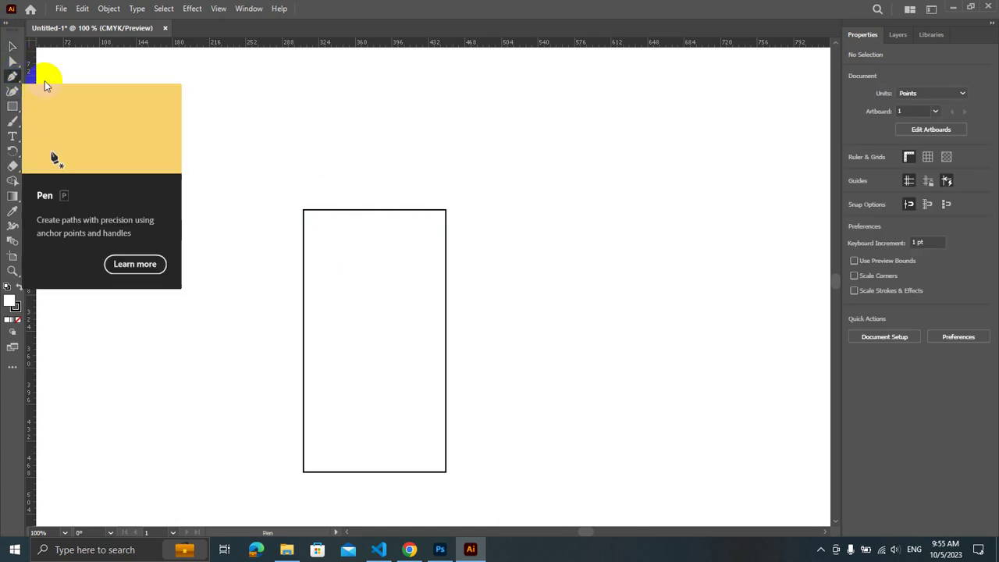
click(434, 209)
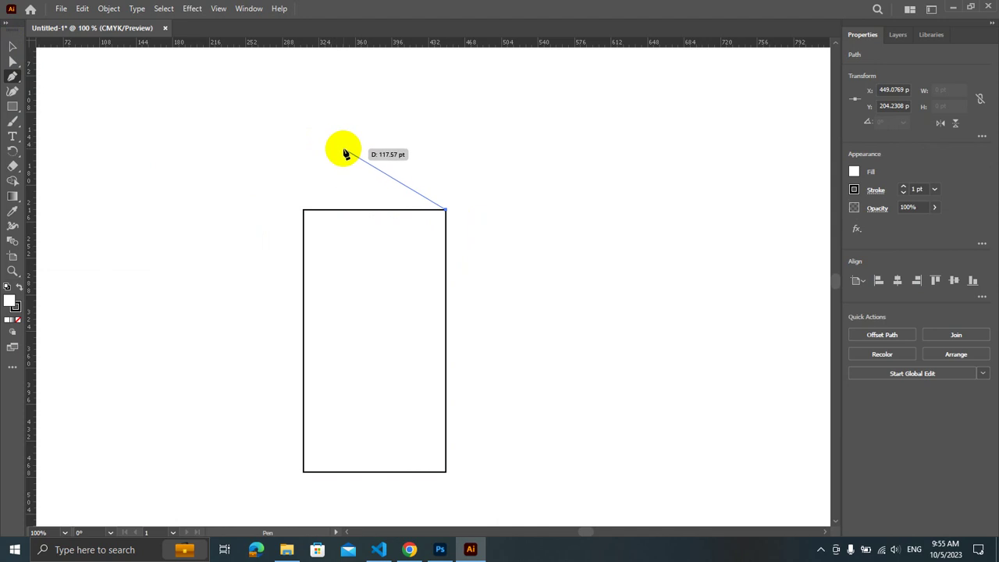
click(343, 149)
click(305, 210)
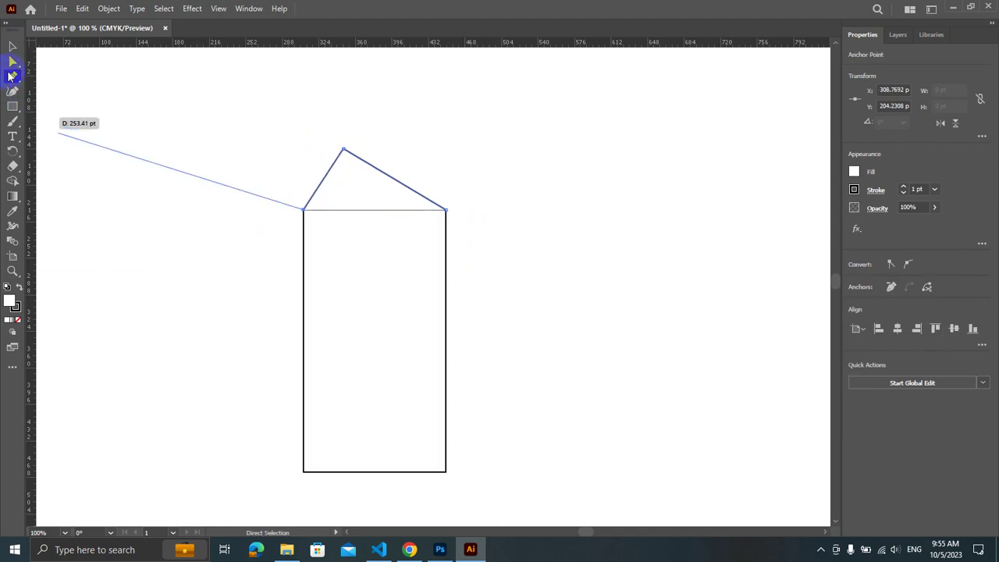
Add an anchor point on the roof path's long right slope at about X 382 pt, Y 164 pt
click(14, 47)
click(127, 96)
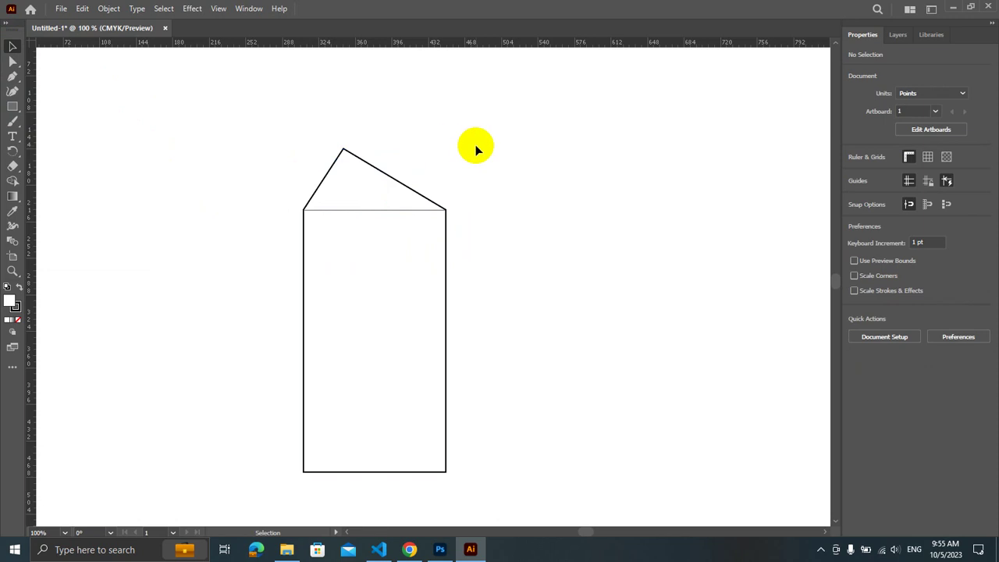
click(401, 182)
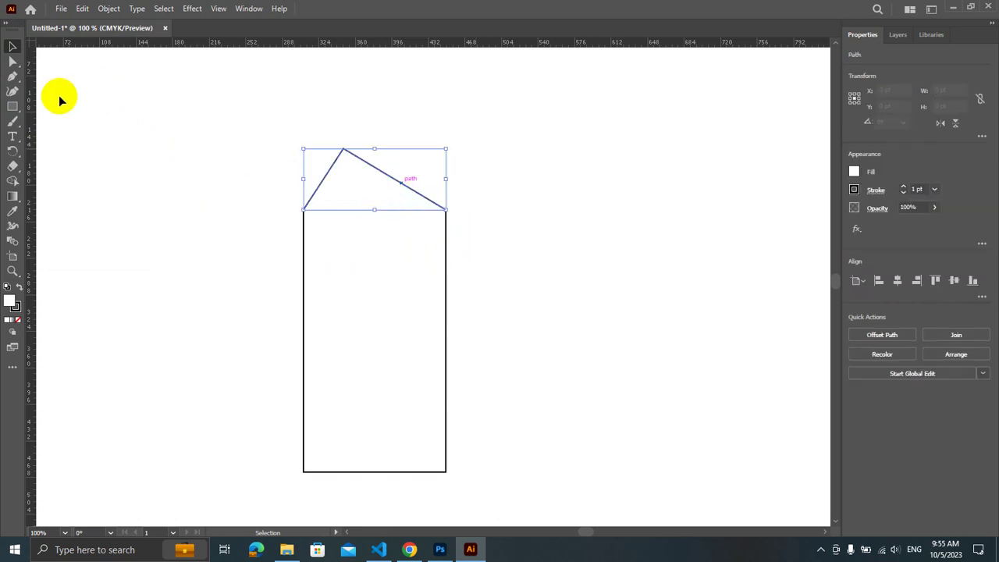
click(12, 76)
click(30, 79)
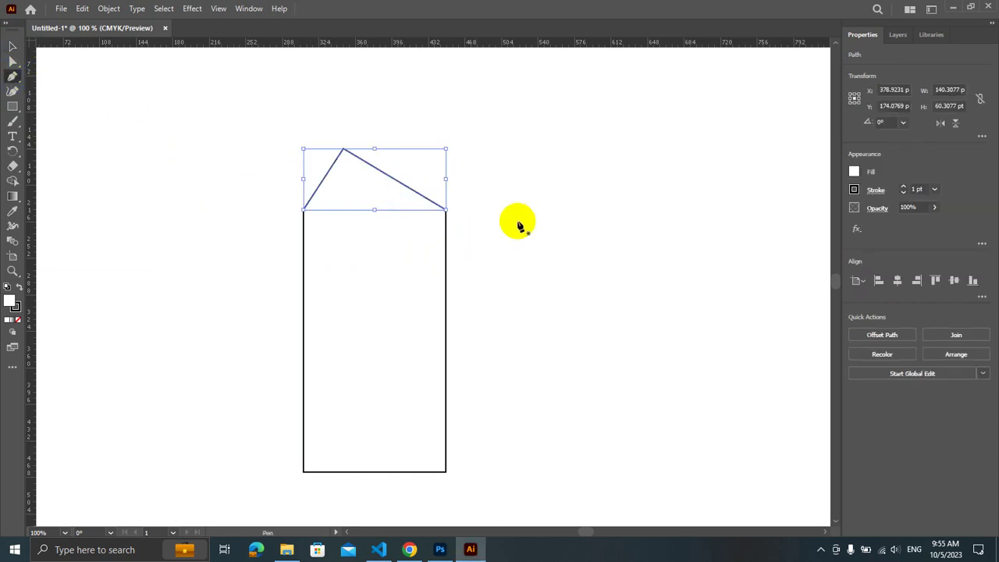
click(378, 171)
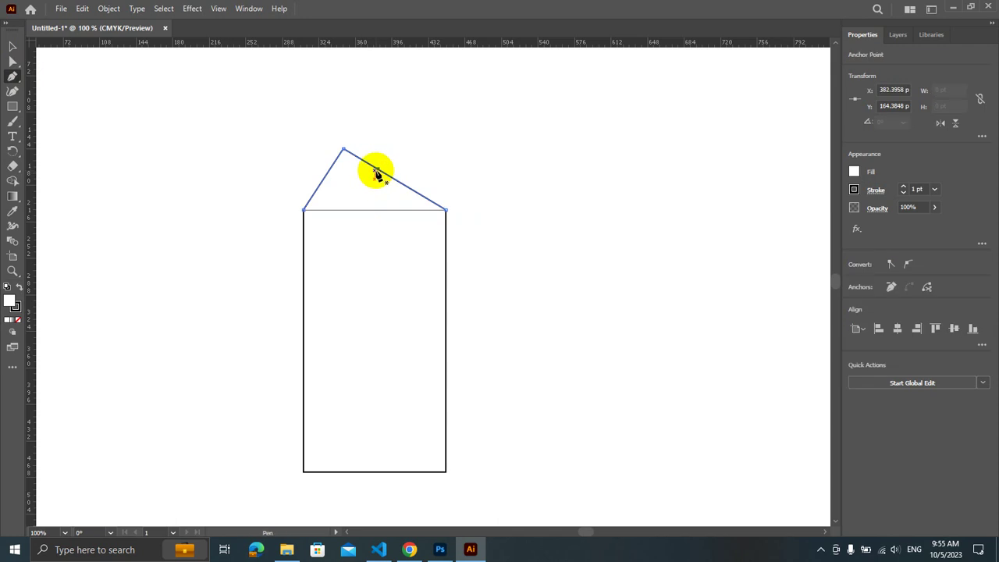
Move the anchor point on the roof's long slope to about X 366 pt, Y 161 pt, bending the slope inward
click(11, 47)
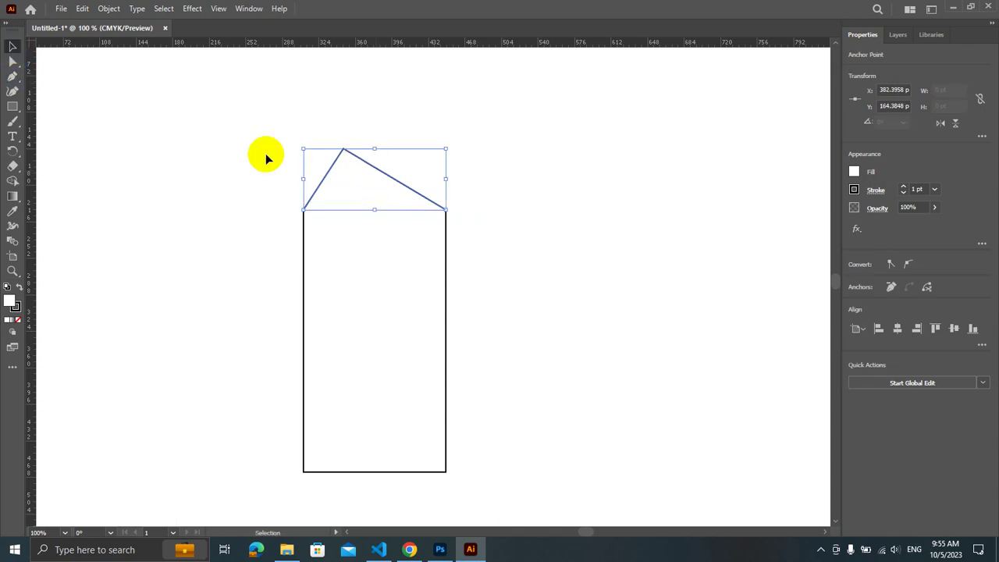
click(12, 61)
mouse_move(378, 171)
mouse_down()
mouse_move(348, 197)
mouse_move(364, 188)
mouse_move(361, 170)
mouse_up()
click(519, 173)
click(544, 154)
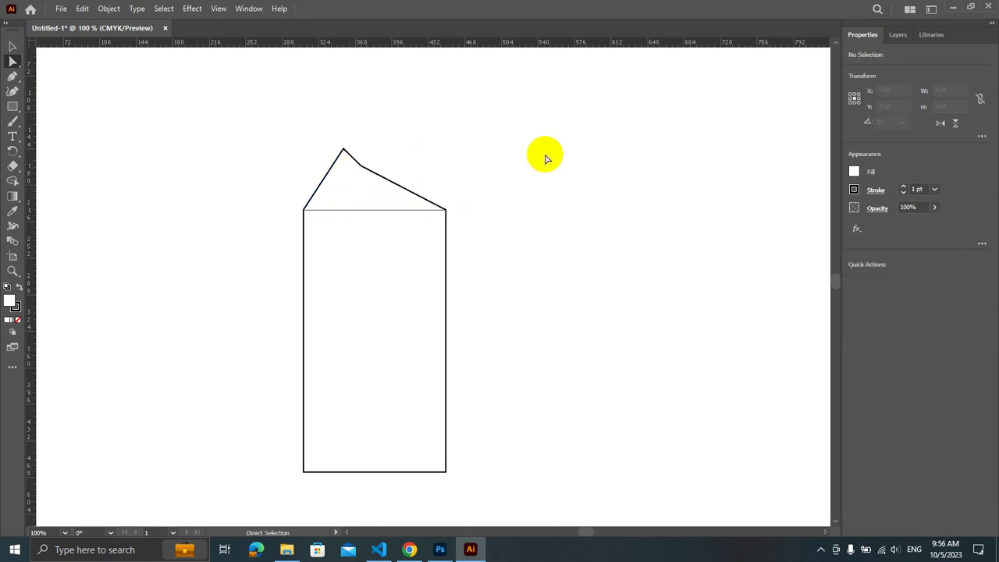
Round the corner at the bend in the roof's right slope into a smooth curve
click(380, 171)
click(361, 167)
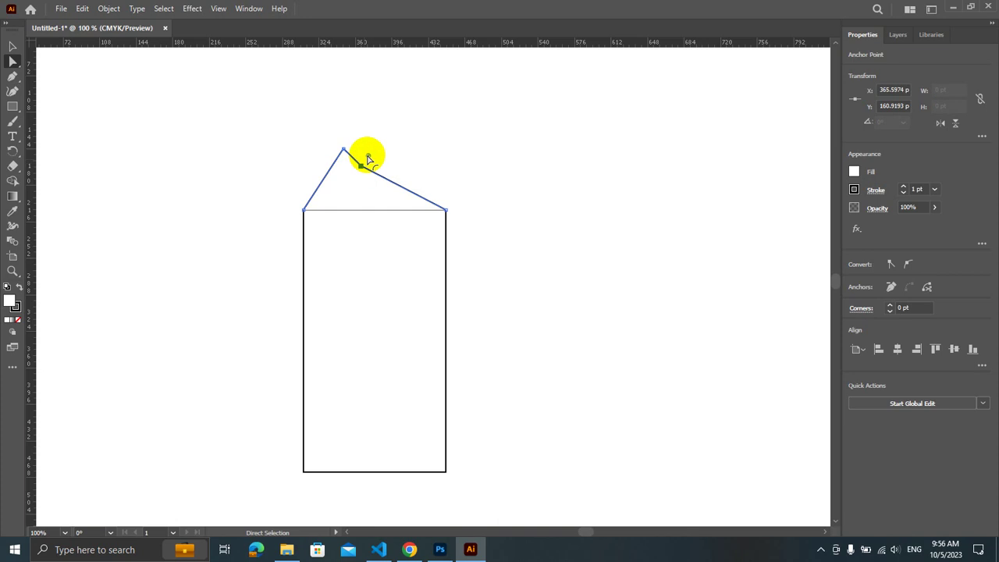
drag(364, 156, 406, 133)
click(548, 139)
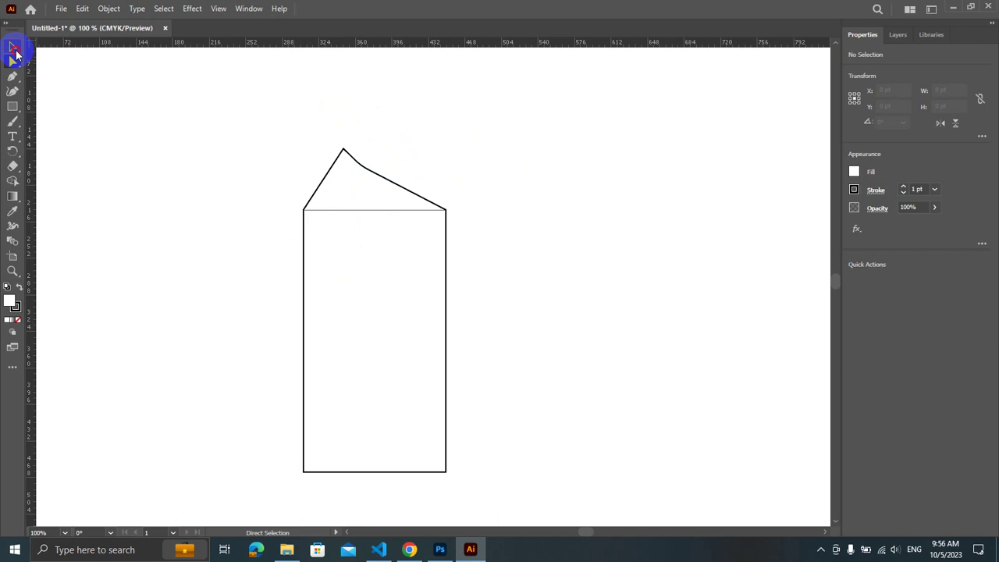
Merge the roof path and the front rectangle into one carton outline with the Shape Builder
click(14, 49)
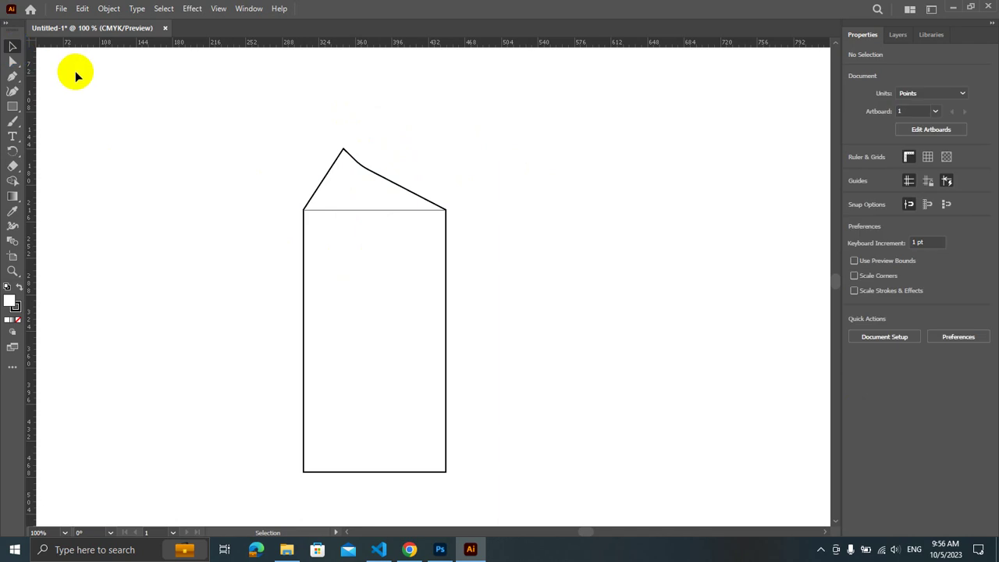
click(331, 212)
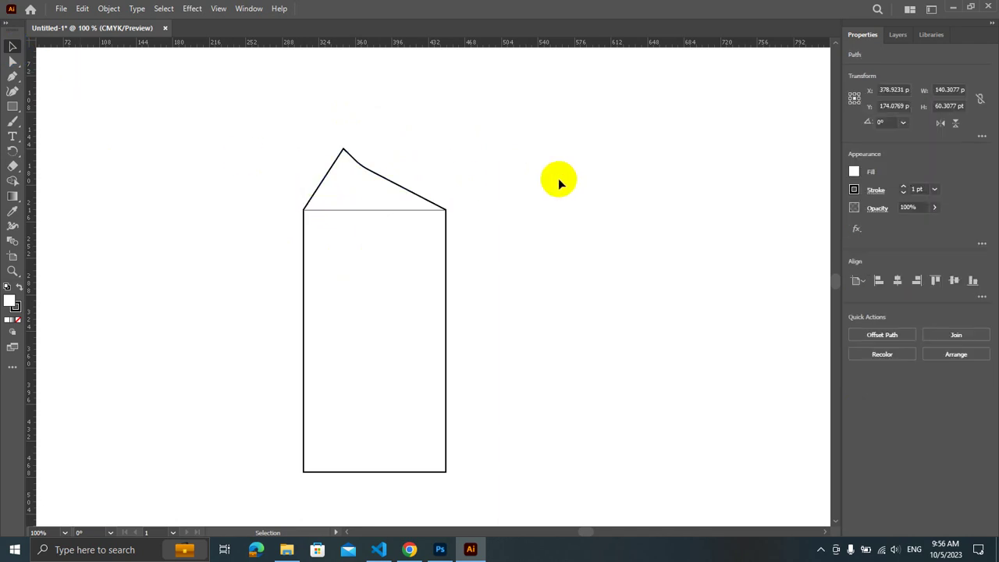
click(517, 150)
drag(517, 149, 216, 372)
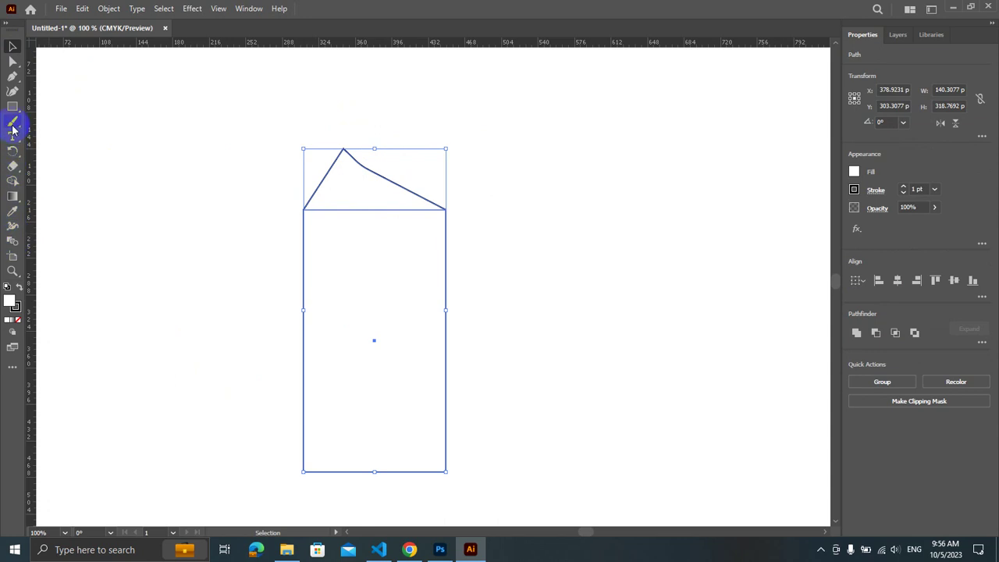
click(13, 180)
drag(346, 191, 350, 298)
click(13, 46)
click(254, 173)
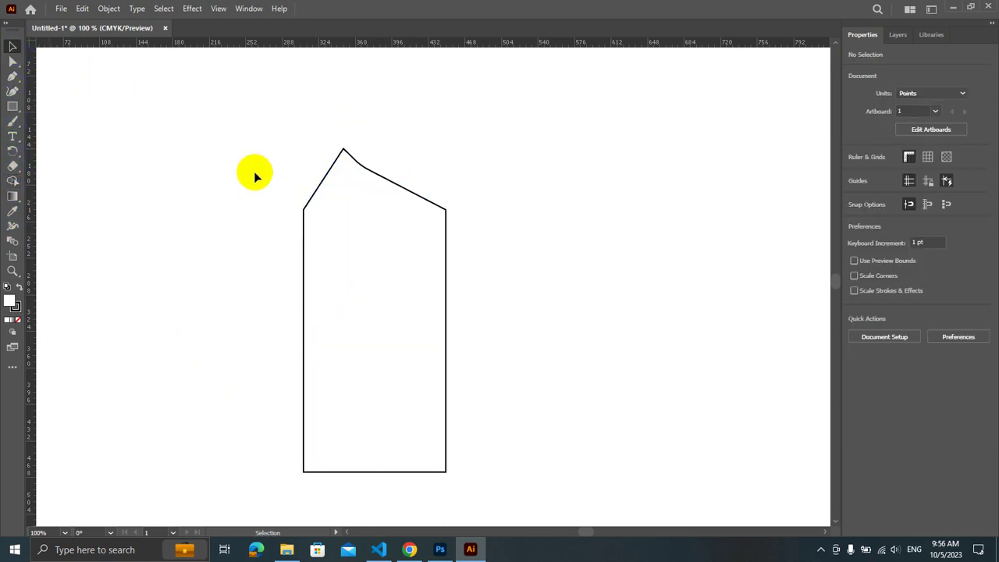
Draw a rectangle about 41 × 43 pt across the roof's right slope for the cap
scroll(383, 166, up, 2)
click(374, 185)
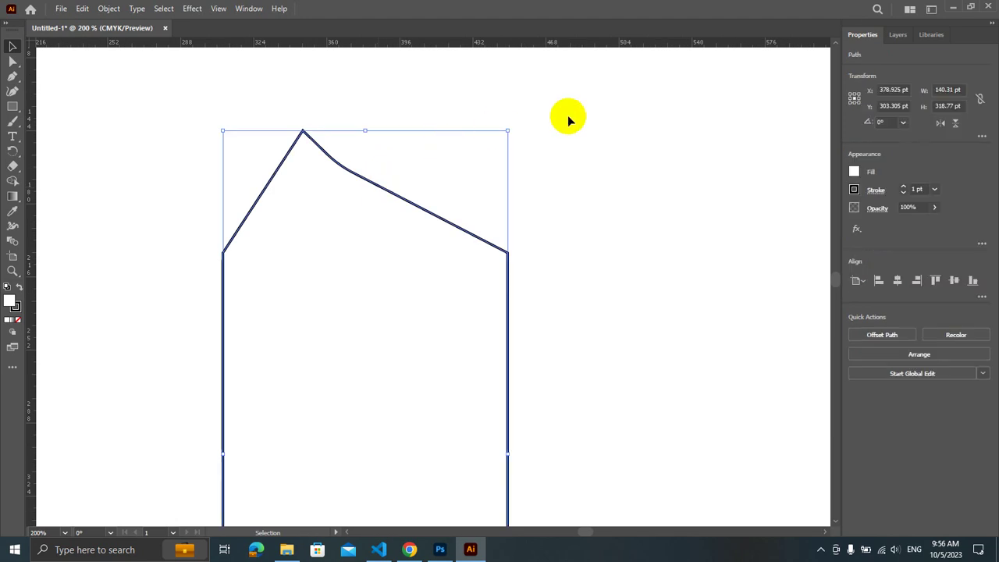
click(601, 115)
scroll(455, 231, down, 2)
scroll(456, 238, up, 3)
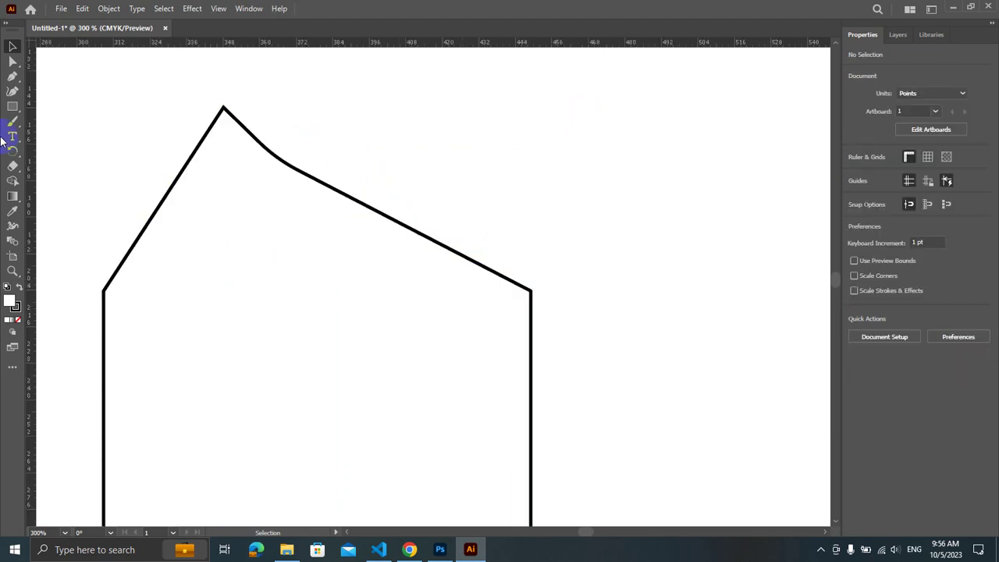
drag(12, 106, 55, 108)
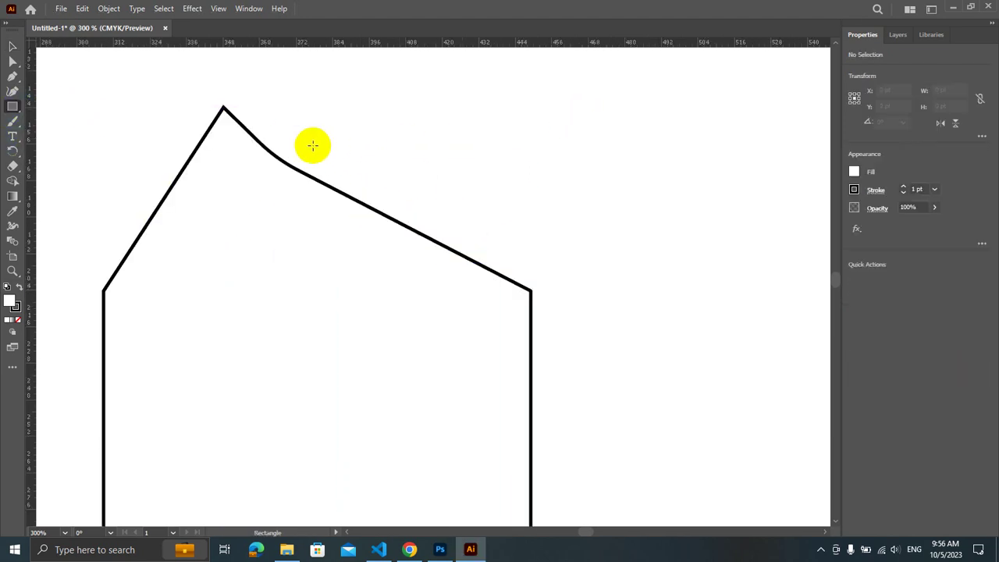
drag(306, 144, 430, 277)
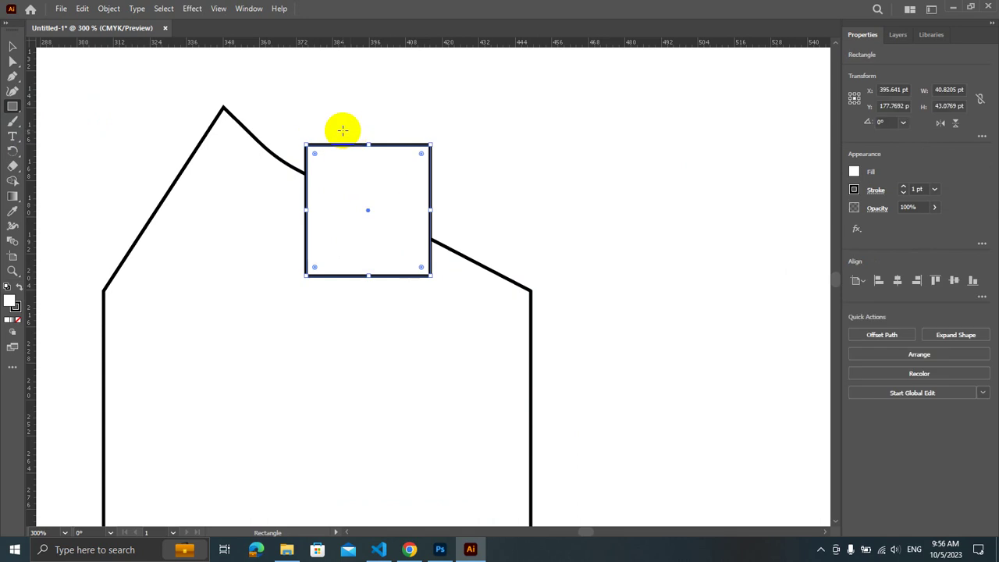
Set the cap rectangle's fill to none so the roof slope shows through it
click(854, 171)
click(760, 215)
click(853, 171)
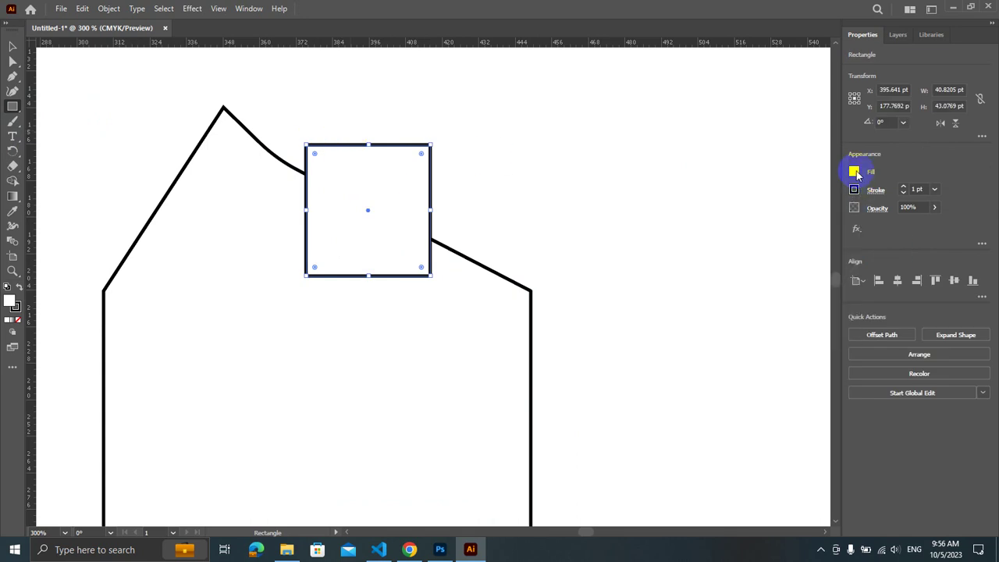
click(864, 184)
click(719, 216)
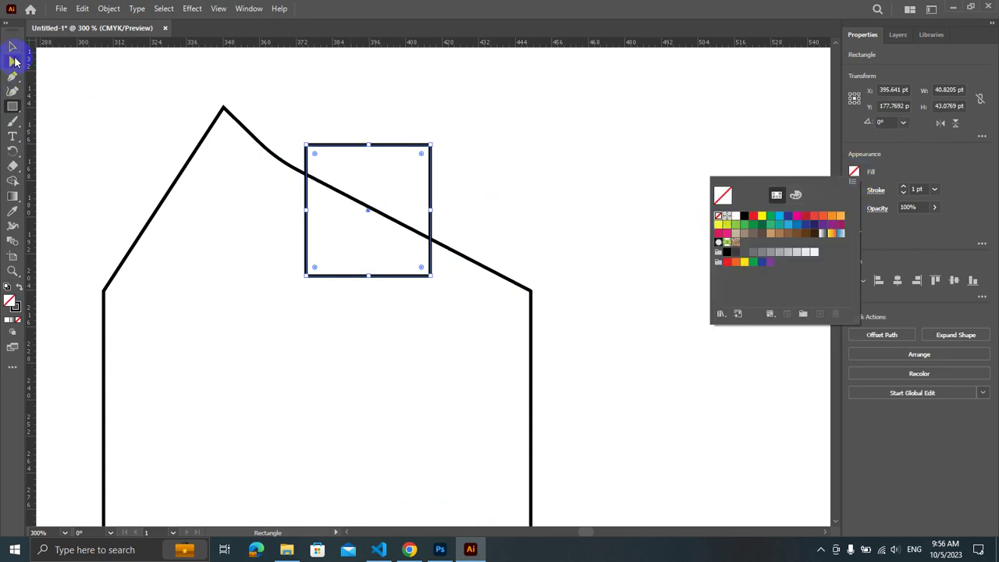
click(14, 61)
click(359, 107)
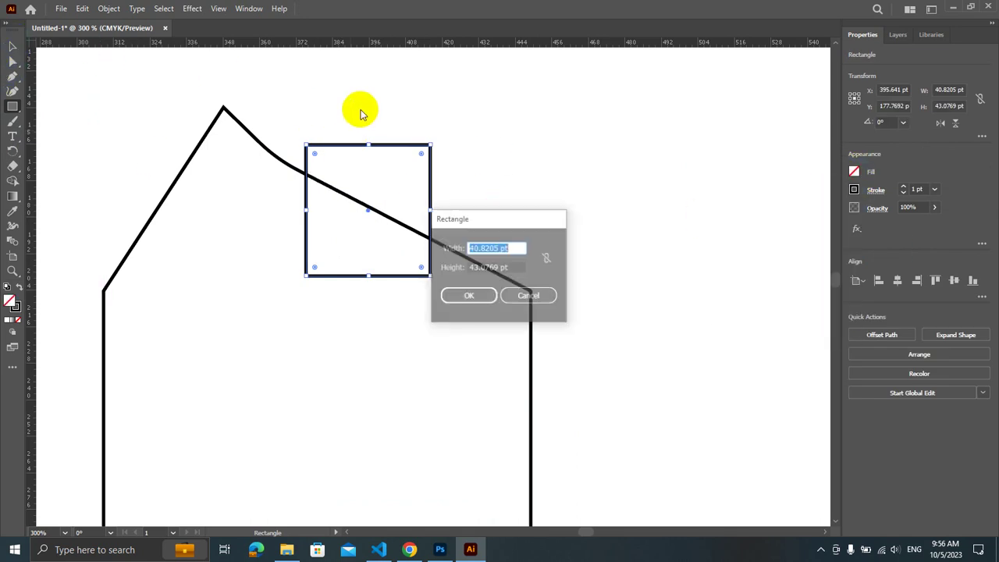
click(520, 302)
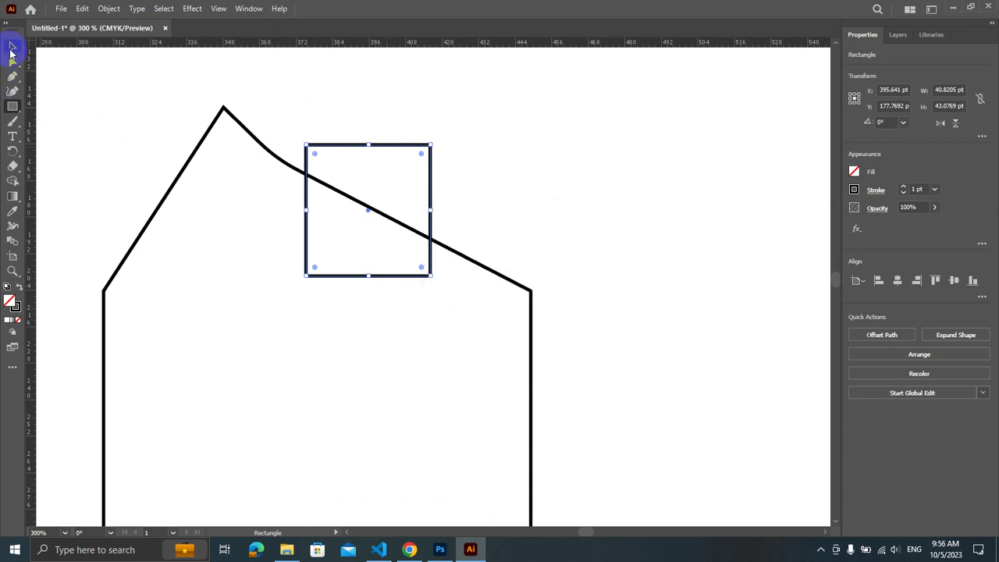
Rotate the cap rectangle to align with the roof slope and round its two outer corners
click(11, 49)
click(63, 82)
click(401, 146)
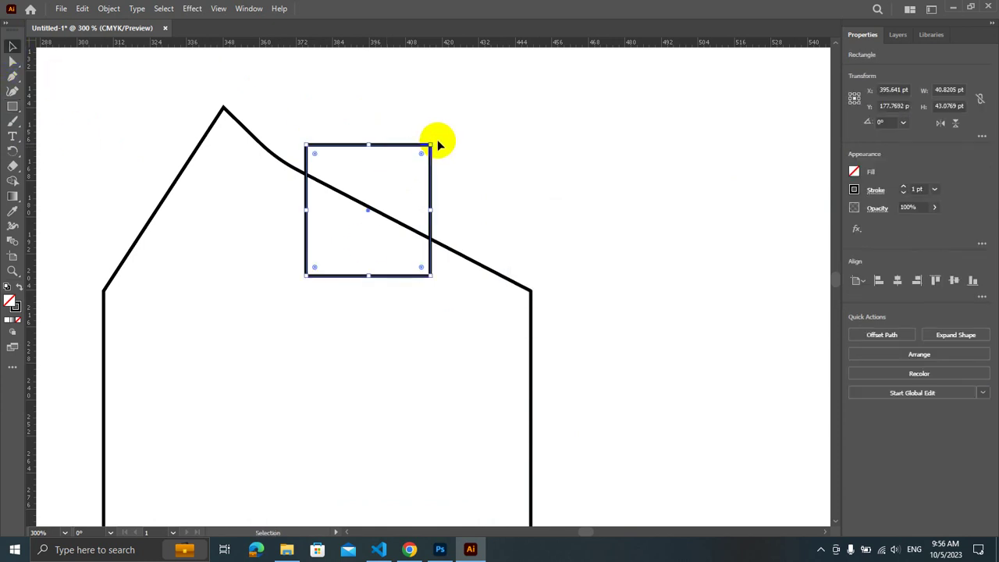
drag(438, 143, 536, 182)
click(473, 167)
click(537, 181)
alt+scroll(537, 181, down, 4)
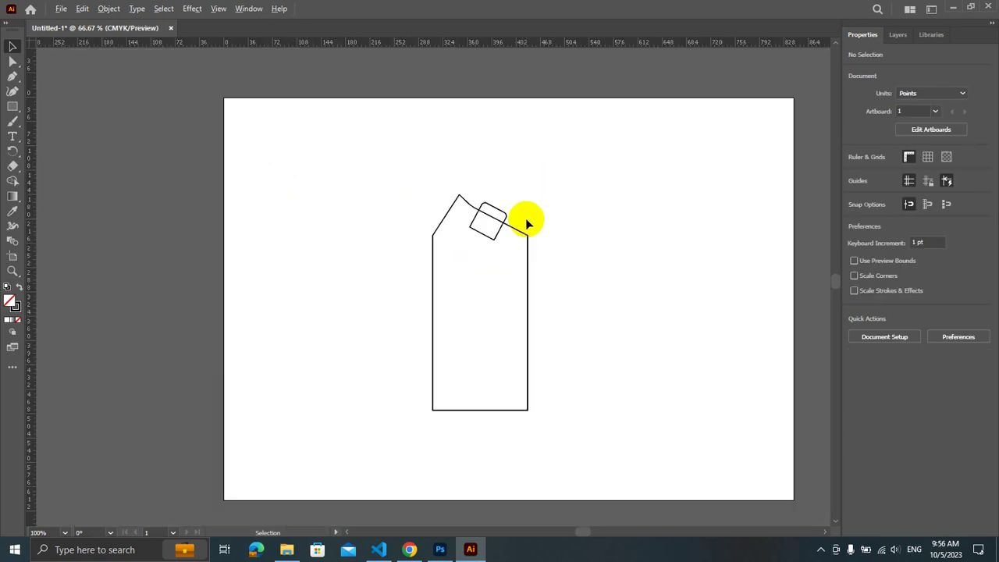
alt+scroll(538, 225, up, 2)
alt+scroll(539, 229, down, 1)
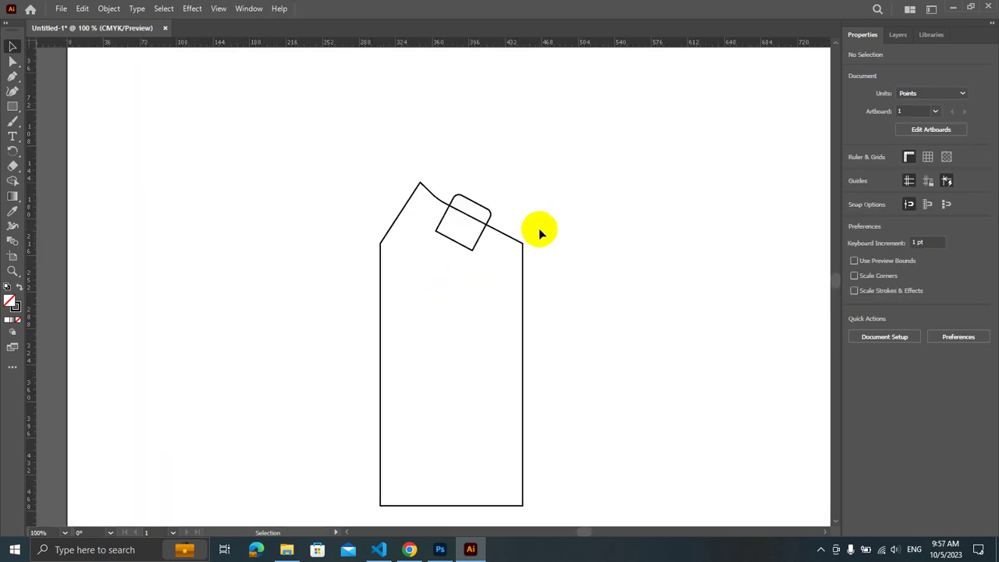
Remove the part of the cap rectangle inside the carton with the Shape Builder, keeping only the part above the slope
drag(624, 207, 156, 359)
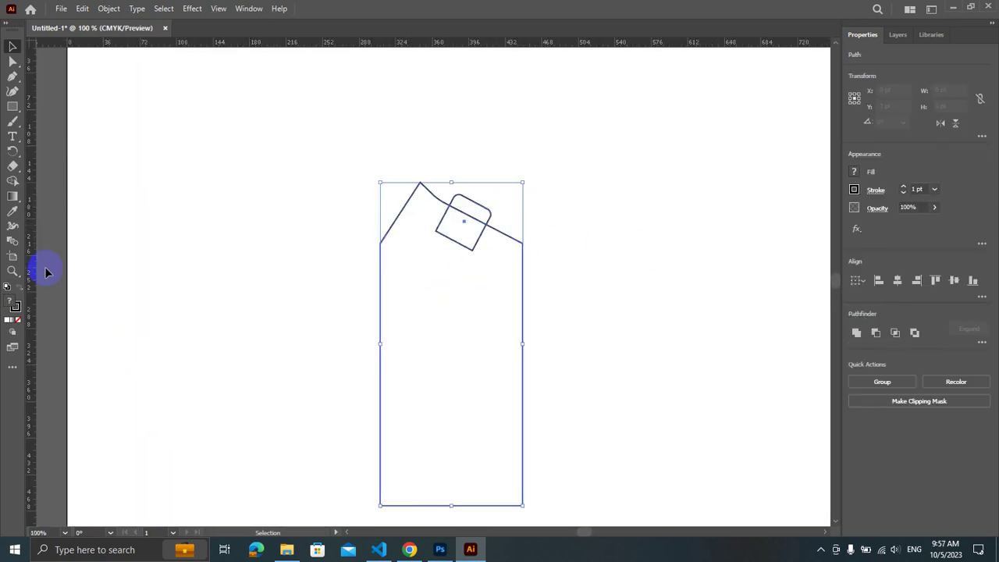
click(12, 180)
drag(445, 223, 499, 254)
click(11, 48)
click(151, 71)
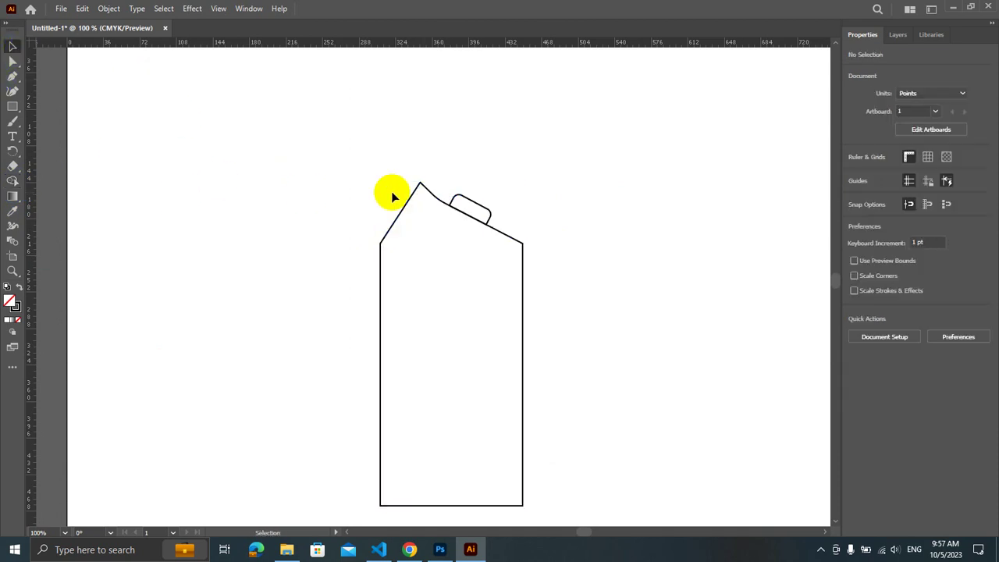
Fill the carton body with light gray and remove its stroke
click(400, 209)
click(875, 188)
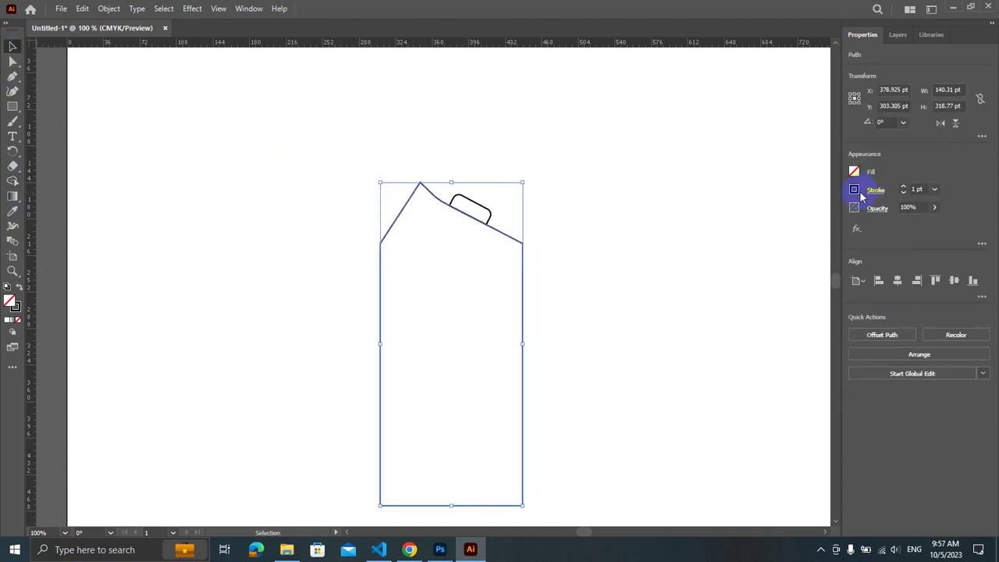
click(854, 170)
click(816, 226)
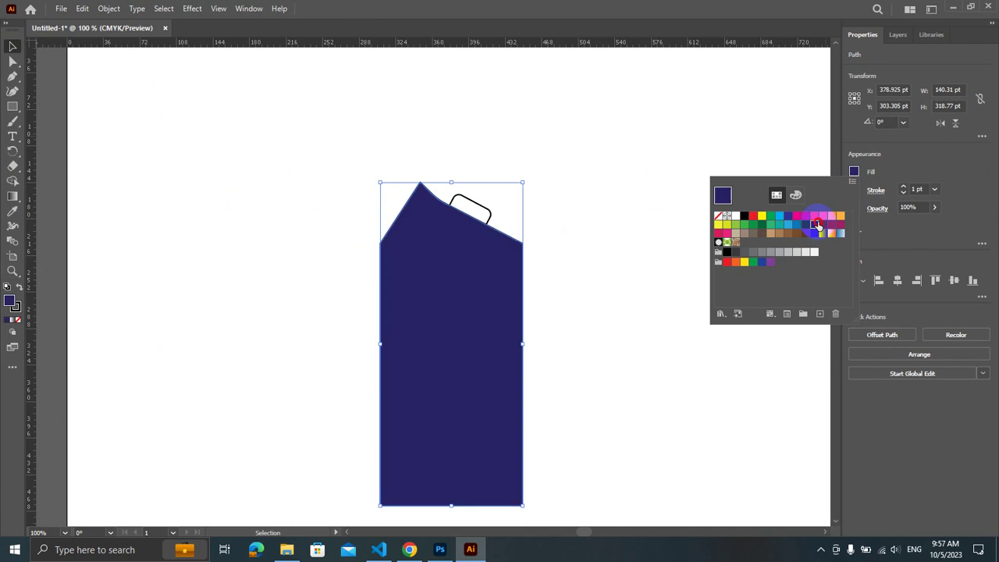
click(804, 216)
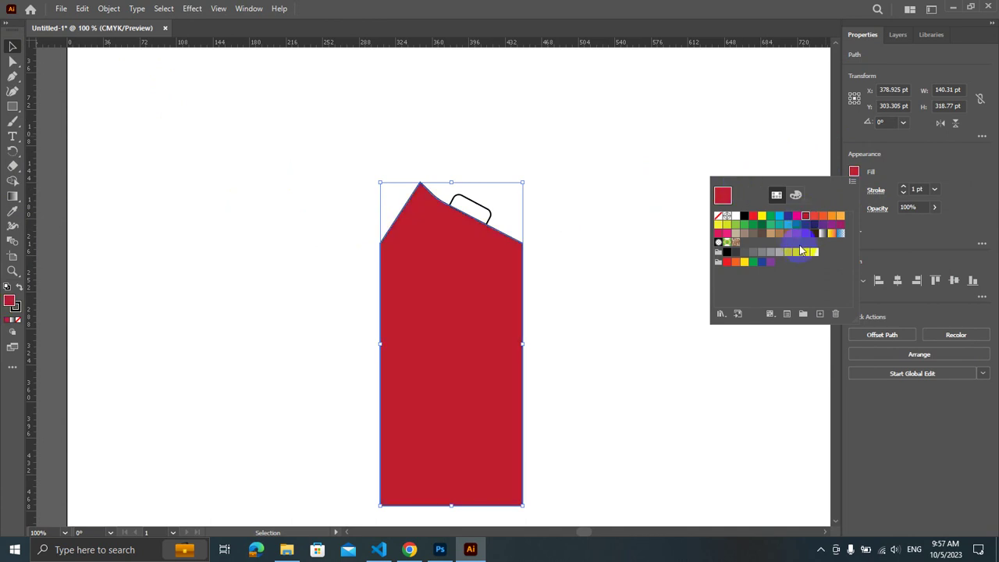
click(796, 251)
click(787, 251)
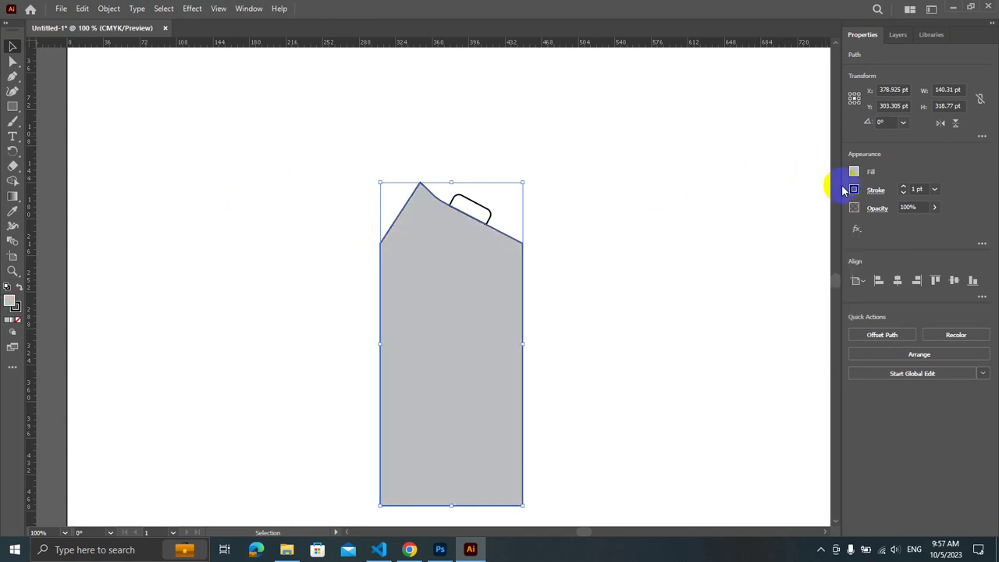
click(853, 191)
click(717, 234)
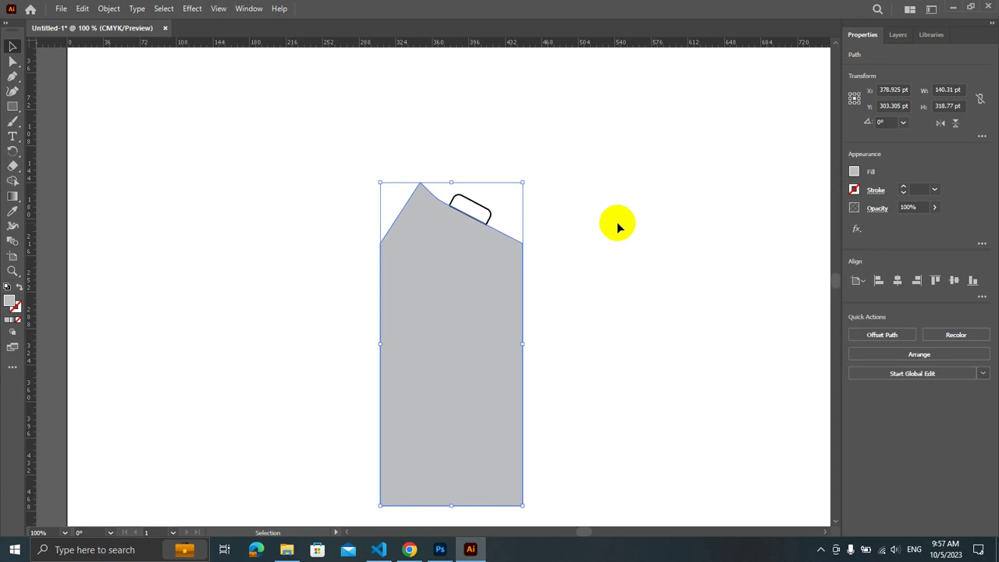
Fill the cap with dark blue and remove its stroke
click(550, 215)
scroll(489, 208, up, 2)
click(485, 206)
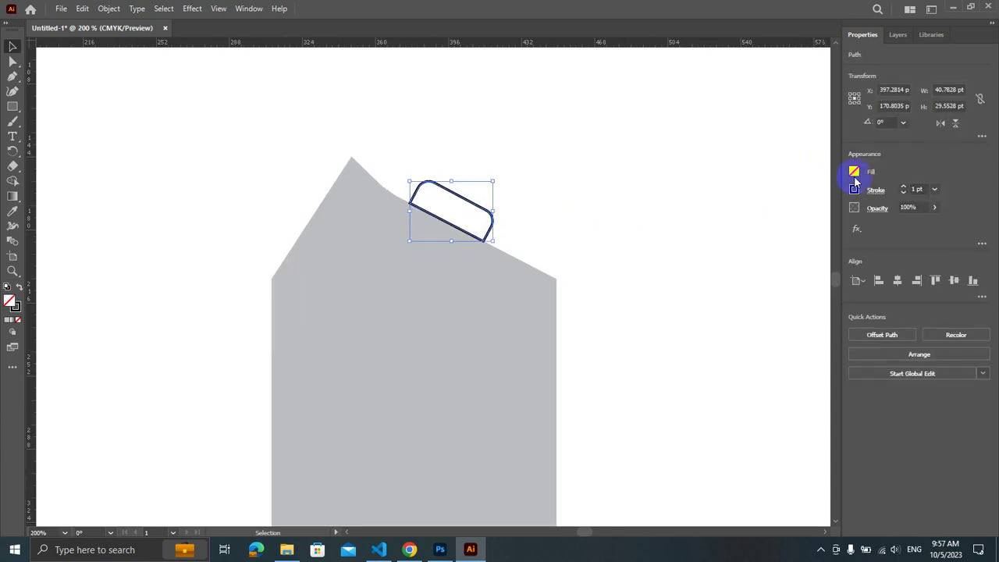
click(853, 173)
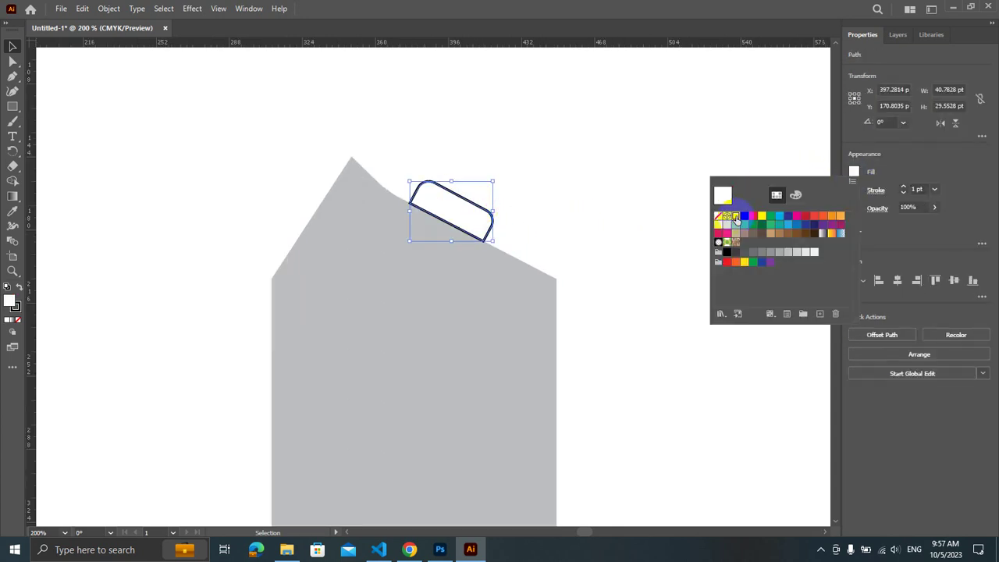
click(787, 217)
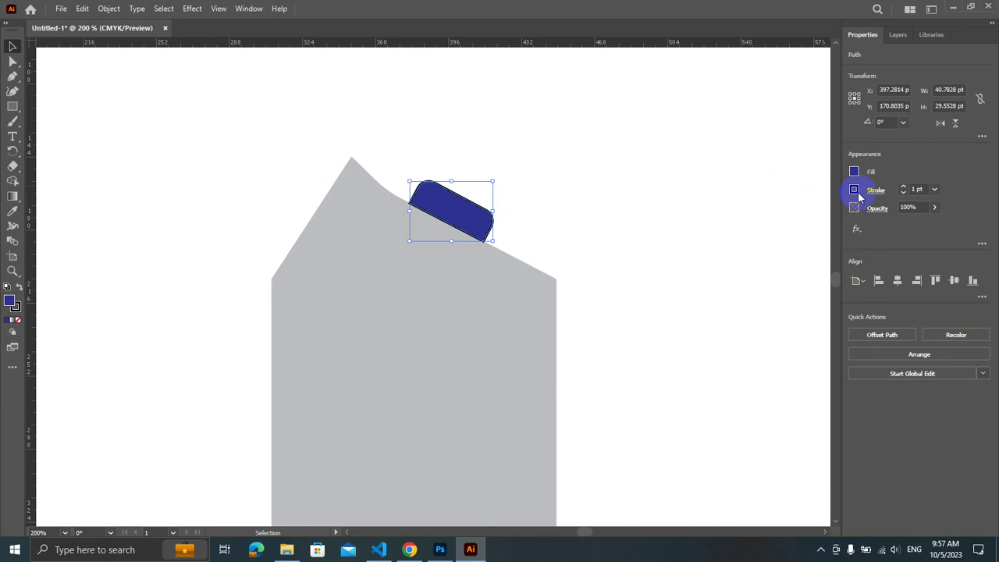
click(853, 190)
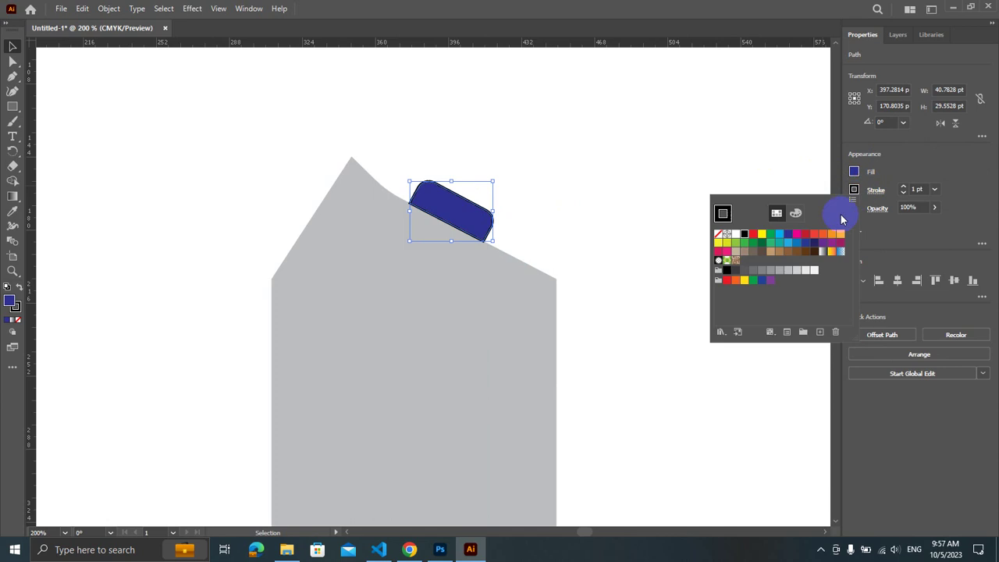
click(620, 214)
scroll(620, 217, down, 1)
scroll(617, 230, down, 3)
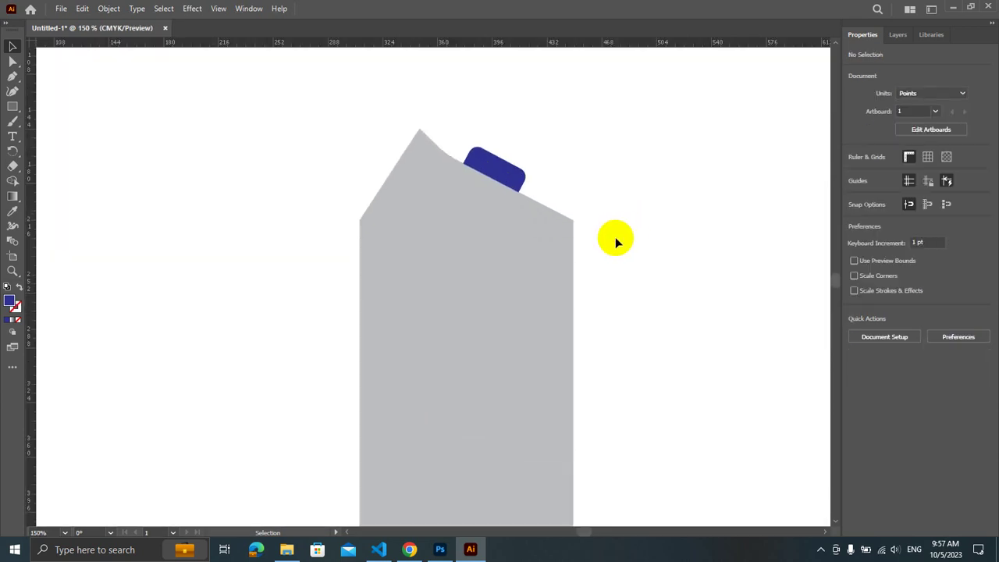
Slightly round the two bottom corners of the carton body with the Direct Selection tool
click(404, 112)
scroll(403, 112, up, 1)
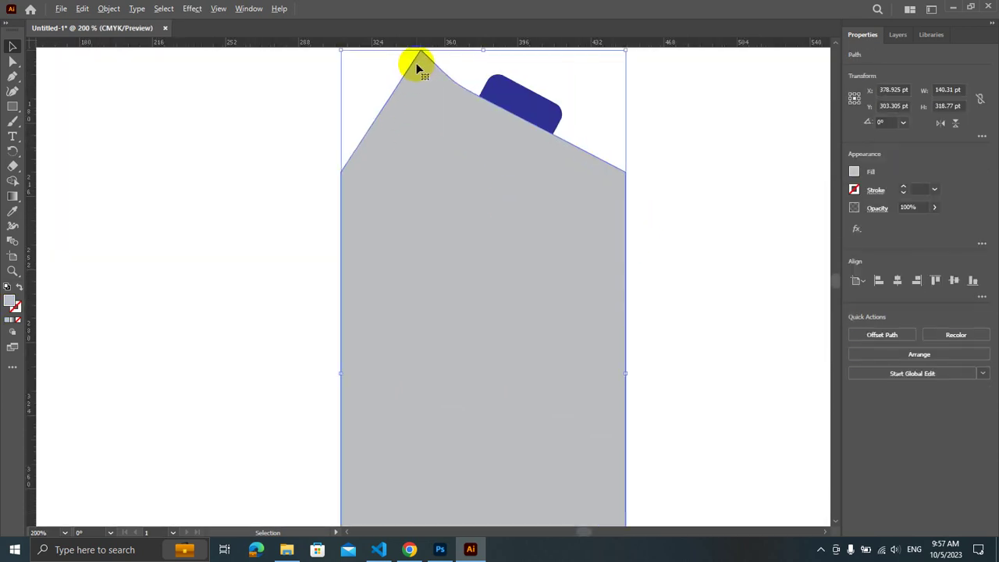
scroll(572, 188, down, 4)
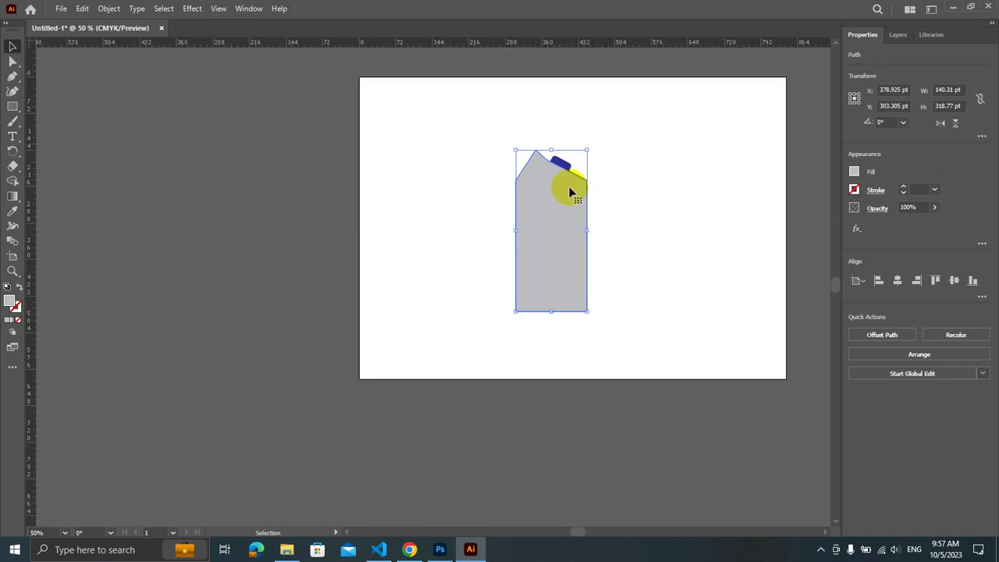
scroll(570, 330, up, 4)
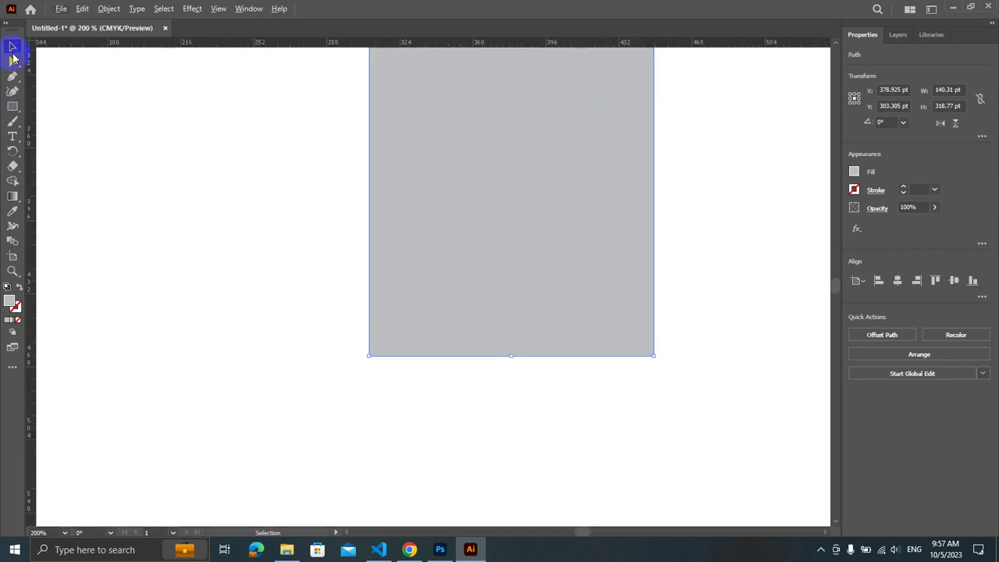
click(13, 60)
scroll(375, 351, up, 1)
click(374, 353)
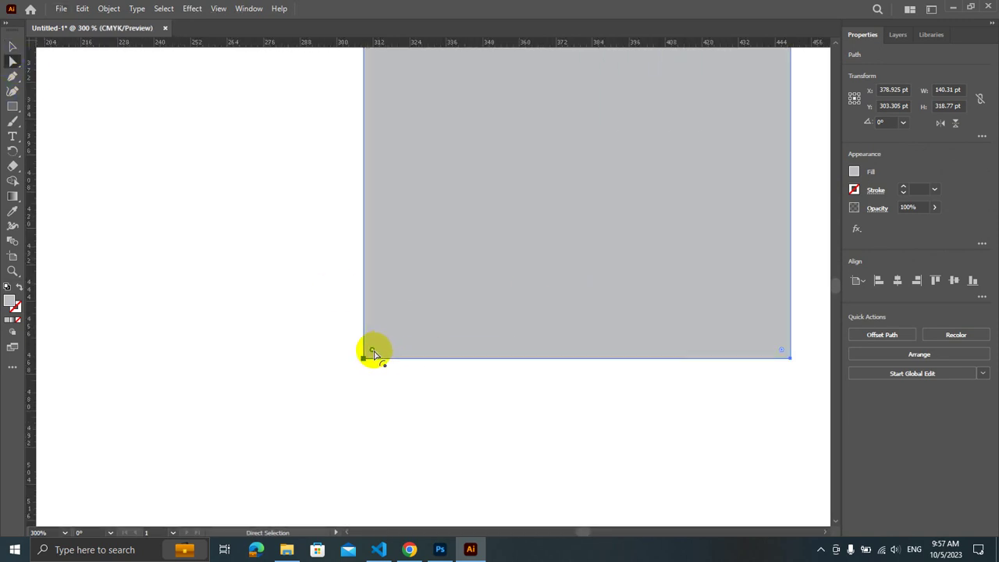
click(786, 355)
drag(782, 351, 777, 352)
click(725, 372)
Slightly round the carton body's two shoulder corners where the roof slopes meet the vertical sides
scroll(487, 469, down, 1)
scroll(485, 471, down, 4)
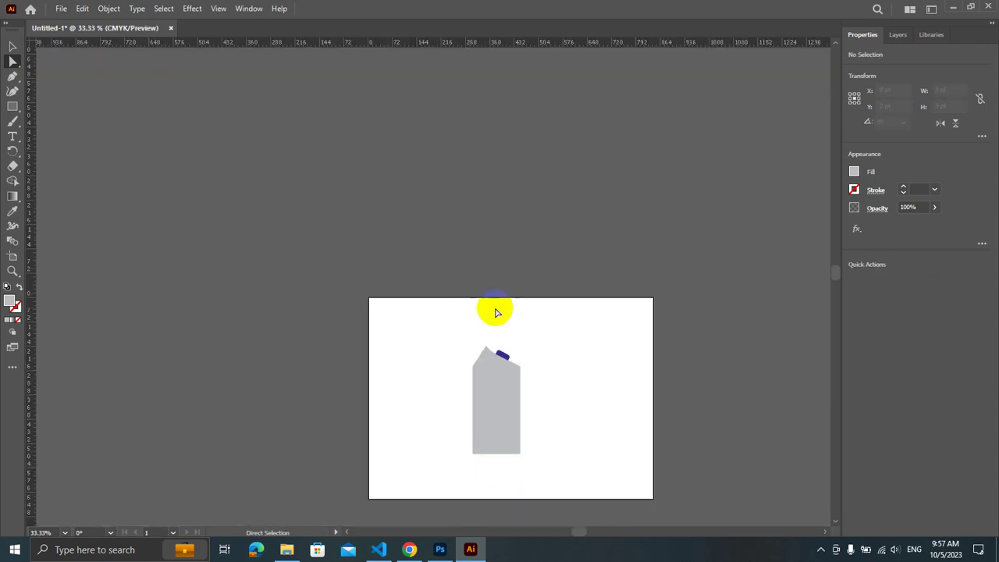
scroll(489, 336, up, 3)
scroll(456, 441, up, 2)
click(459, 443)
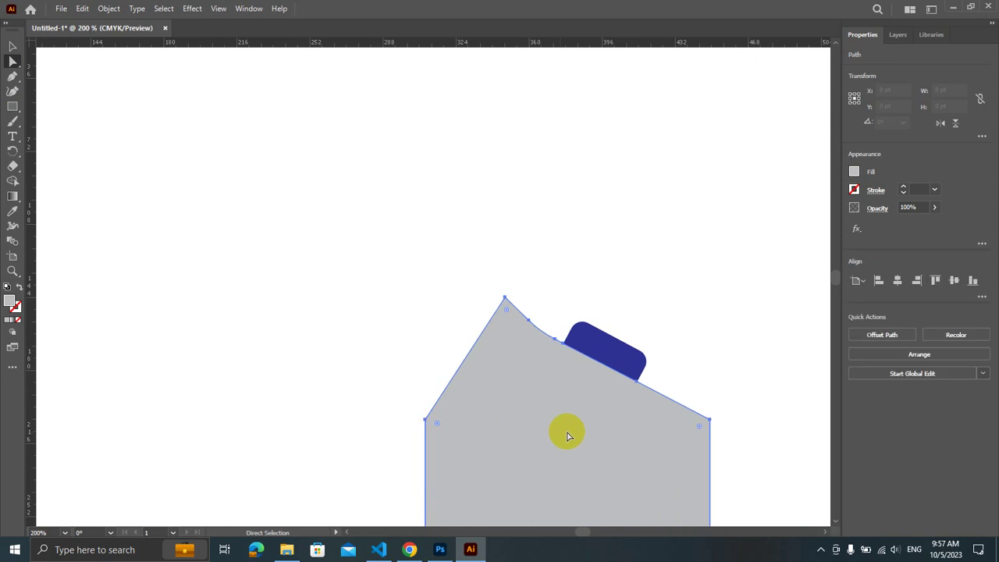
scroll(686, 421, up, 1)
drag(707, 423, 707, 422)
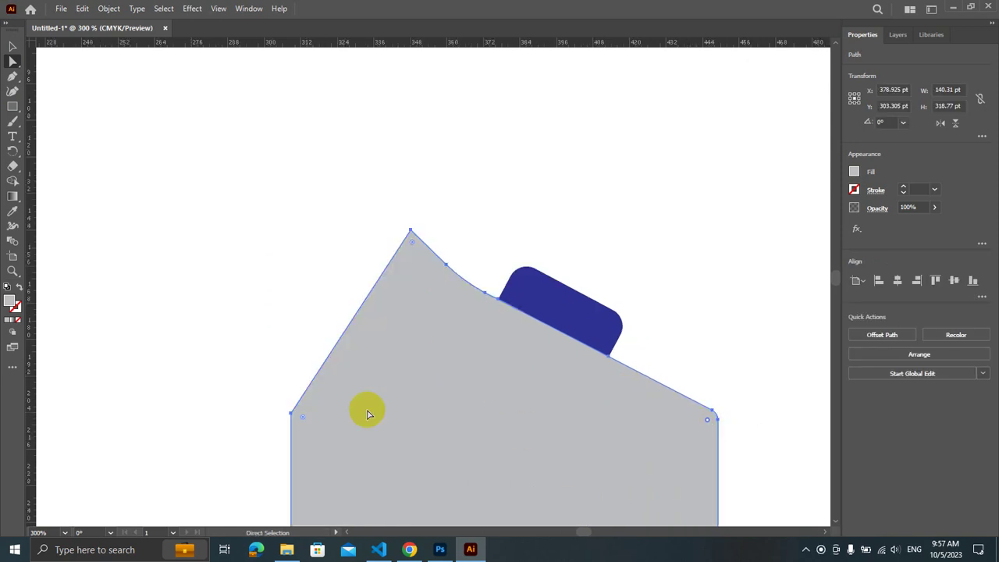
drag(304, 418, 310, 417)
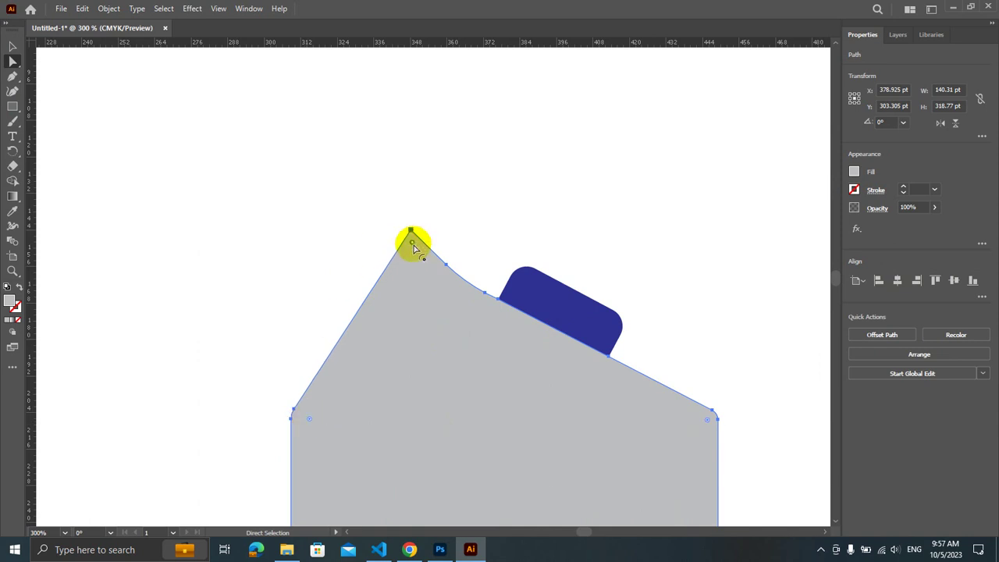
drag(413, 242, 413, 223)
click(13, 47)
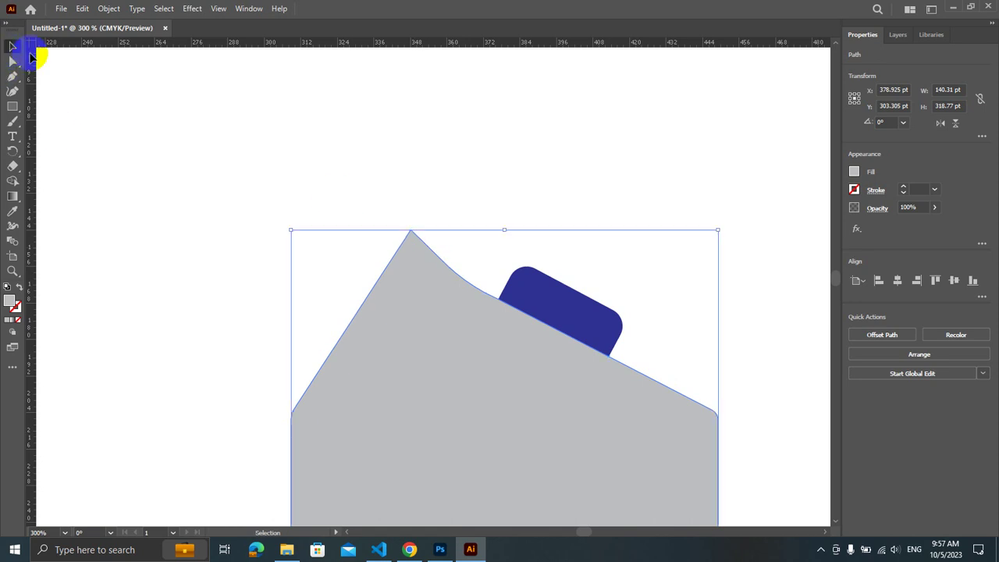
click(178, 109)
scroll(178, 108, down, 2)
scroll(187, 151, up, 2)
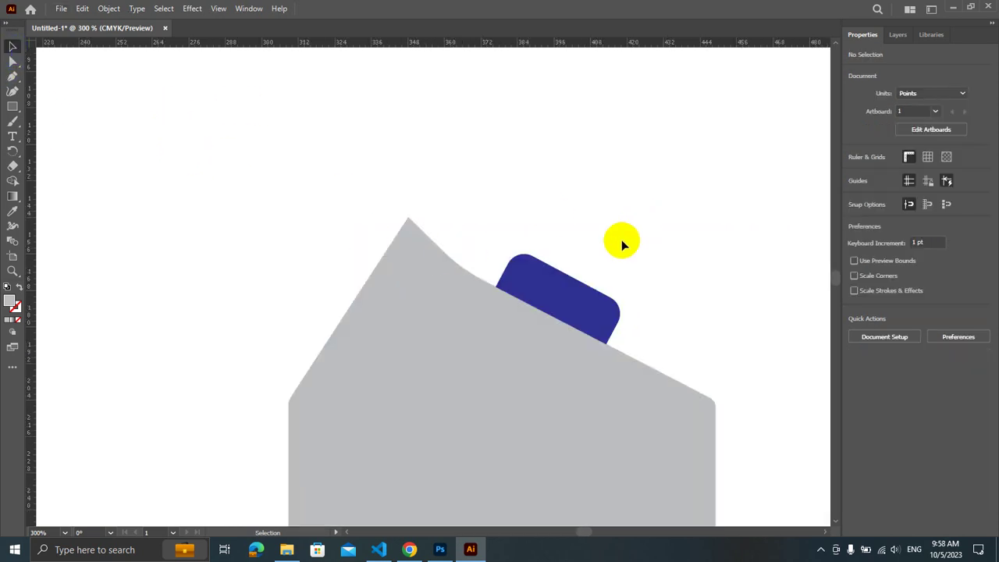
click(570, 312)
click(683, 260)
scroll(685, 283, up, 1)
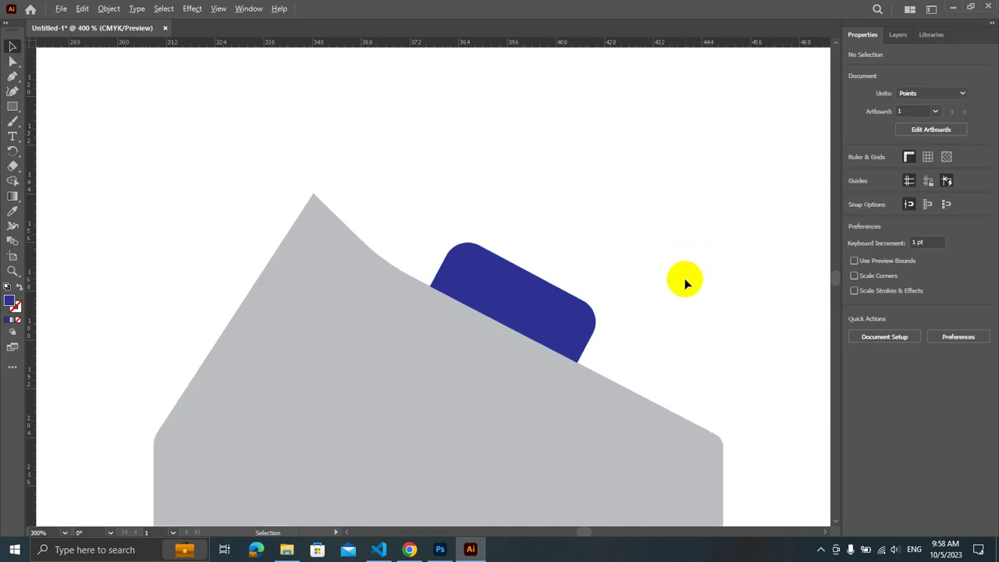
scroll(685, 283, up, 1)
click(483, 336)
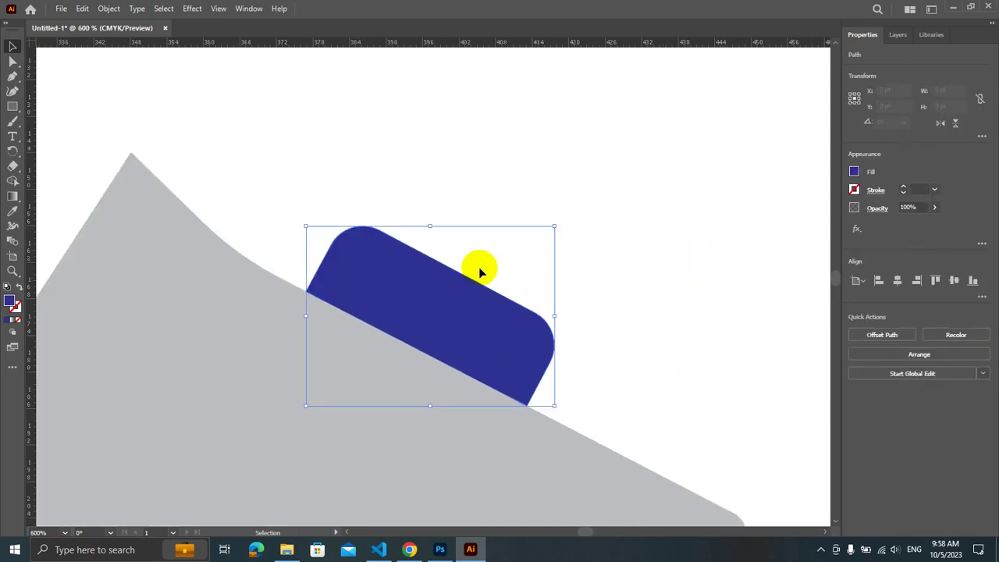
scroll(480, 272, down, 7)
click(492, 216)
scroll(477, 297, up, 2)
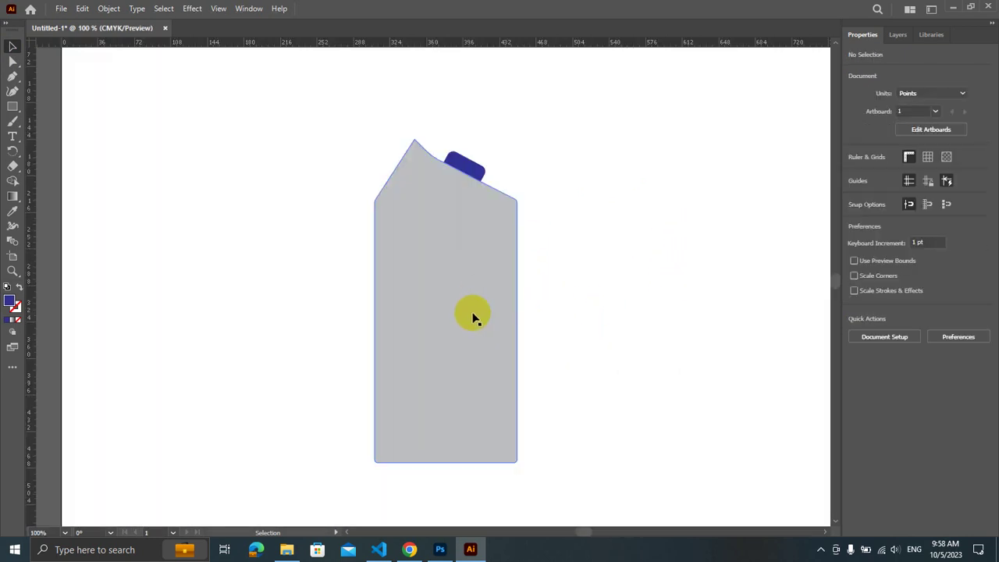
Apply the 3D Extrude & Bevel effect to the gray carton body
click(457, 212)
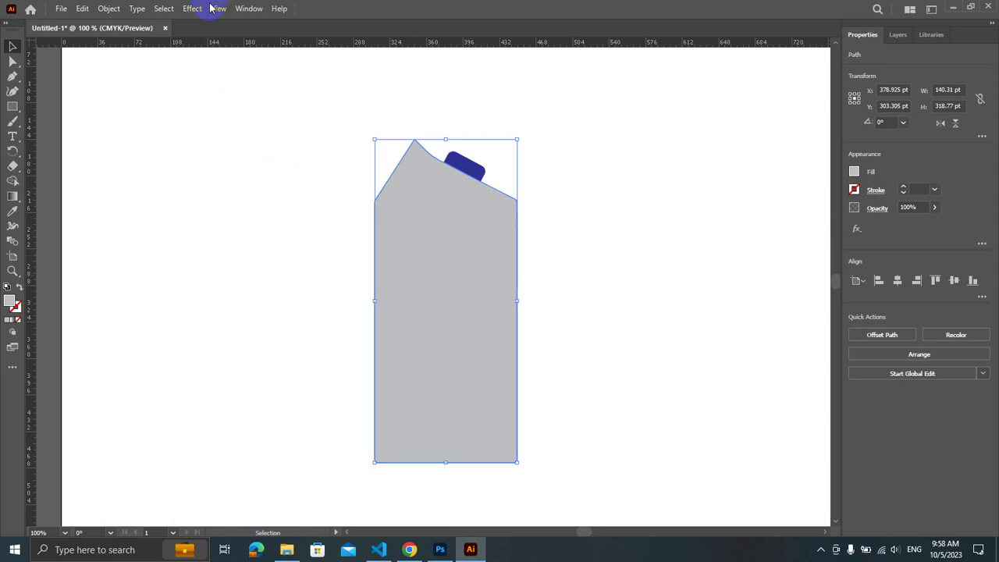
click(186, 11)
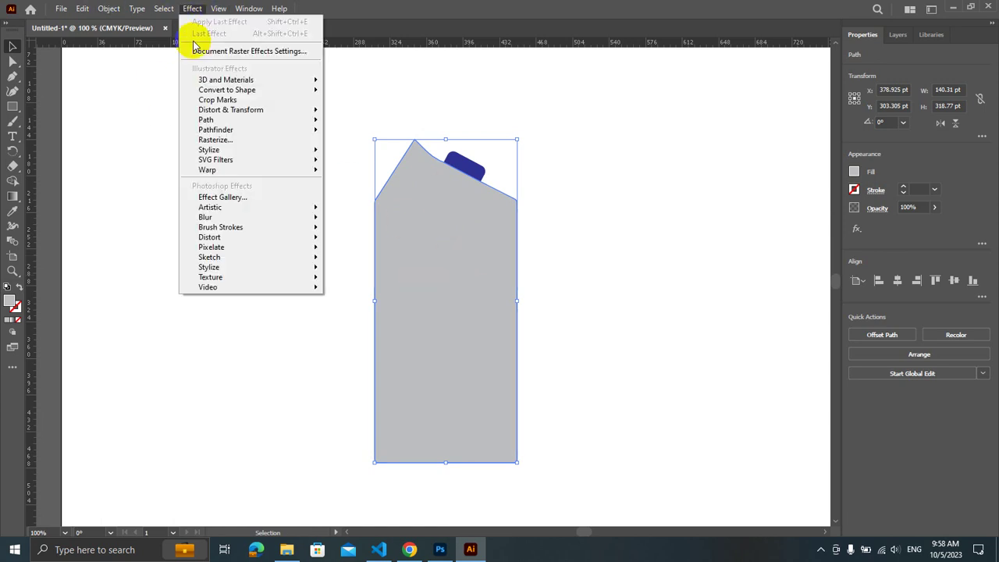
mouse_move(225, 80)
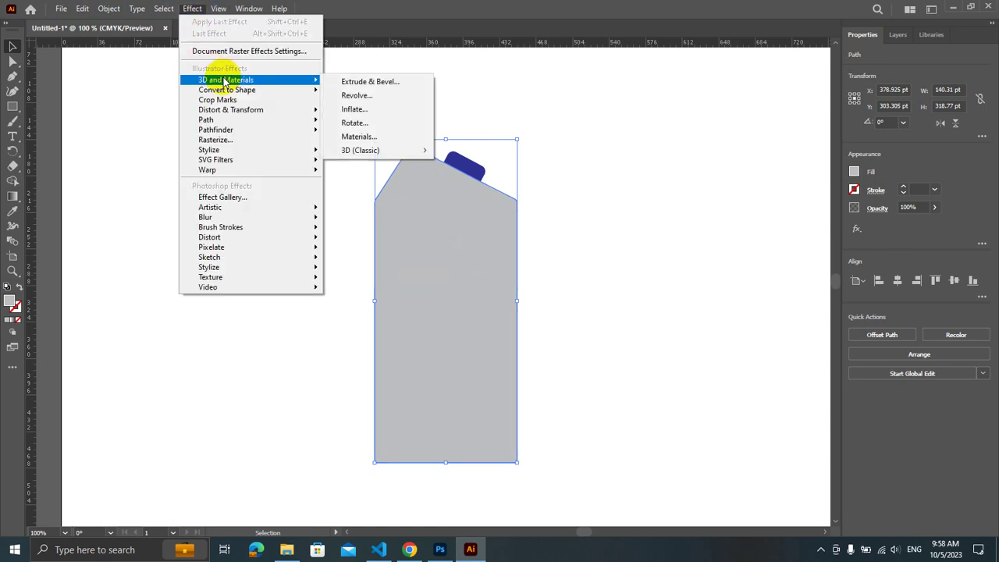
click(382, 82)
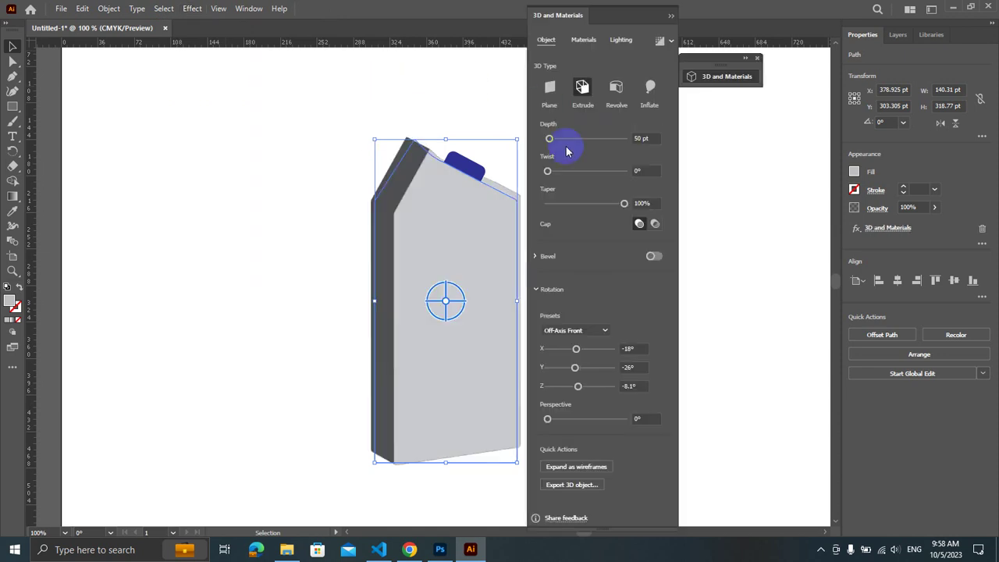
Try the four Isometric rotation presets plus Off-Axis Bottom and Off-Axis Left on the extruded carton, ending on Off-Axis Front
click(555, 331)
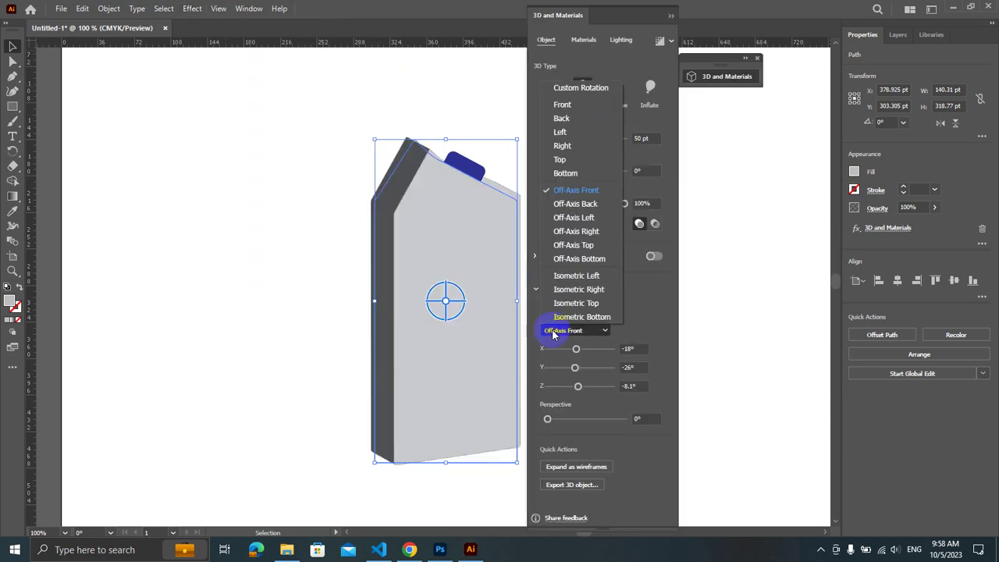
click(581, 291)
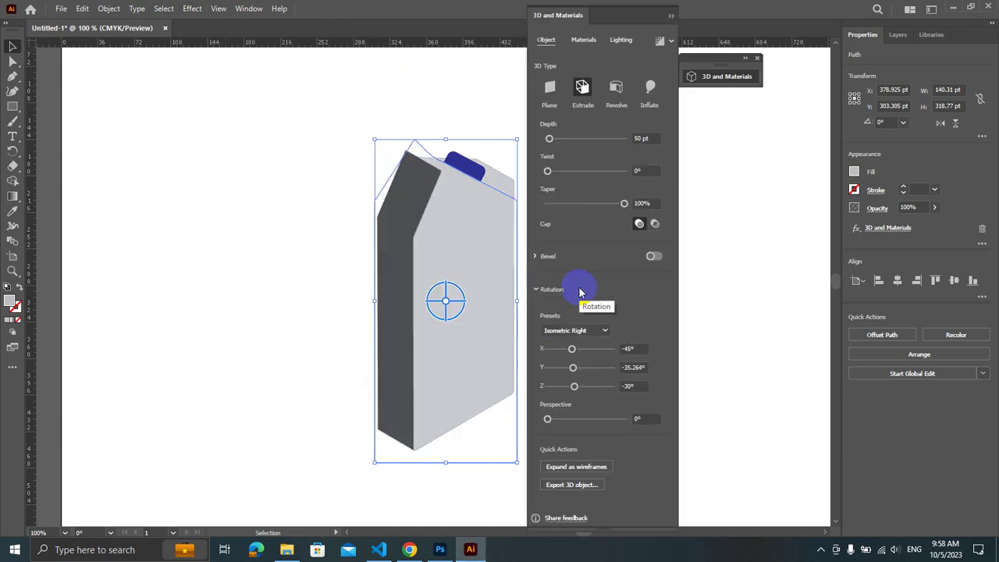
click(574, 331)
click(586, 277)
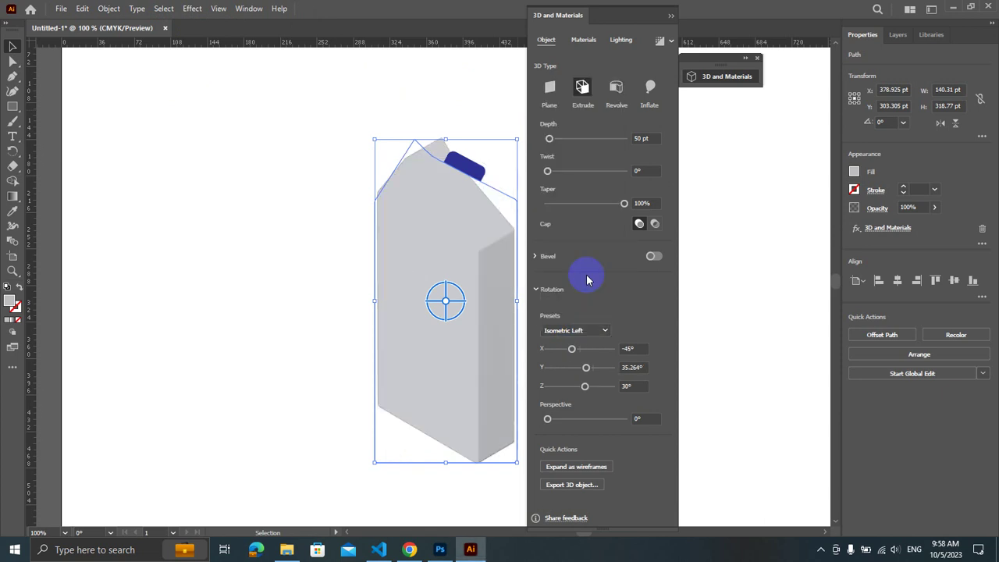
click(590, 330)
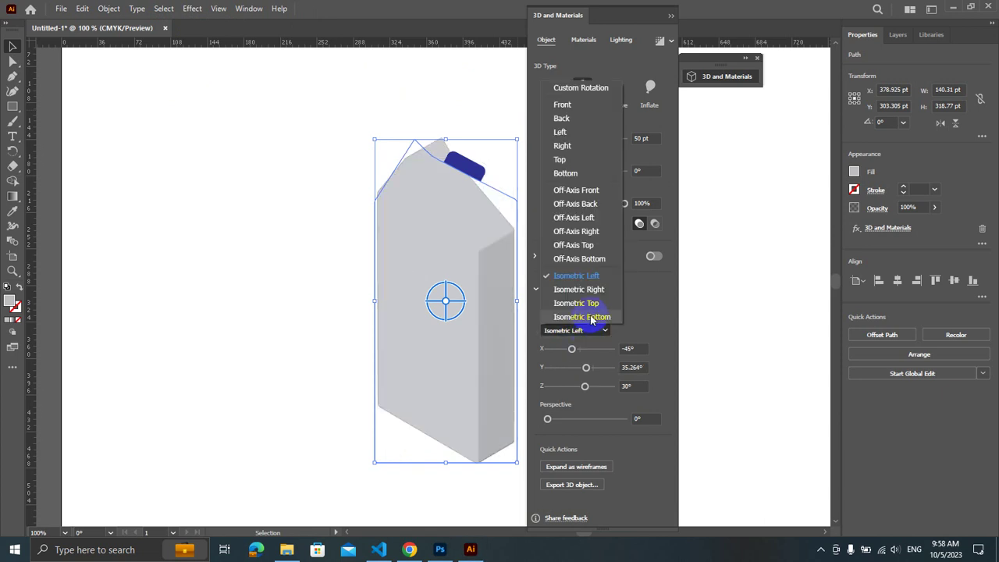
click(592, 318)
click(587, 327)
click(587, 302)
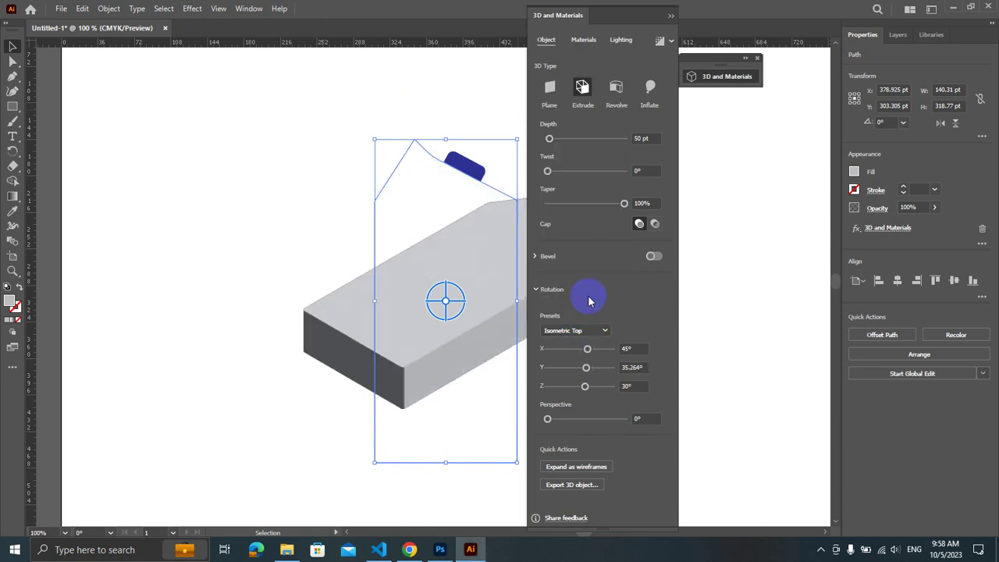
click(579, 331)
click(574, 261)
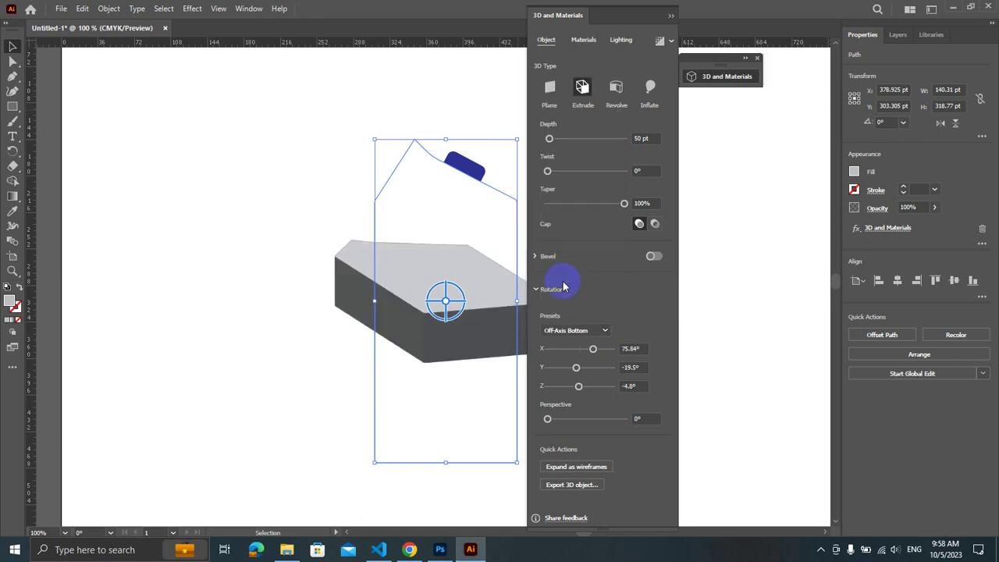
click(569, 330)
click(562, 217)
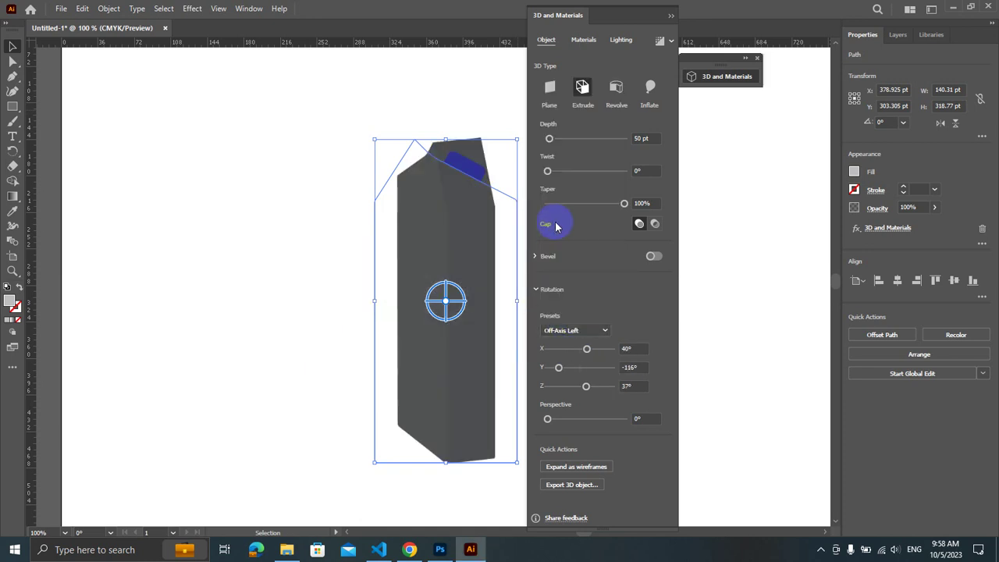
click(582, 330)
click(581, 192)
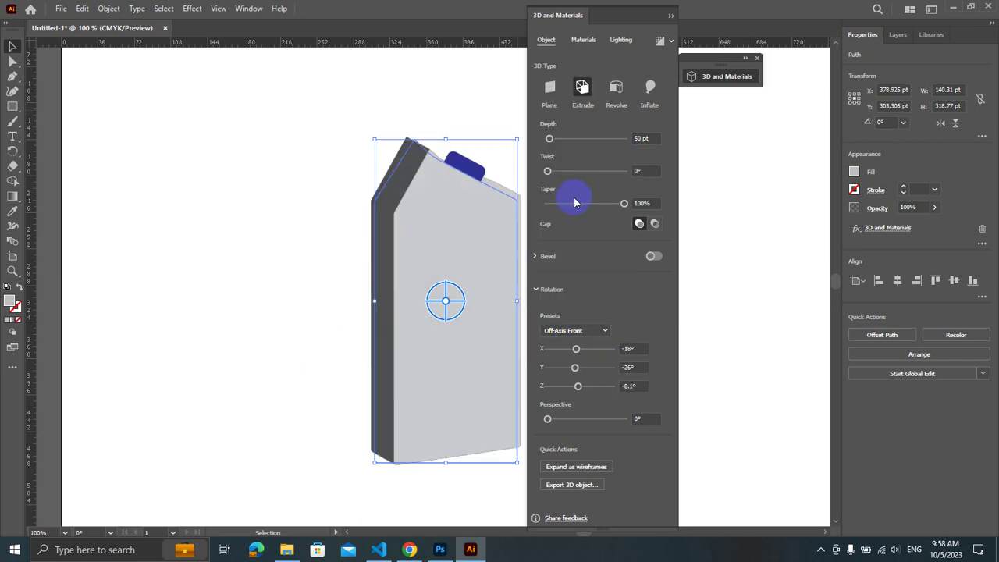
Try custom rotation angles on the extruded carton and undo the changes
drag(576, 349, 578, 388)
key(ctrl+z)
key(ctrl+z)
key(ctrl+z)
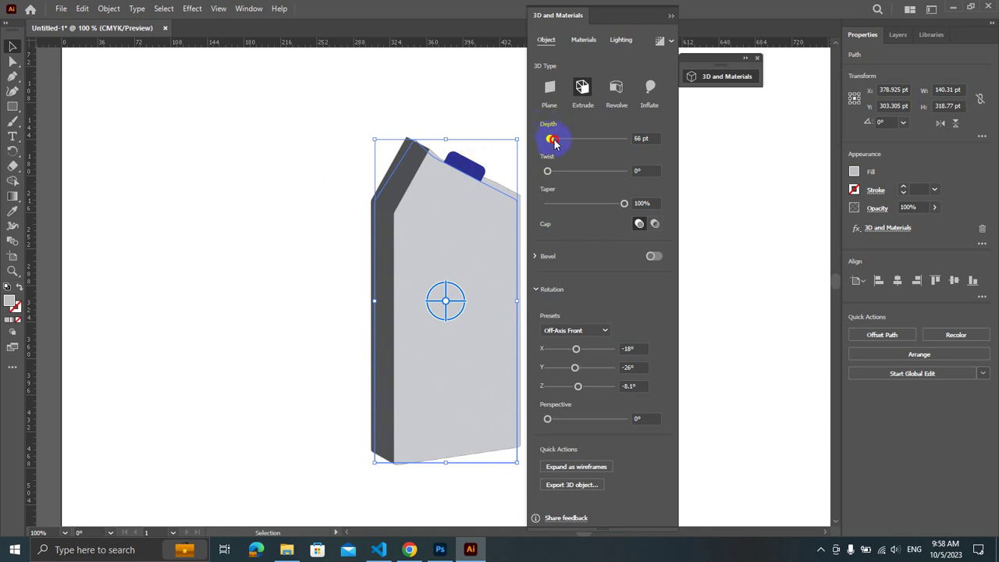
Set the carton's extrusion depth to 160 pt and collapse the 3D settings
drag(552, 141, 554, 143)
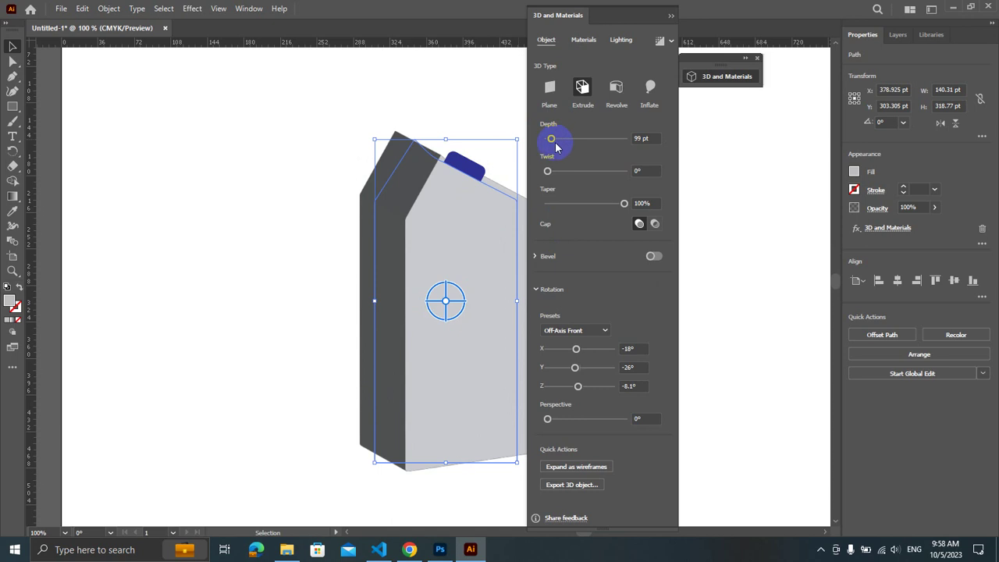
drag(551, 142, 553, 142)
click(647, 138)
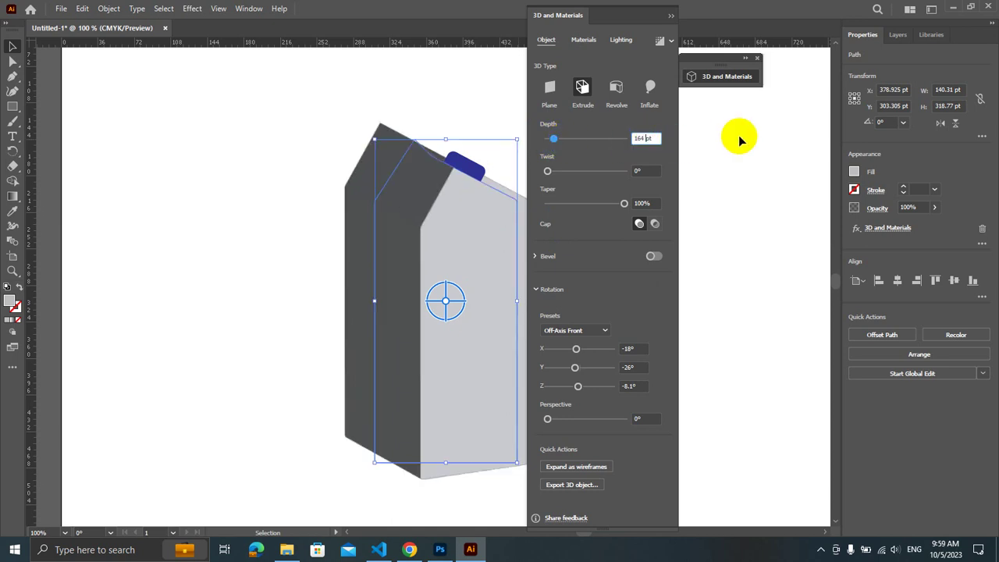
key(BackSpace)
text(0)
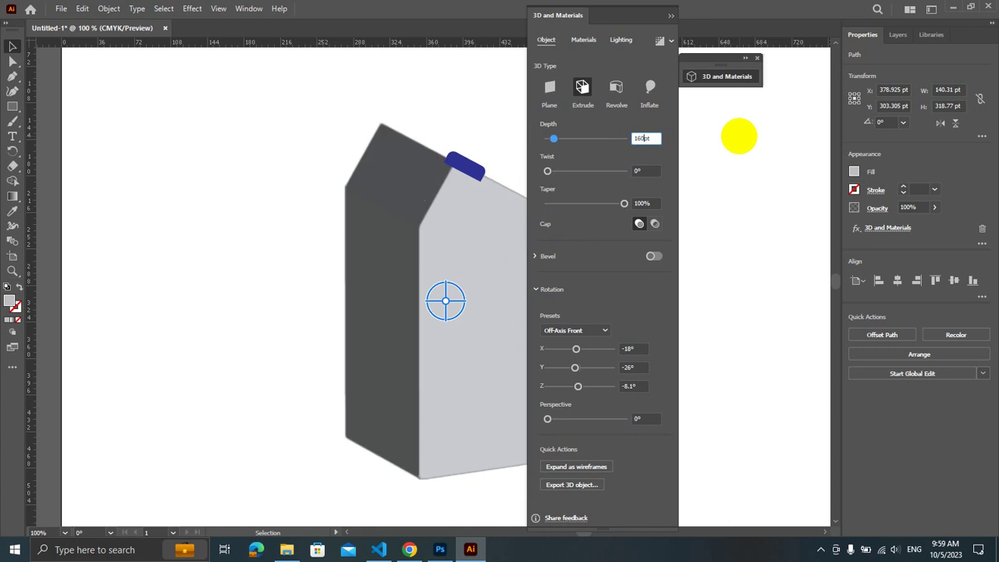
click(671, 16)
click(672, 190)
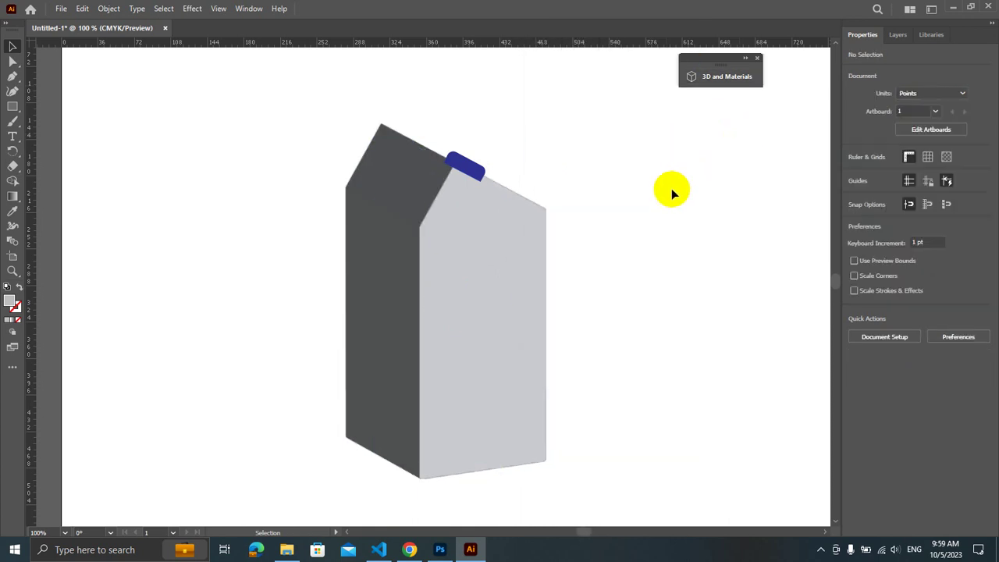
Change the extruded carton's 3D rotation preset to Off-Axis Back and collapse the 3D settings
click(542, 283)
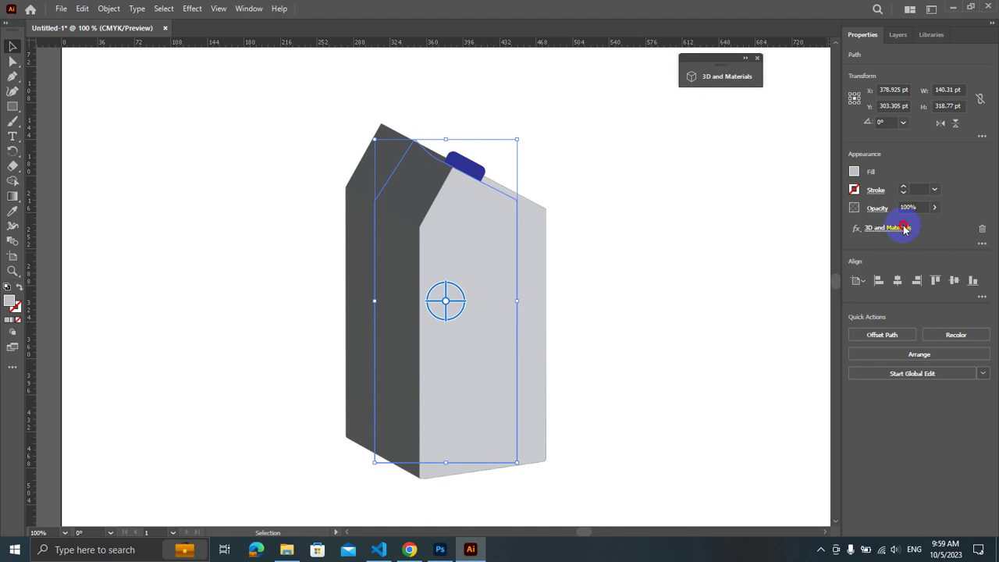
click(903, 227)
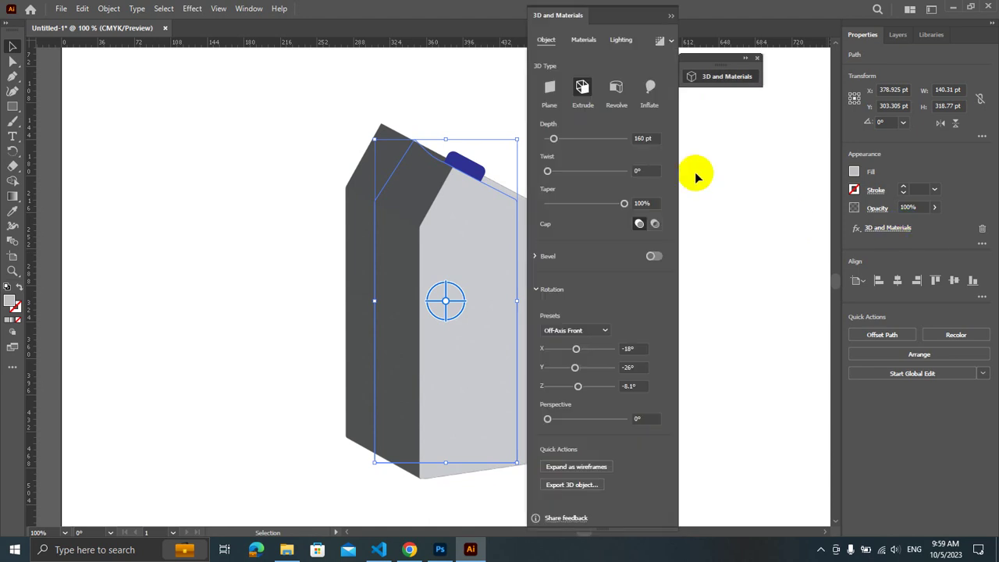
click(605, 331)
click(581, 206)
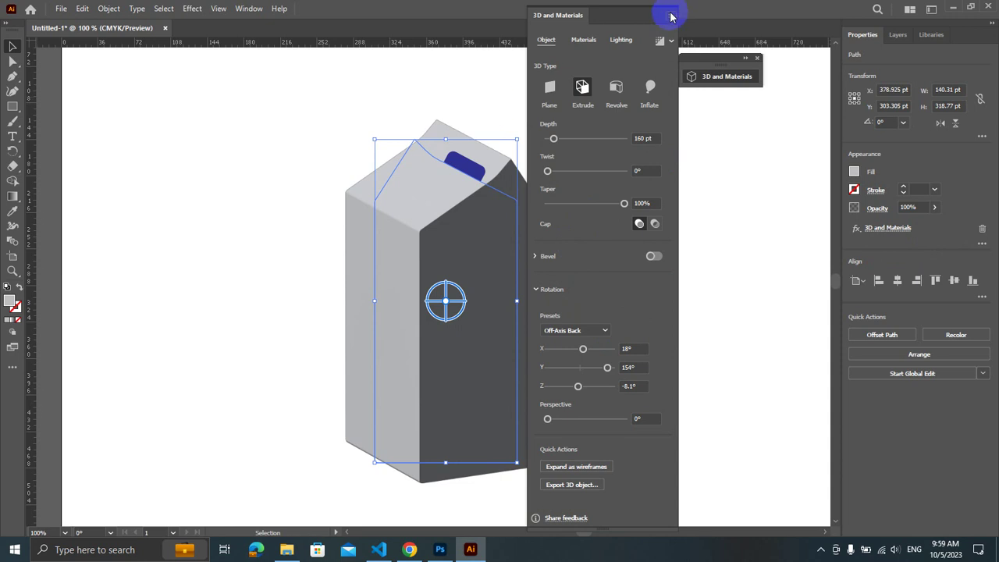
click(754, 153)
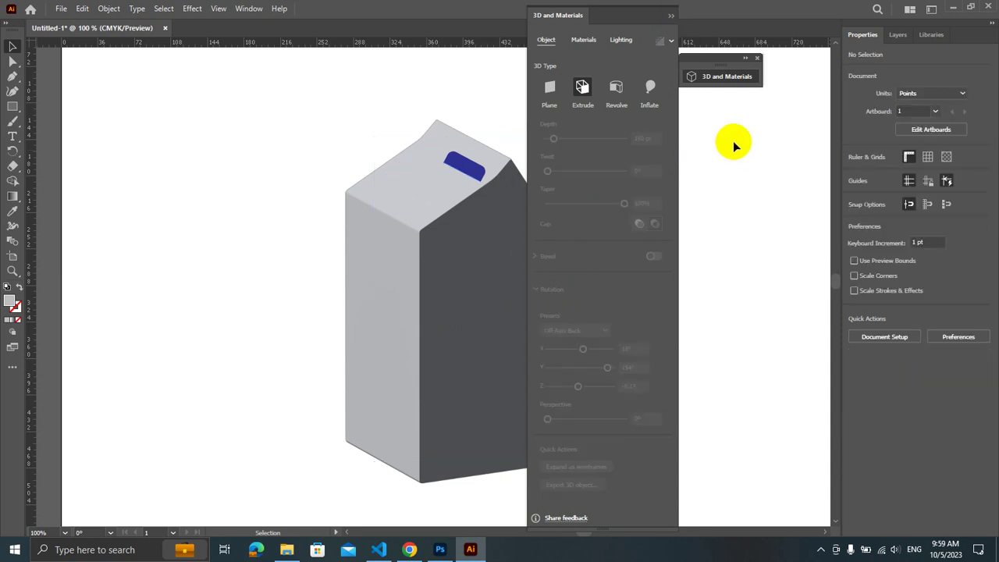
click(669, 17)
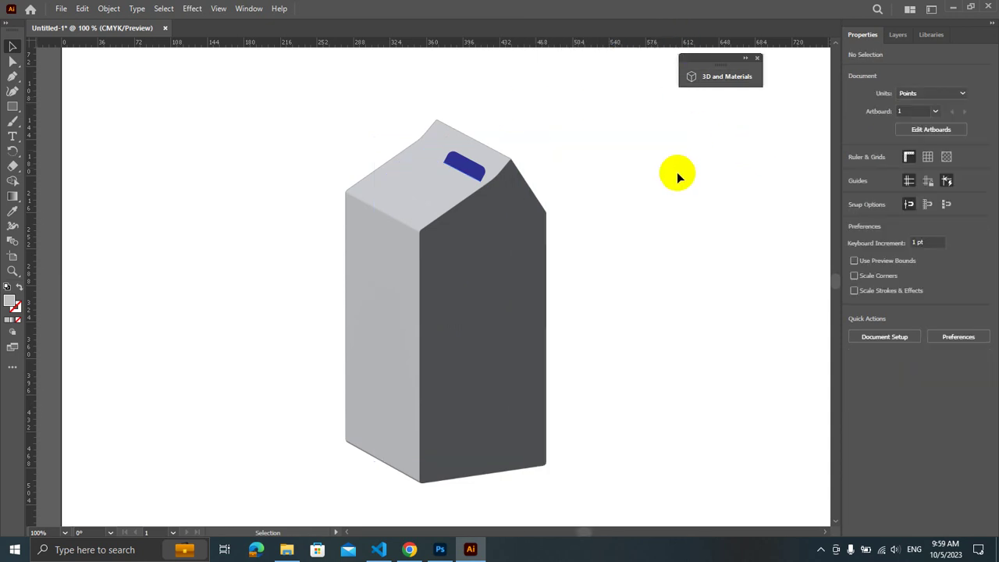
Examine the extruded carton and its original outline around the blue cap shape on the roof
click(460, 238)
click(725, 216)
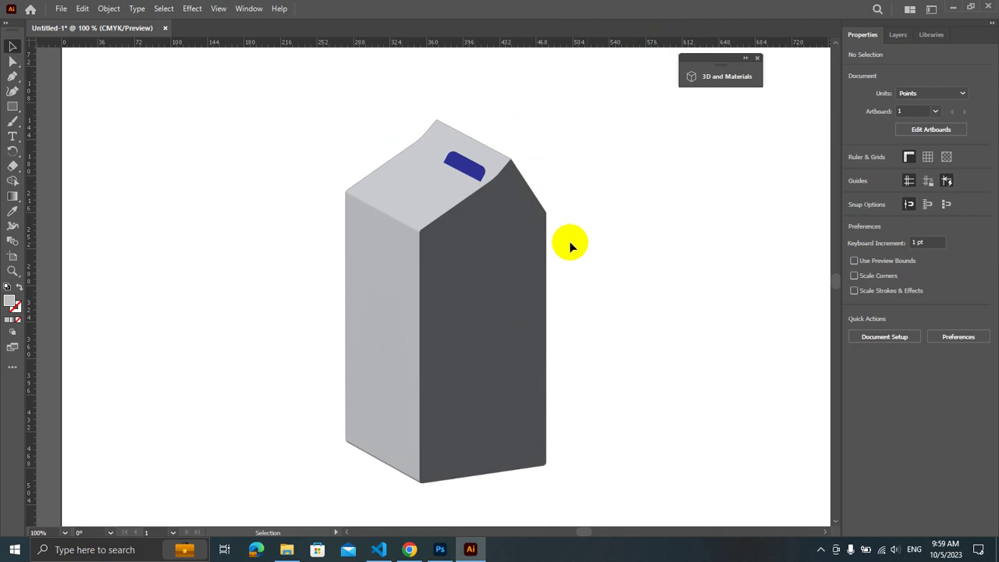
click(508, 166)
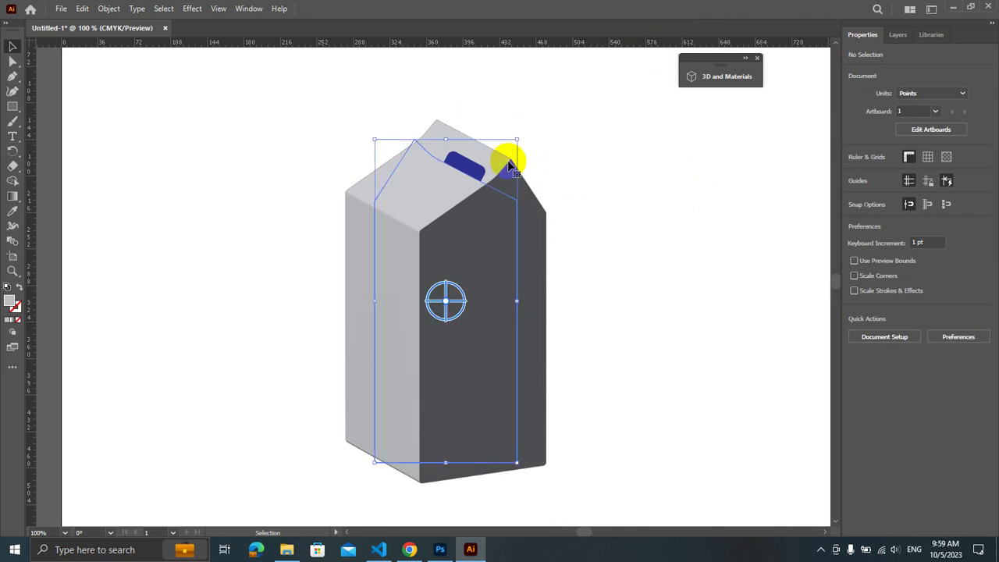
scroll(448, 171, up, 4)
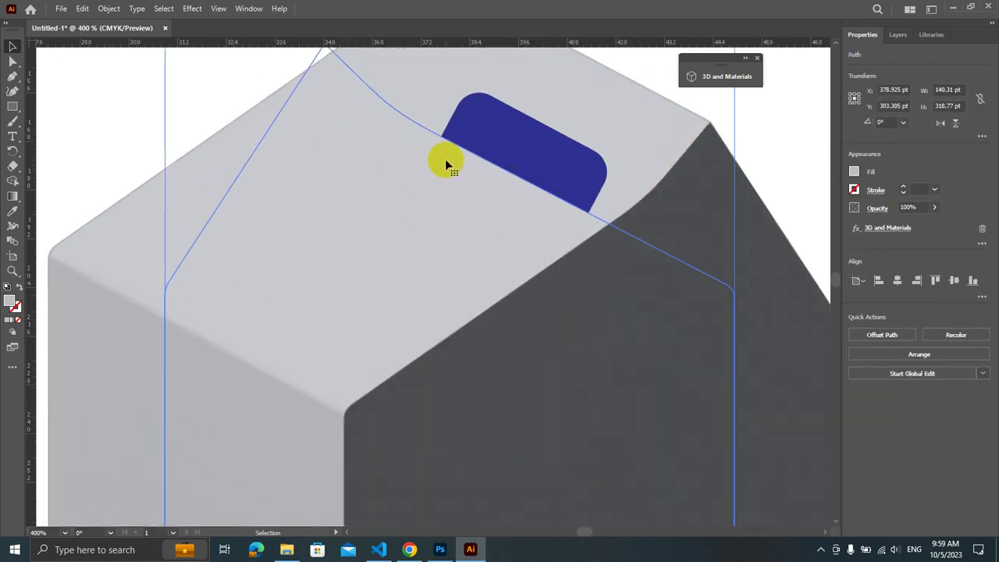
scroll(422, 134, down, 1)
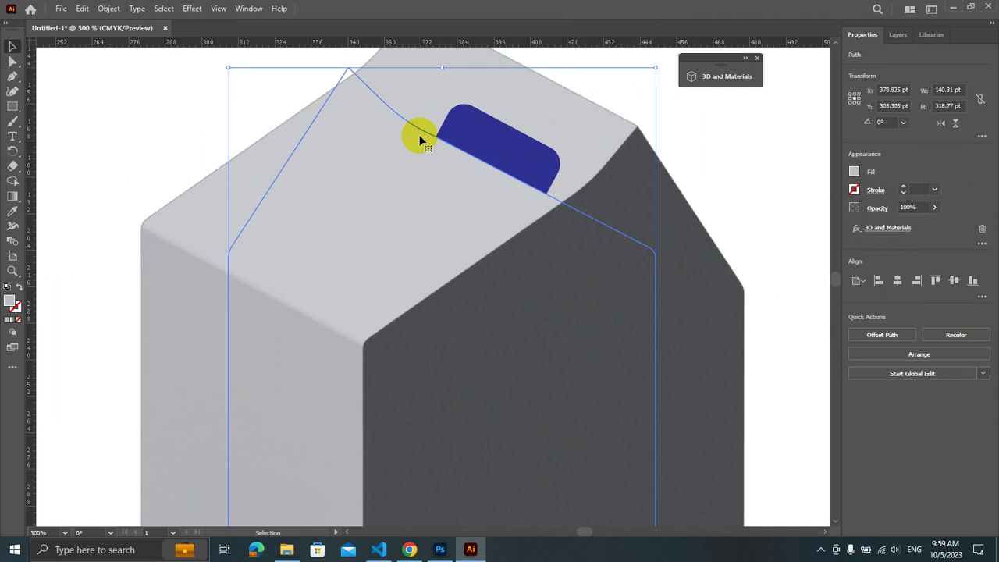
scroll(422, 141, down, 1)
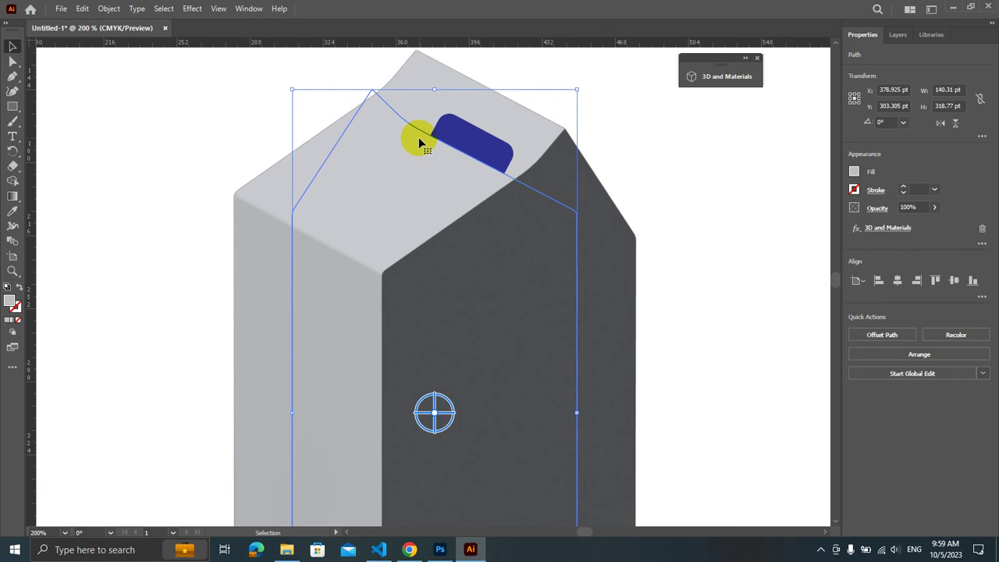
click(13, 60)
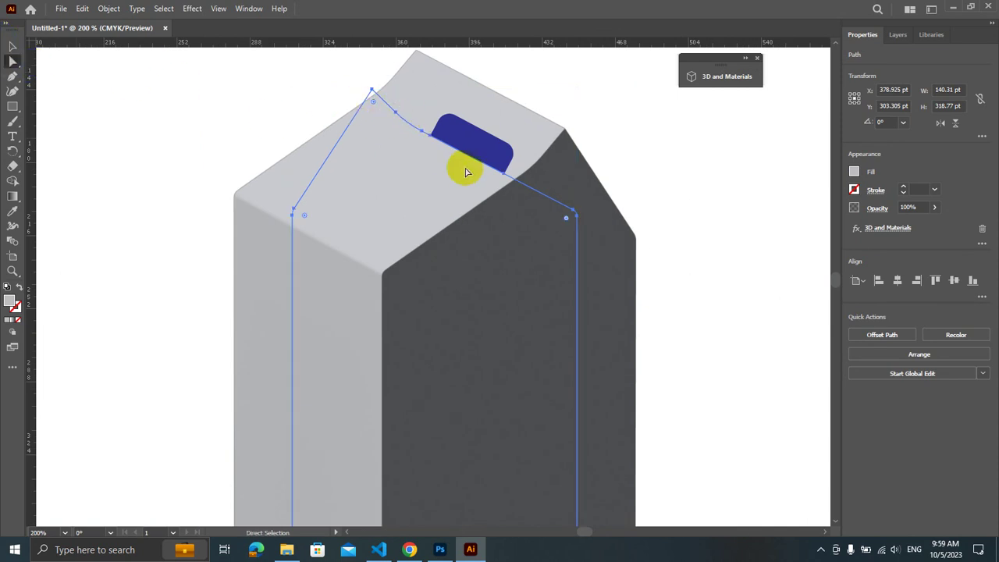
click(422, 130)
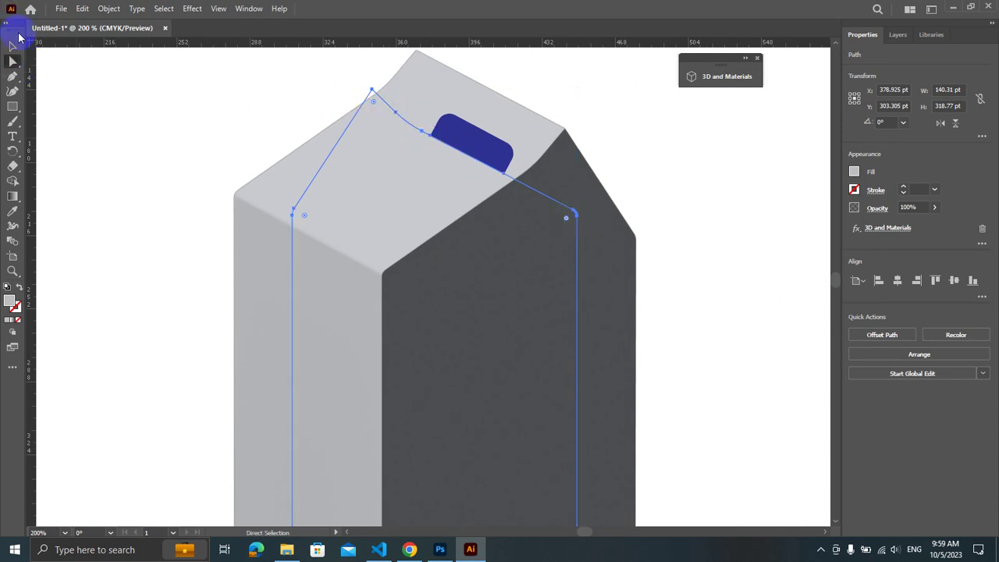
click(12, 46)
click(130, 130)
scroll(160, 162, down, 2)
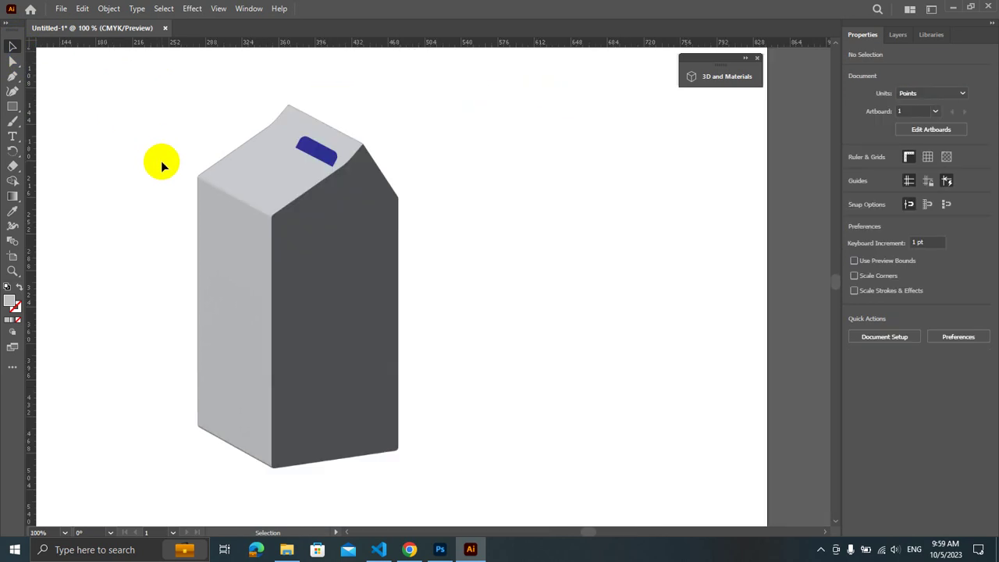
scroll(161, 164, up, 2)
scroll(161, 167, down, 3)
scroll(165, 172, up, 3)
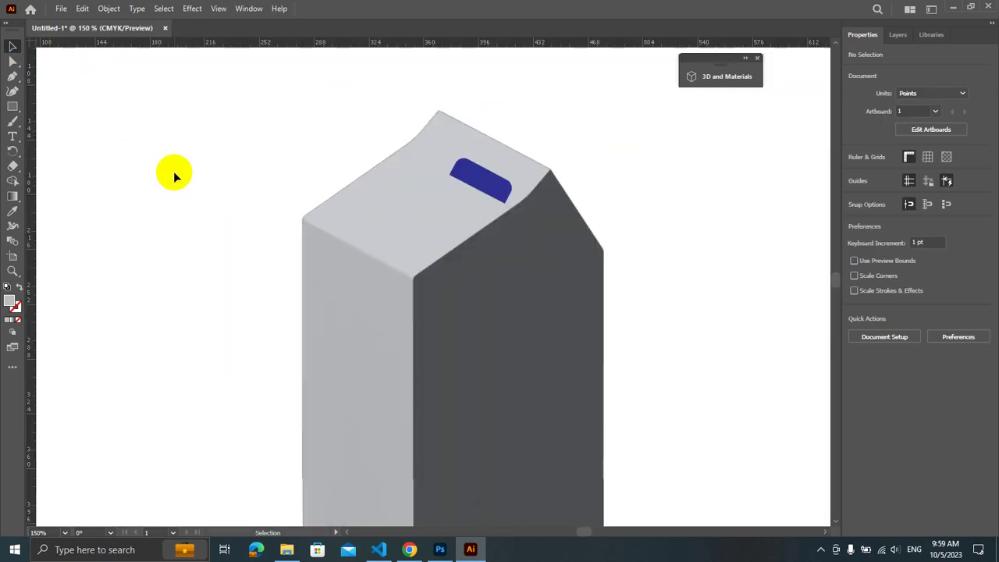
scroll(151, 163, down, 1)
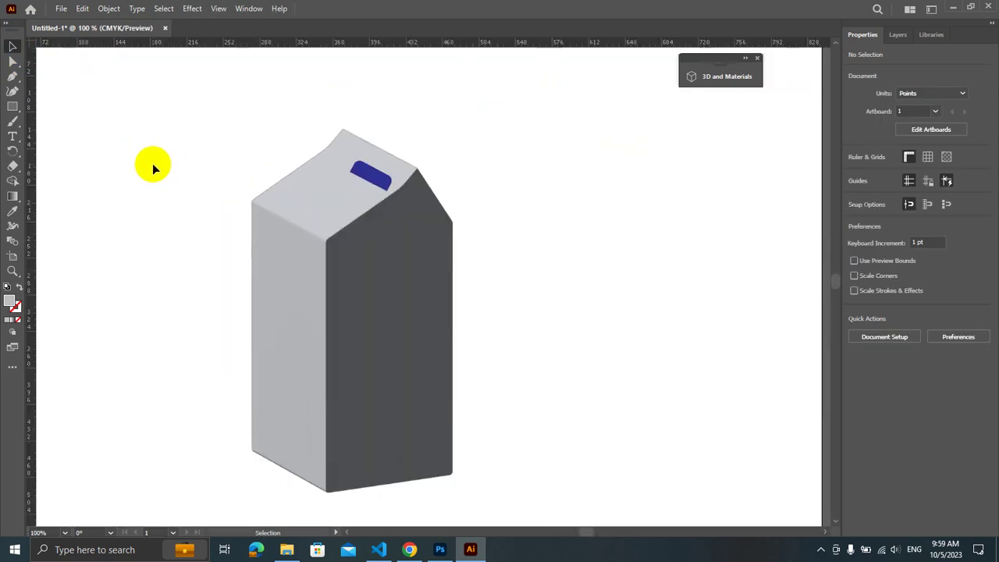
Select the blue cap shape on the carton's roof and activate the Scissors tool
click(373, 181)
scroll(373, 181, up, 3)
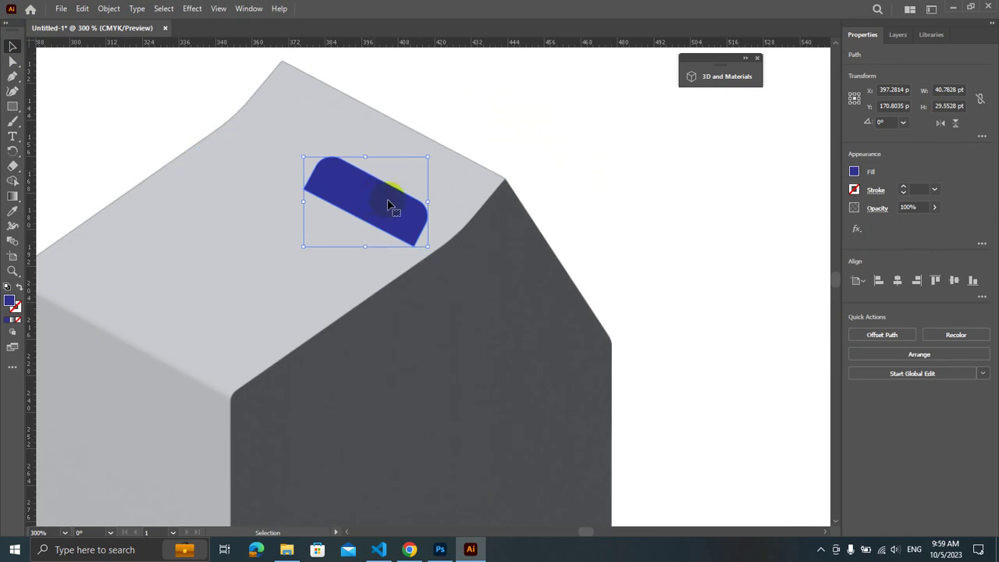
scroll(364, 198, up, 2)
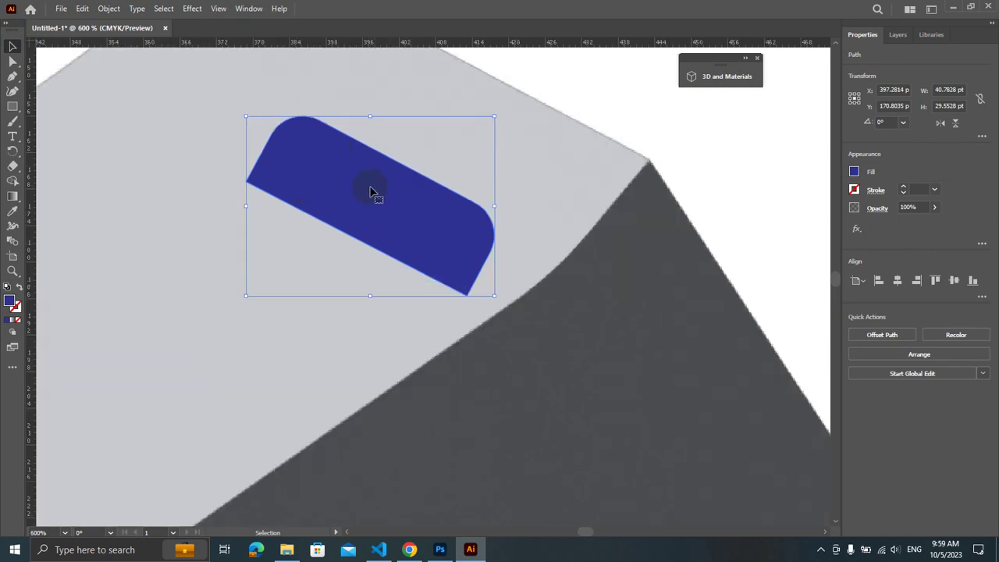
scroll(370, 189, up, 2)
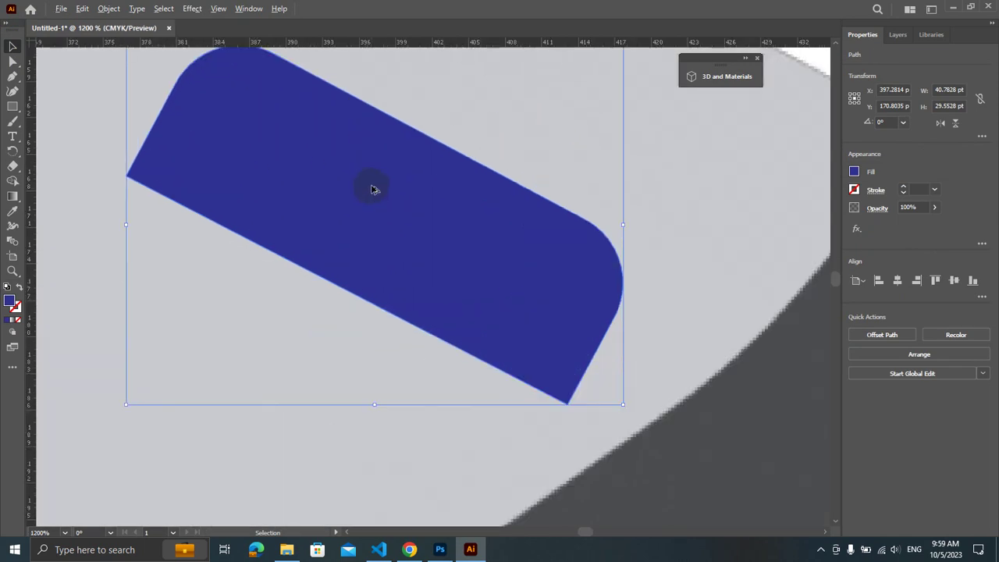
scroll(370, 187, down, 3)
scroll(371, 183, up, 1)
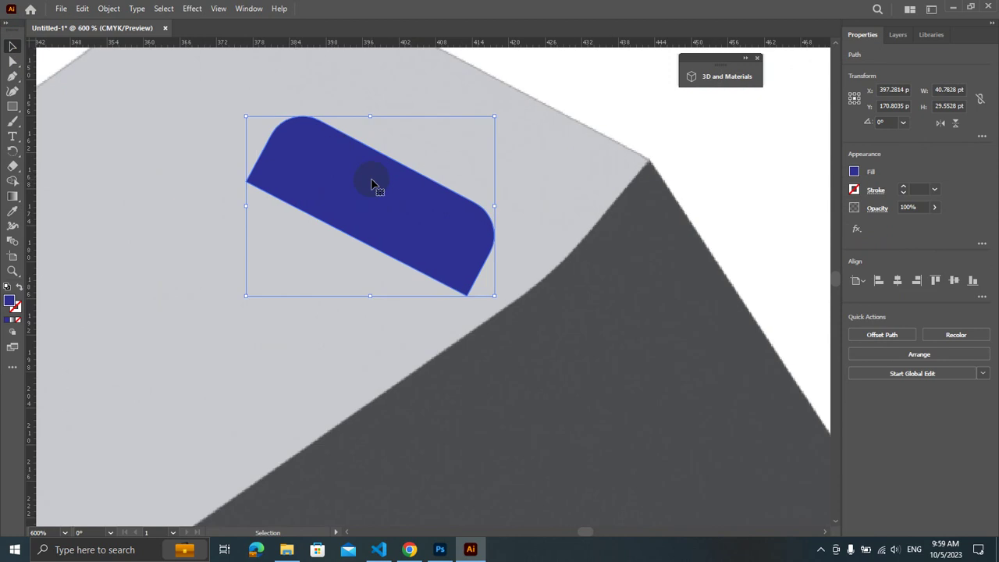
scroll(371, 184, up, 1)
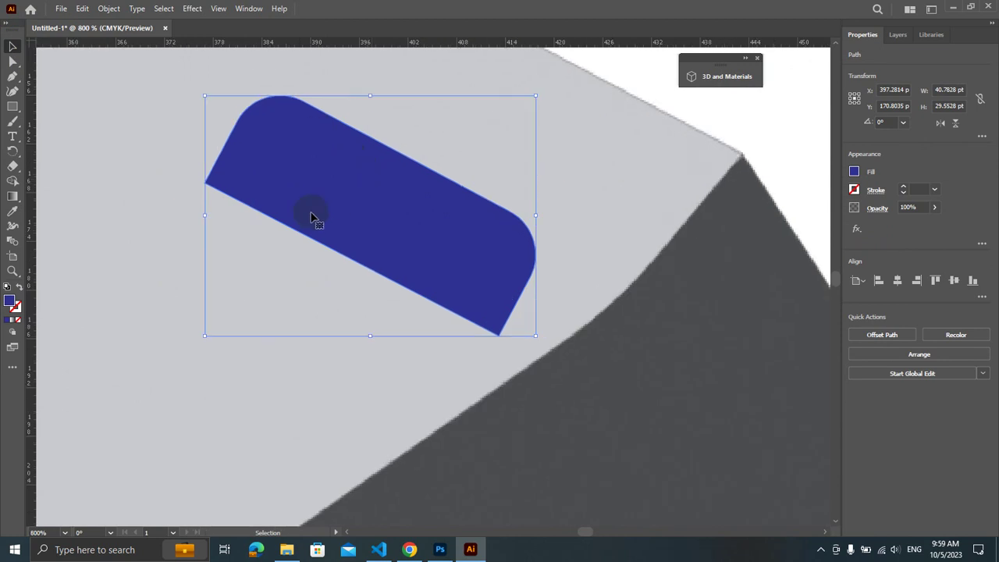
right_click(14, 138)
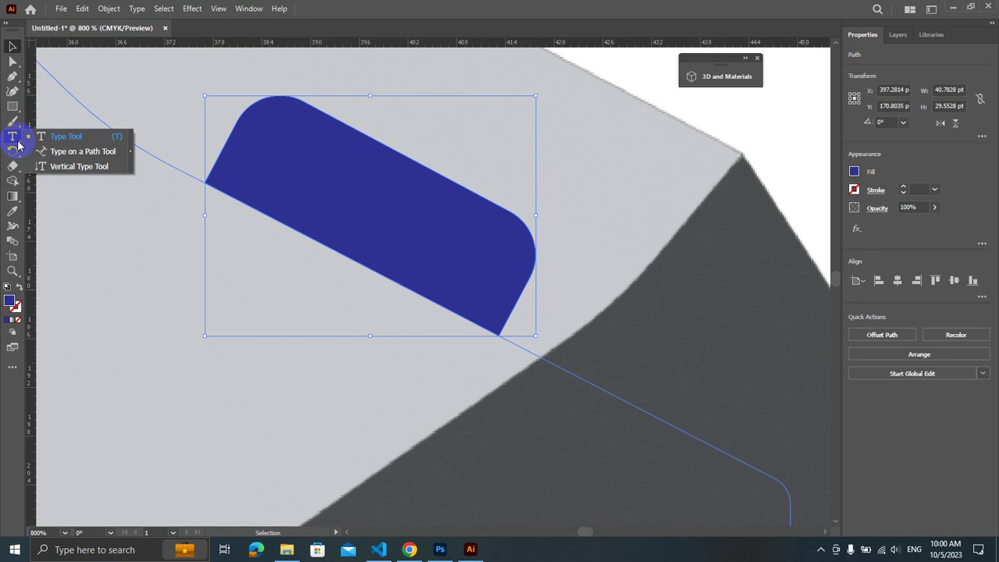
mouse_move(11, 179)
mouse_down()
mouse_move(16, 169)
mouse_move(44, 179)
mouse_up()
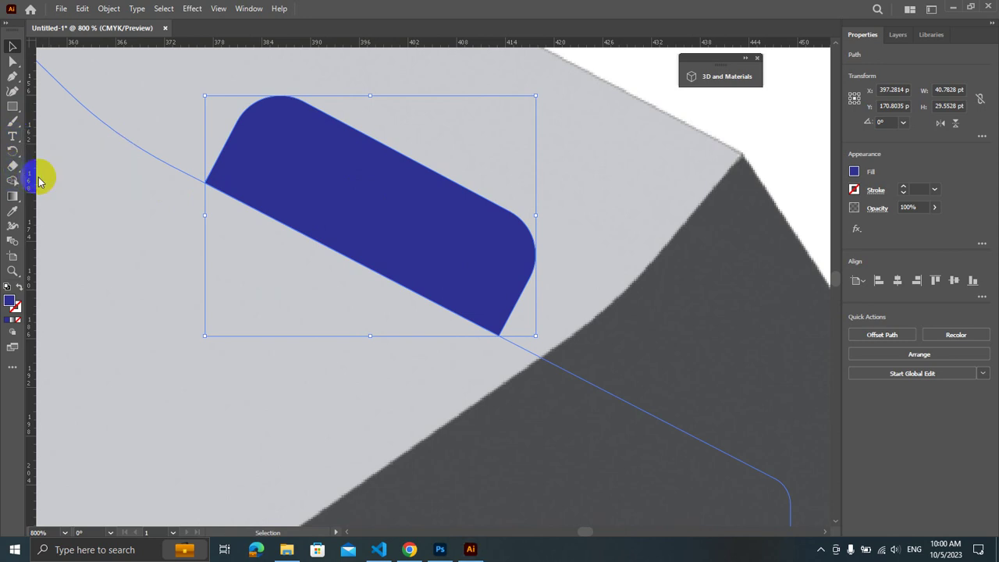
click(327, 248)
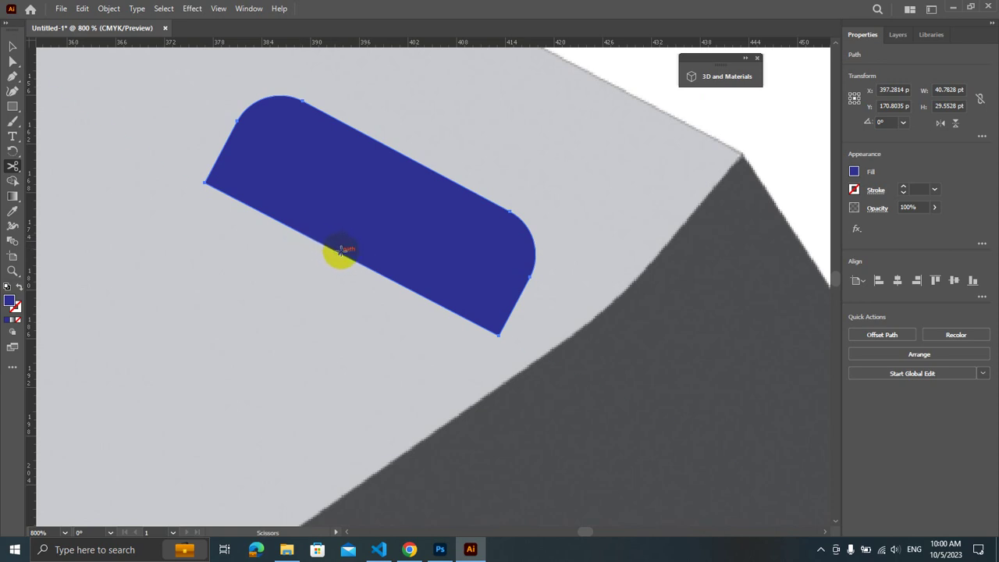
Give the blue cap shape a 1 pt black stroke
key(v)
click(335, 160)
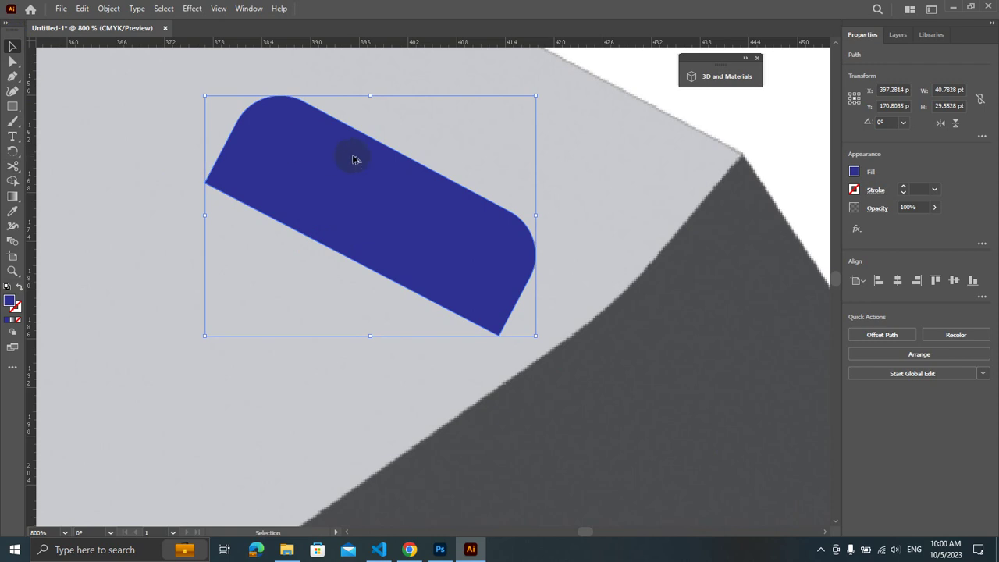
scroll(352, 159, up, 2)
click(854, 190)
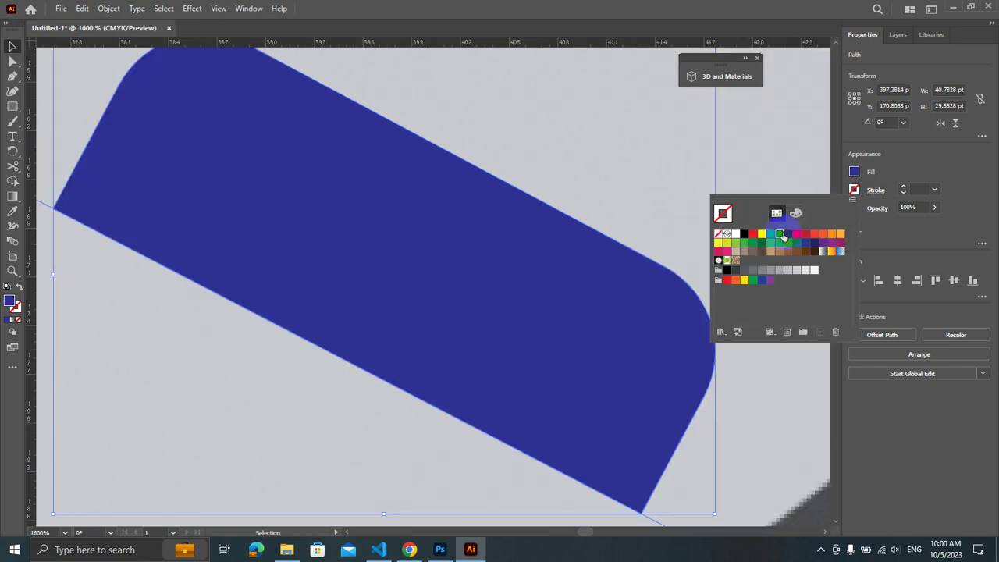
click(785, 234)
click(753, 234)
click(744, 233)
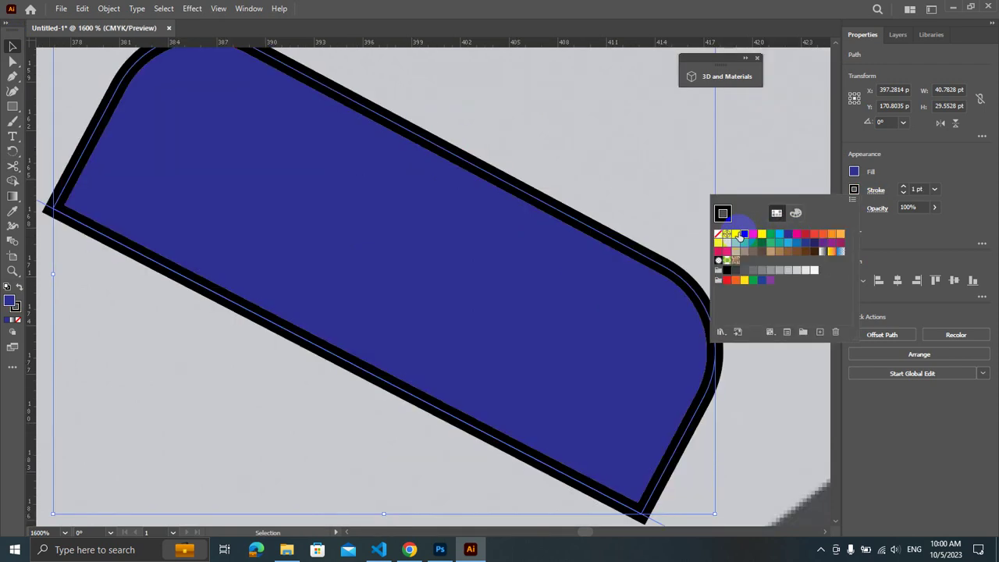
click(461, 215)
scroll(349, 213, down, 5)
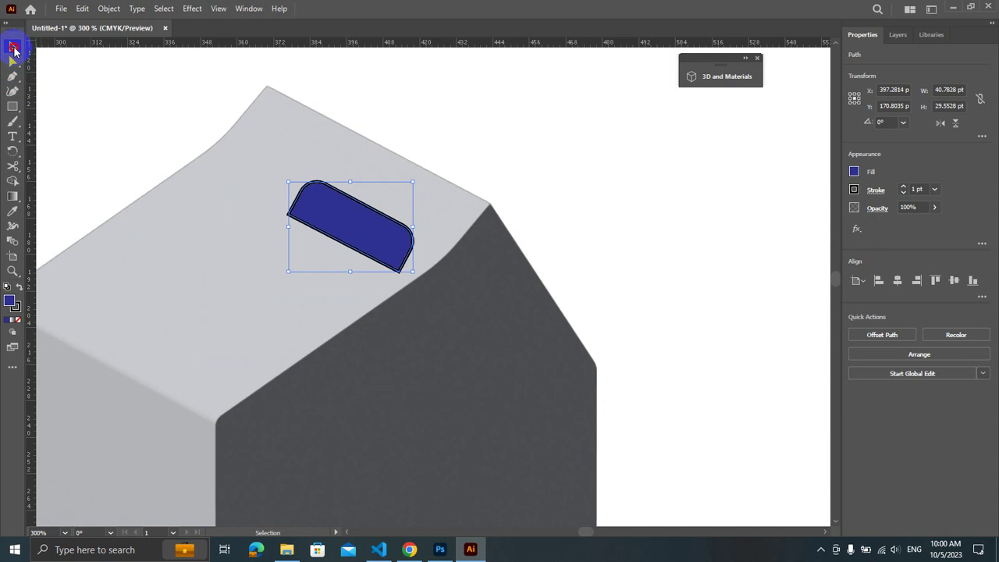
Cut the cap outline with the Scissors tool at the middle of its lower and upper long edges
click(252, 156)
scroll(252, 156, up, 3)
click(536, 296)
scroll(535, 297, up, 2)
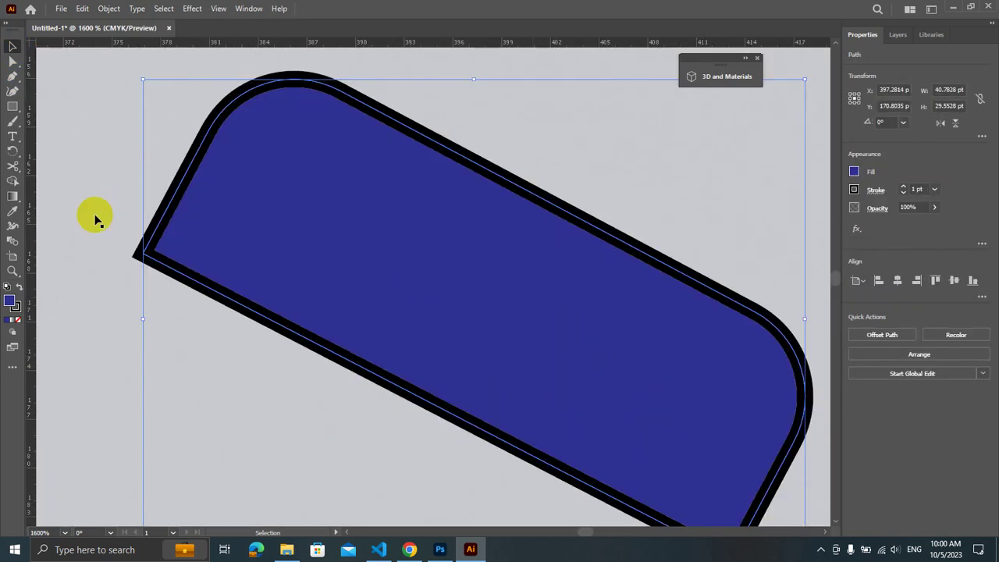
click(13, 166)
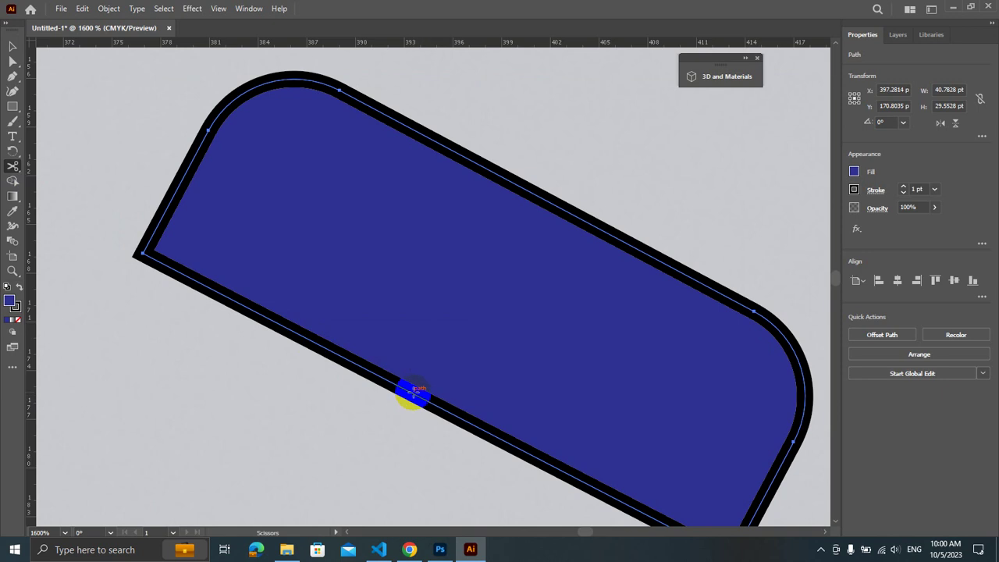
click(416, 394)
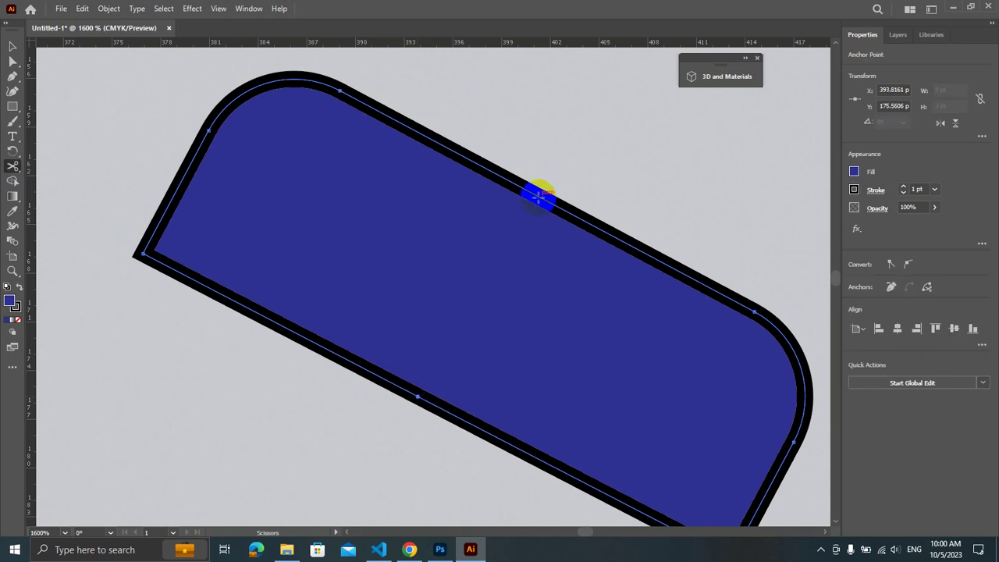
click(539, 196)
Delete the left half of the cut cap shape
click(12, 46)
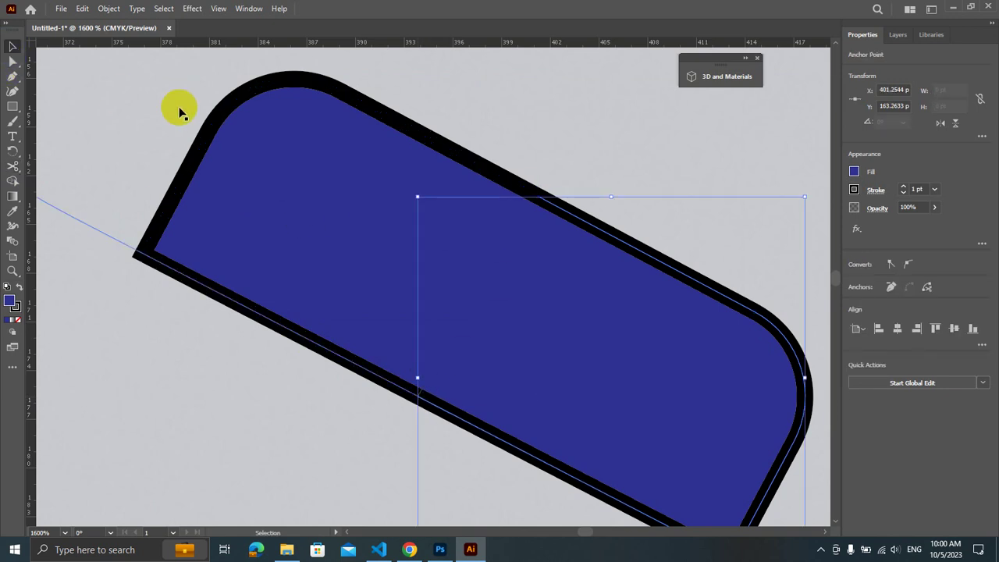
scroll(203, 117, down, 2)
click(225, 126)
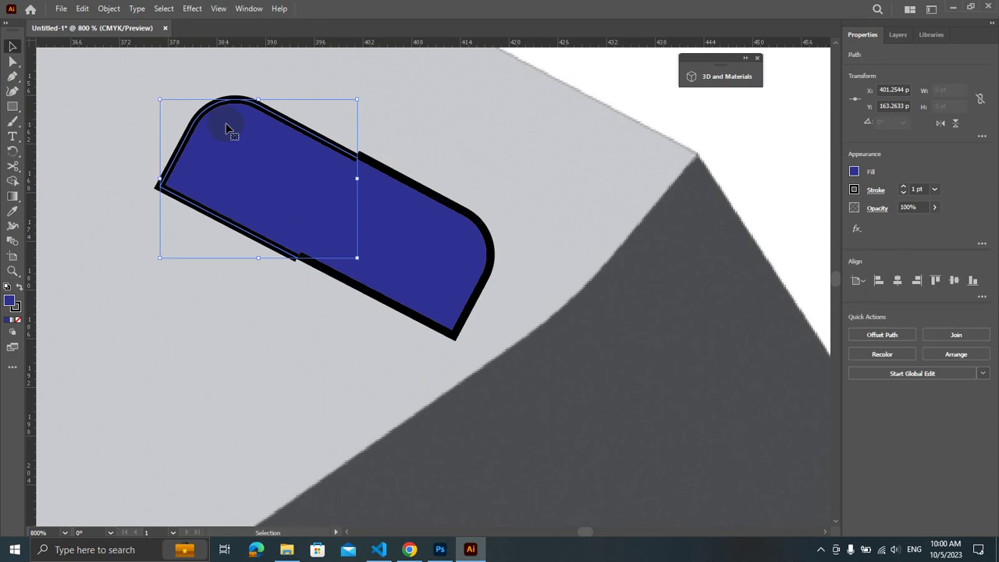
key(Delete)
scroll(285, 160, down, 2)
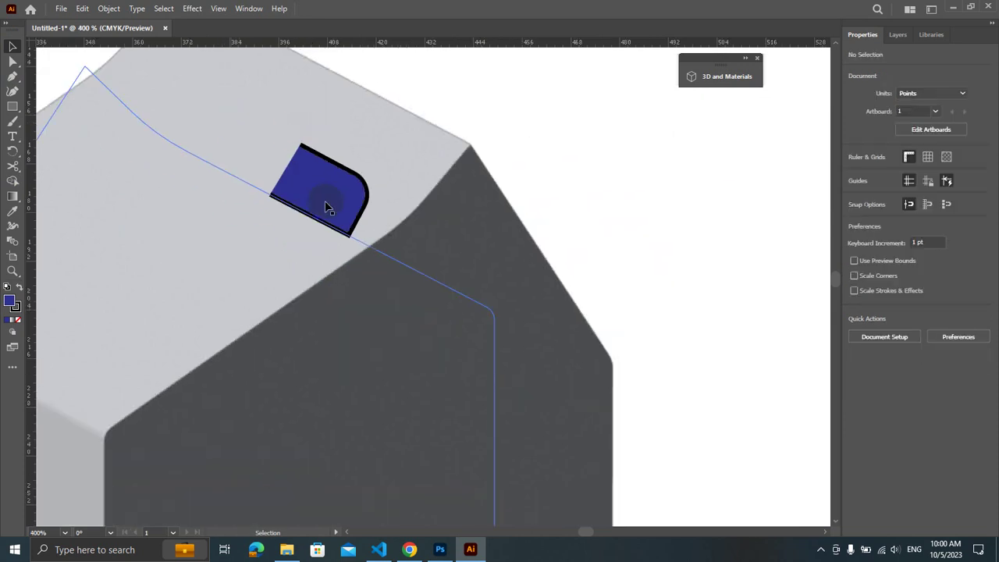
Set the remaining half of the cap to no stroke
click(335, 200)
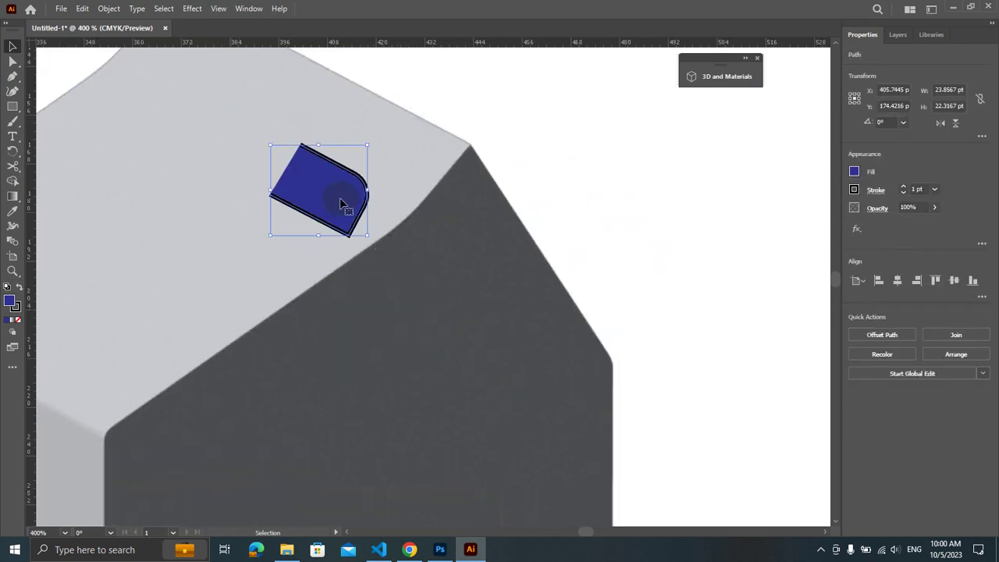
click(855, 188)
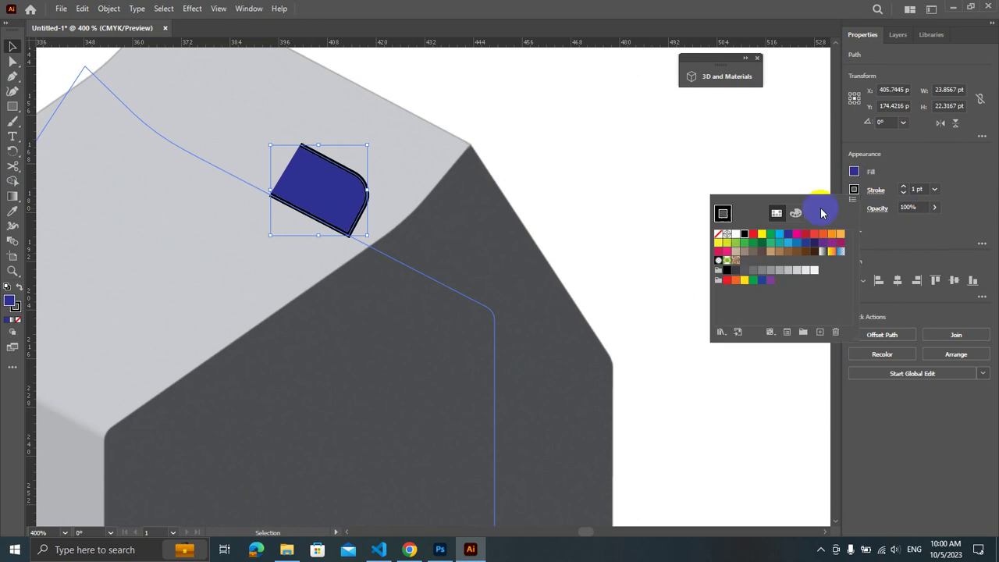
click(723, 234)
click(669, 183)
click(457, 156)
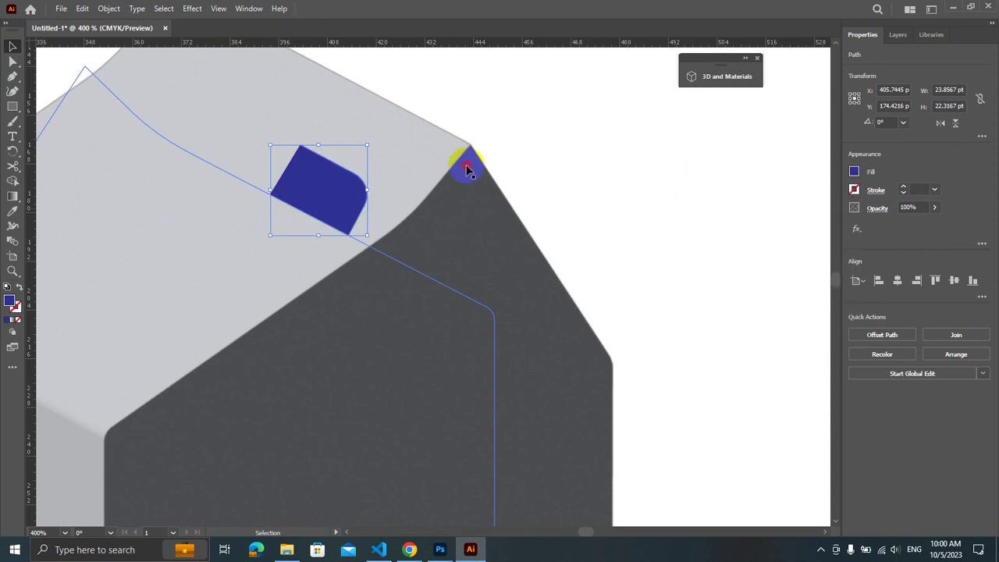
click(596, 148)
Apply the 3D and Materials Revolve effect to the blue half-cap shape
click(294, 180)
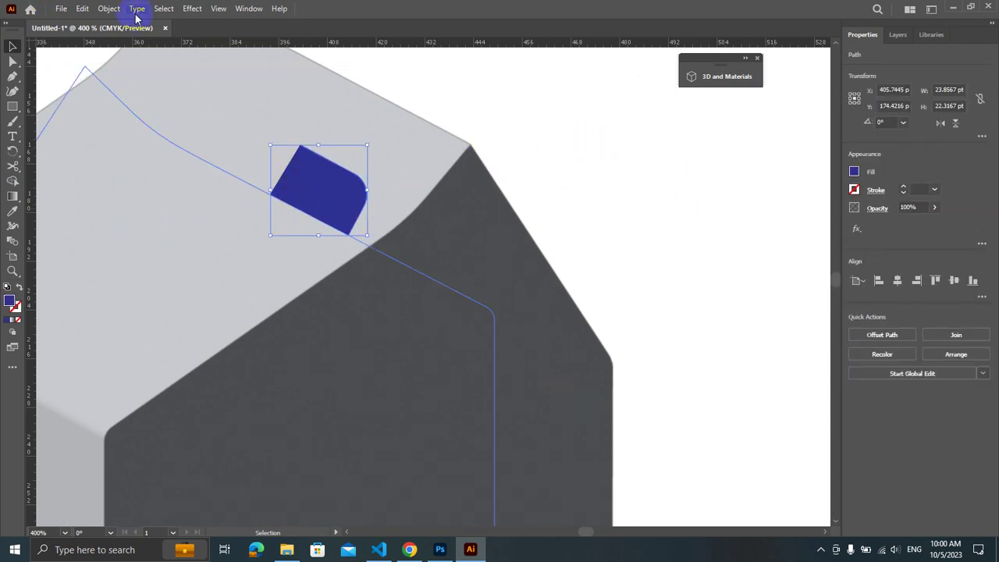
click(192, 9)
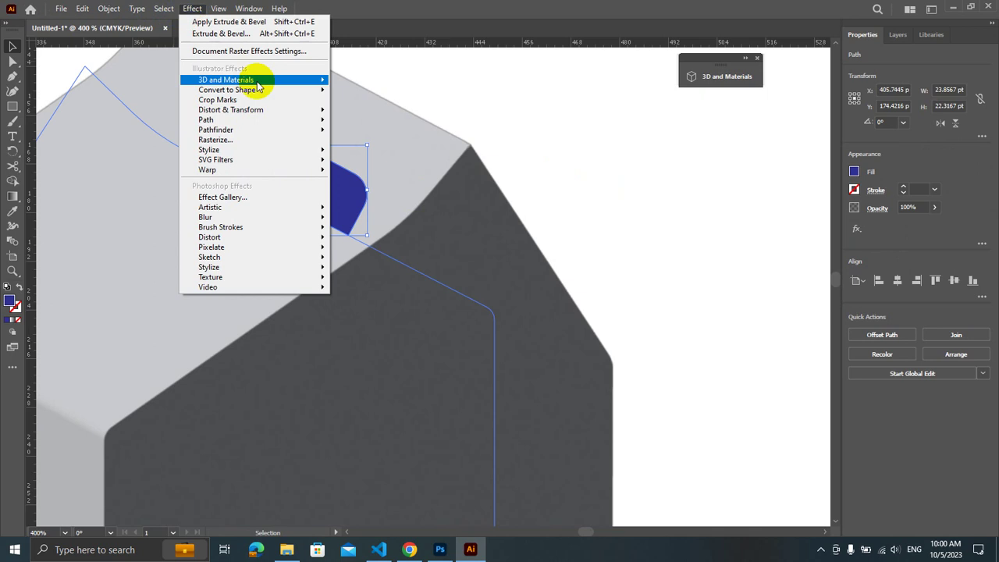
mouse_move(257, 79)
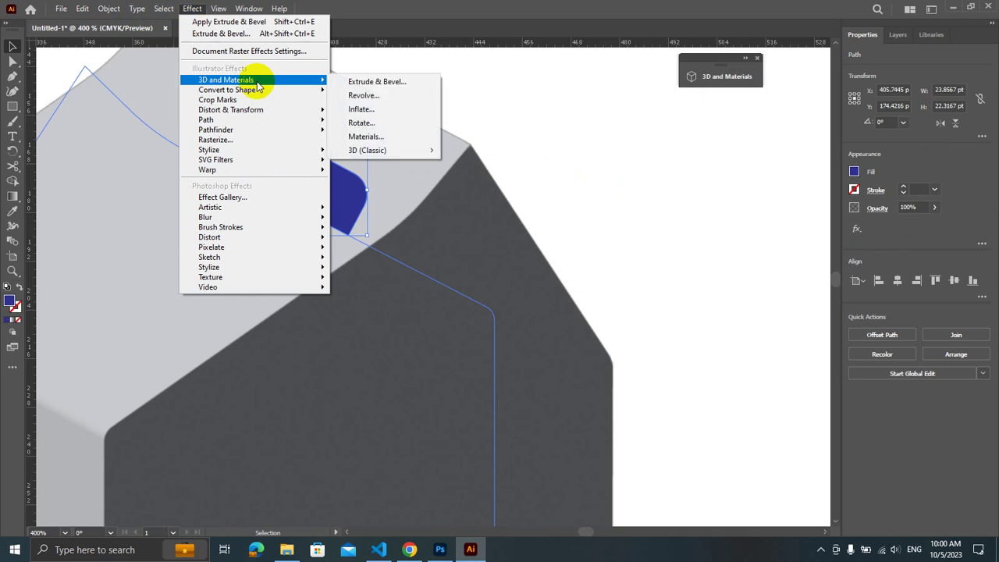
click(380, 97)
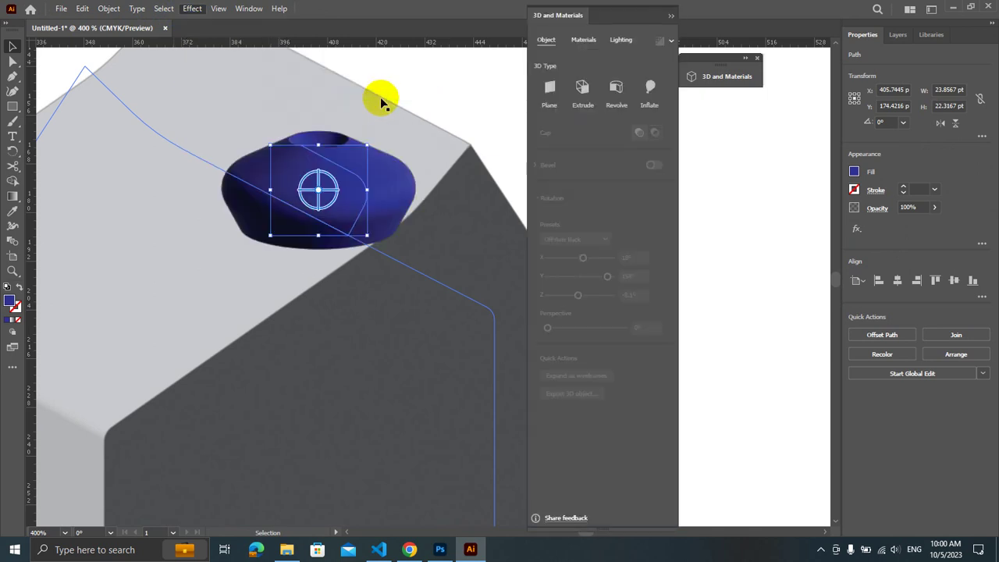
Try adjusting the offset, taper, twist and revolve angle of the revolved half-cap shape
click(568, 270)
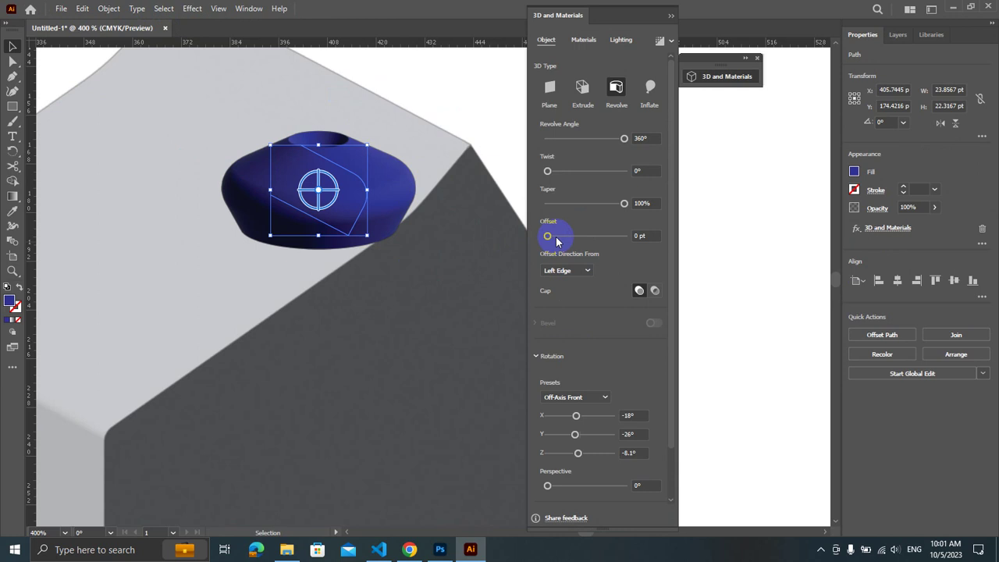
drag(547, 236, 523, 245)
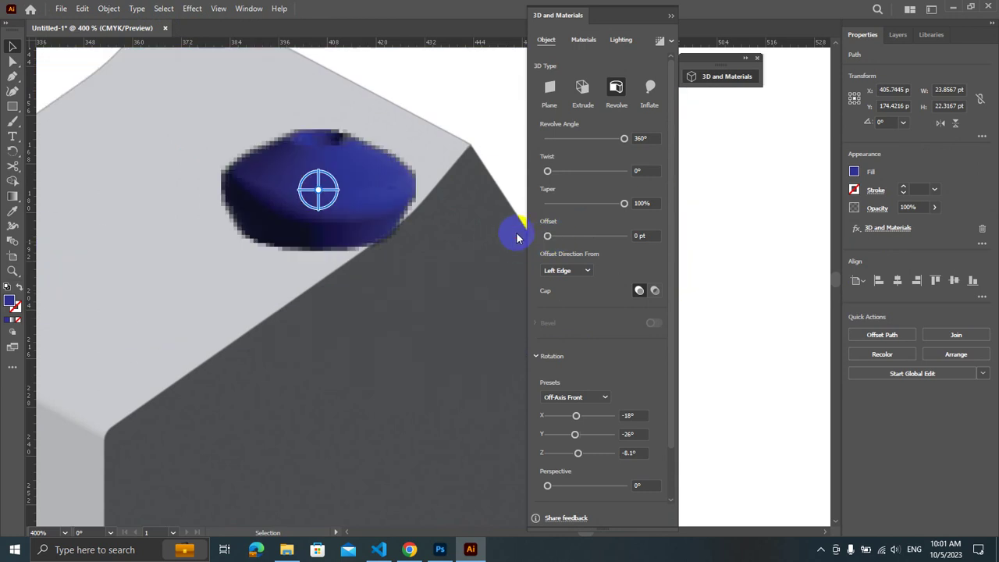
click(578, 204)
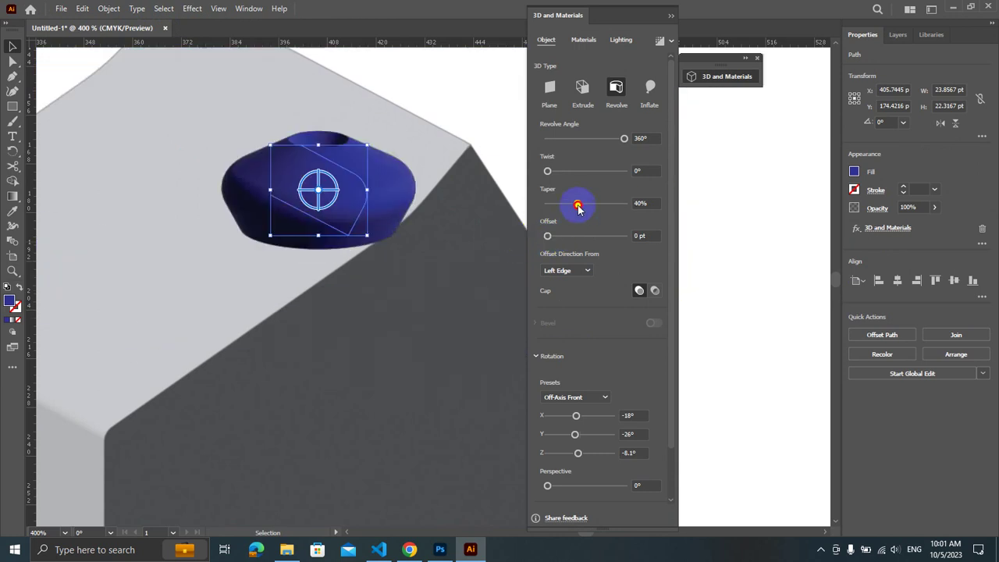
drag(577, 204, 623, 203)
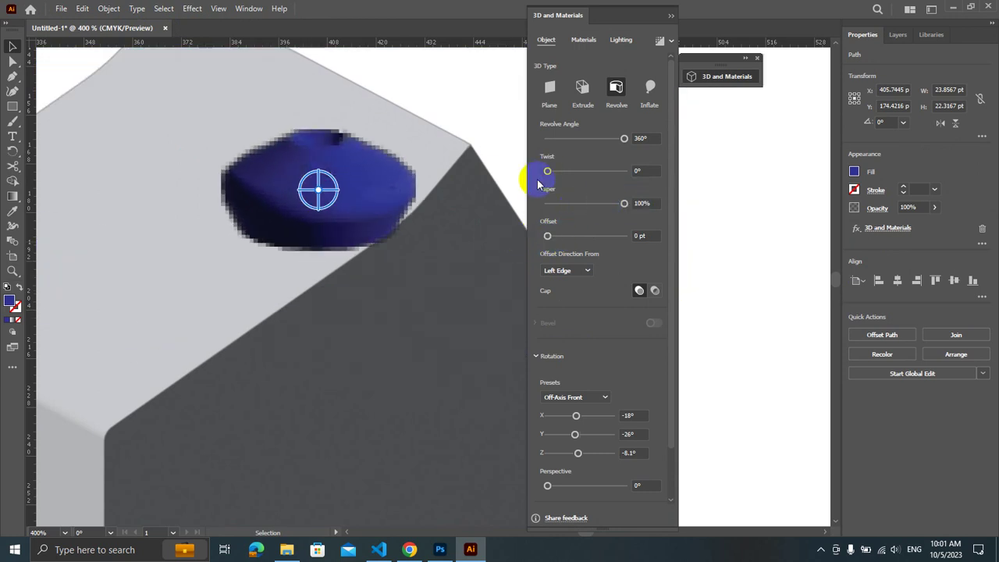
mouse_move(547, 170)
mouse_down()
mouse_move(560, 170)
mouse_move(547, 171)
mouse_up()
drag(622, 138, 663, 138)
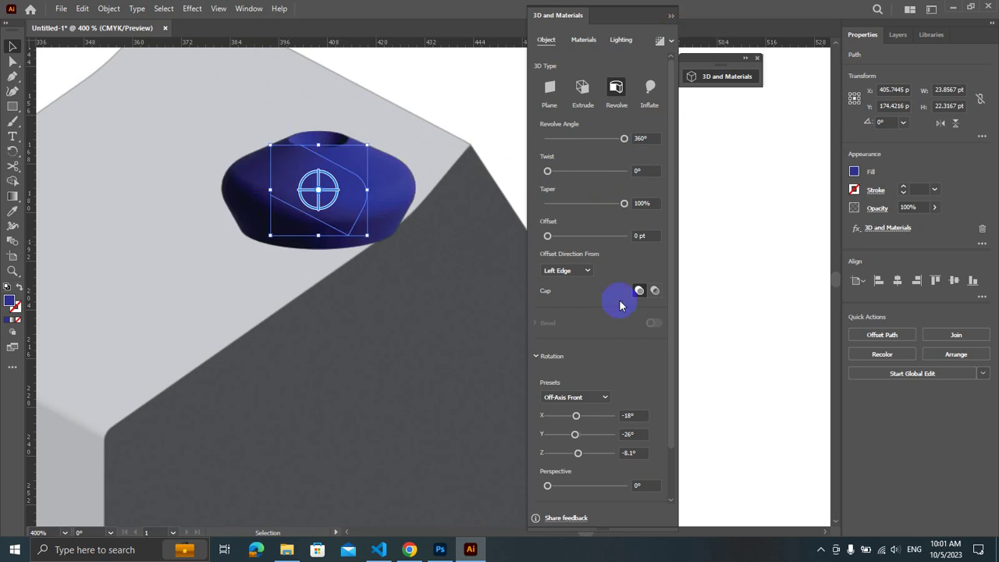
Remove the 3D and Materials effect from the half-cap shape and reapply Revolve to it
click(982, 228)
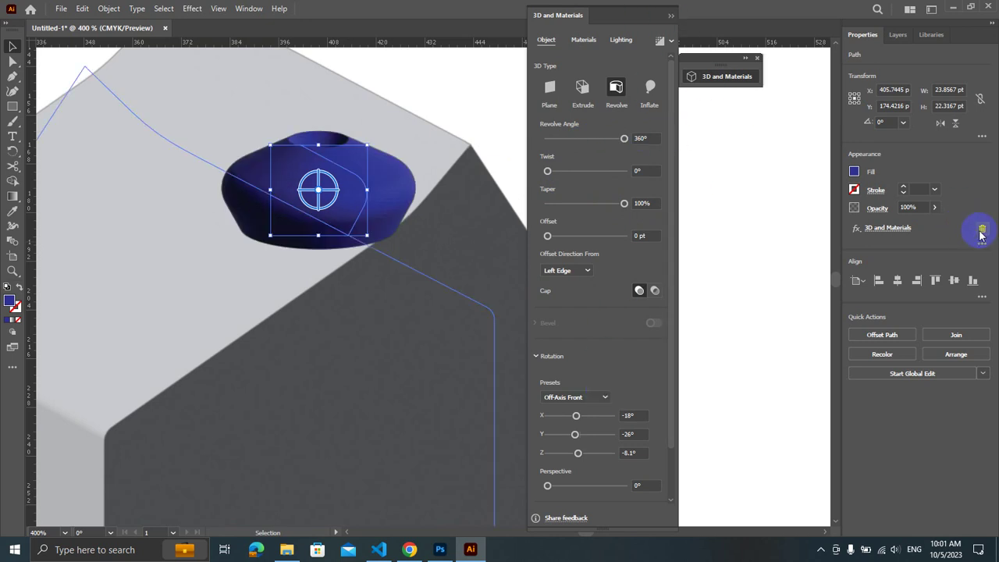
click(754, 223)
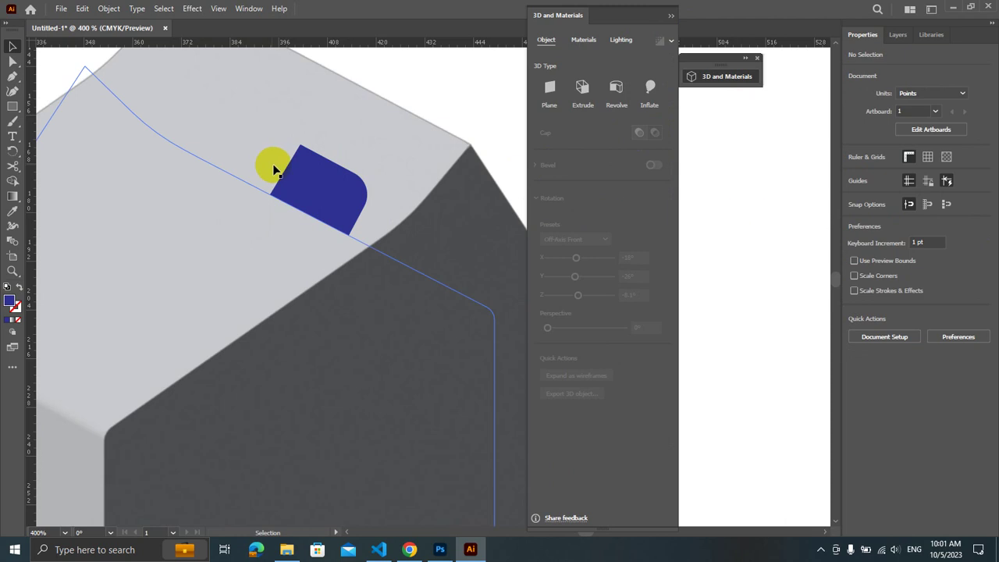
click(318, 183)
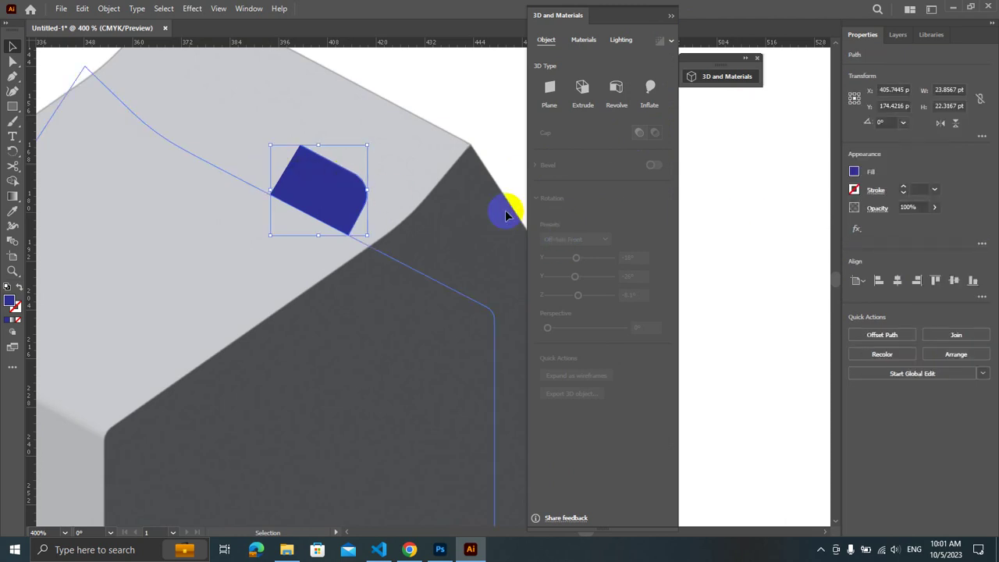
click(617, 87)
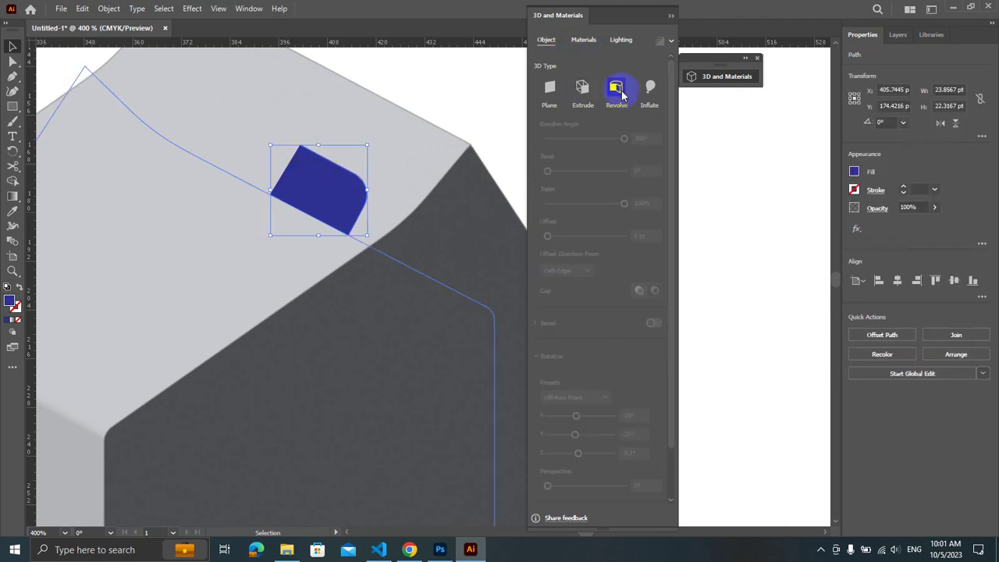
Try Right Edge as the revolve's offset direction, return it to Left Edge and remove the 3D effect again
click(579, 272)
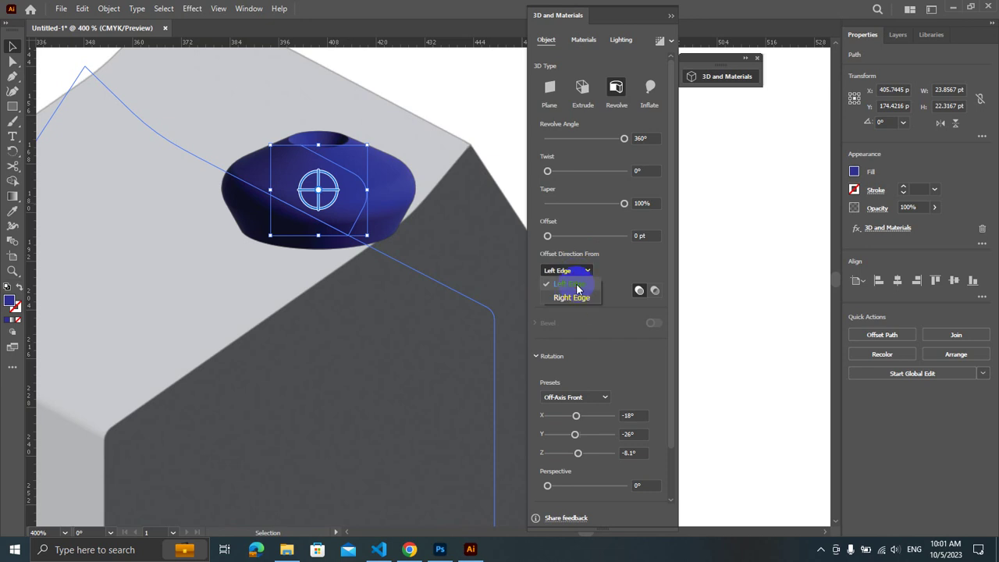
click(571, 298)
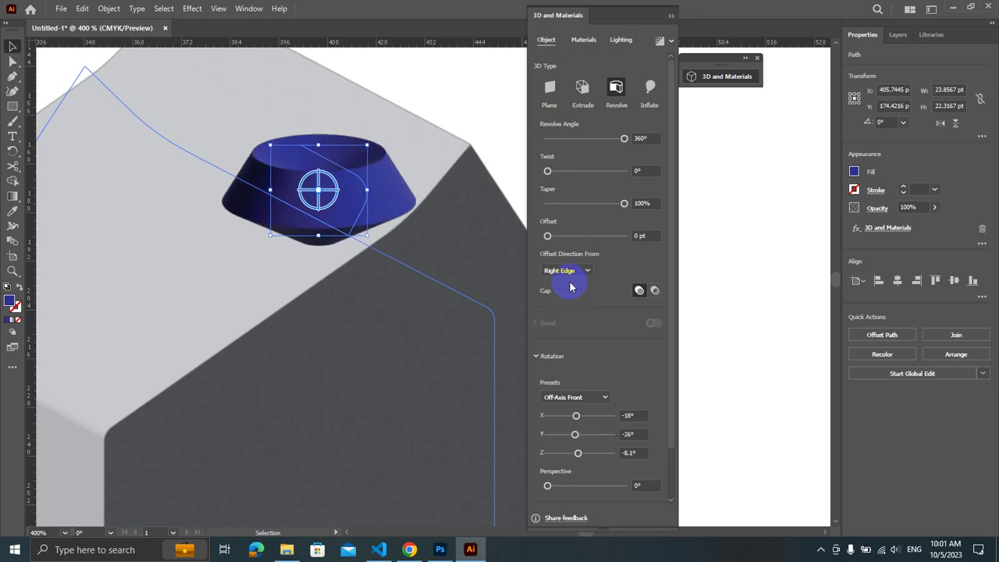
click(569, 271)
click(575, 285)
click(608, 87)
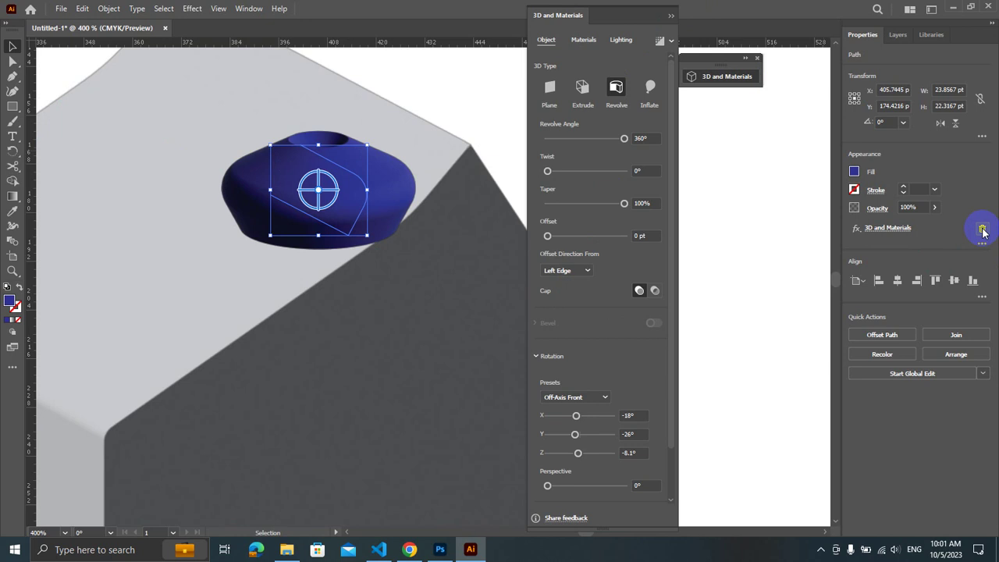
click(982, 229)
click(723, 222)
Delete the blue half-cap shape from the carton's sloped top
click(668, 16)
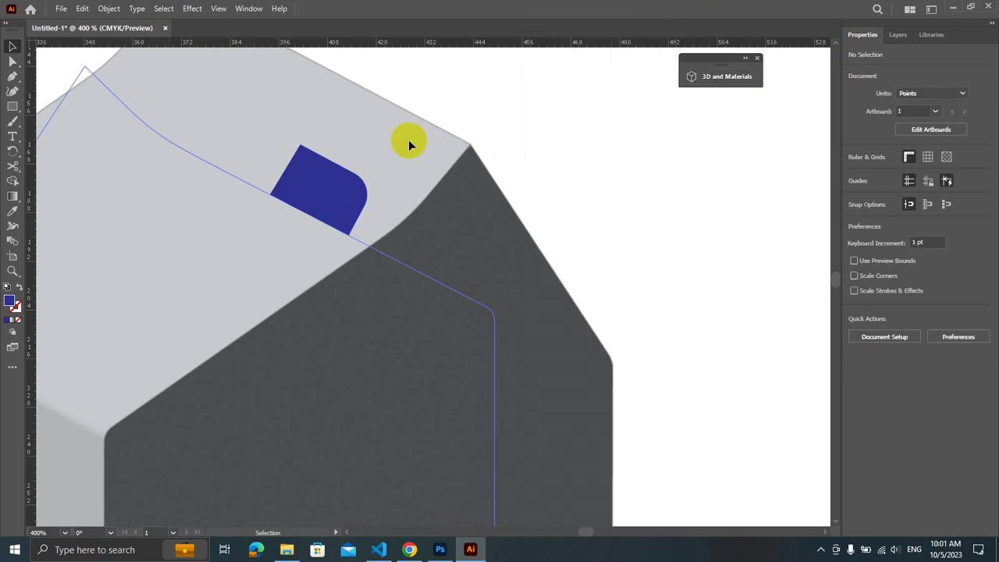
click(334, 185)
key(Delete)
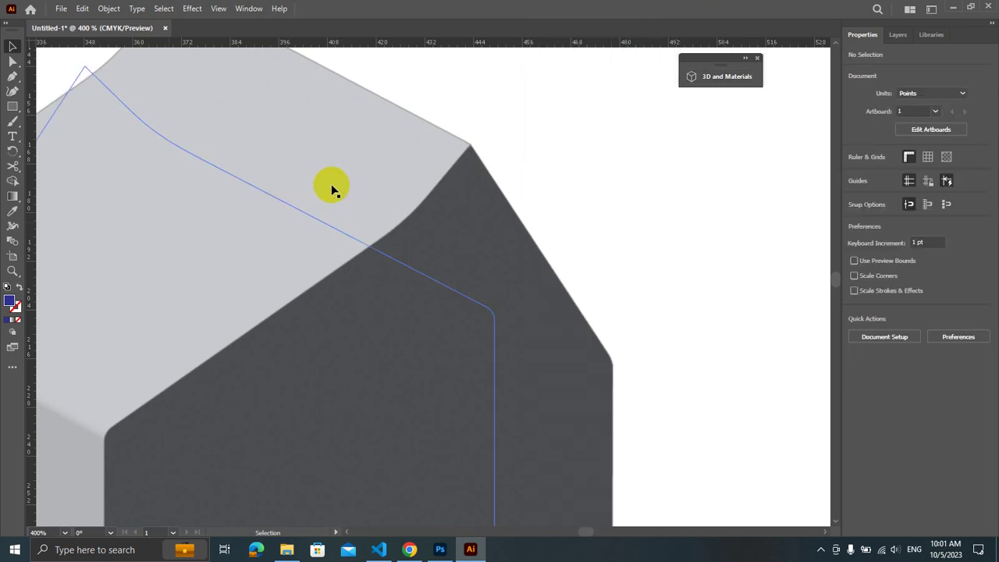
Draw a blue rectangle about 119 pt wide and 76 pt high on the empty artboard area right of the carton
scroll(333, 186, down, 6)
scroll(436, 172, right, 5)
scroll(523, 139, up, 2)
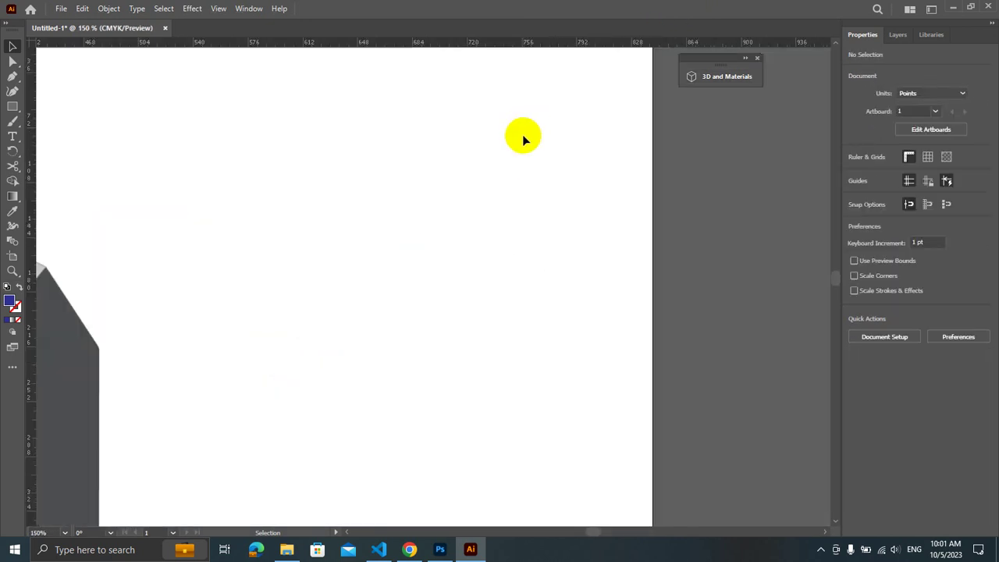
click(15, 107)
drag(201, 164, 378, 278)
Cut the rectangle with the Scissors tool at the middle of its upper and lower edges and delete the right half
scroll(205, 186, up, 2)
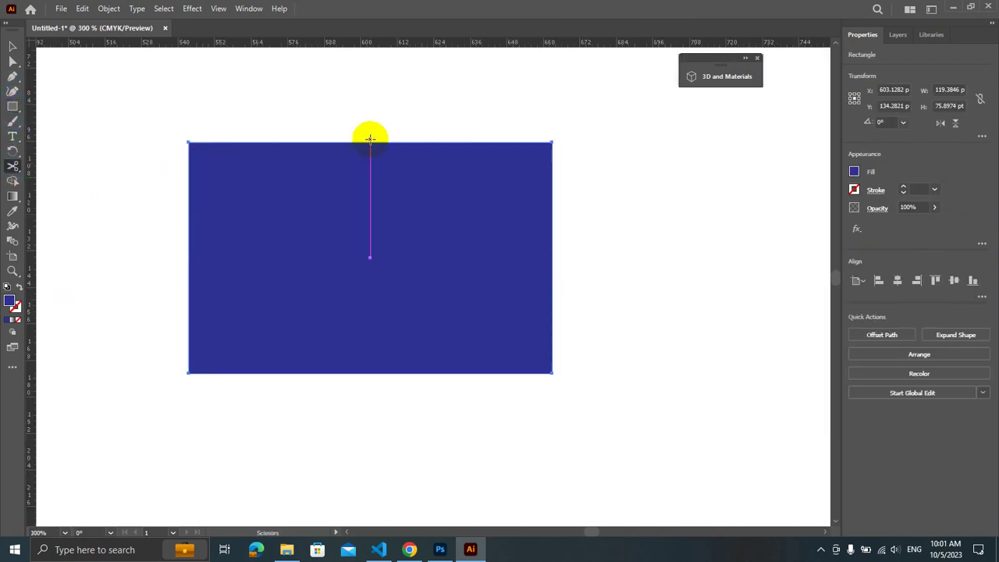
click(371, 142)
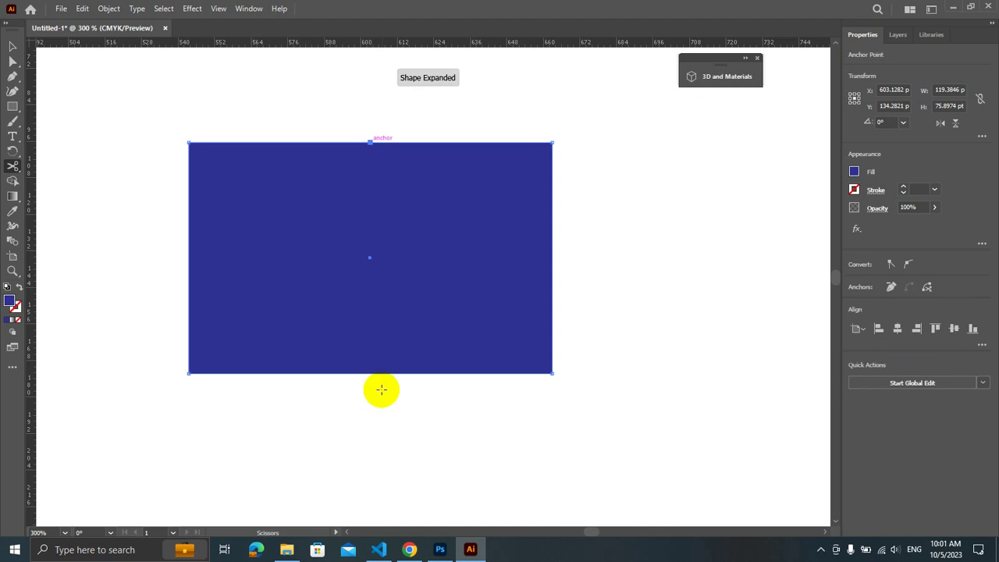
click(370, 373)
click(12, 46)
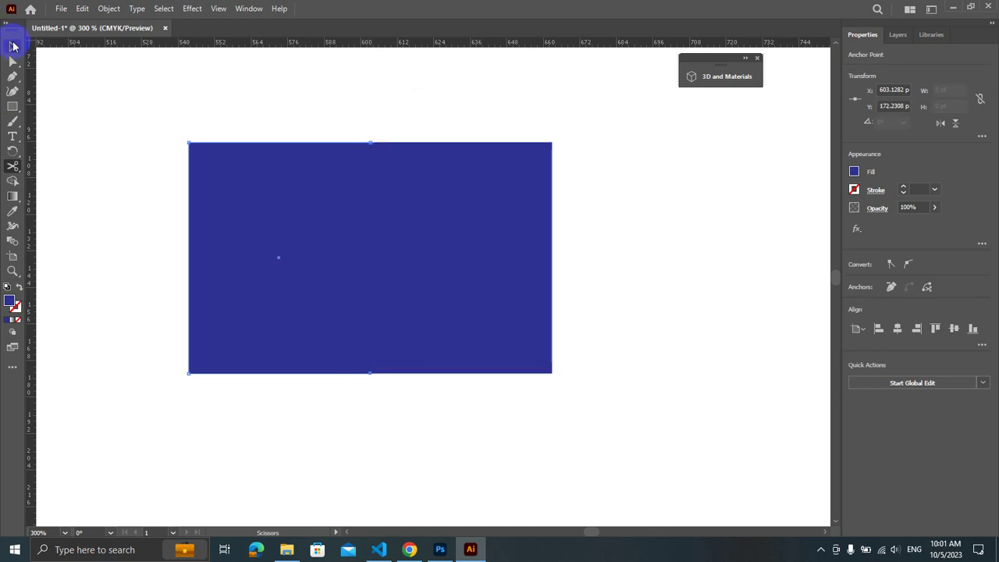
drag(462, 191, 621, 248)
key(Delete)
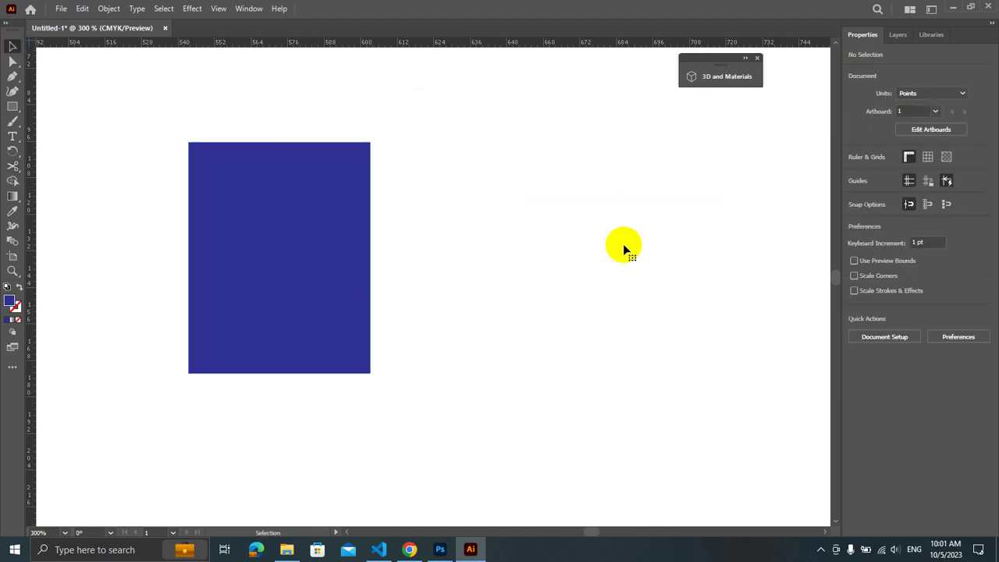
Round both left corners of the remaining half-rectangle with its live corner controls
click(327, 223)
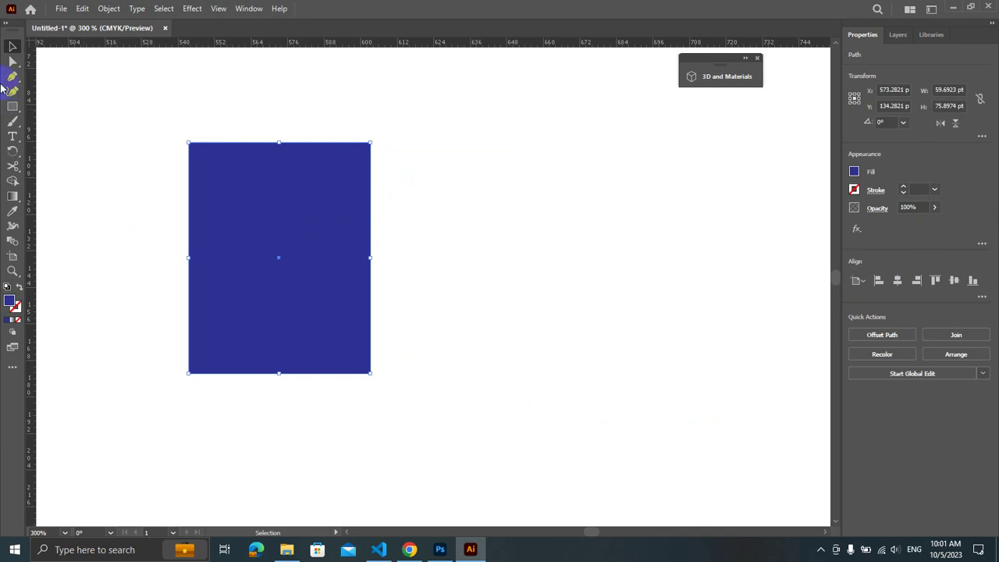
click(13, 61)
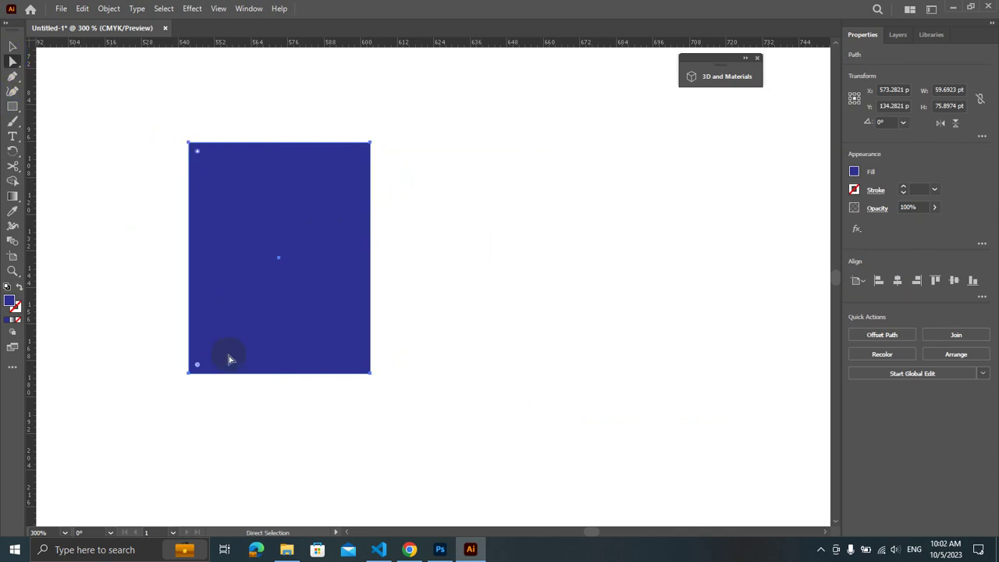
drag(199, 365, 244, 360)
click(14, 48)
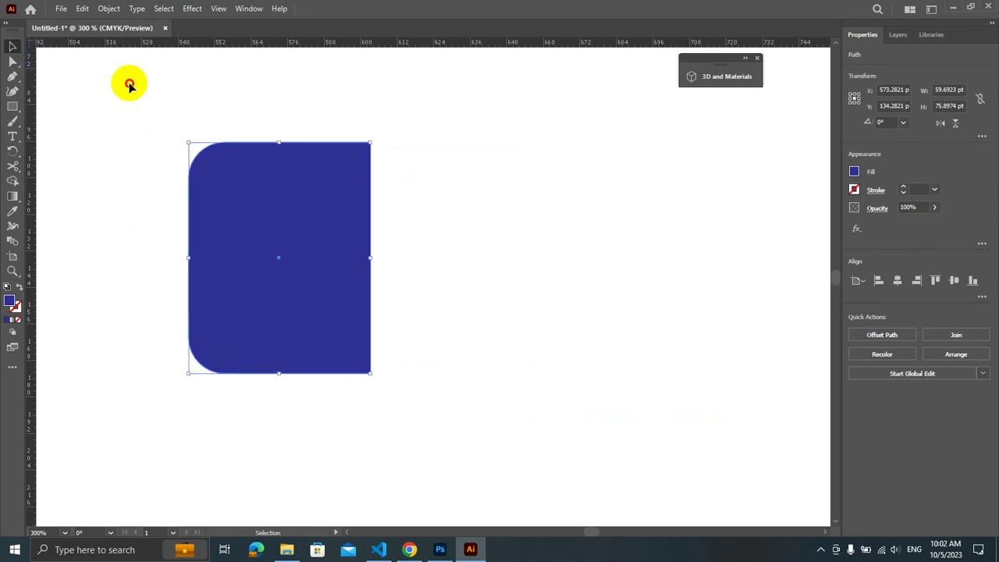
click(128, 83)
Apply the 3D and Materials Revolve effect to the rounded half-rectangle
click(268, 171)
click(741, 79)
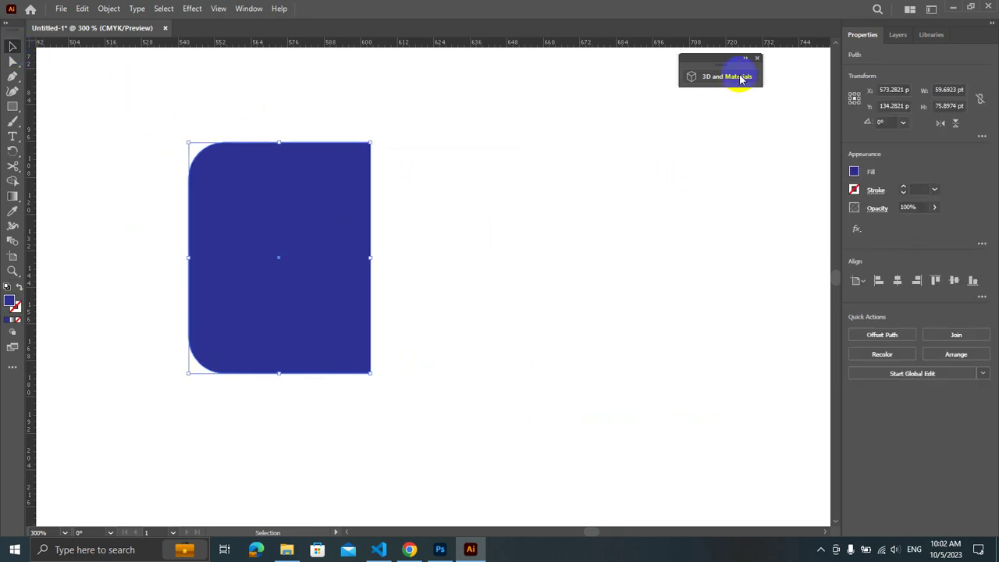
click(763, 145)
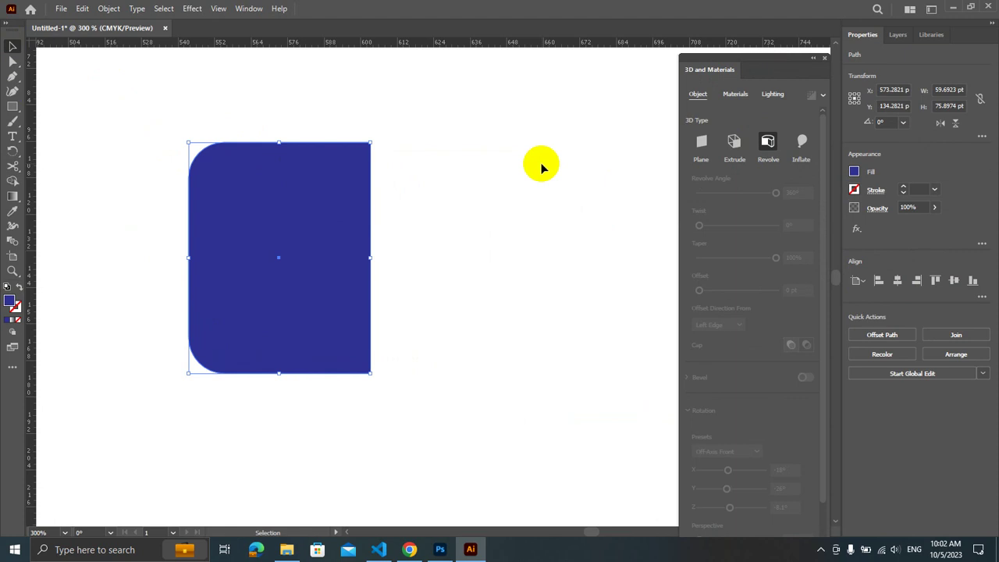
Shorten the revolved cap's profile from its upper edge to a height of about 48 pt
scroll(536, 161, down, 3)
scroll(491, 171, up, 2)
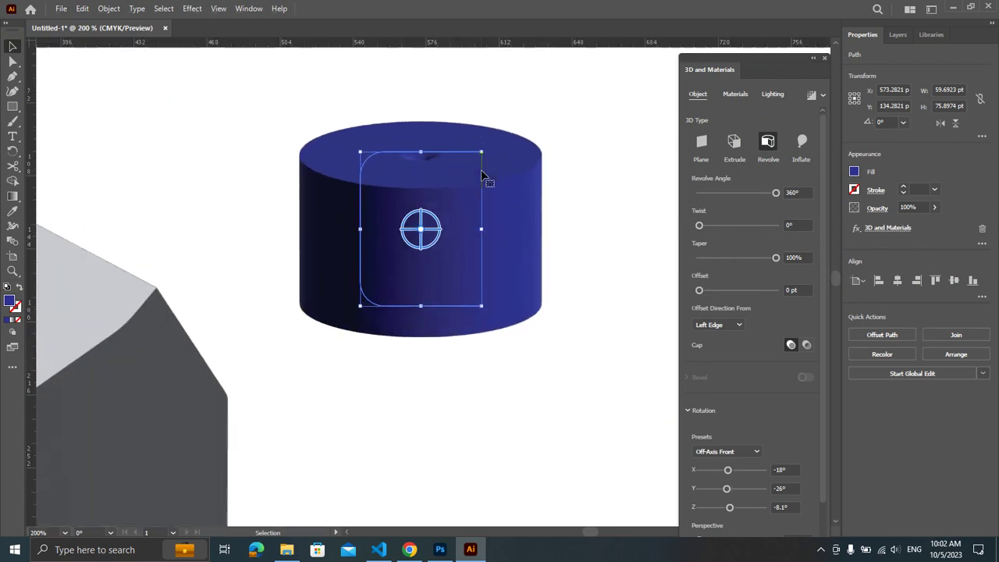
drag(418, 153, 415, 204)
scroll(442, 211, up, 2)
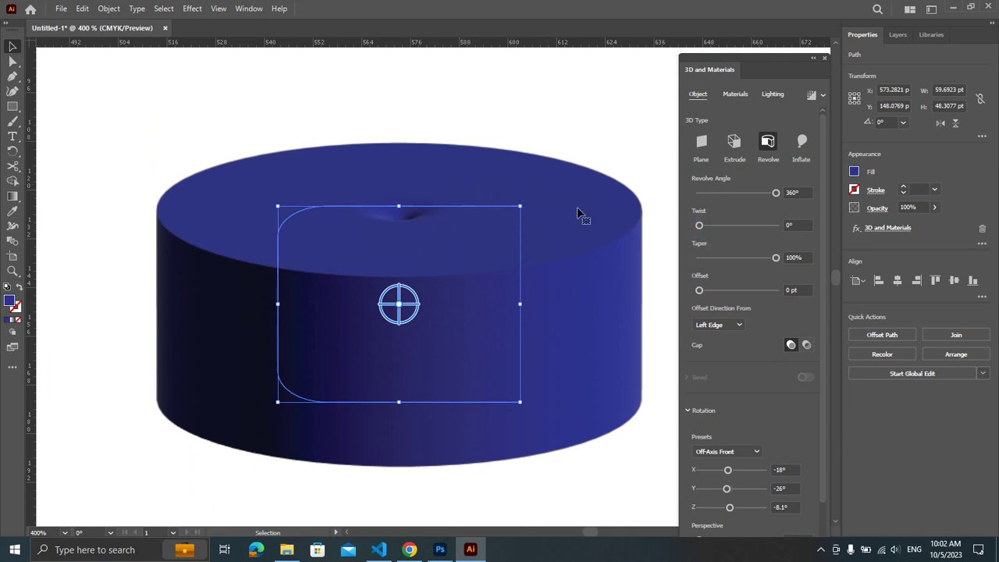
Set the cap's revolve offset direction to Right Edge
click(611, 108)
click(474, 216)
click(740, 325)
click(726, 352)
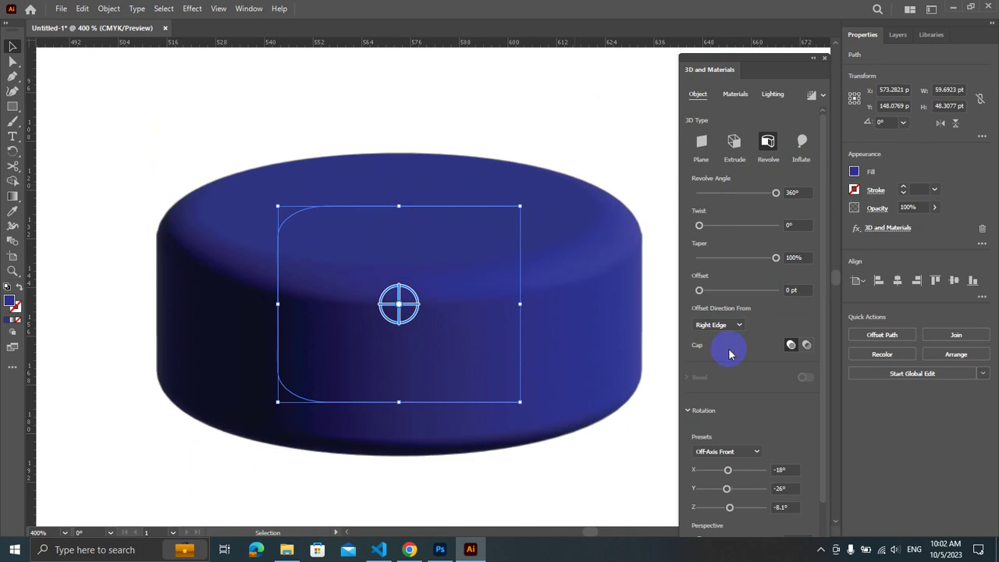
click(535, 117)
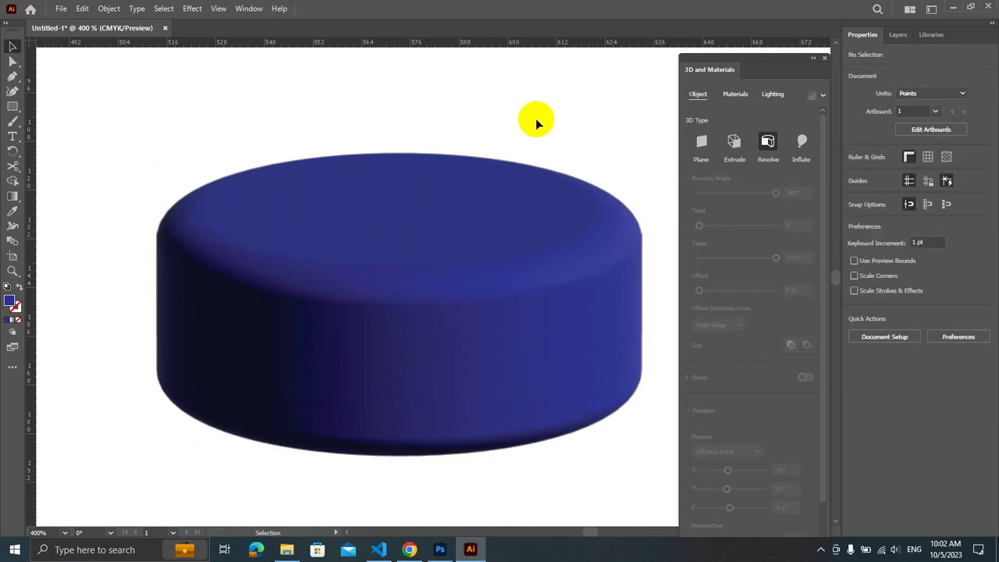
Move the revolved cap close to the upper right of the milk carton
scroll(535, 118, down, 2)
scroll(536, 122, down, 1)
drag(479, 207, 412, 199)
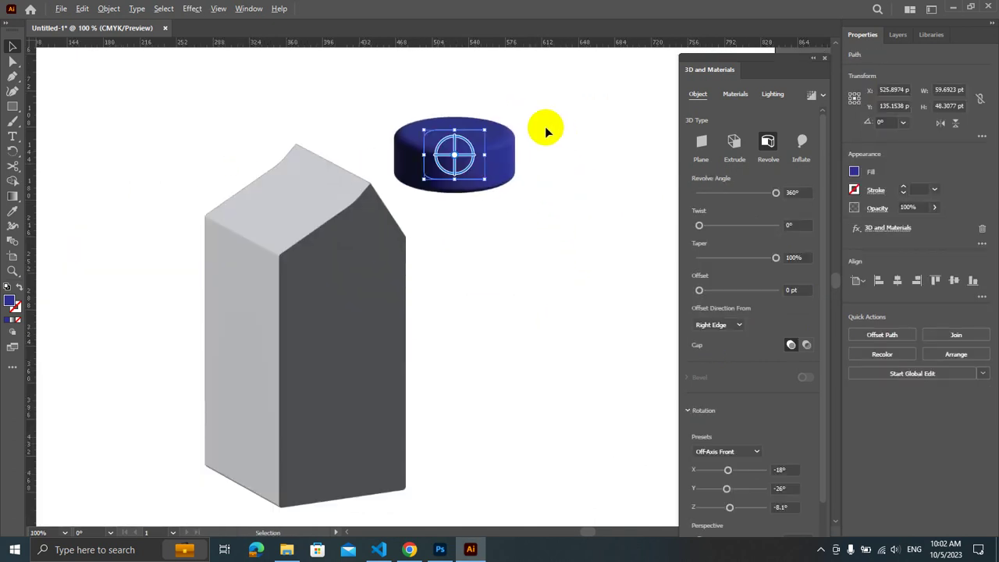
scroll(496, 167, up, 1)
click(511, 147)
scroll(445, 133, up, 2)
drag(453, 133, 466, 227)
Draw a flat blue ellipse about 22 pt wide on the left shoulder of the cap
scroll(468, 225, up, 1)
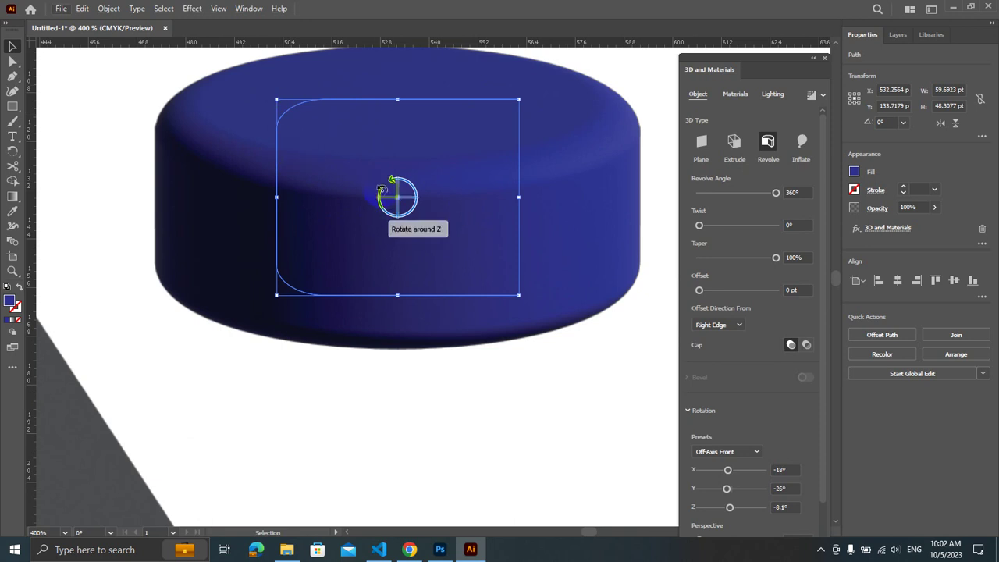
click(519, 402)
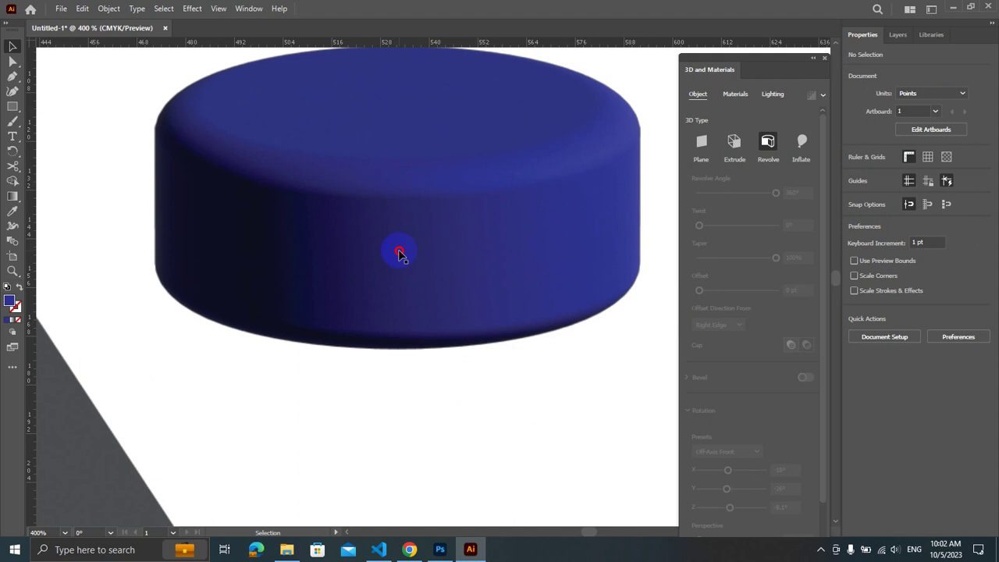
click(398, 252)
scroll(319, 128, up, 2)
scroll(353, 123, down, 2)
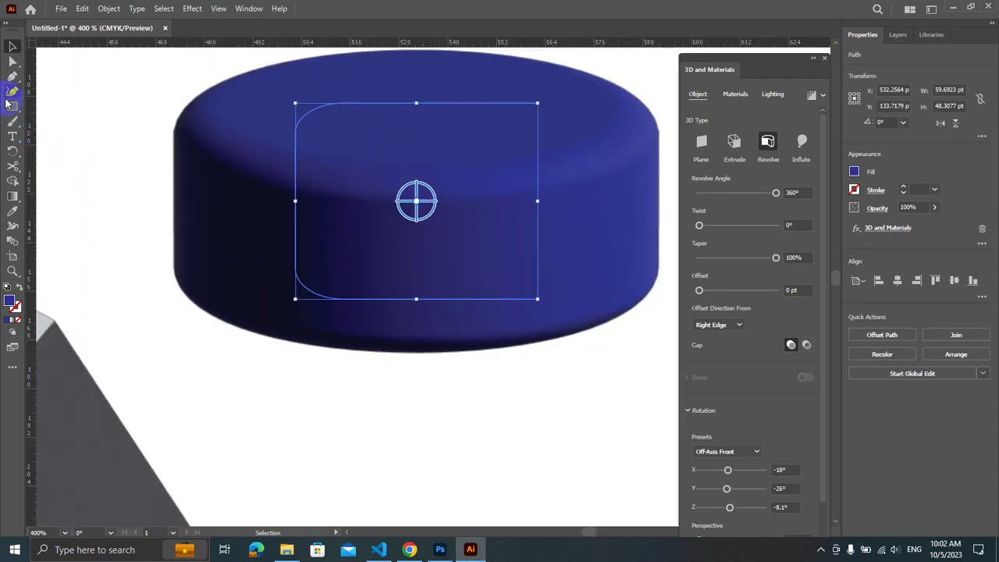
drag(7, 109, 35, 123)
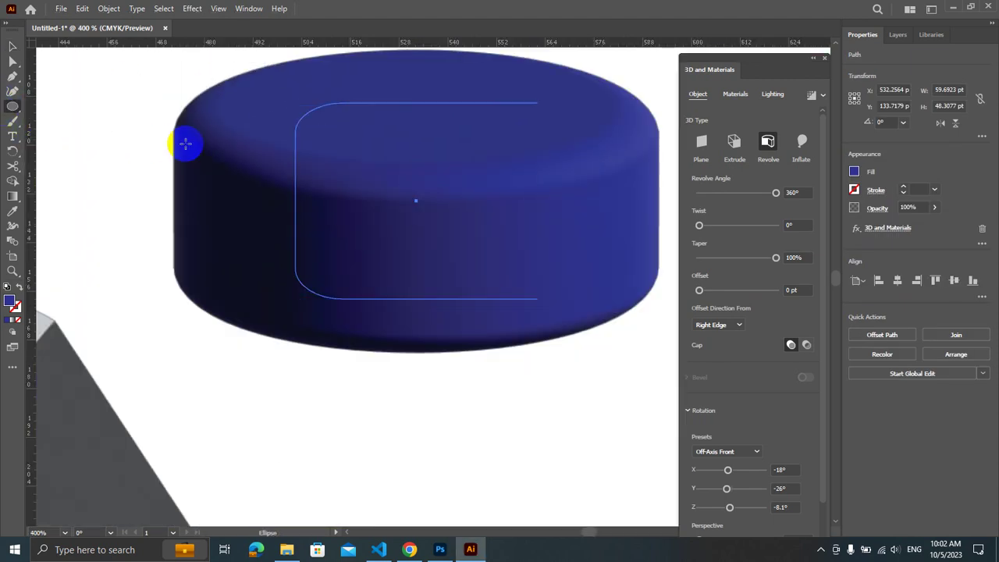
drag(238, 145, 275, 149)
click(12, 46)
Duplicate the flat ellipse straight down the cap's left side into an evenly spaced column of six
click(319, 129)
scroll(290, 138, up, 1)
click(446, 151)
click(428, 169)
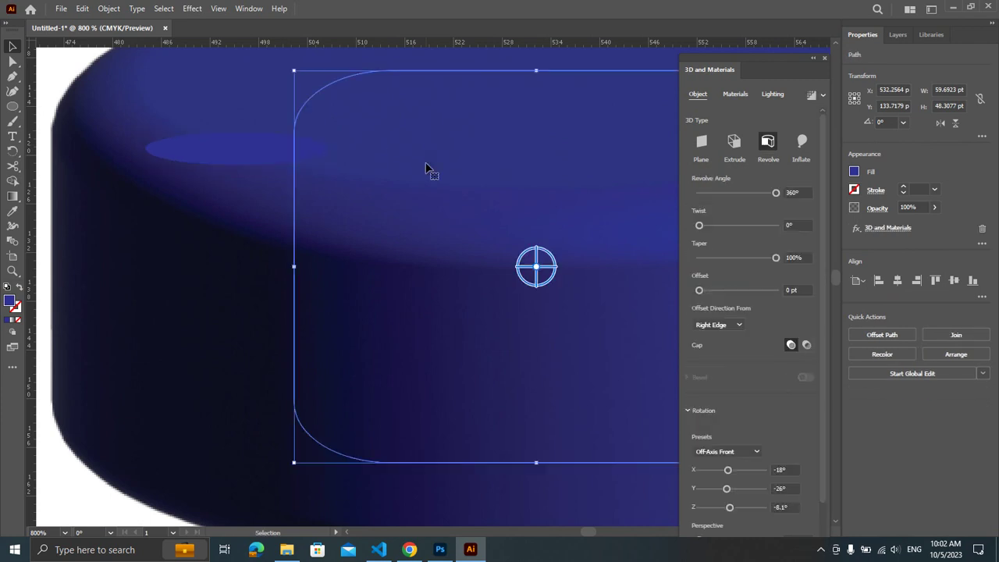
click(265, 145)
drag(265, 145, 263, 417)
shift+click(272, 161)
click(312, 412)
click(264, 433)
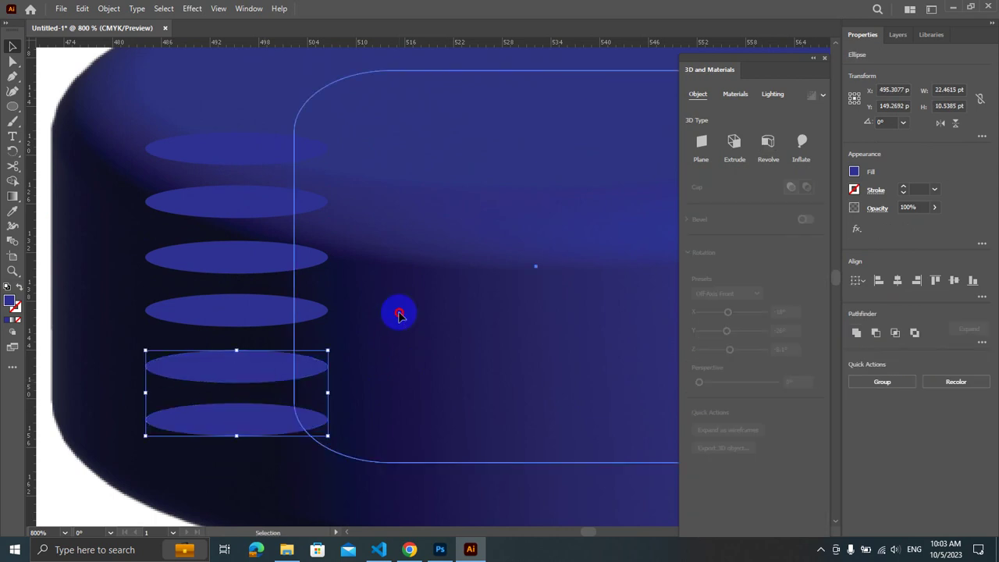
Duplicate the topmost flat ellipse straight up to extend the column on the cap's left side to seven ellipses
click(403, 316)
scroll(361, 314, down, 1)
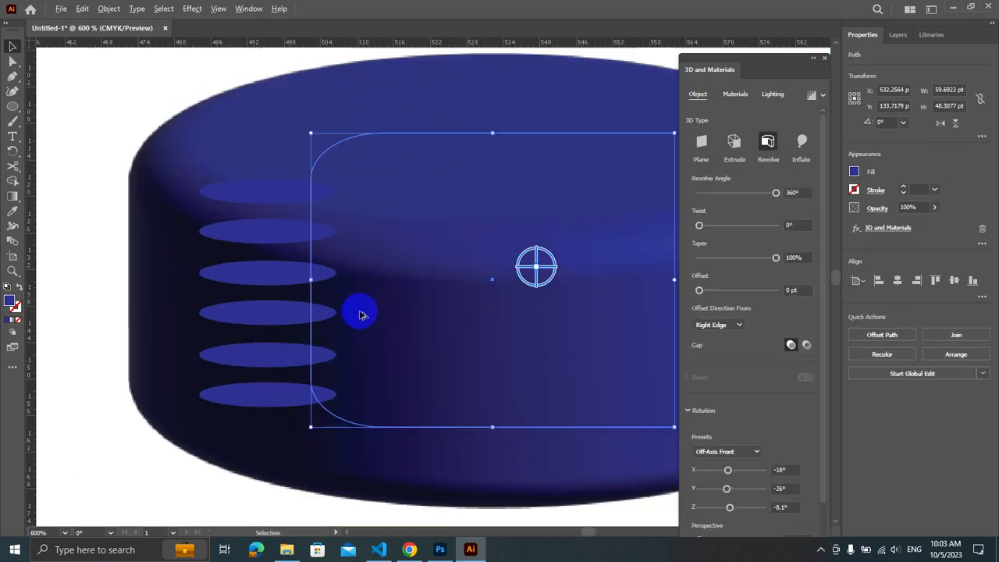
click(273, 187)
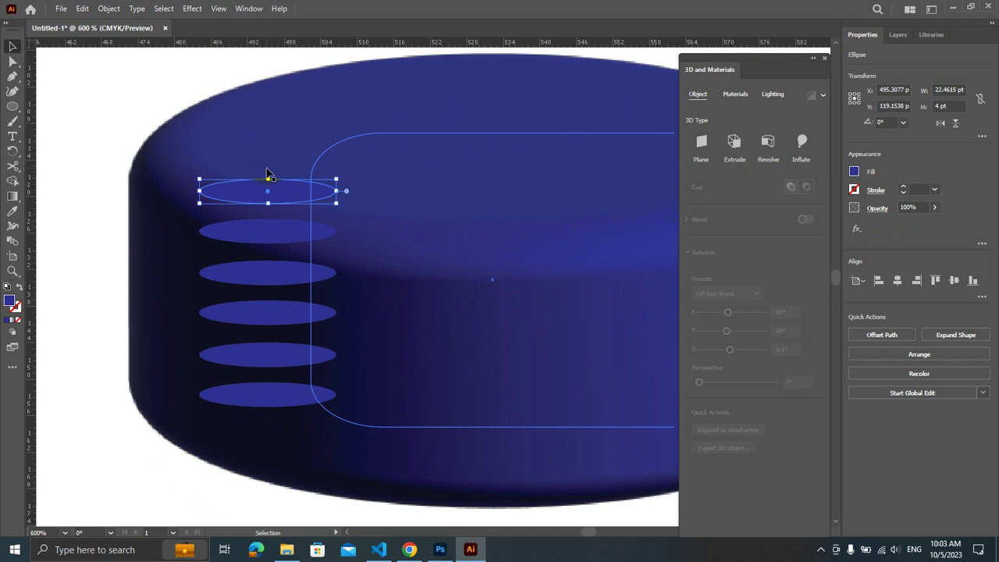
drag(279, 188, 279, 151)
Select the seven ellipses with the cap profile and use Shape Builder to merge each overlap into its ellipse, notching the profile's left edge
drag(127, 94, 471, 396)
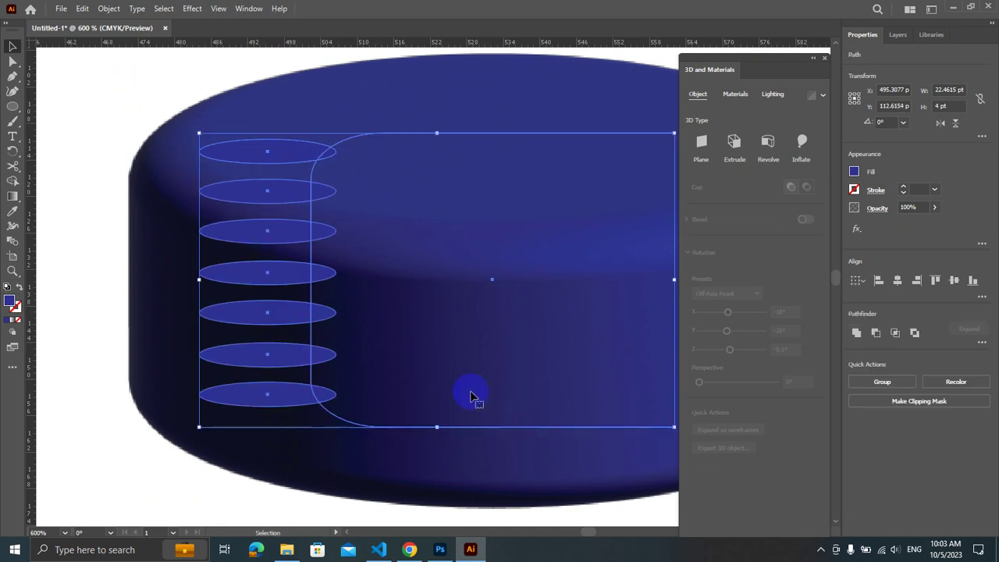
click(12, 180)
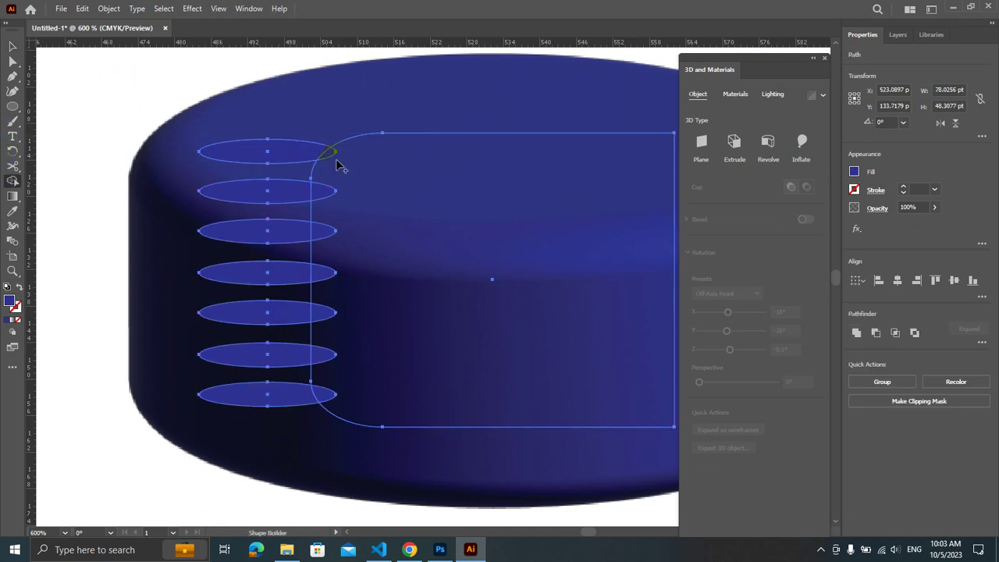
mouse_move(332, 159)
mouse_down()
mouse_move(308, 160)
mouse_move(310, 186)
mouse_move(263, 198)
mouse_up()
drag(319, 230, 269, 234)
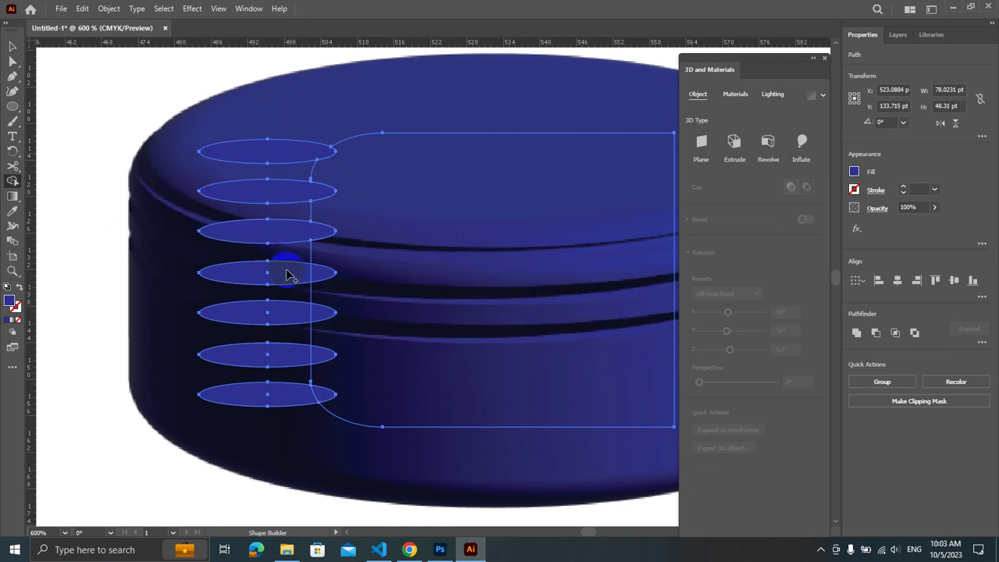
drag(323, 280, 275, 277)
drag(310, 315, 250, 316)
mouse_move(320, 396)
mouse_down()
mouse_move(295, 374)
mouse_move(317, 362)
mouse_move(148, 331)
mouse_up()
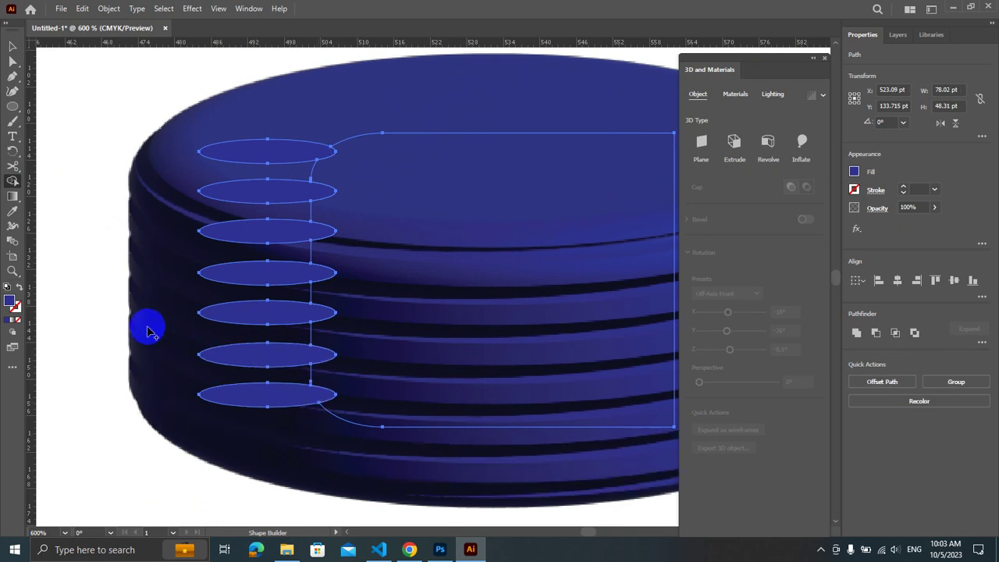
scroll(148, 332, down, 2)
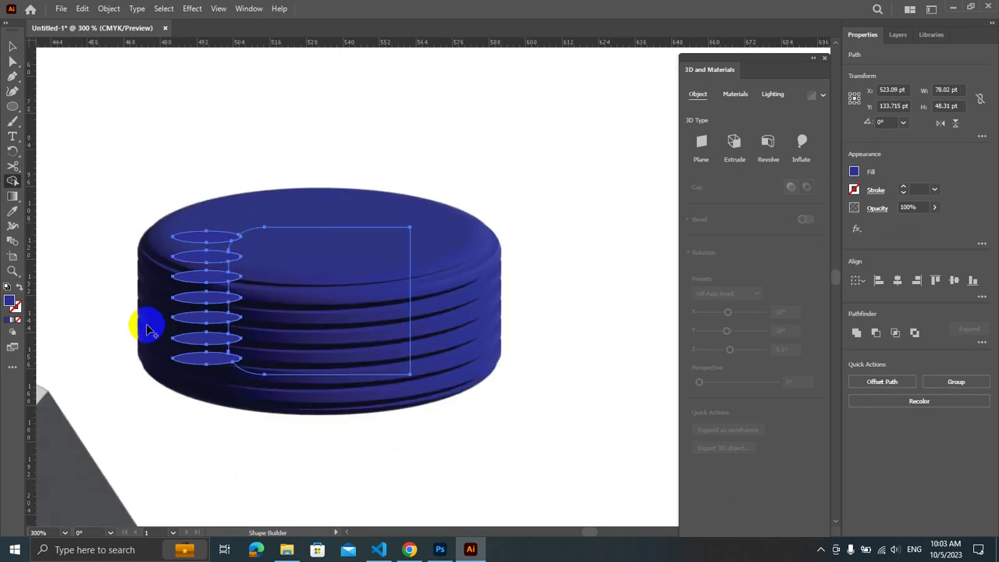
scroll(148, 329, up, 1)
Delete the seven leftover ellipses from the left side of the ridged cap
click(15, 48)
click(84, 84)
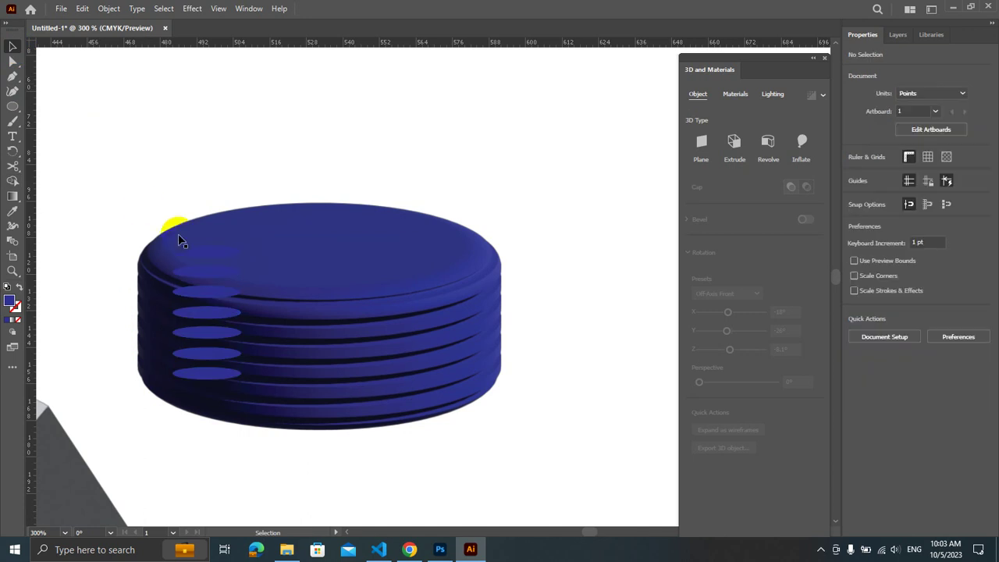
click(195, 262)
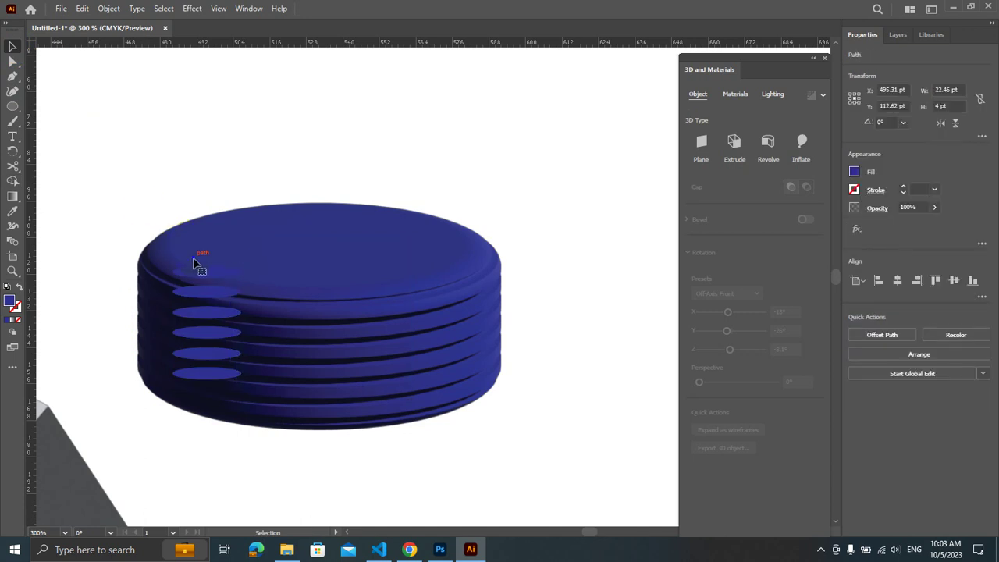
drag(195, 264, 216, 376)
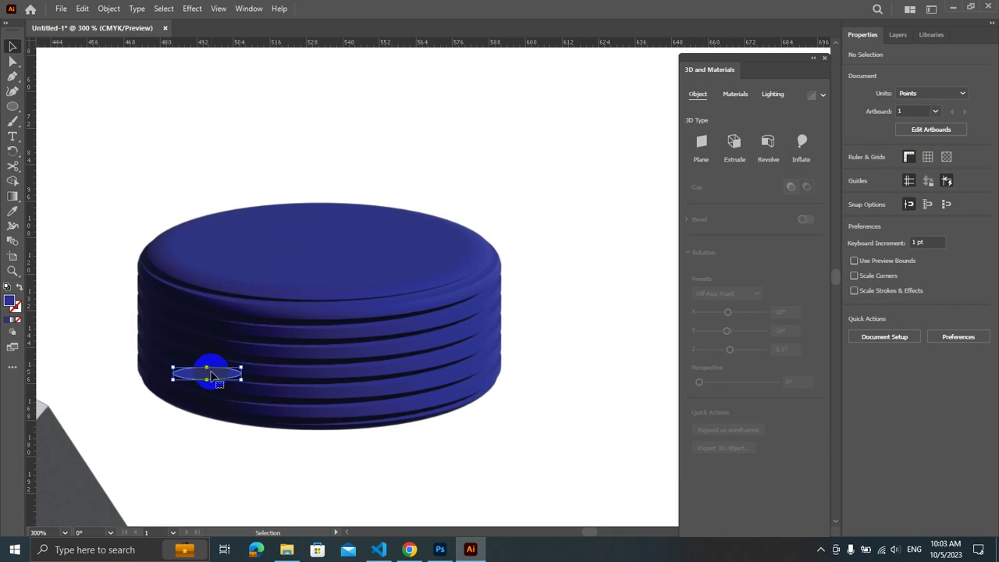
click(507, 329)
scroll(552, 310, down, 5)
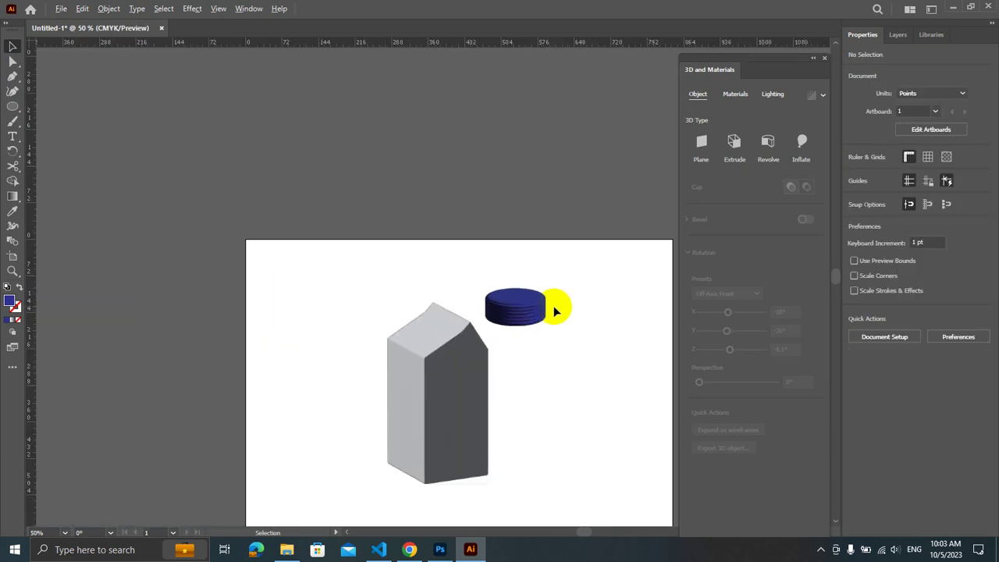
Change the ridged cap's fill colour to white
scroll(552, 311, up, 6)
click(417, 290)
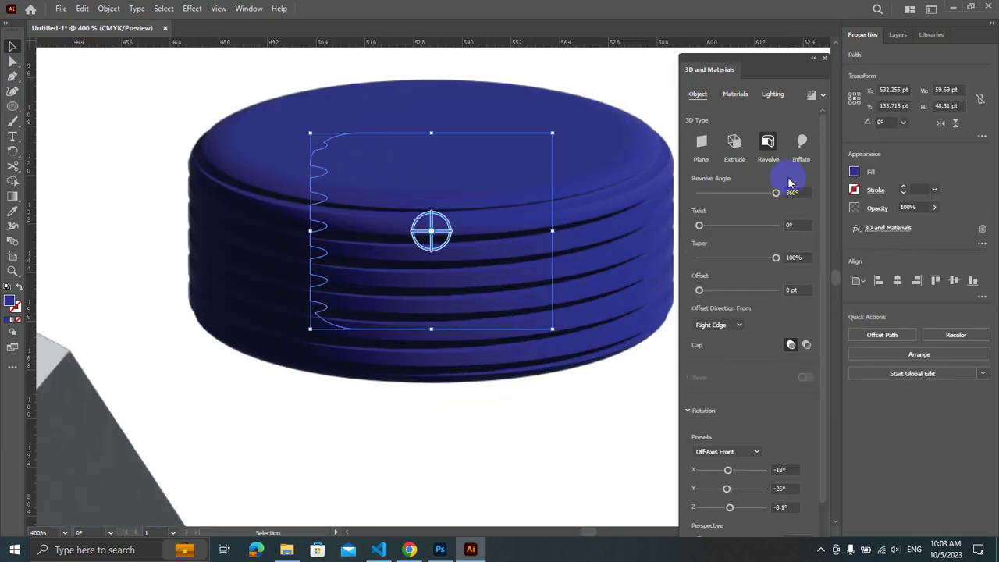
click(855, 173)
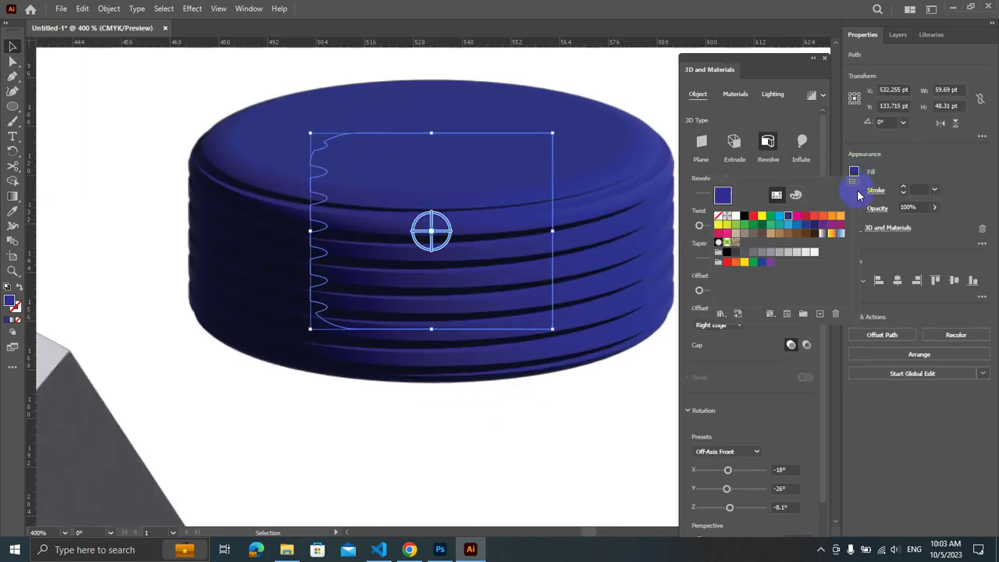
click(731, 212)
click(551, 417)
scroll(385, 419, down, 2)
scroll(383, 415, up, 4)
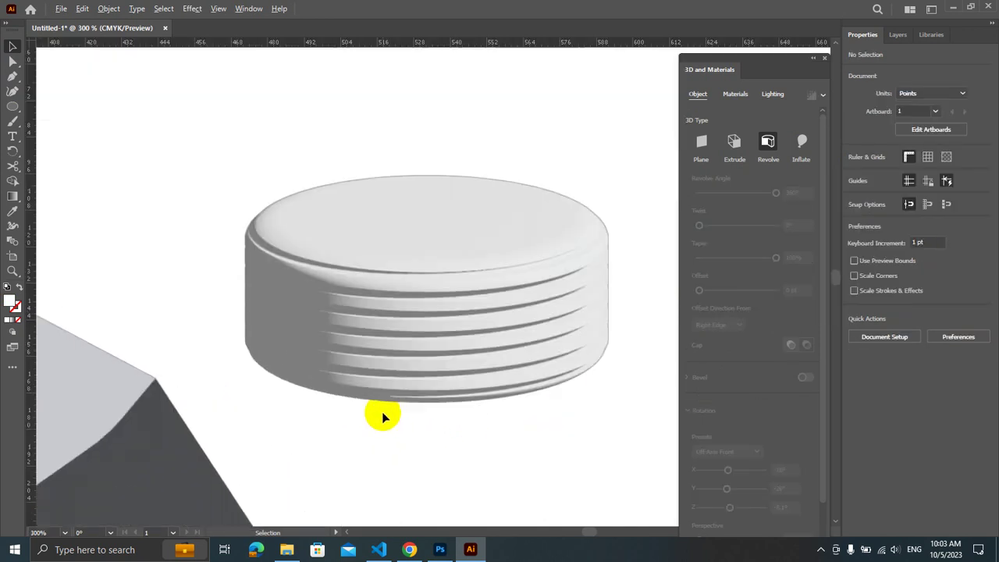
Round the sharp corner just below the topmost notch of the cap's profile using Direct Selection
click(285, 178)
scroll(288, 109, up, 4)
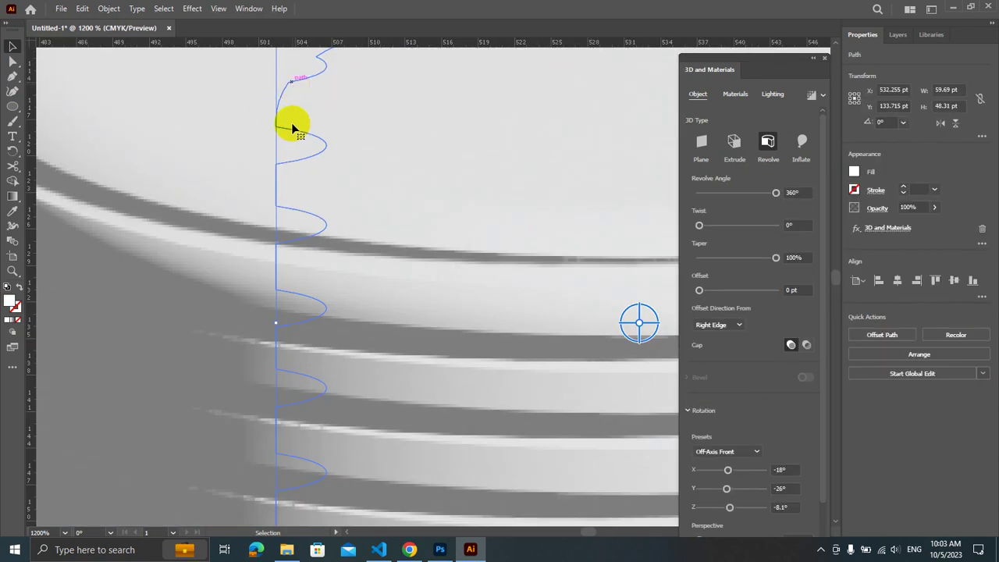
scroll(325, 131, down, 3)
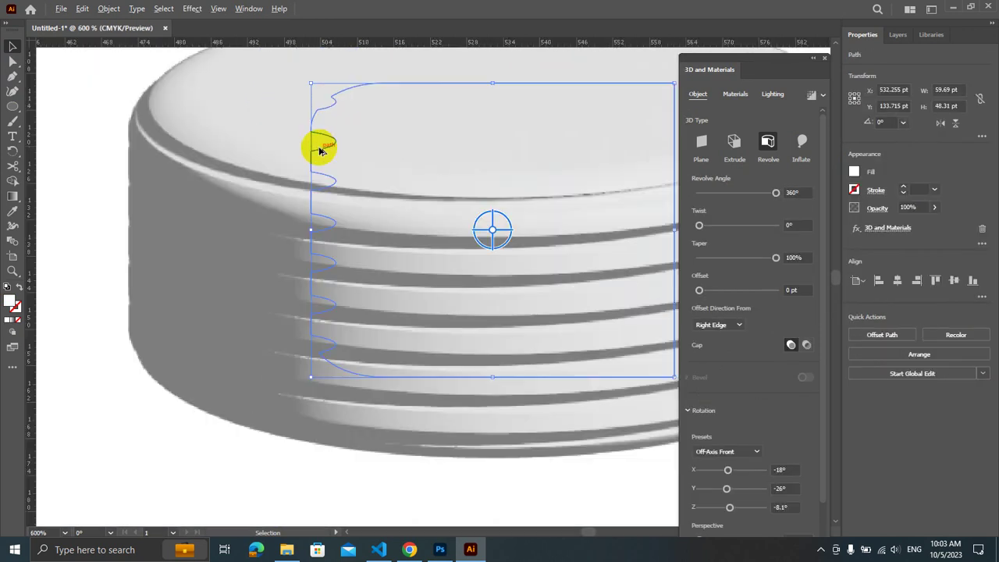
scroll(324, 134, up, 2)
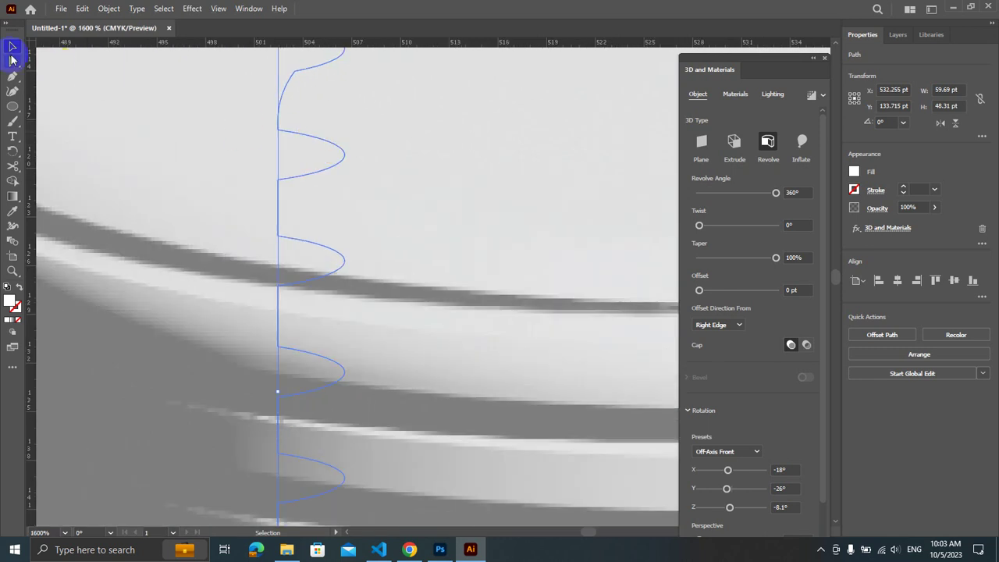
click(11, 60)
scroll(297, 107, up, 1)
scroll(289, 111, up, 3)
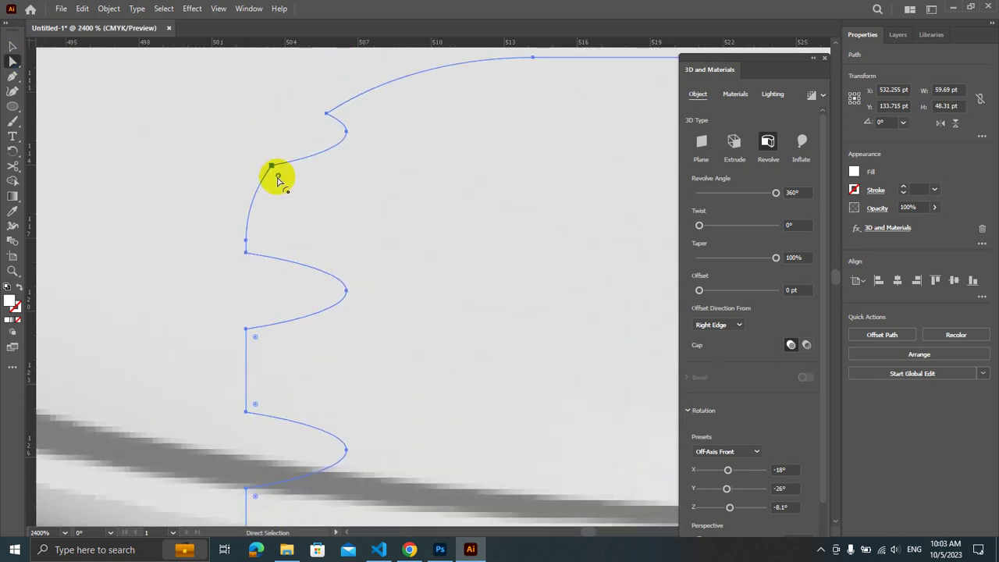
drag(279, 180, 301, 205)
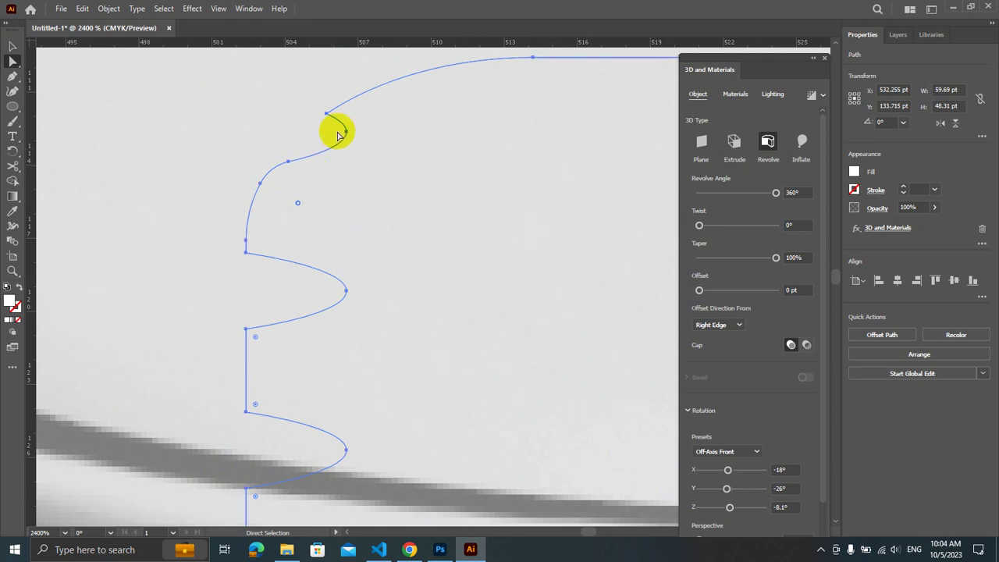
drag(338, 135, 329, 118)
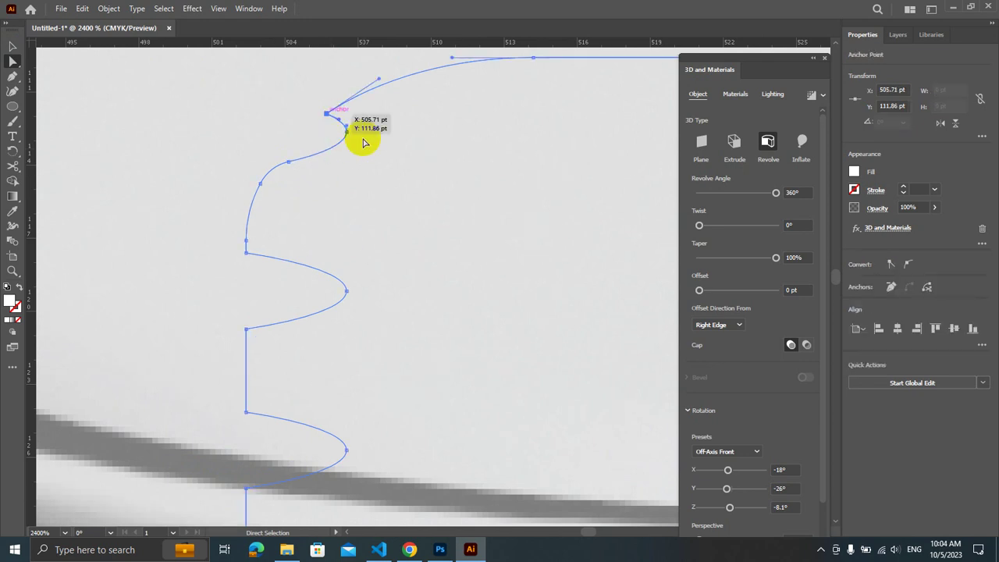
click(248, 254)
click(248, 256)
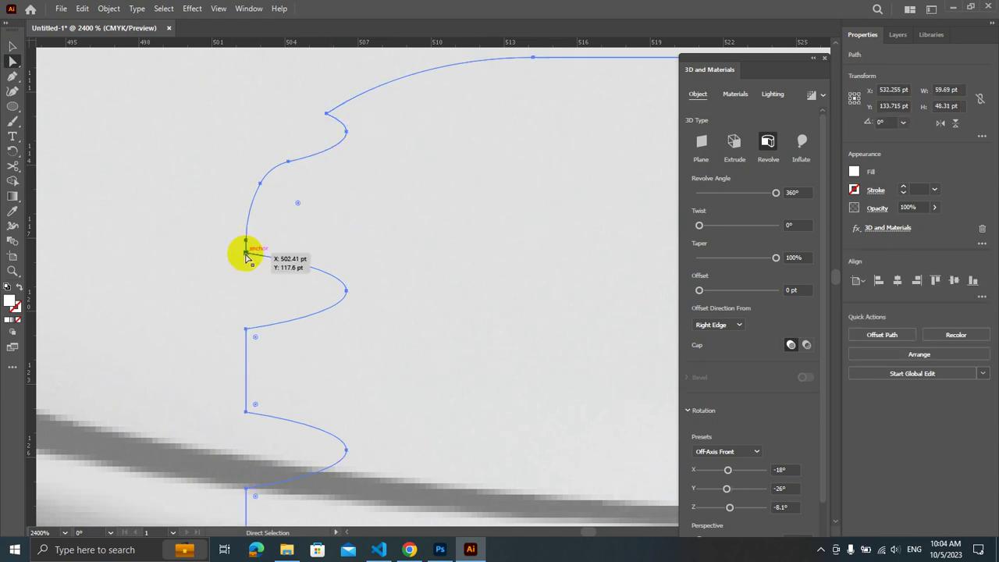
click(251, 251)
Round the sharp ridge corners between the remaining notches down the profile's left edge, including the corner below the lowest notch
click(262, 340)
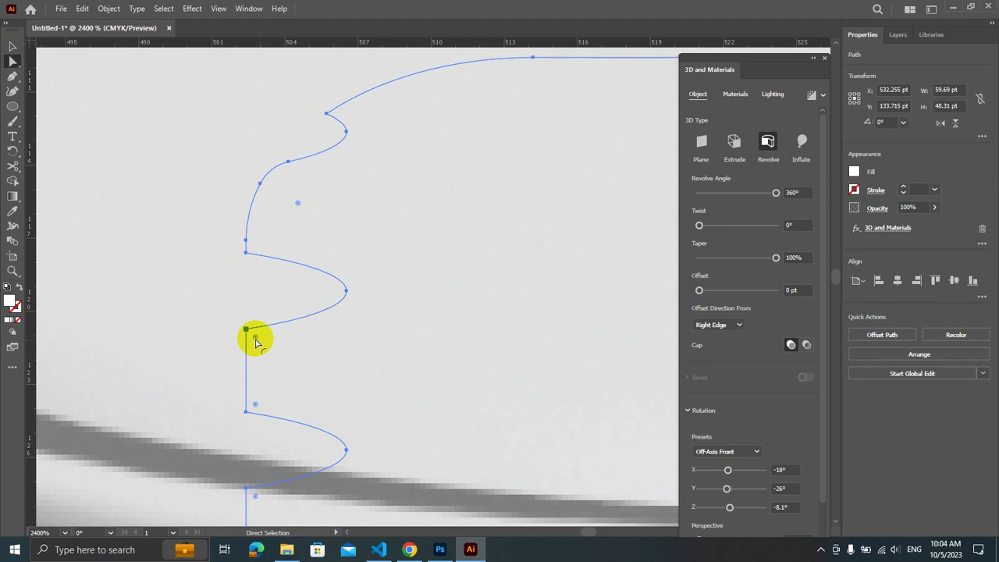
click(256, 408)
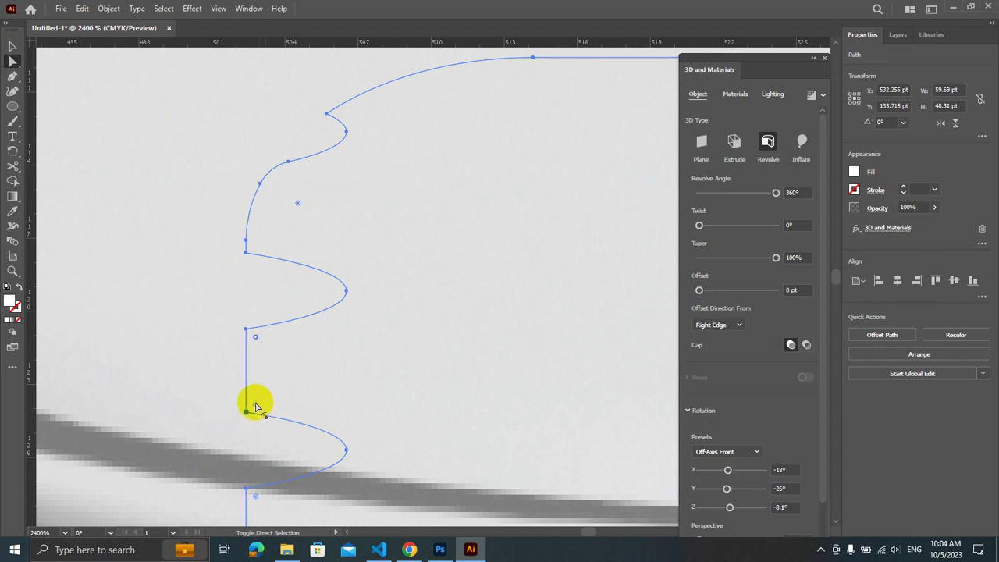
drag(266, 405, 364, 402)
scroll(201, 247, down, 3)
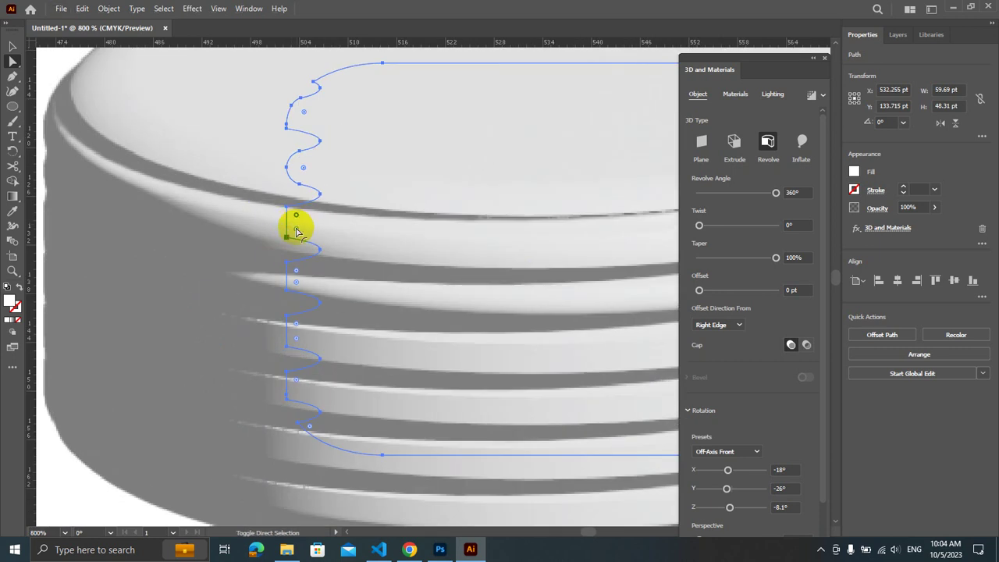
drag(296, 218, 357, 229)
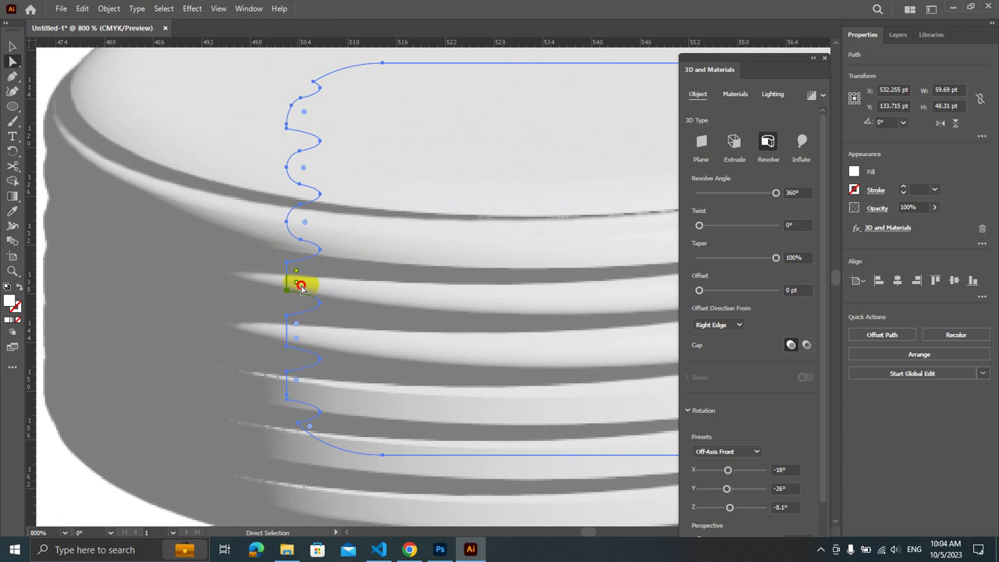
drag(300, 286, 335, 286)
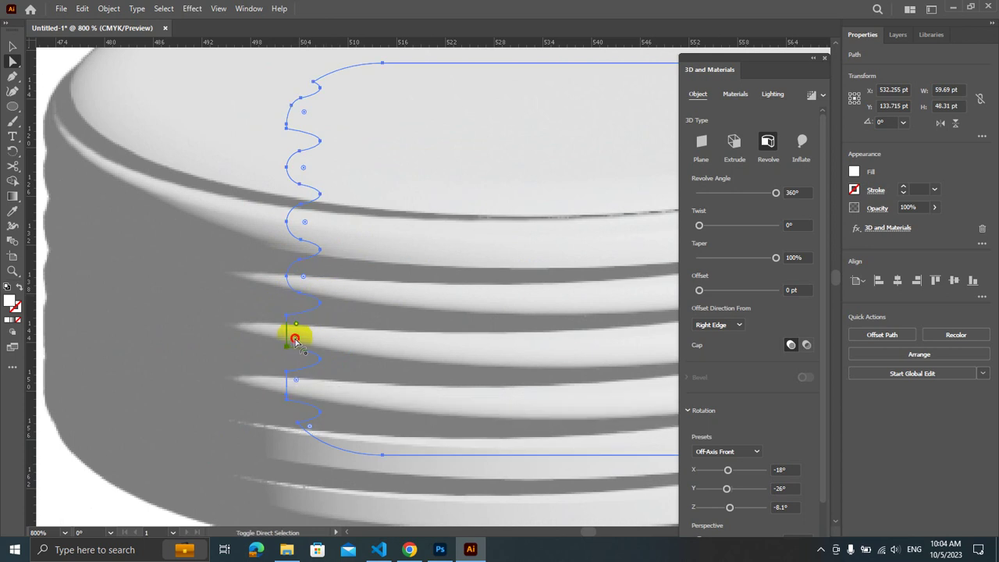
mouse_move(296, 341)
mouse_down()
mouse_move(330, 337)
mouse_move(354, 381)
mouse_move(297, 382)
mouse_move(344, 388)
mouse_up()
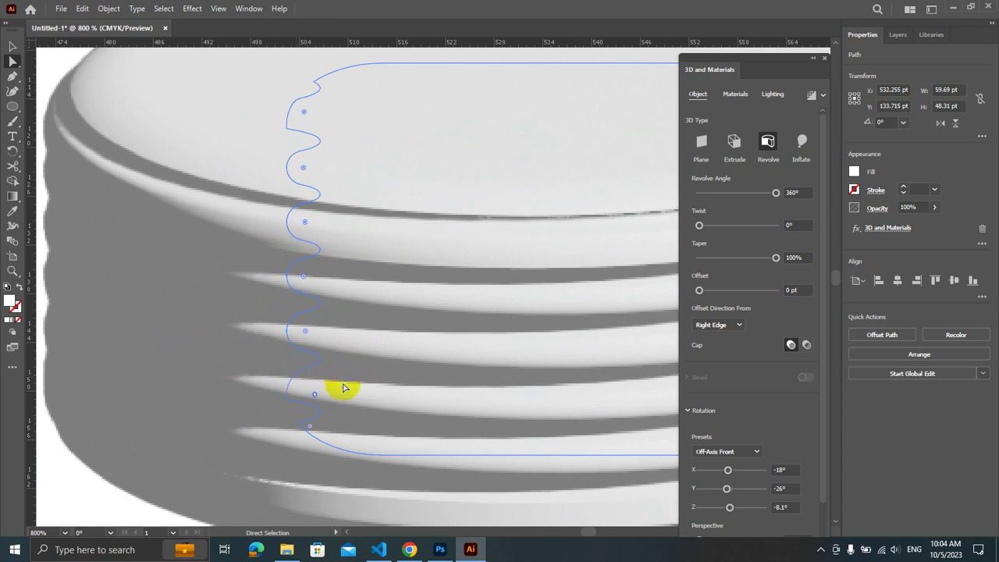
scroll(319, 424, up, 2)
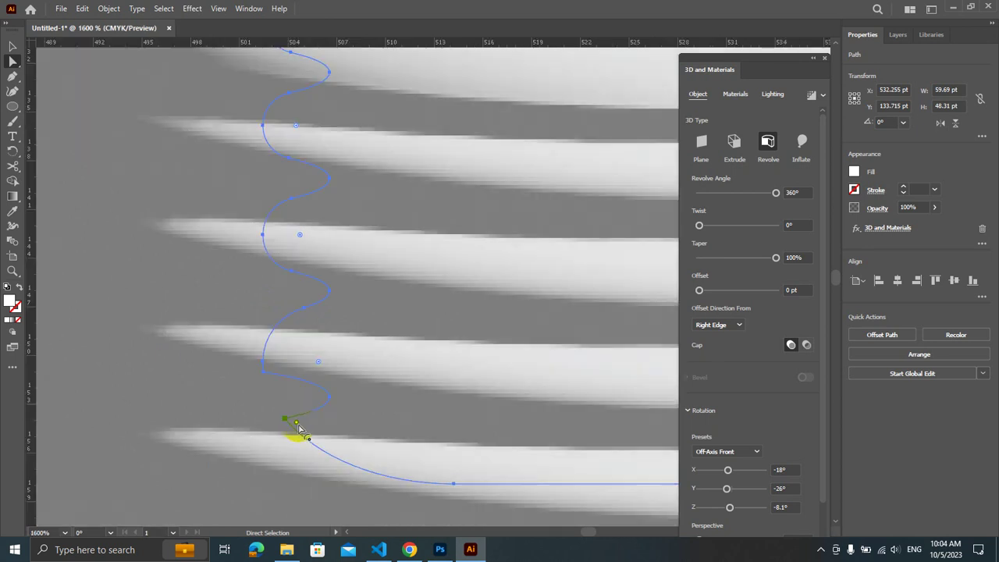
drag(313, 429, 314, 429)
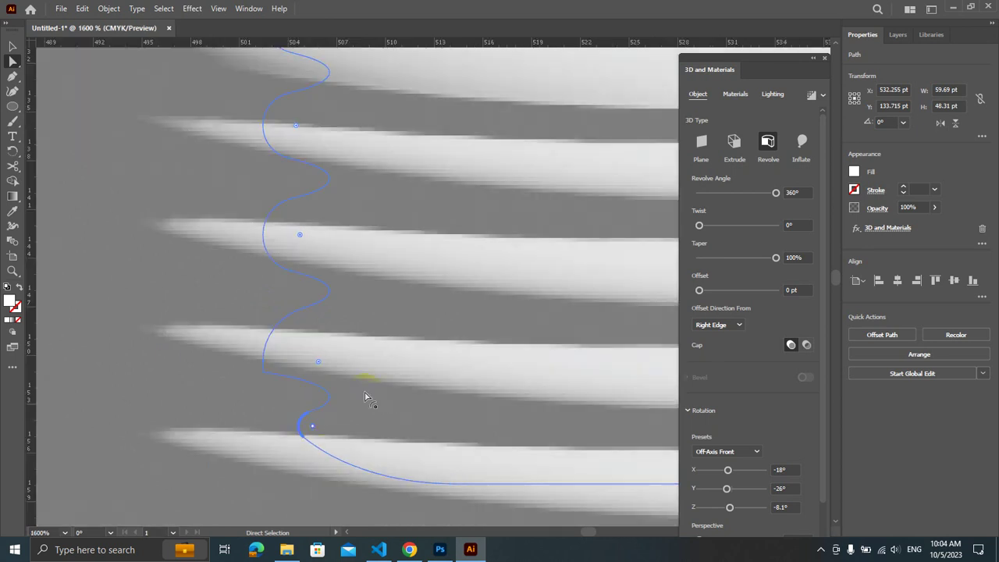
Reshape the curve at the sharp anchor above the lowest notch by levelling its direction handle, and deselect the profile
click(263, 376)
scroll(265, 382, up, 3)
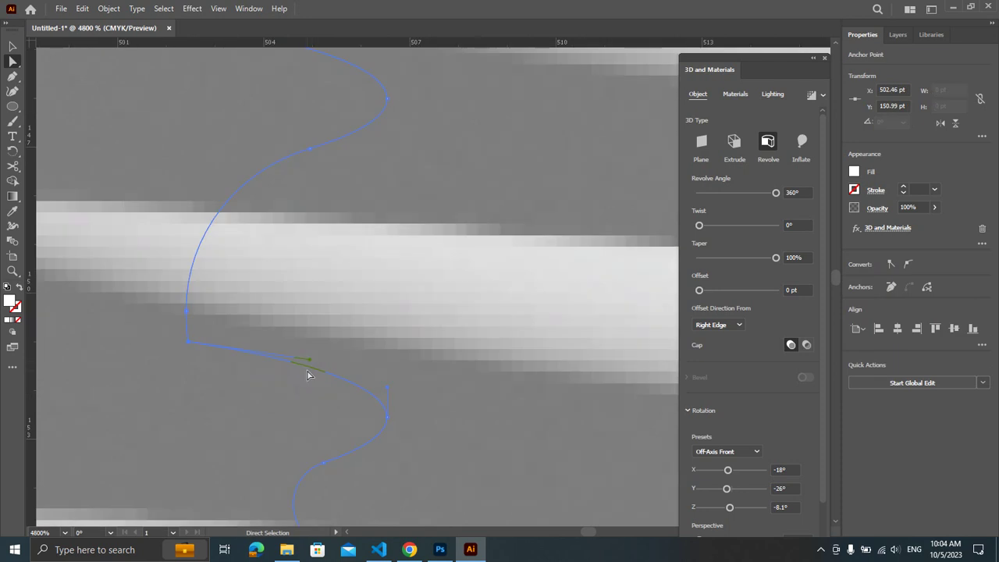
scroll(312, 365, down, 2)
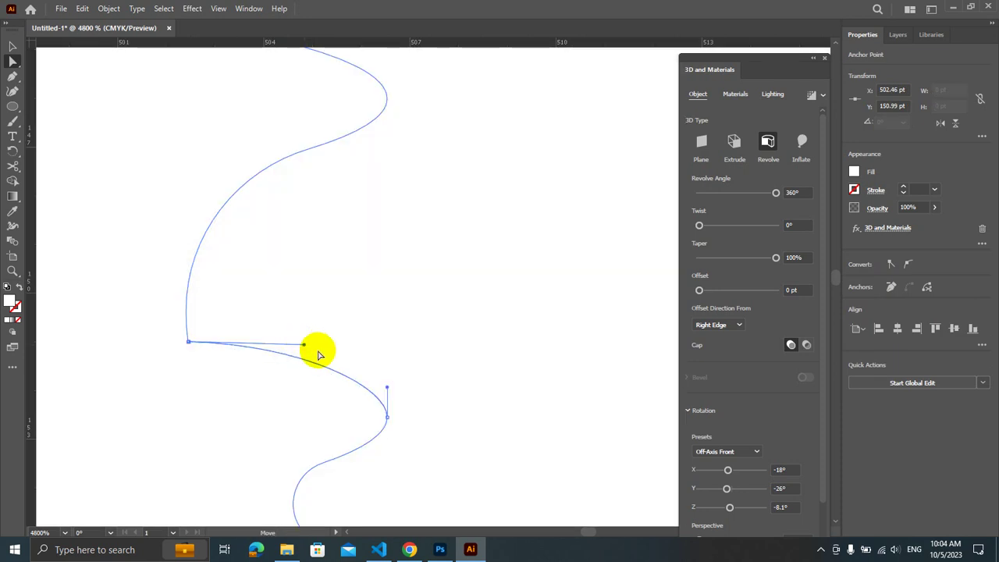
scroll(231, 351, down, 5)
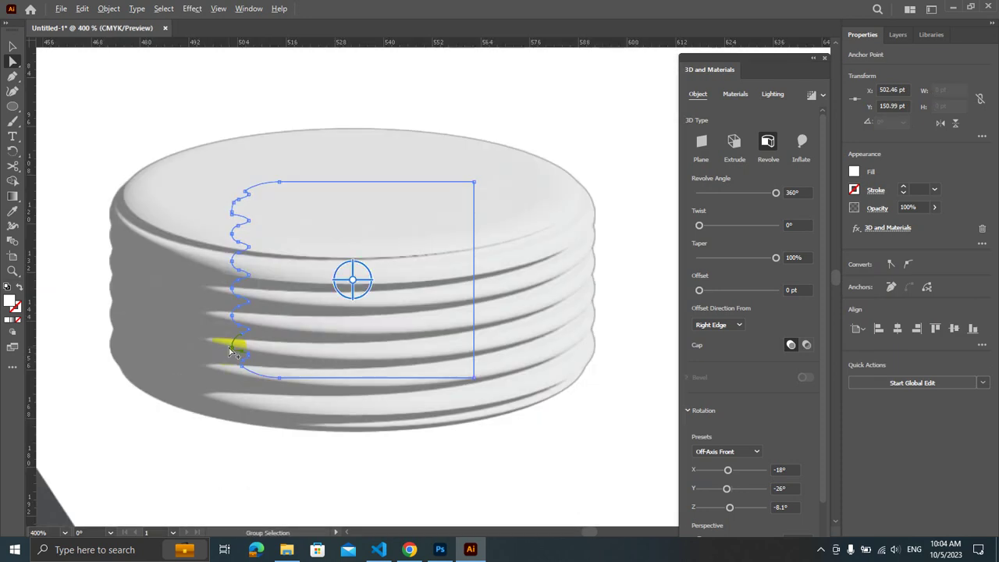
click(12, 46)
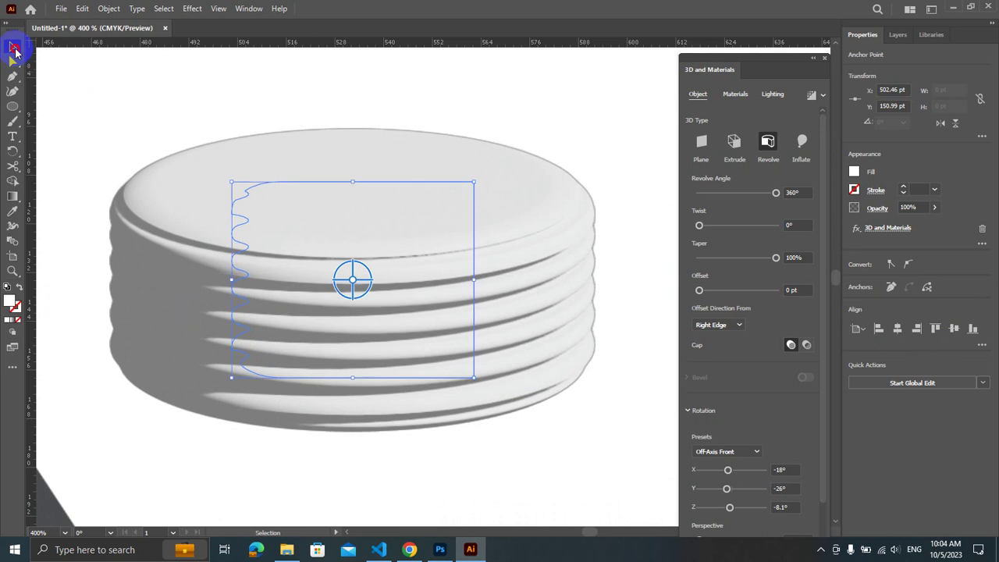
click(138, 85)
scroll(293, 106, down, 4)
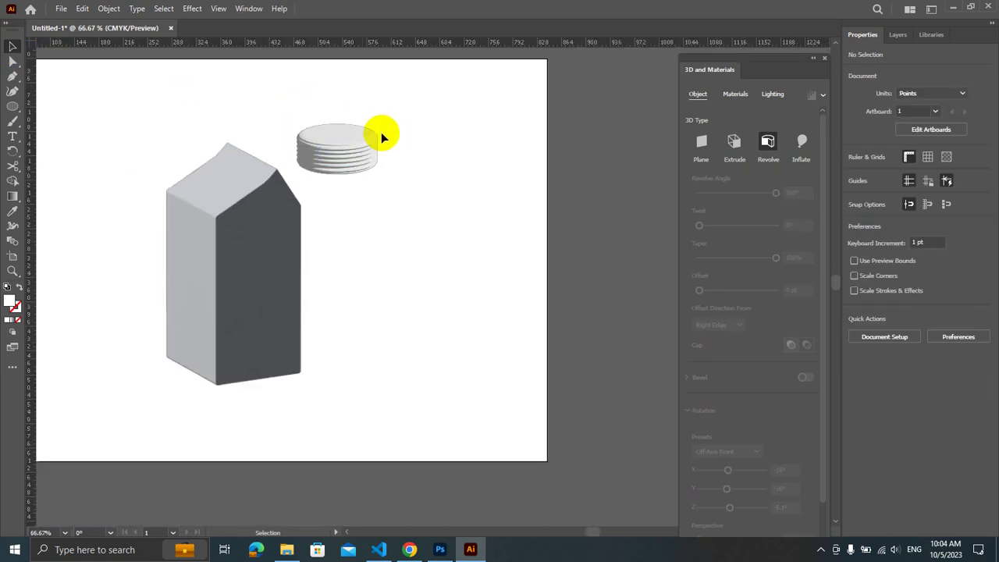
Switch the ridged cap's 3D rotation preset to Off-Axis Back
click(368, 138)
scroll(218, 99, up, 2)
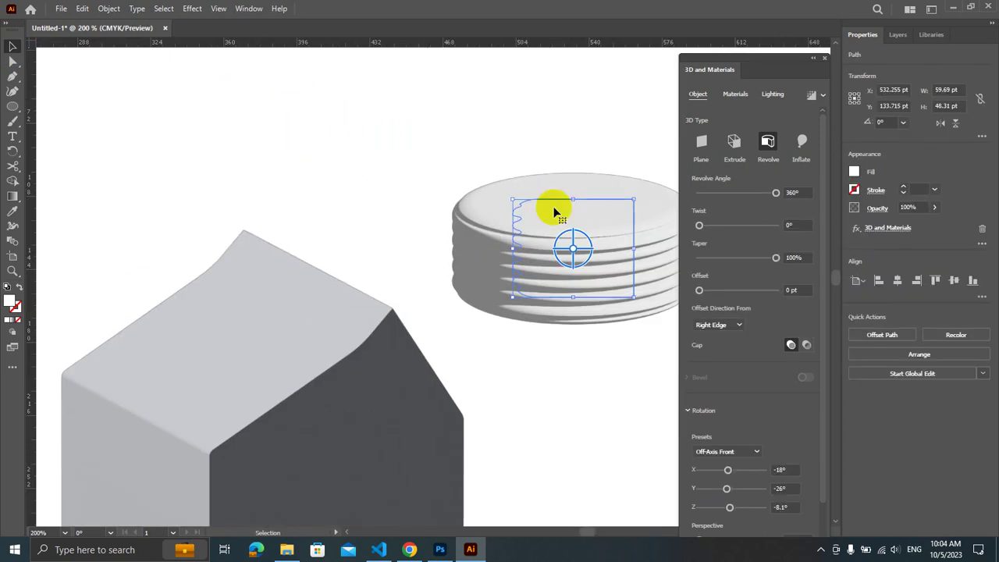
scroll(690, 314, down, 2)
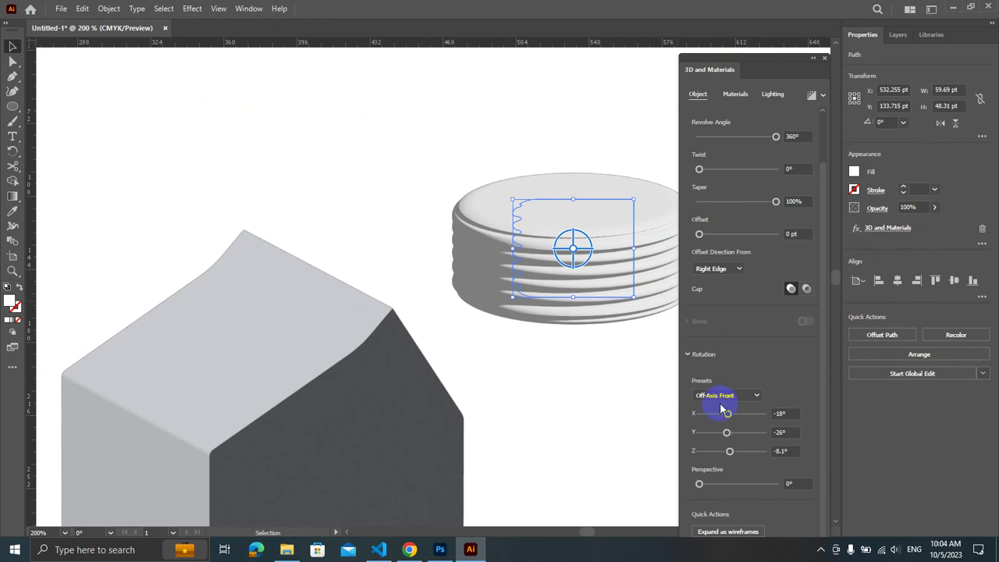
click(726, 397)
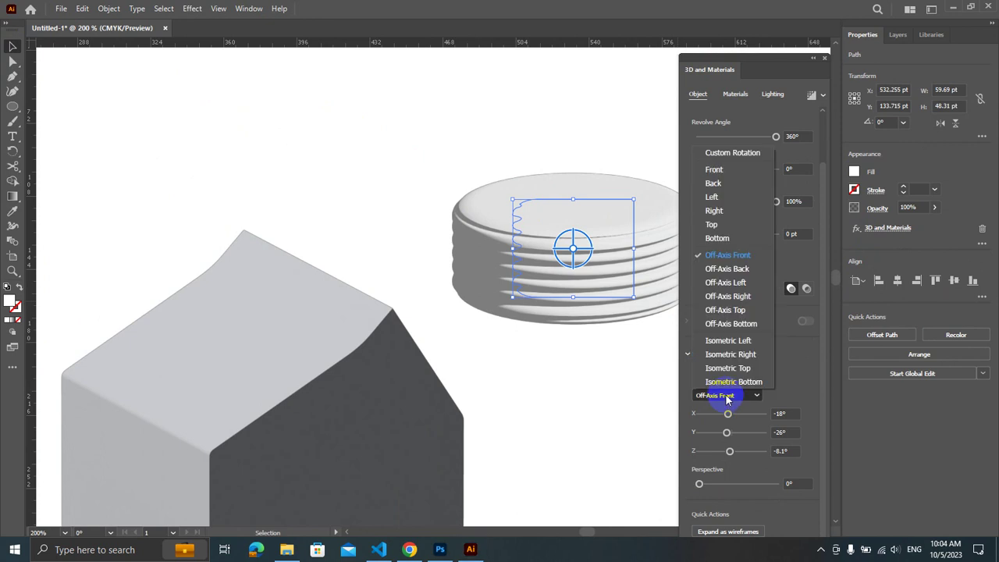
click(755, 281)
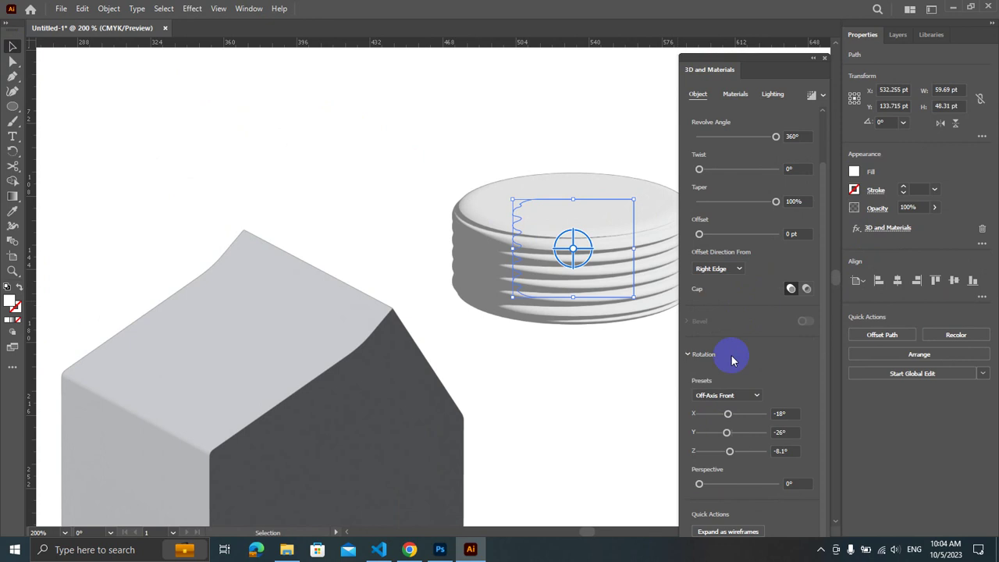
click(407, 394)
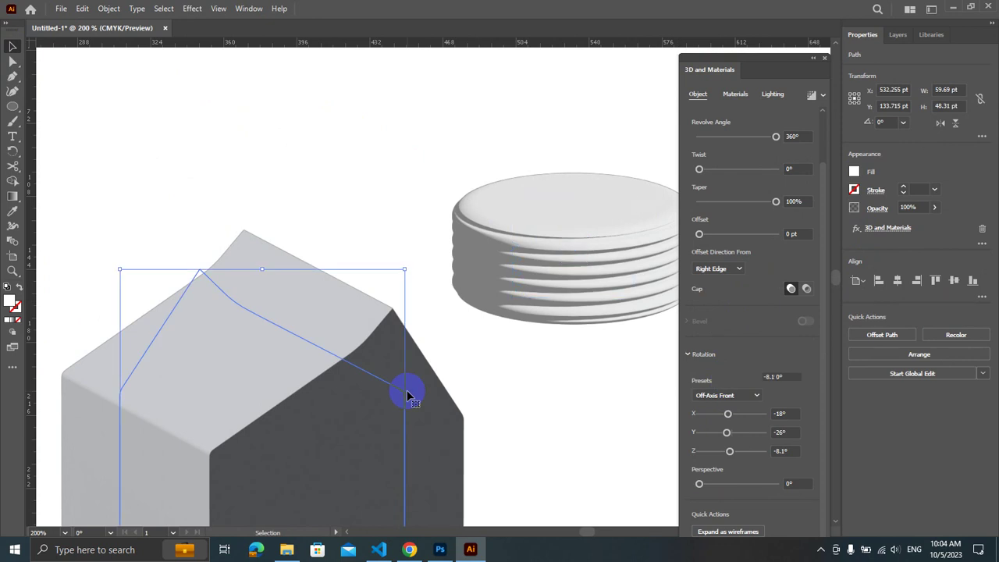
click(528, 307)
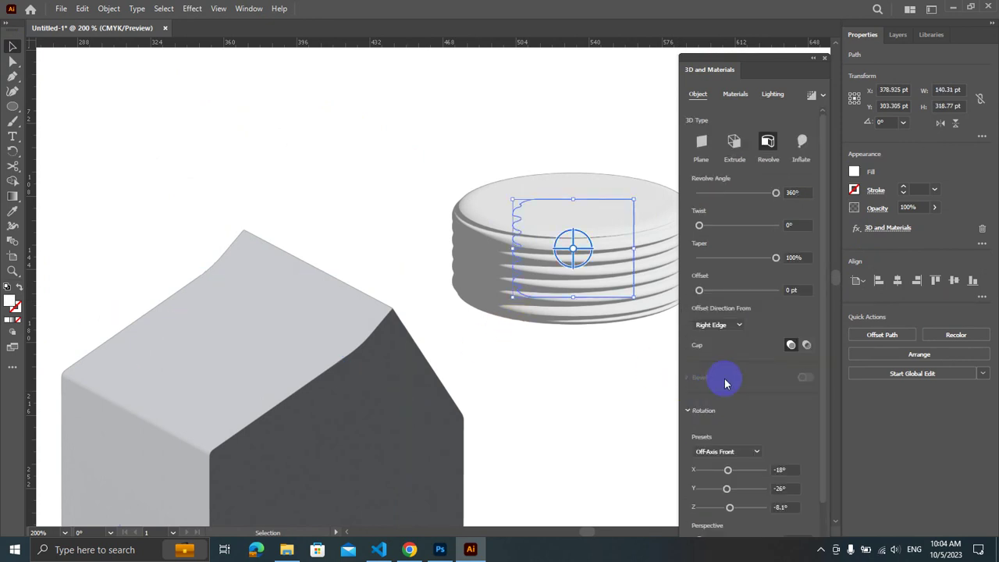
click(731, 452)
click(728, 325)
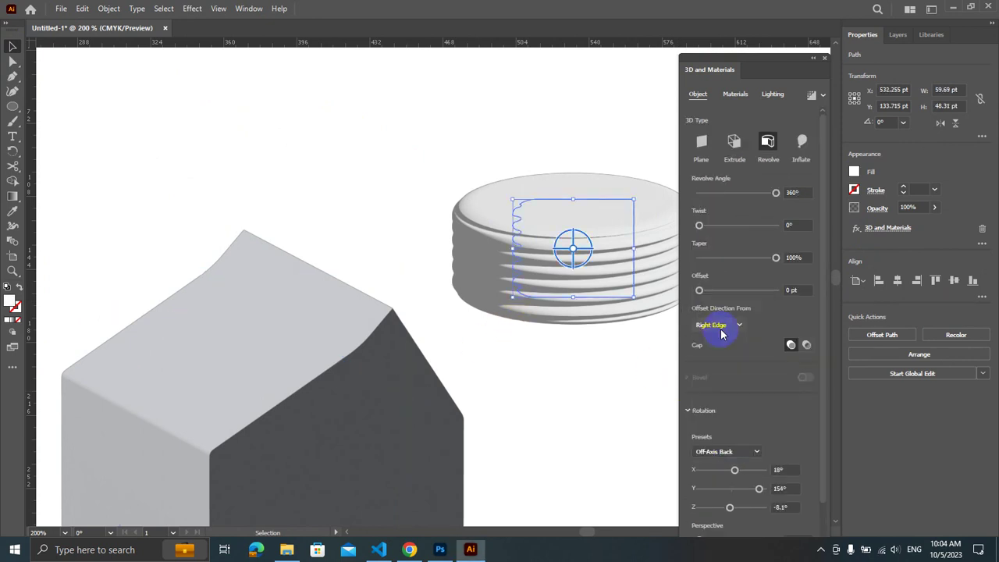
click(457, 332)
scroll(457, 332, down, 2)
Move the cap onto the sloped top face of the carton body
click(516, 296)
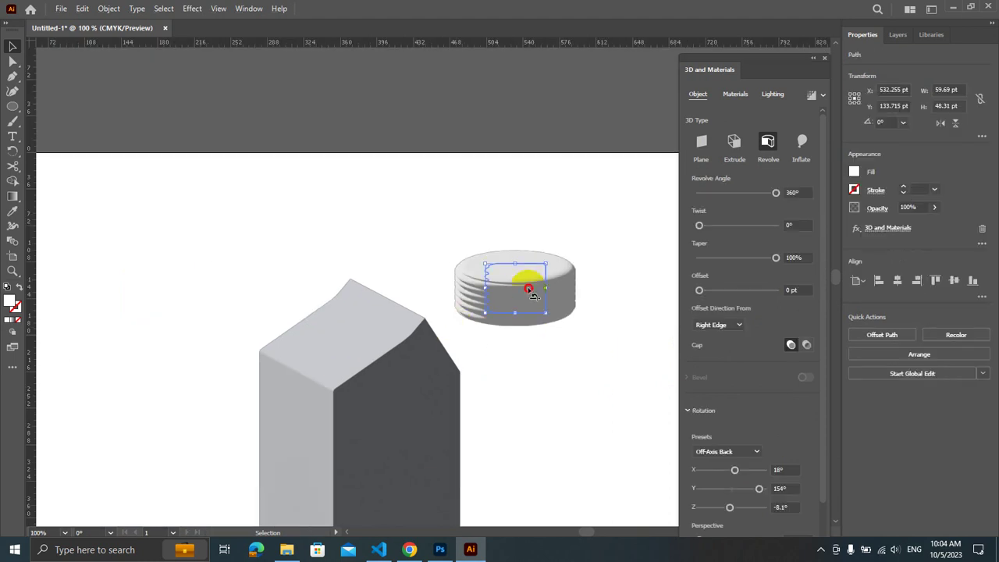
click(596, 274)
drag(557, 282, 396, 326)
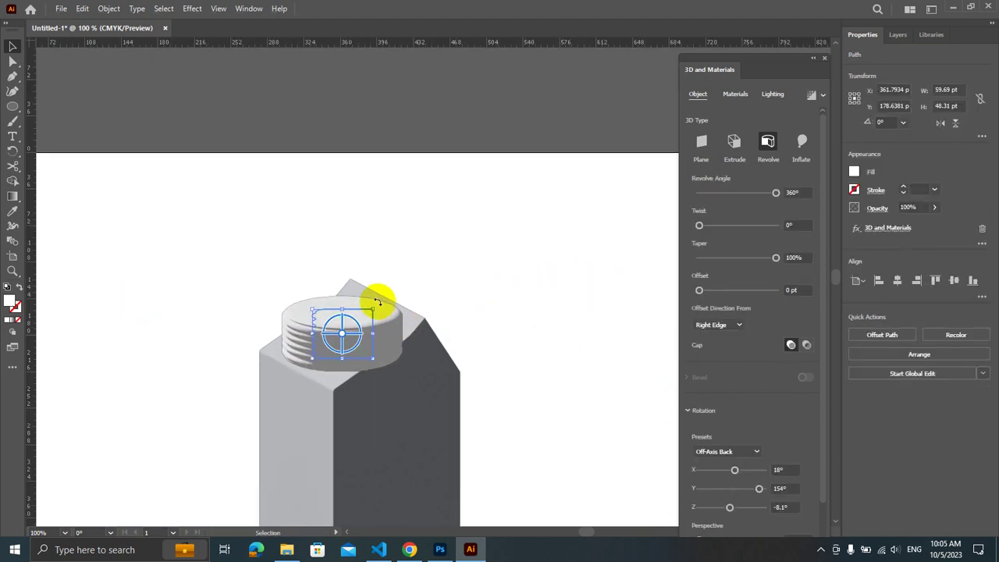
Scale the cap down proportionally about its centre to about 29 by 24 pt, and deselect it
click(541, 292)
click(385, 316)
drag(374, 309, 387, 310)
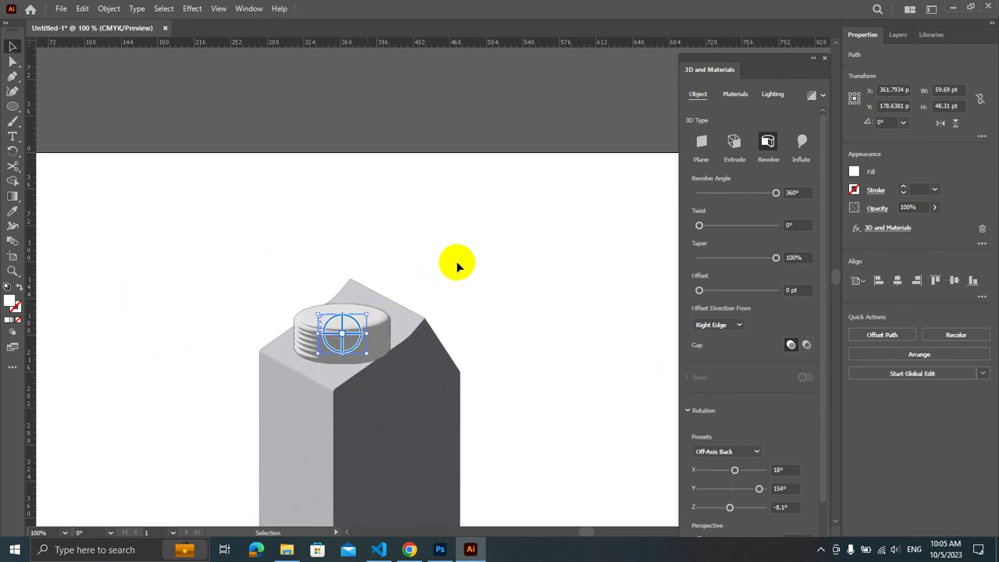
click(457, 261)
scroll(305, 351, up, 5)
click(370, 320)
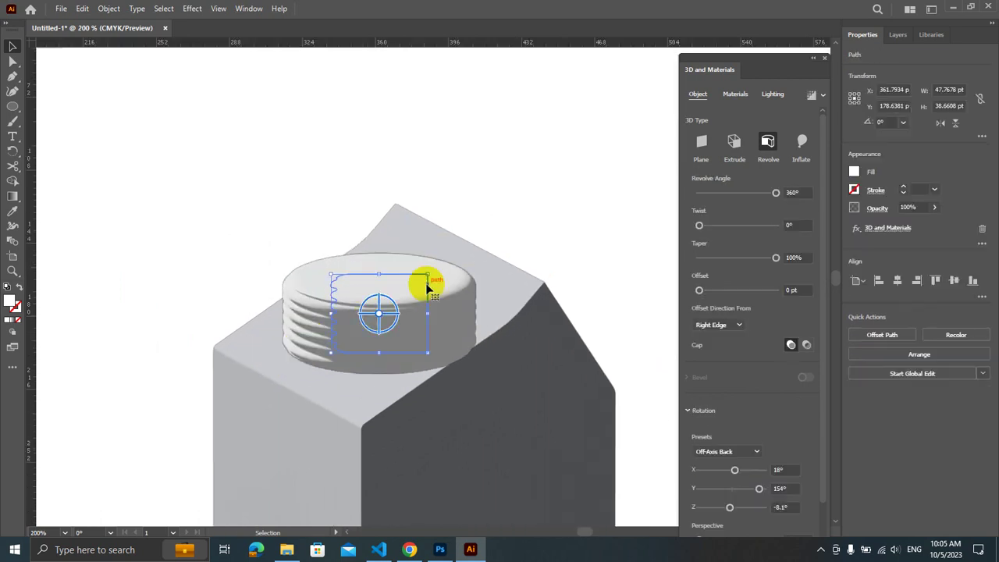
drag(426, 274, 411, 290)
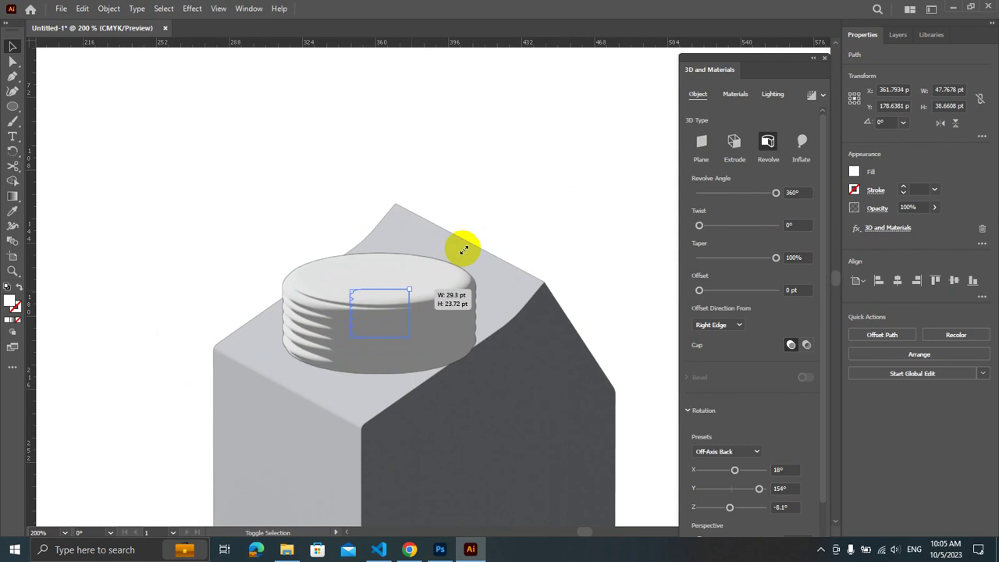
click(513, 205)
scroll(481, 214, down, 3)
scroll(305, 216, down, 1)
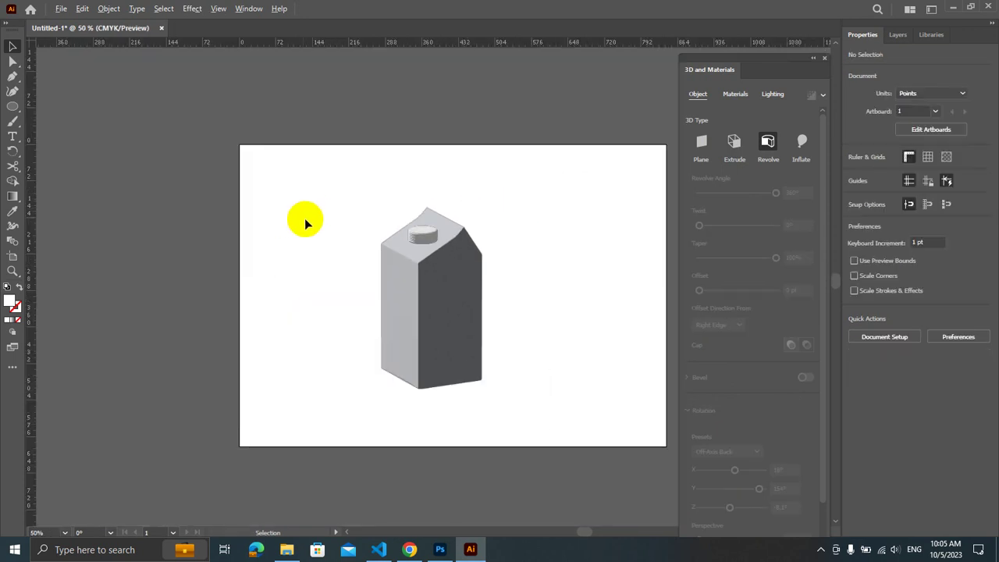
Rotate the cap to 180° around its Y axis so it tilts with the carton's sloped top, keeping the offset at 0 pt
scroll(445, 234, up, 3)
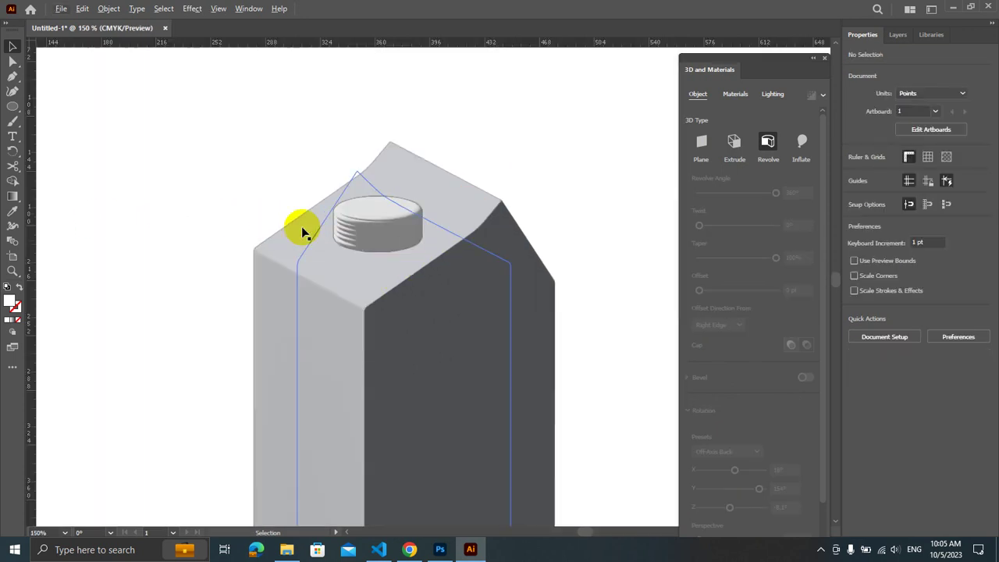
scroll(390, 222, up, 1)
click(438, 219)
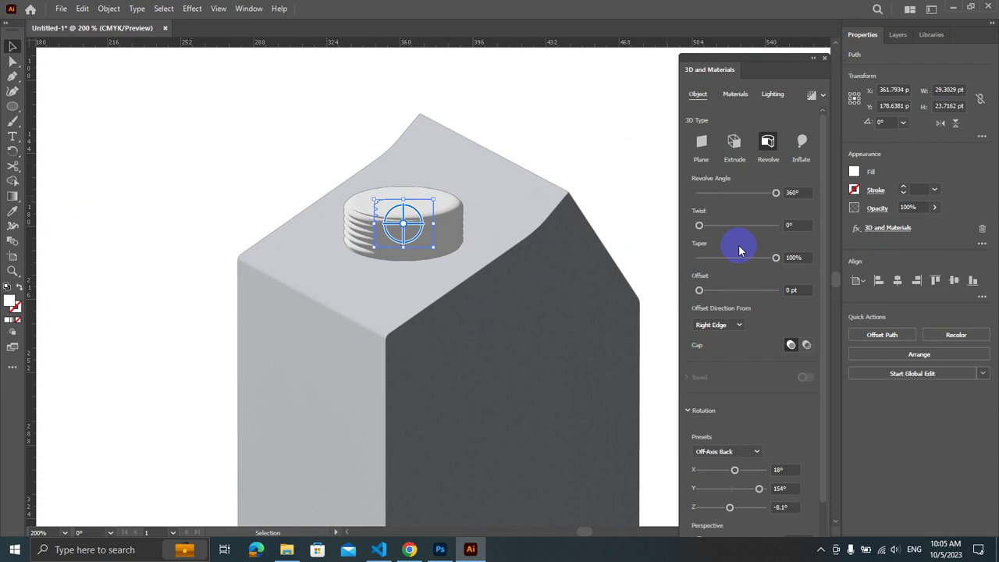
click(699, 291)
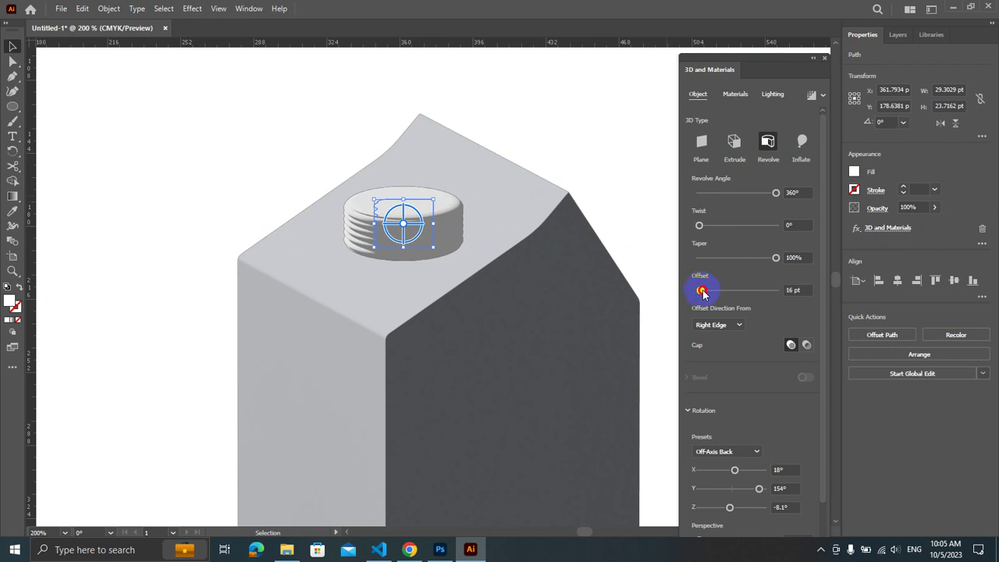
drag(703, 291, 699, 291)
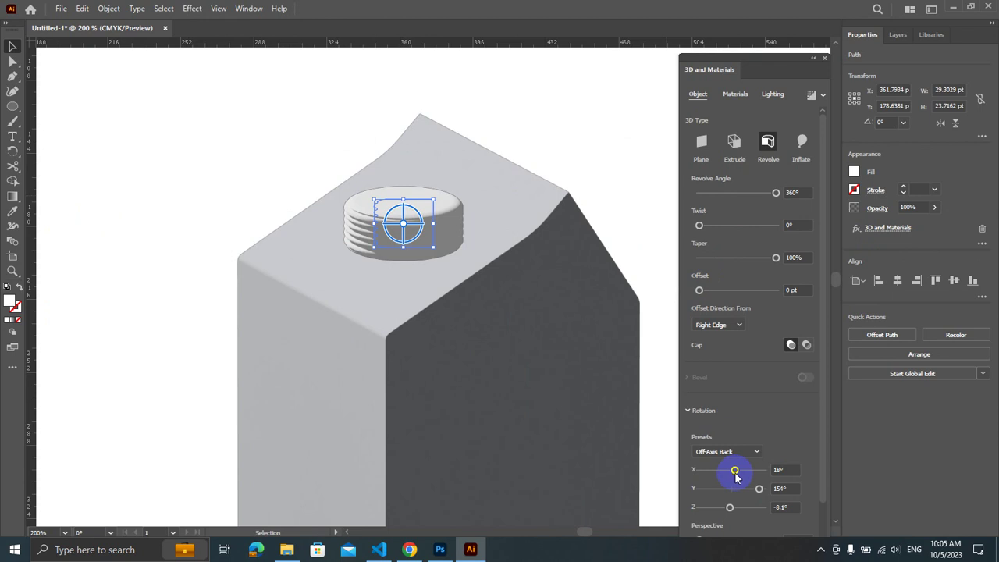
drag(759, 489, 778, 485)
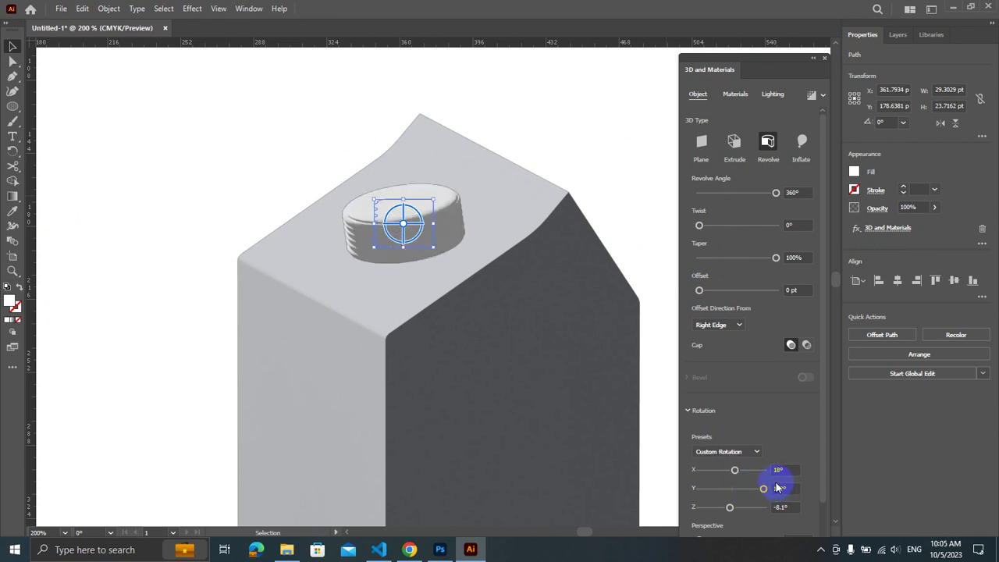
click(159, 177)
Check how the tilted cap sits on the carton and close the 3D and Materials settings
scroll(159, 188, down, 3)
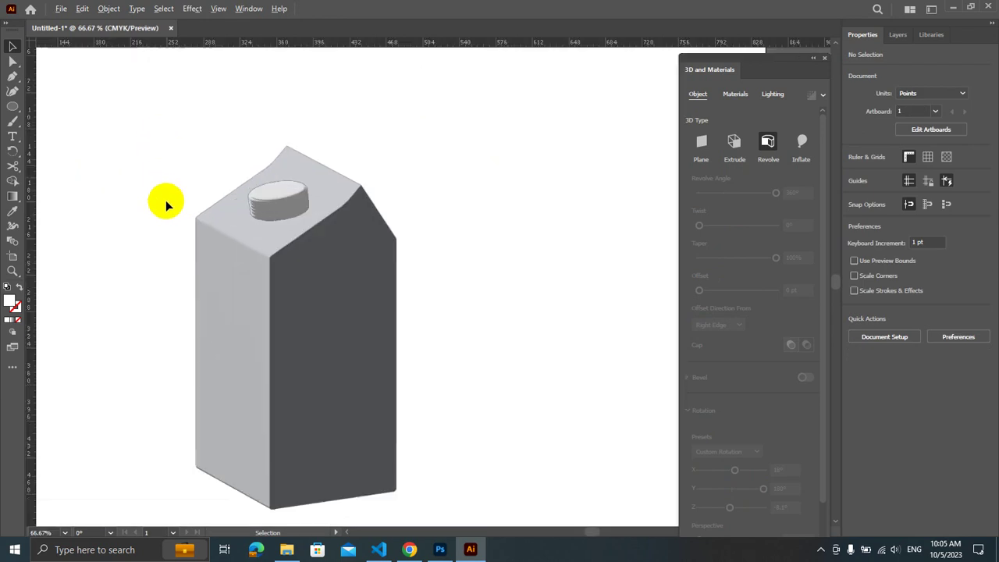
scroll(211, 223, up, 2)
scroll(522, 178, down, 2)
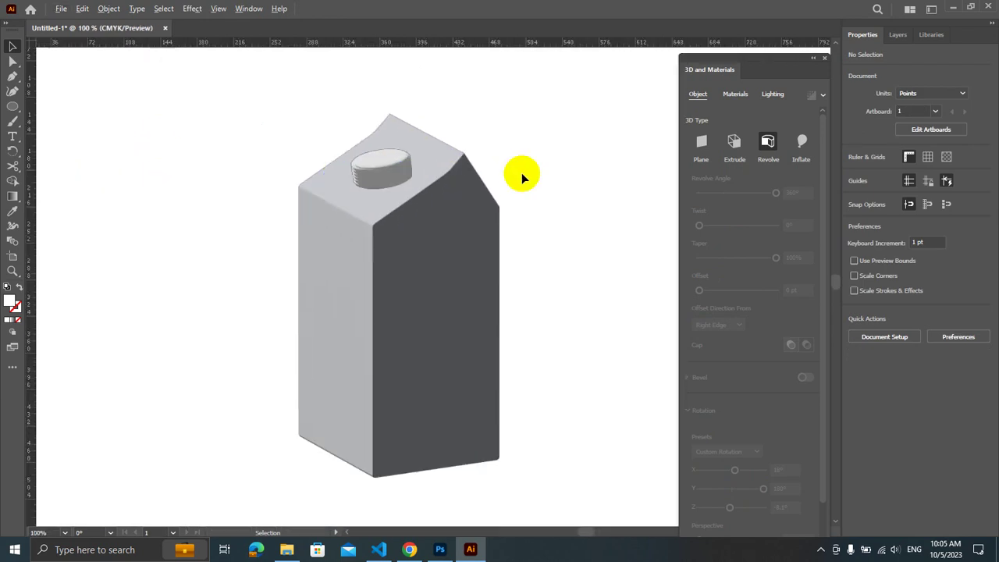
scroll(397, 237, up, 2)
scroll(424, 216, down, 2)
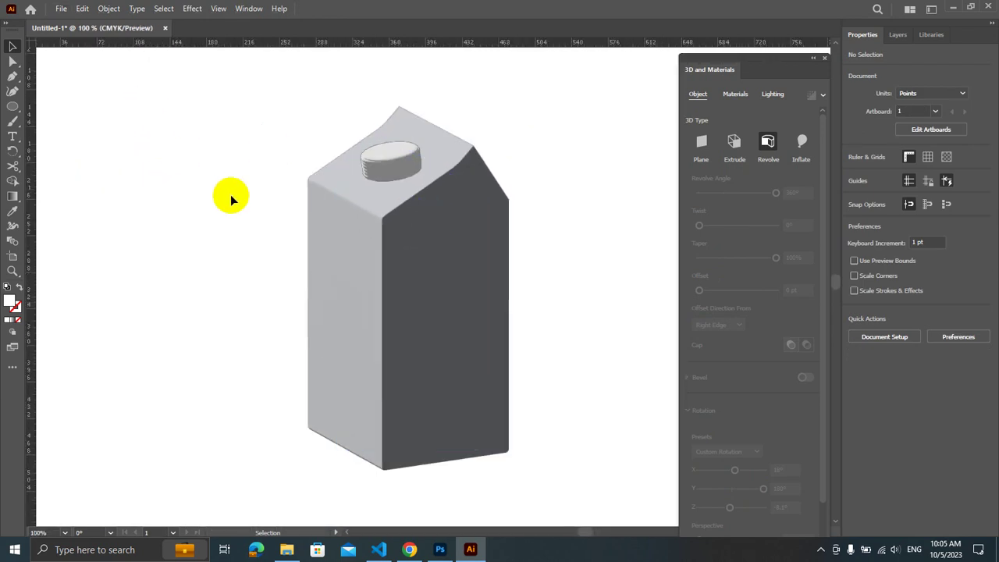
scroll(231, 200, up, 1)
click(825, 59)
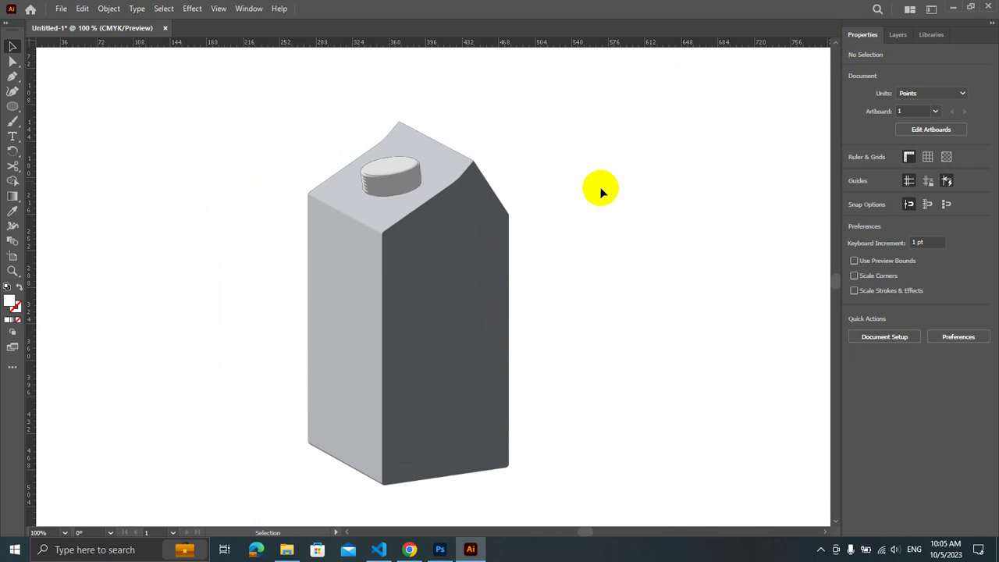
click(500, 194)
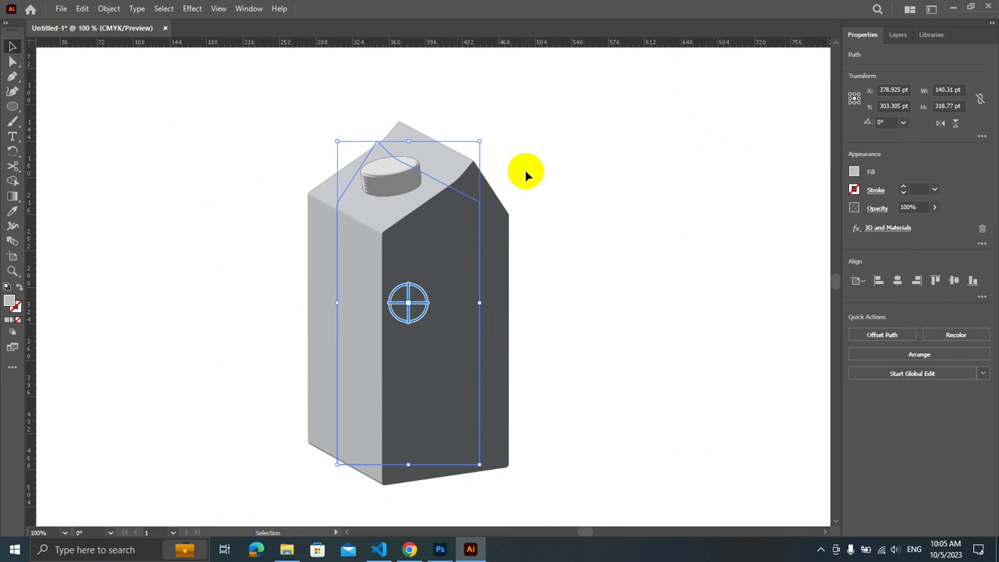
scroll(381, 146, up, 2)
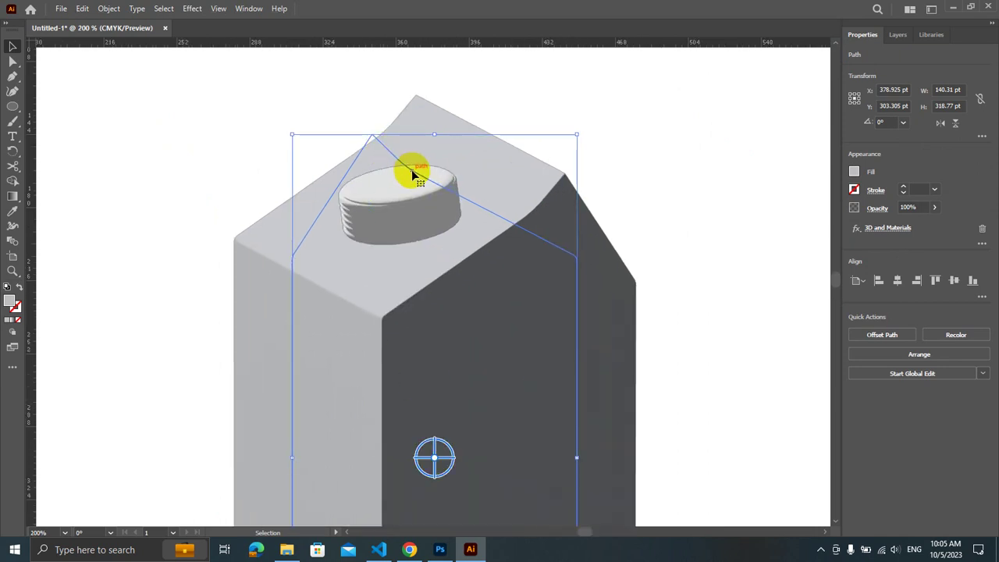
click(11, 63)
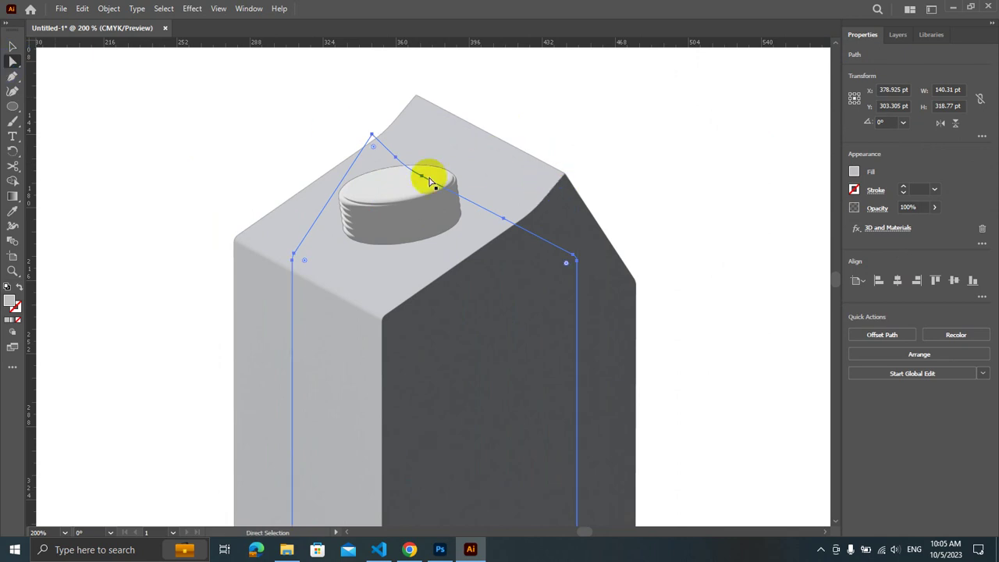
drag(404, 166, 437, 216)
key(ctrl+z)
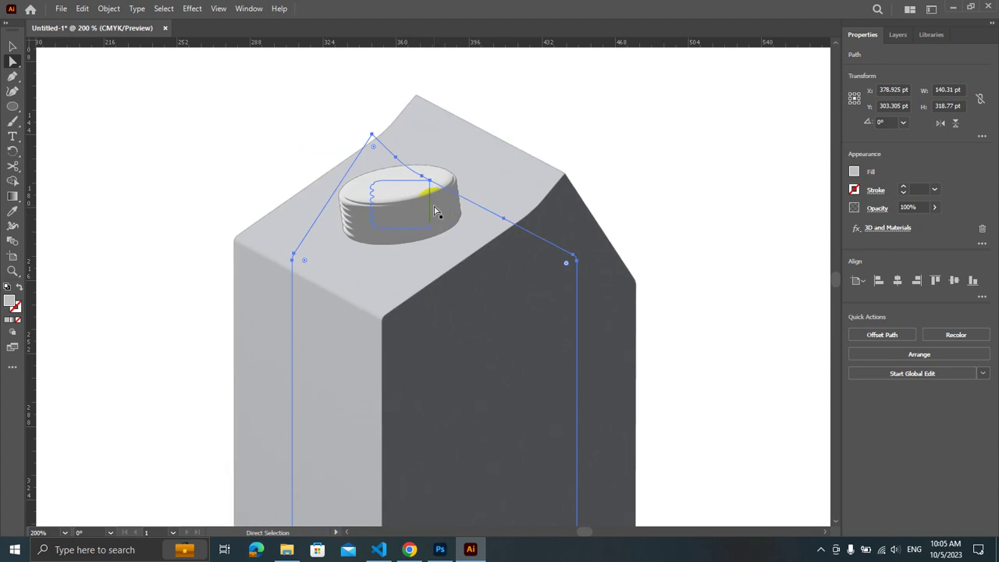
click(372, 137)
click(12, 46)
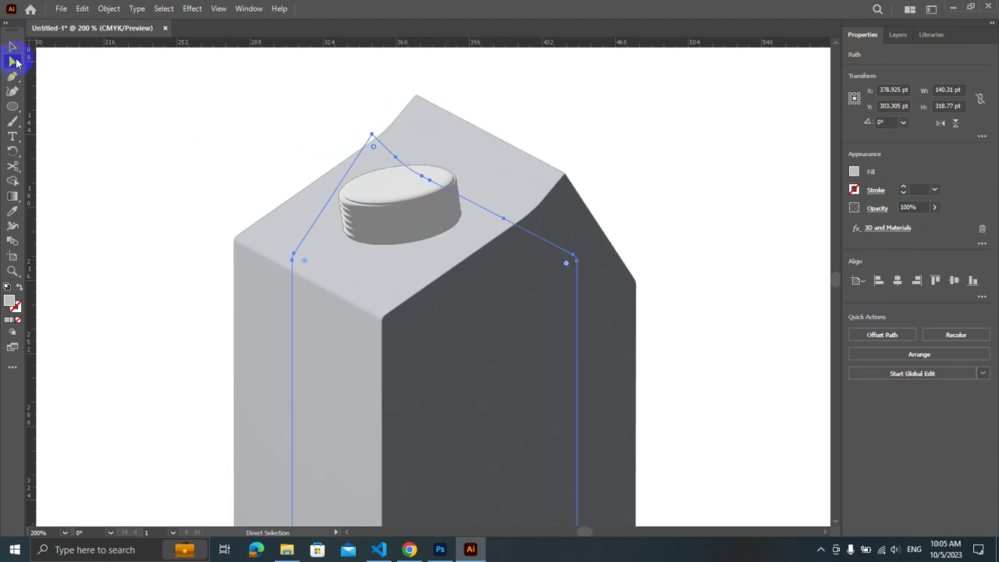
click(223, 75)
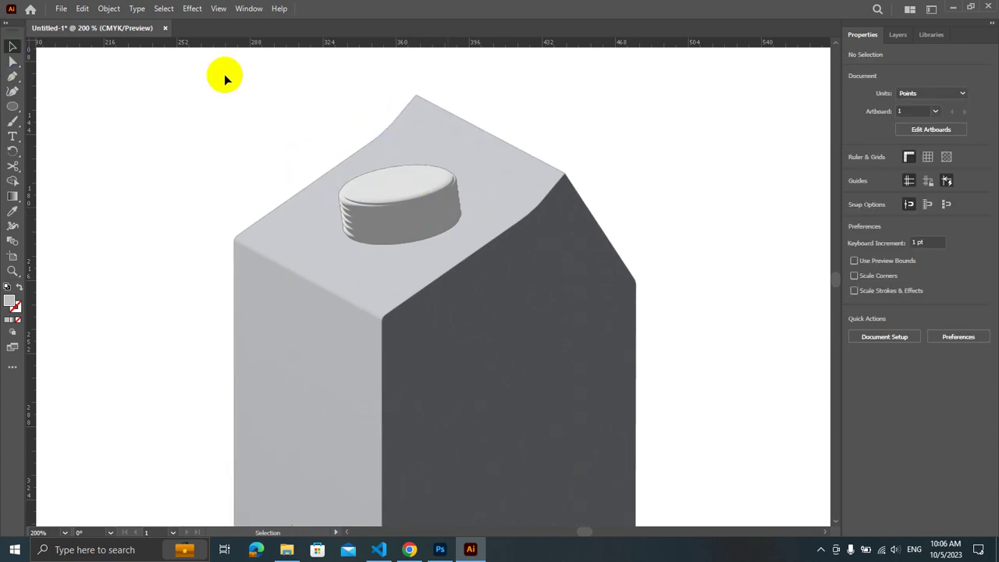
Move the carton body and cap together about 97 pt to the left on the artboard, and deselect them
scroll(294, 144, down, 4)
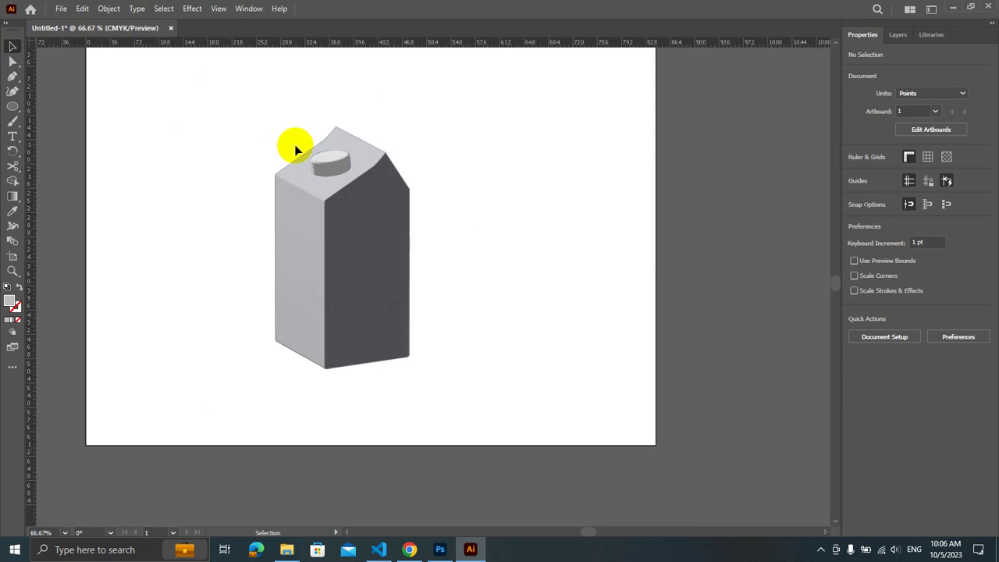
scroll(317, 182, up, 3)
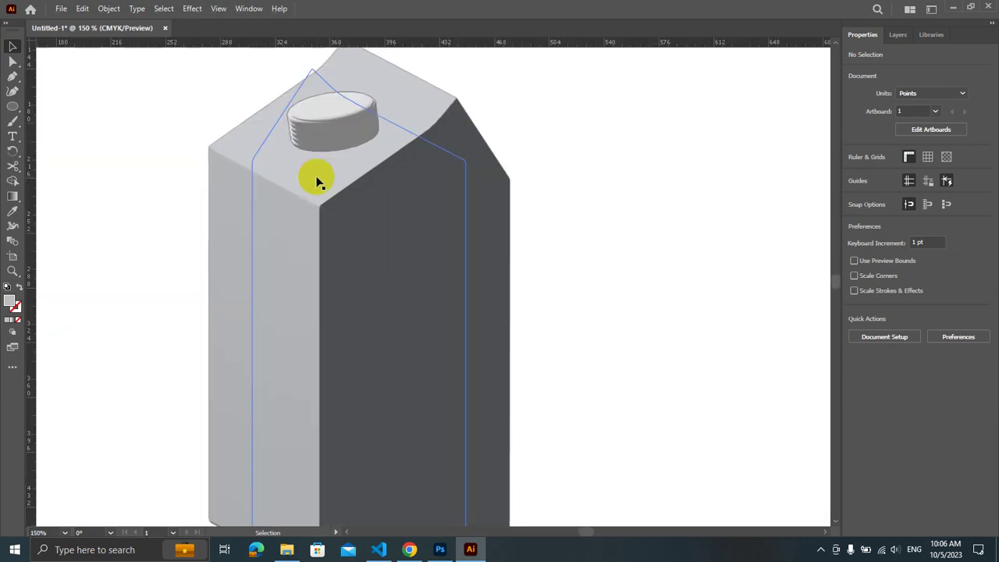
click(344, 222)
scroll(523, 196, down, 3)
click(615, 184)
scroll(532, 176, up, 2)
drag(127, 105, 427, 445)
drag(383, 361, 276, 352)
click(468, 349)
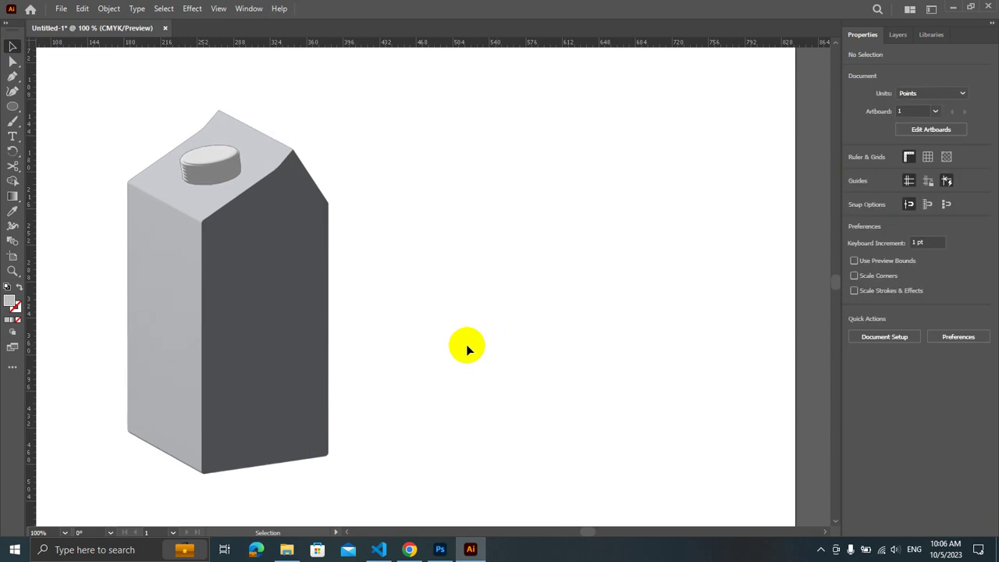
Open Asset Export, select the carton body and cap together, and generate multiple assets from the selection
scroll(466, 349, down, 1)
scroll(464, 341, up, 1)
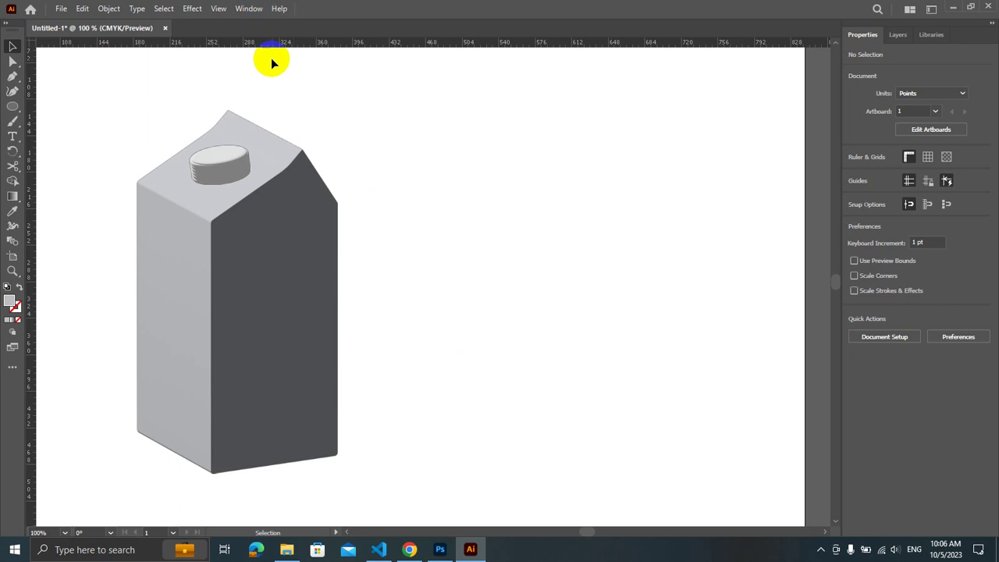
scroll(287, 102, up, 1)
click(260, 17)
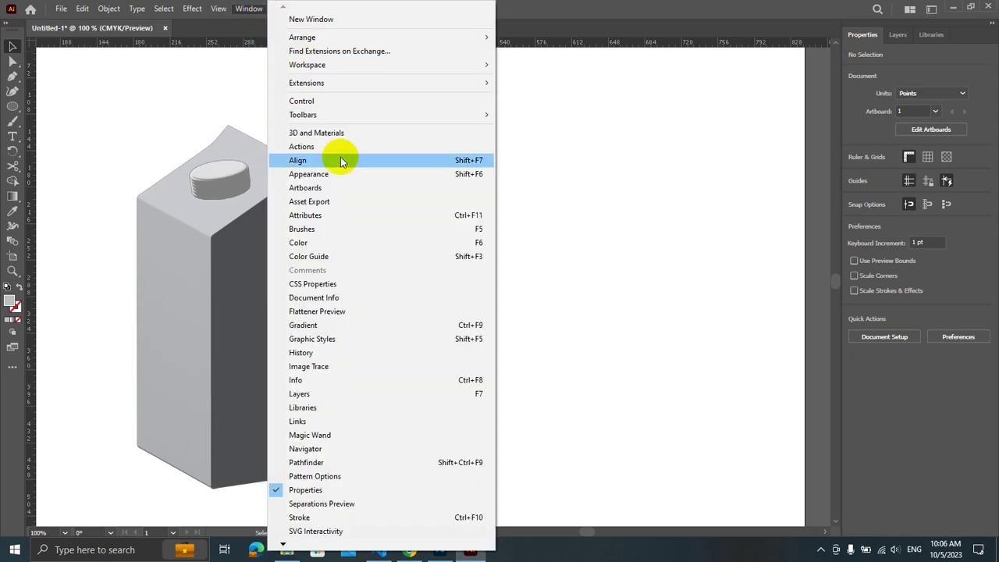
click(341, 200)
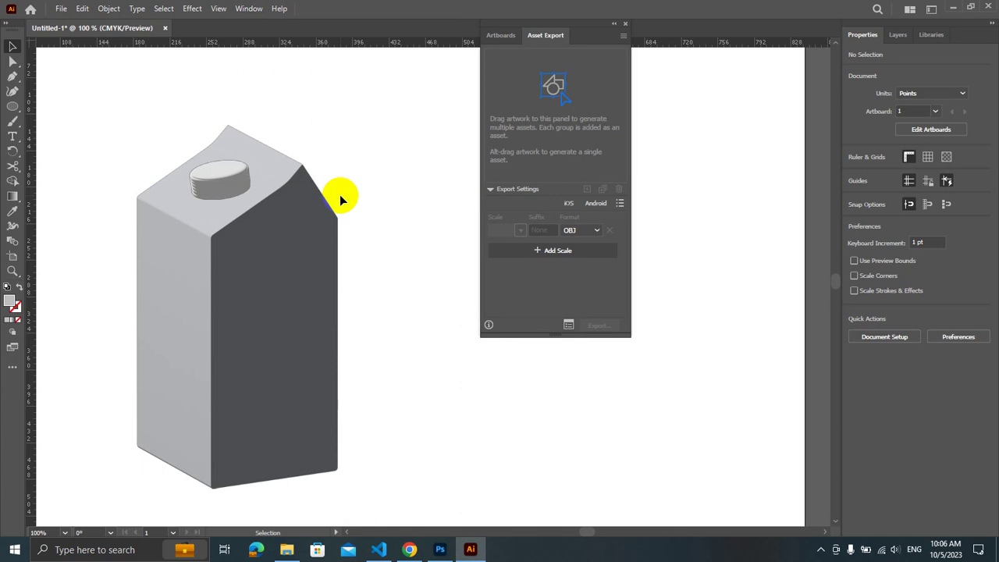
drag(133, 116, 311, 363)
click(584, 209)
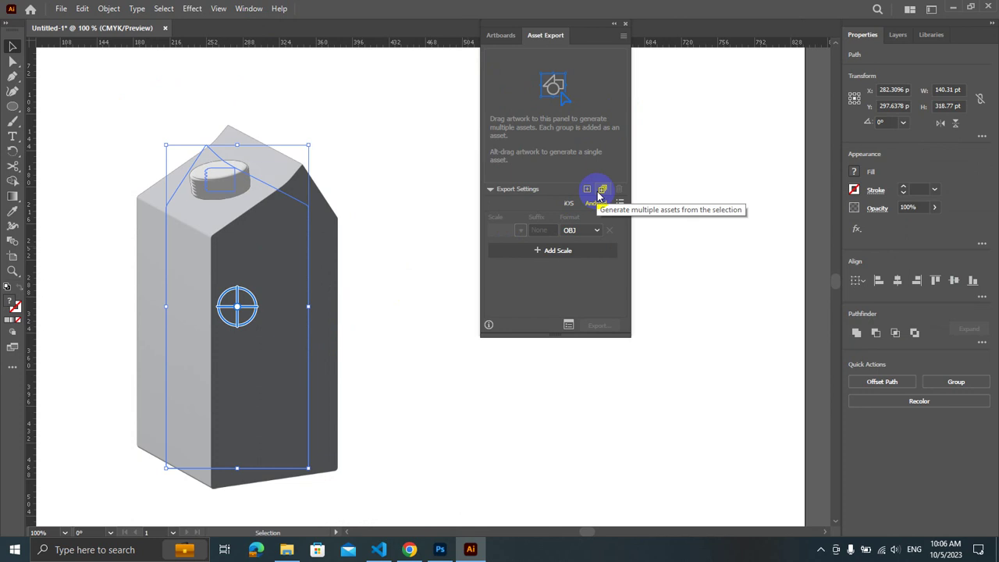
click(601, 191)
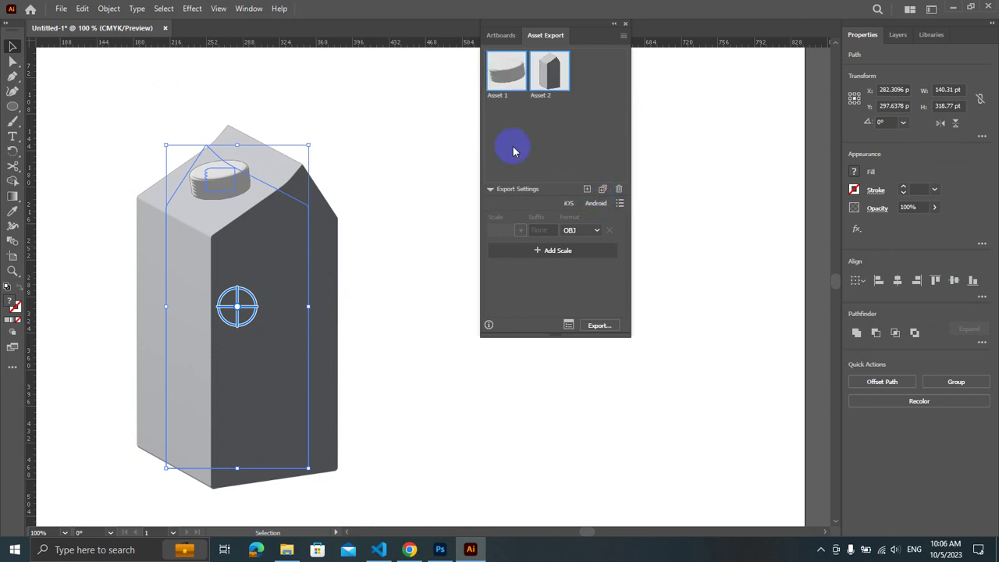
Export both assets in OBJ format to the Desktop folder
click(577, 229)
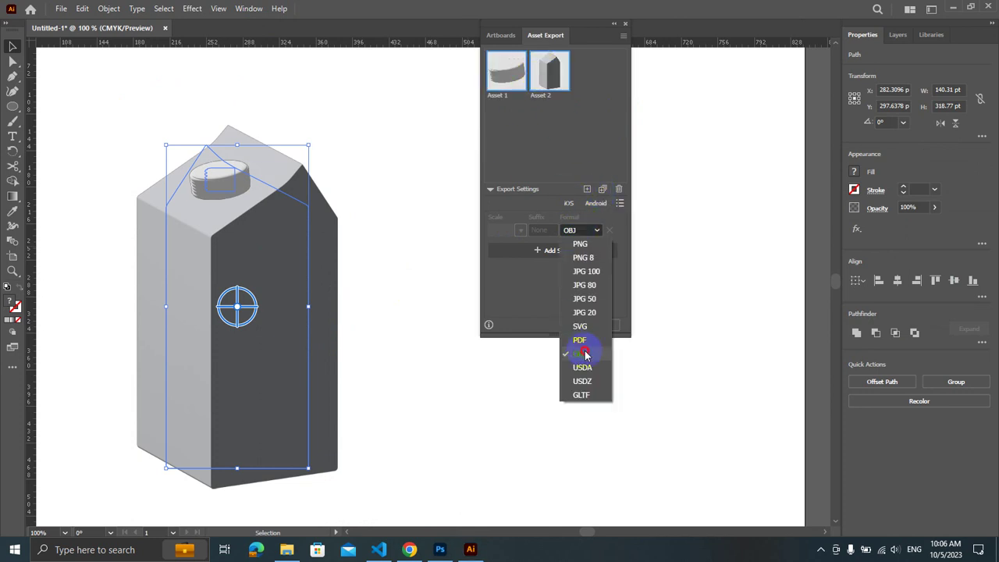
click(585, 353)
click(614, 329)
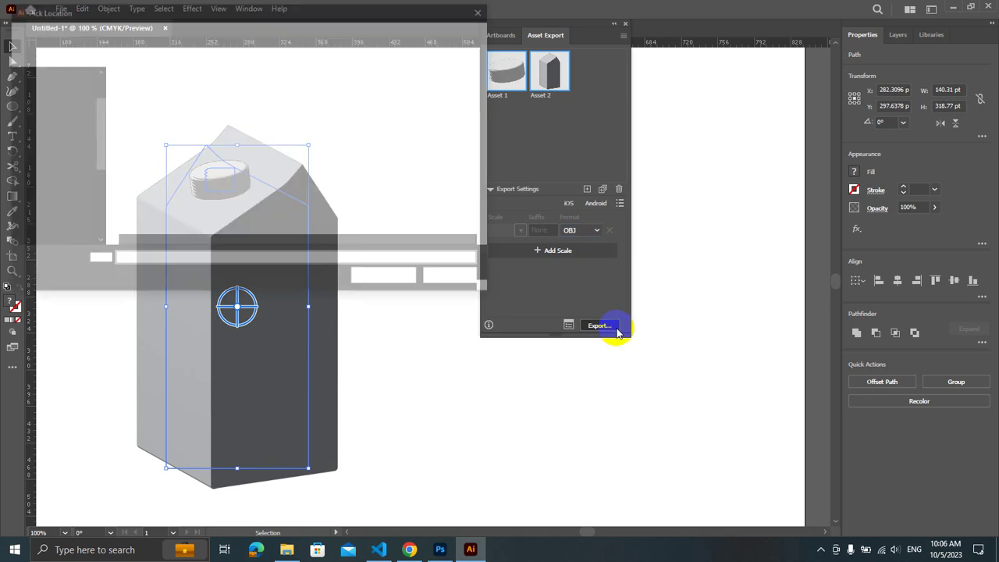
scroll(59, 194, up, 2)
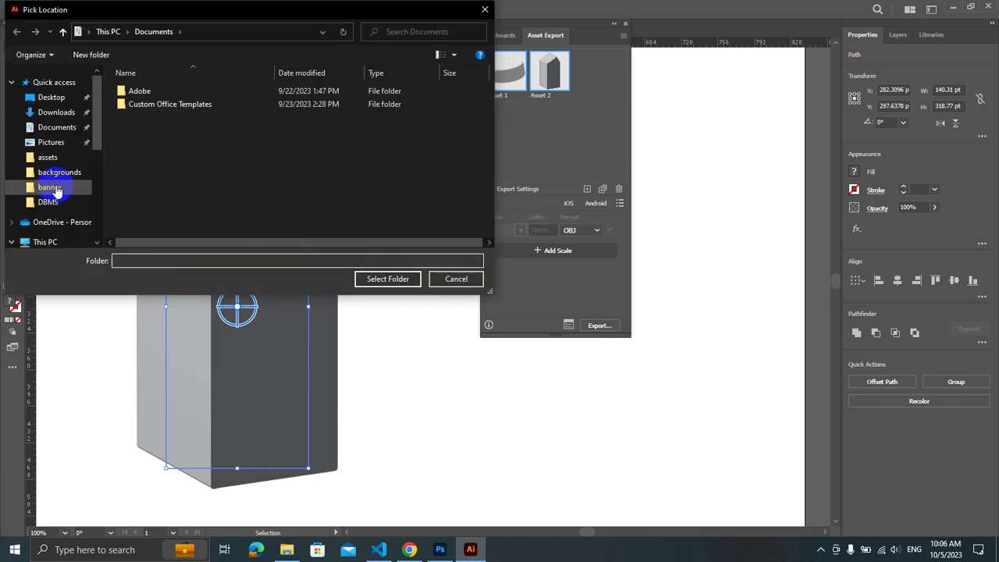
click(47, 98)
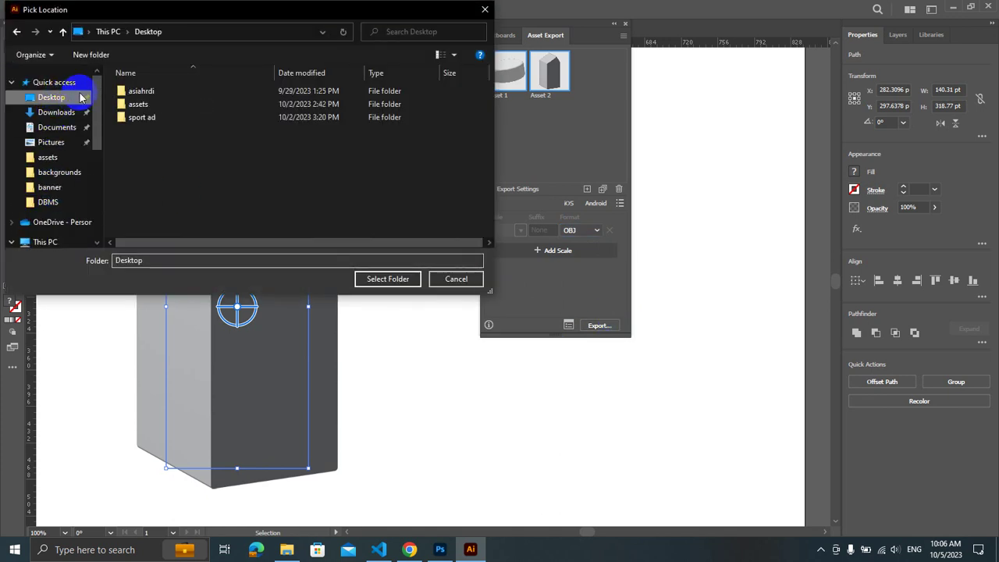
click(388, 279)
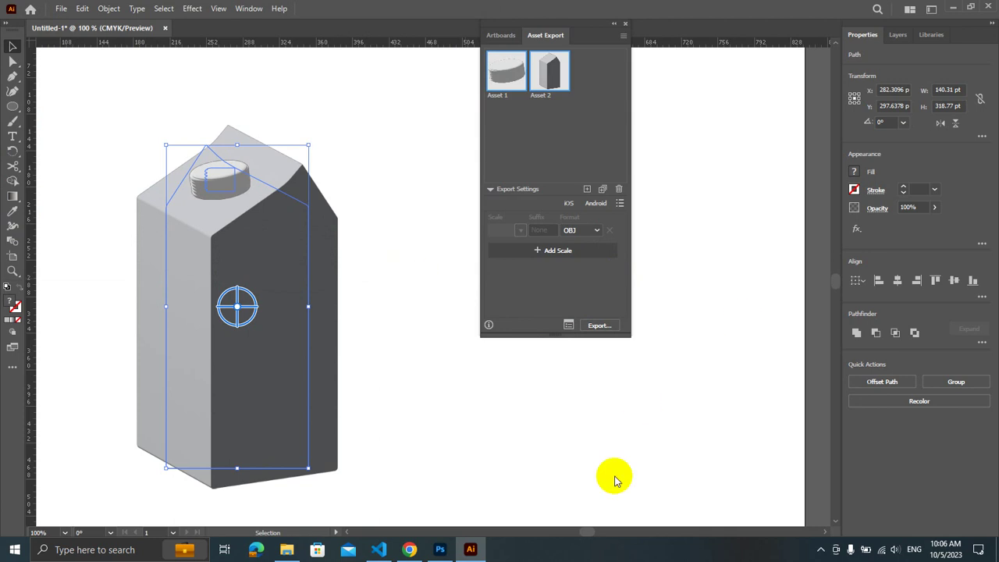
Switch to the Windows desktop, move the exported OBJ folder beneath the assets folder, and check the files inside it
click(470, 550)
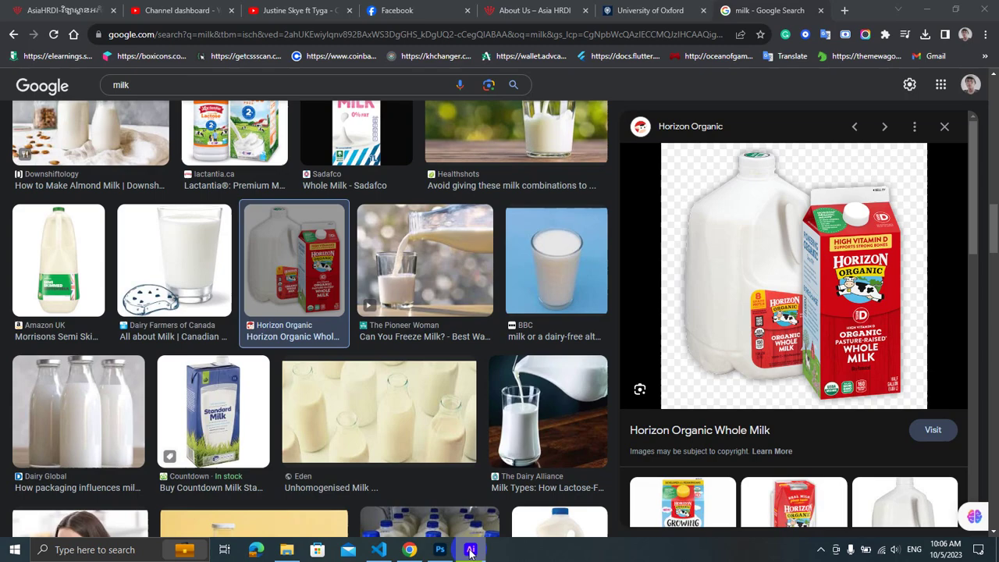
click(927, 11)
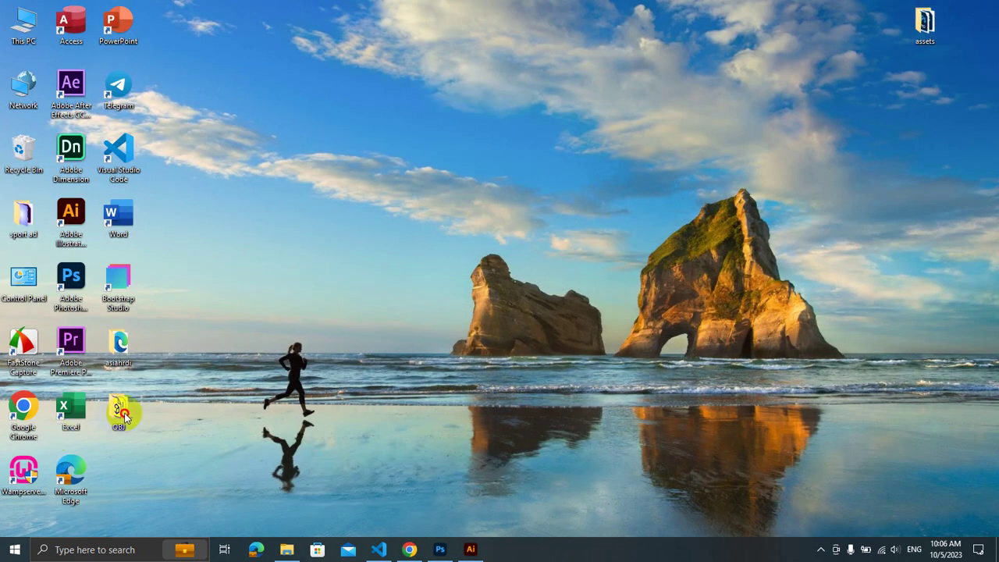
drag(118, 411, 877, 107)
double_click(877, 107)
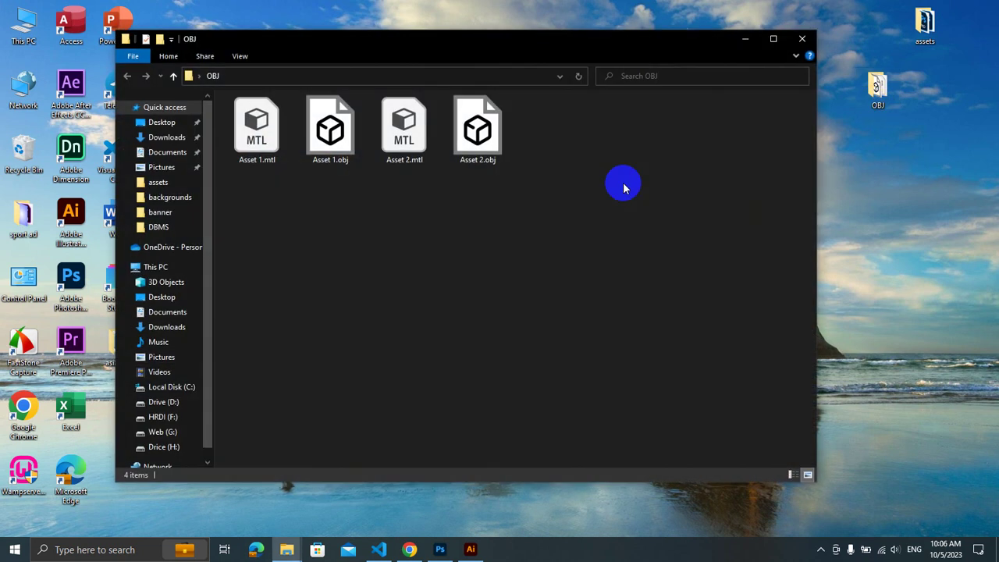
drag(286, 207, 663, 121)
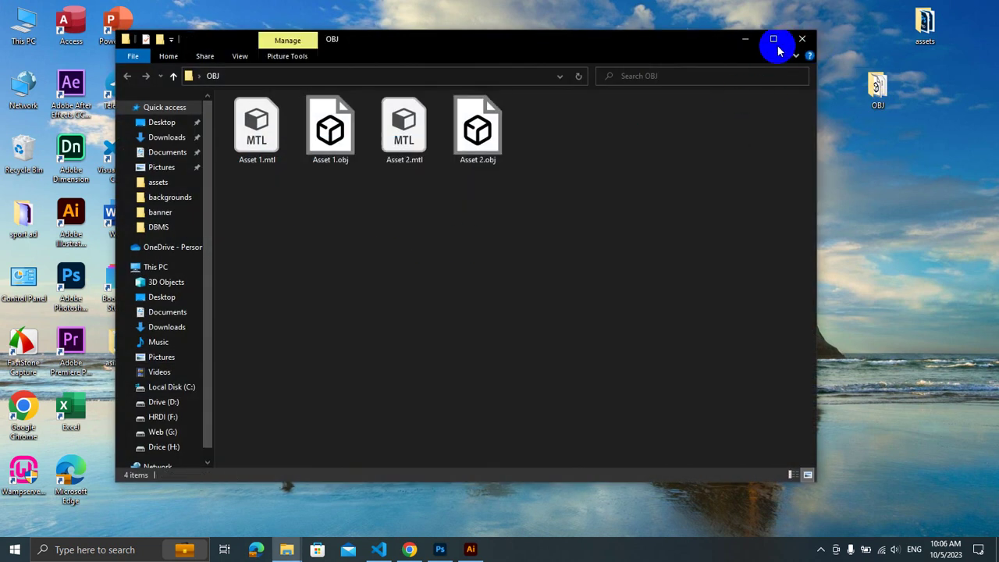
click(801, 39)
Return to Illustrator and check which exported asset is the cap and which is the carton body
click(470, 549)
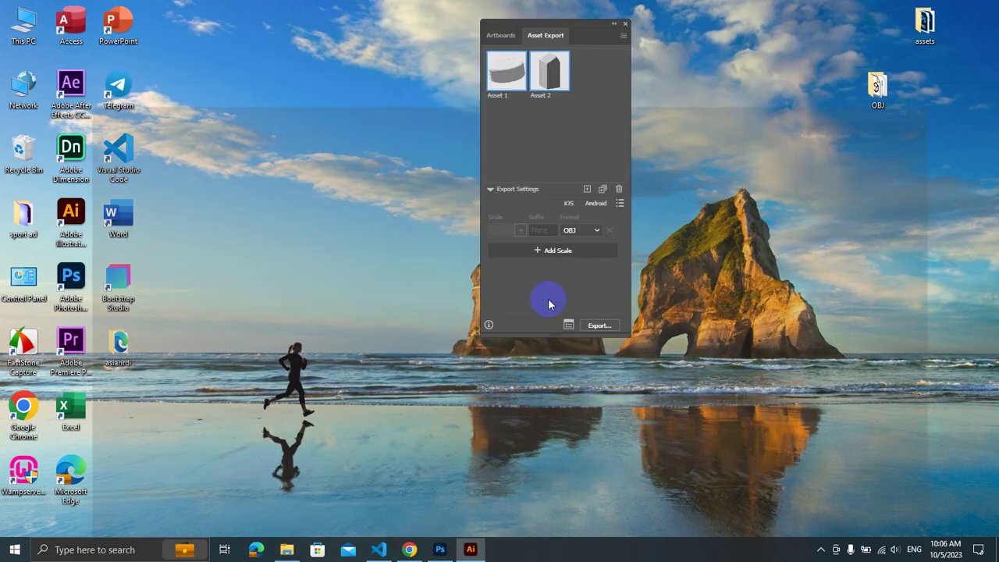
click(509, 78)
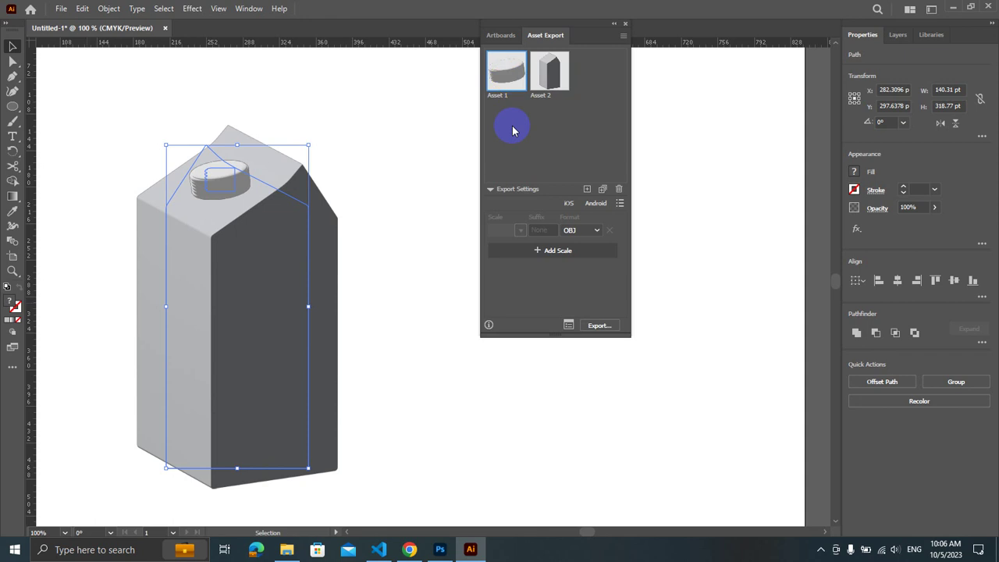
click(548, 71)
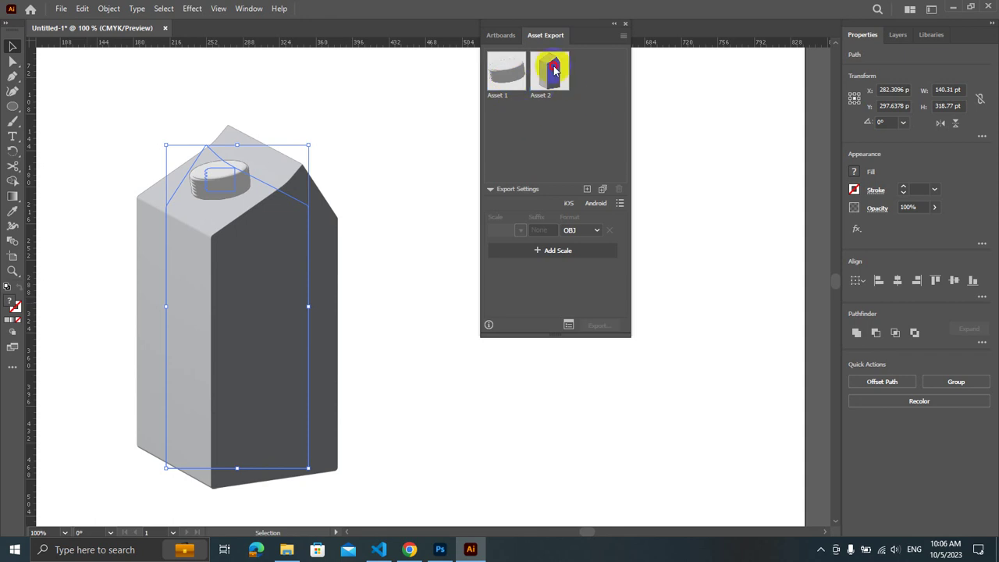
Go back to the desktop, refresh it, launch Adobe Dimension and create a new scene
click(956, 11)
right_click(603, 71)
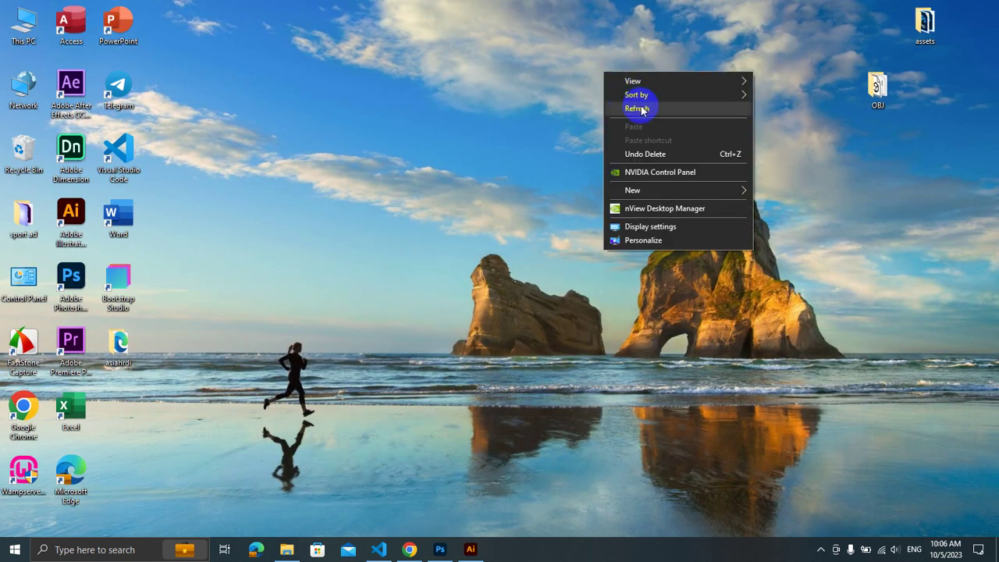
click(628, 105)
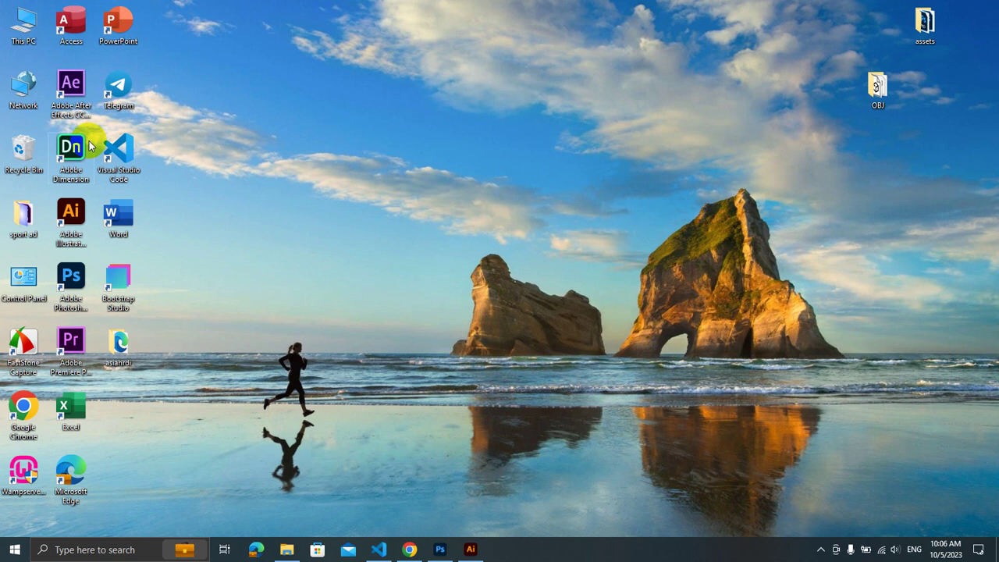
right_click(368, 99)
click(419, 138)
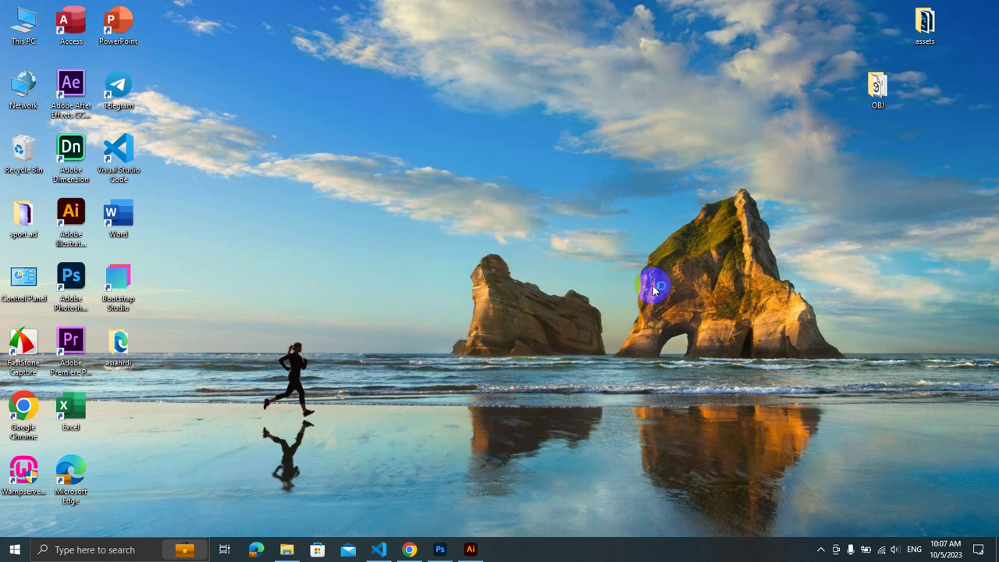
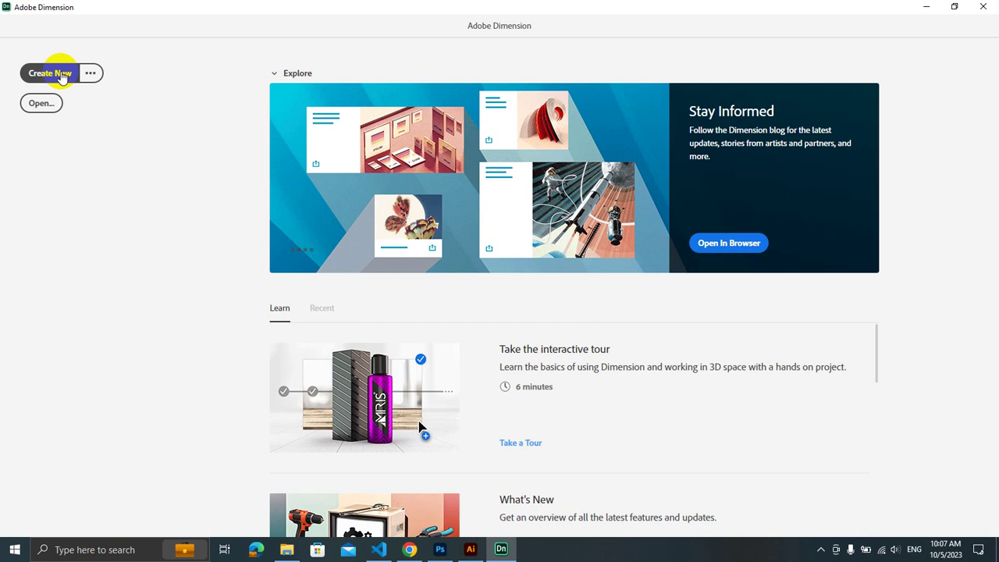
click(62, 76)
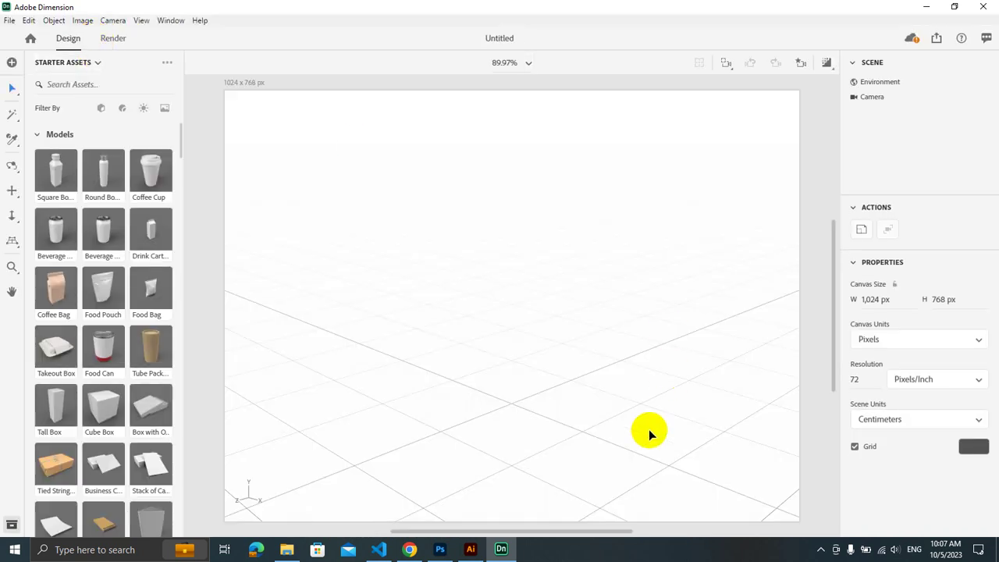
Import the carton body model Asset 2.obj from the OBJ folder on the Desktop into the scene
drag(539, 512, 507, 493)
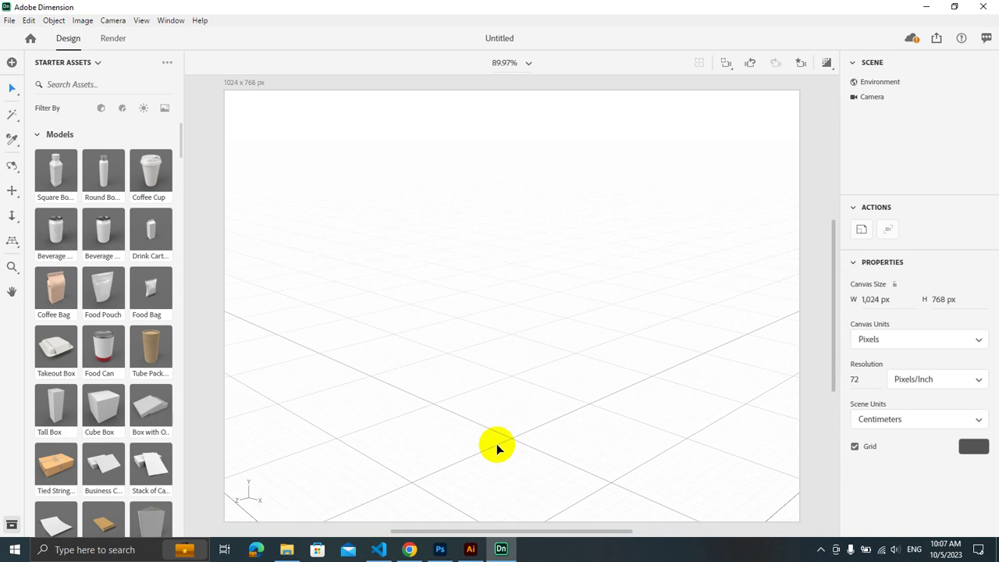
click(12, 21)
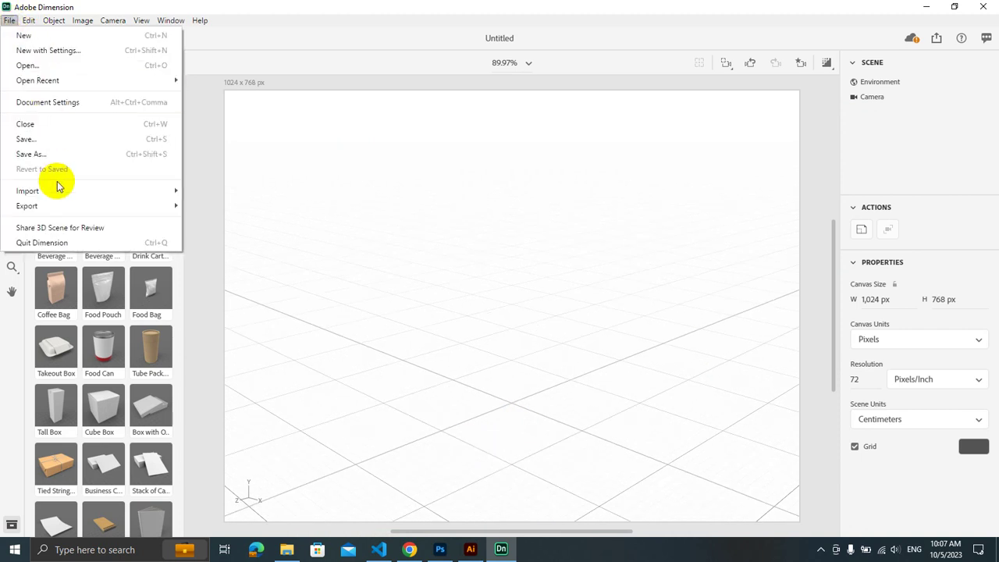
mouse_move(69, 187)
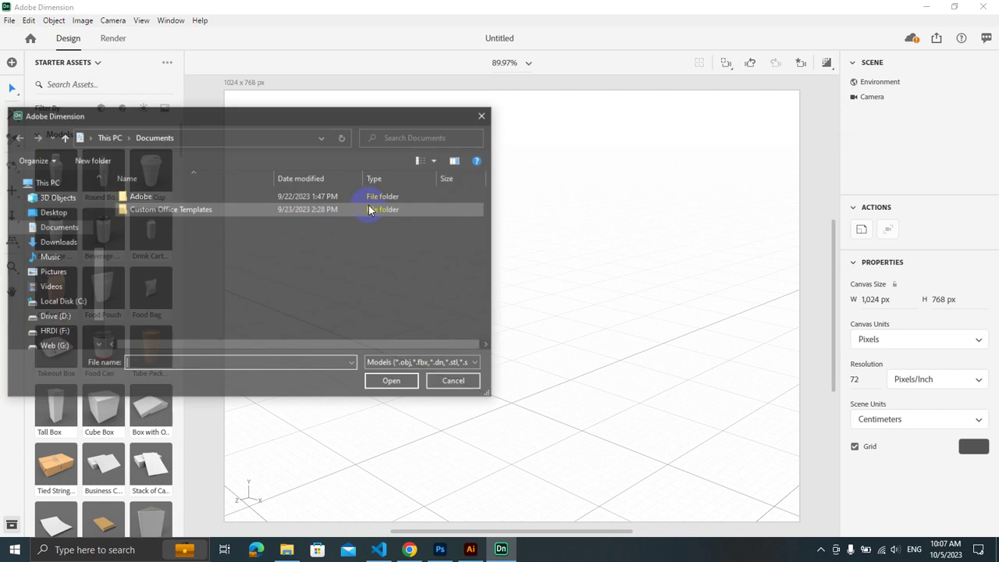
click(57, 212)
double_click(167, 225)
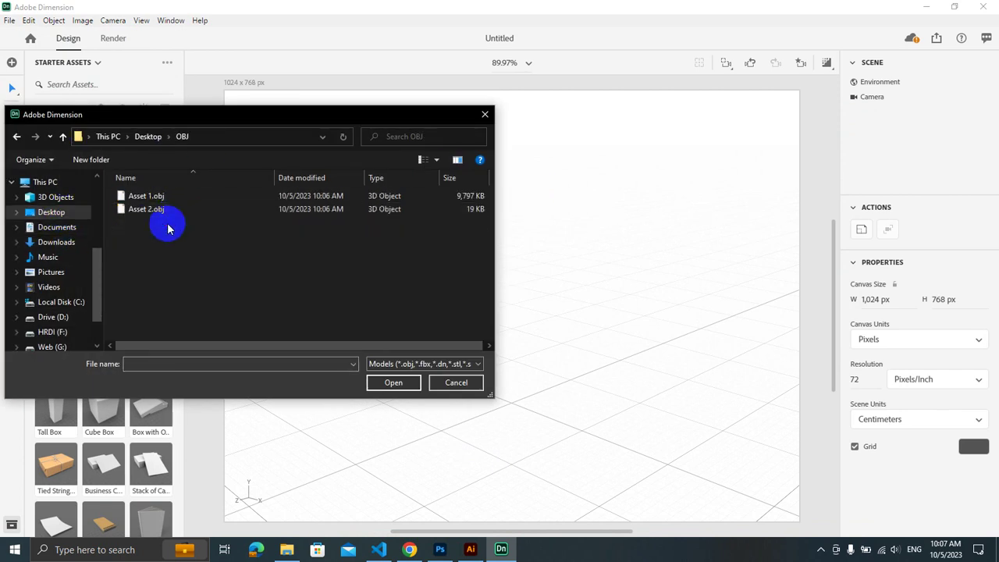
click(177, 211)
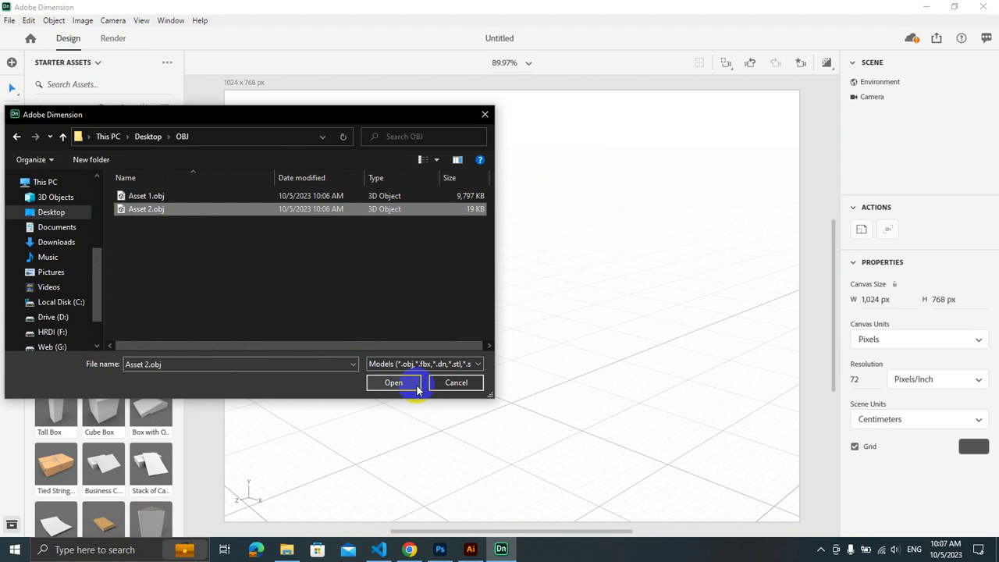
click(393, 382)
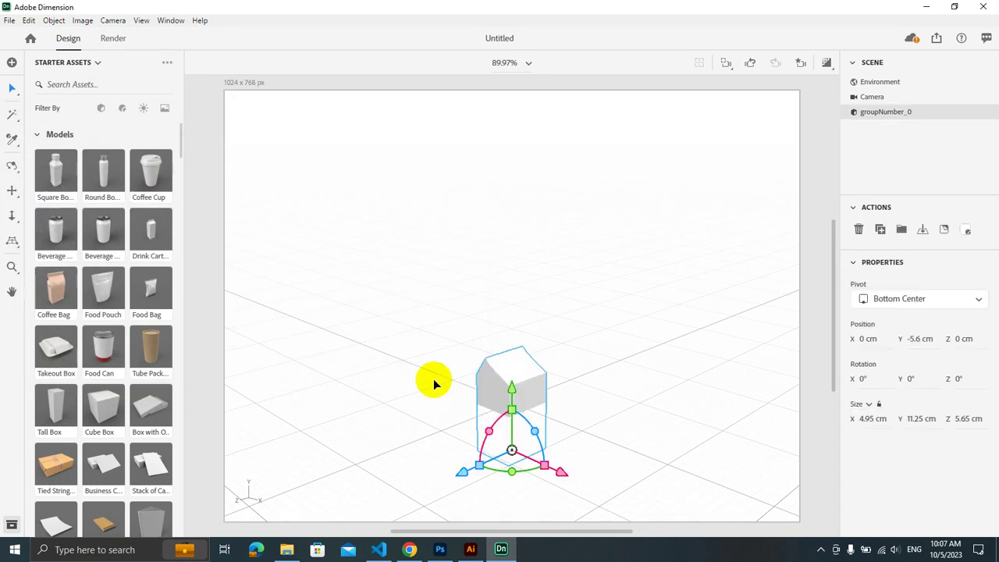
Raise the carton body onto the ground plane at Y position 0 cm, and deselect it
scroll(526, 468, up, 2)
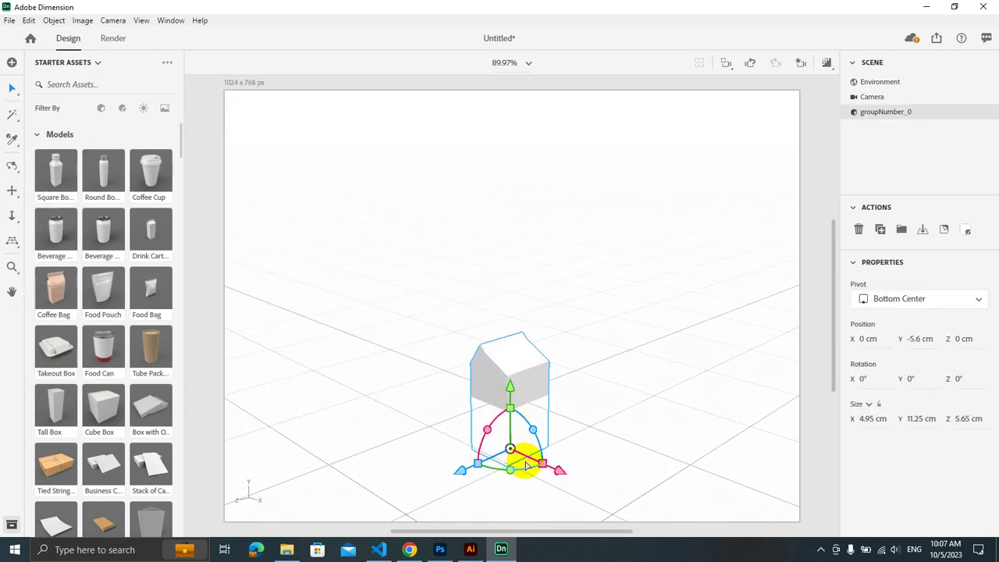
scroll(519, 462, up, 2)
scroll(460, 403, up, 4)
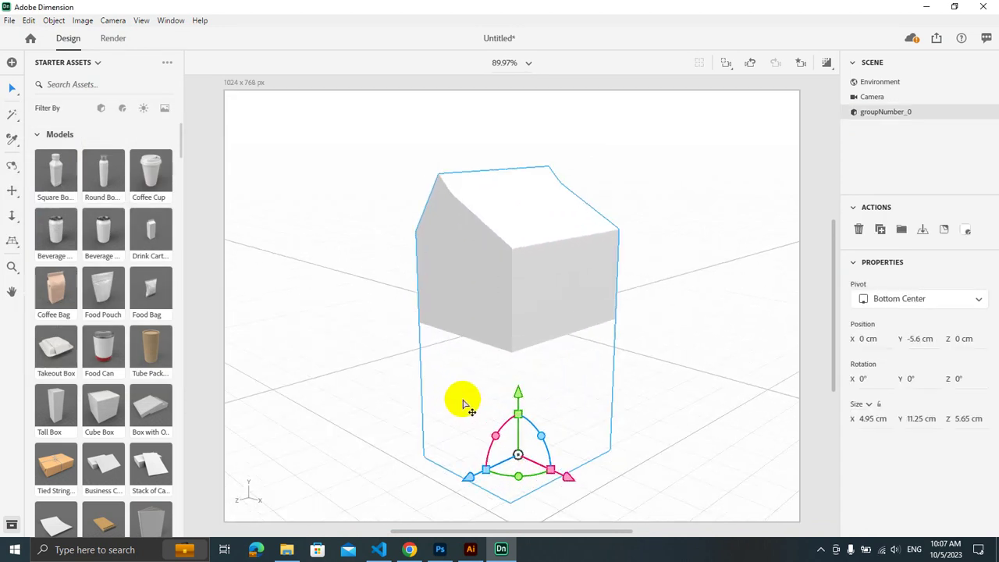
scroll(519, 400, down, 5)
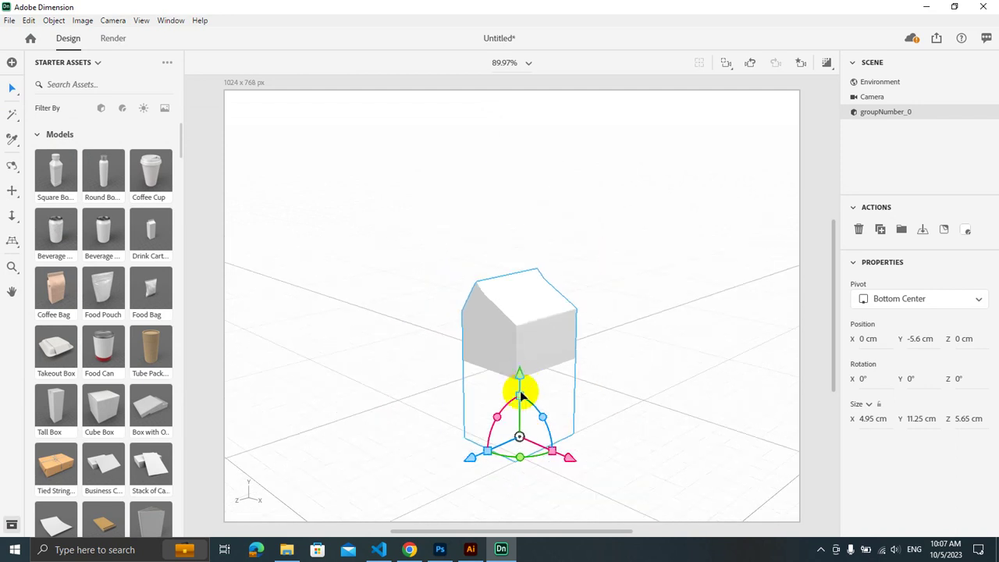
drag(520, 390, 566, 303)
click(418, 396)
scroll(594, 303, up, 2)
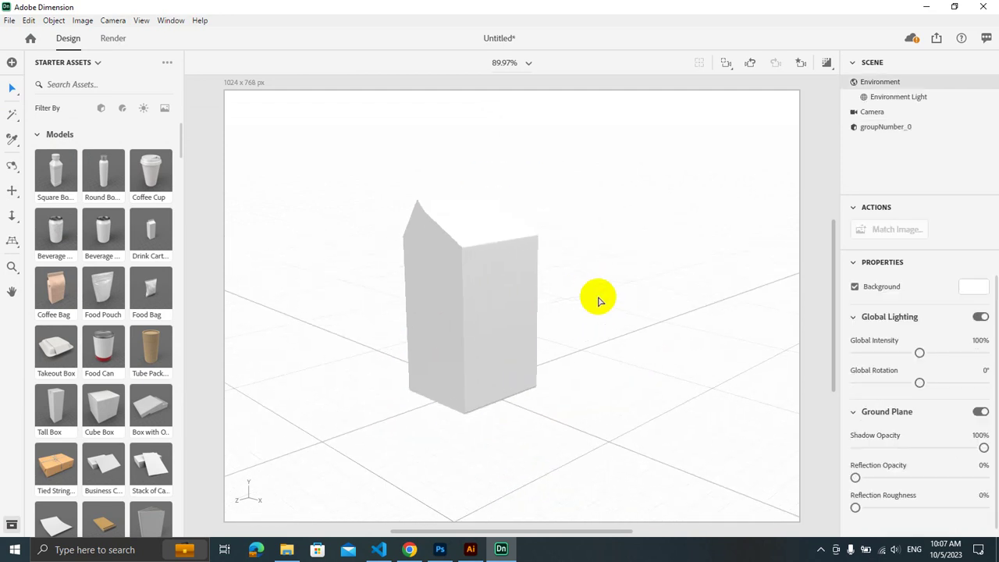
Apply the Plastic material from the Adobe Standard Materials to the carton body, and deselect it
click(483, 273)
scroll(483, 273, up, 3)
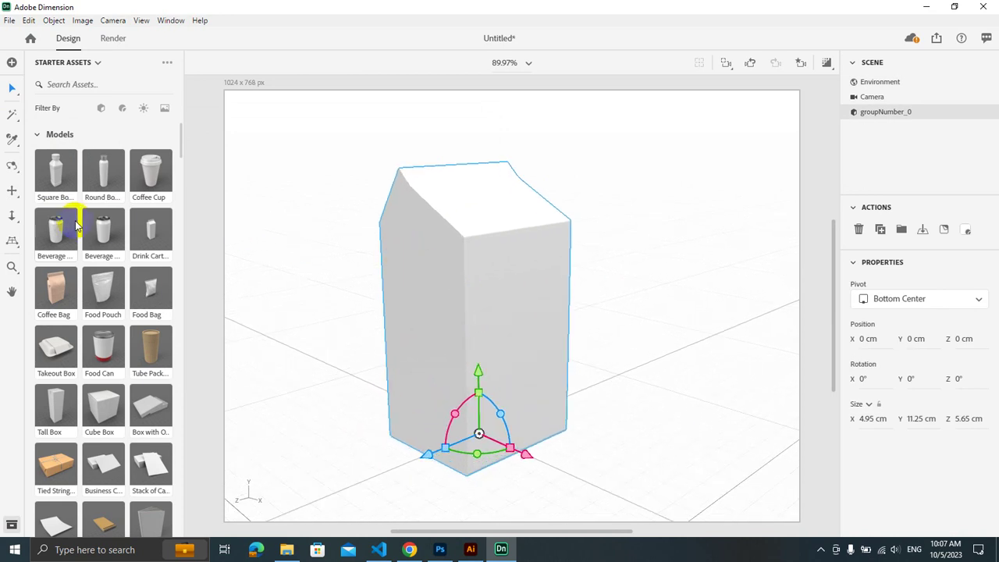
scroll(77, 226, down, 5)
scroll(76, 227, down, 10)
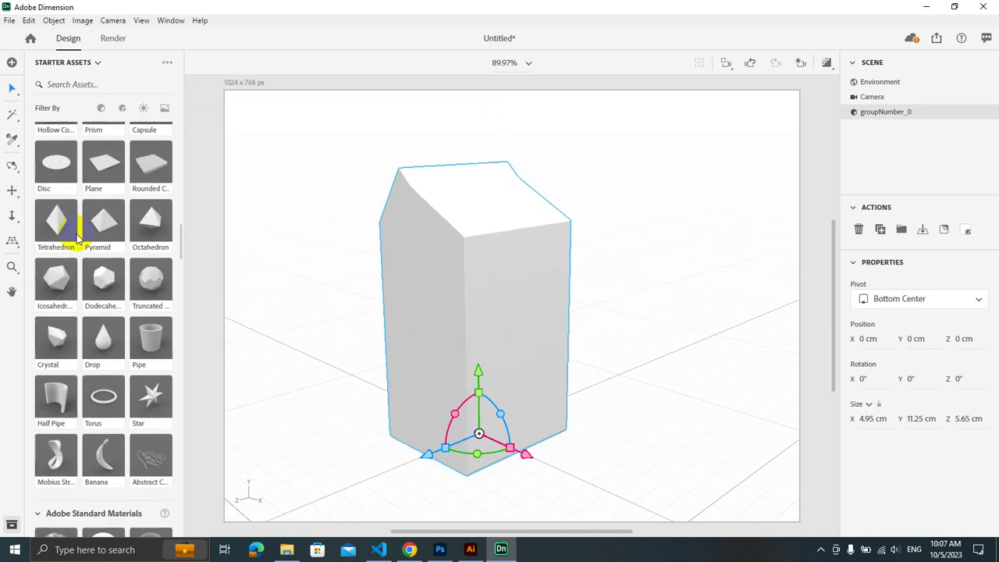
drag(103, 295, 478, 275)
click(684, 262)
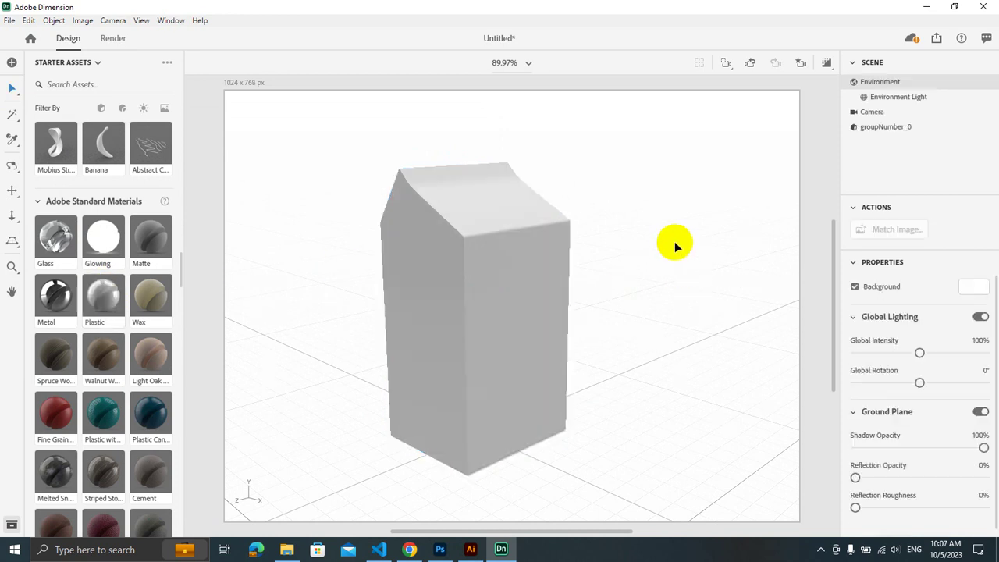
Turn on the render preview, check the original carton and cap artwork in Illustrator, and return to Adobe Dimension
click(828, 64)
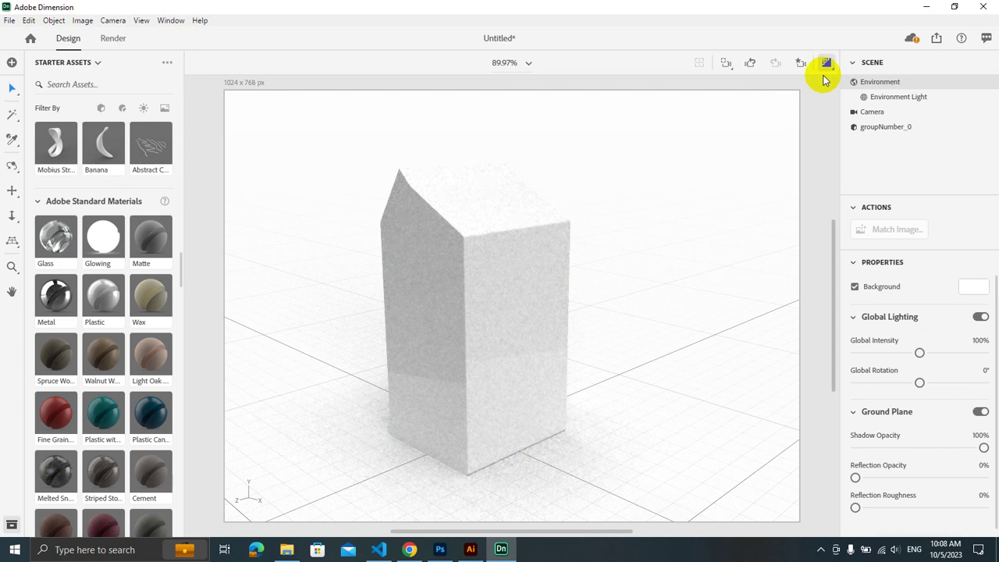
click(471, 549)
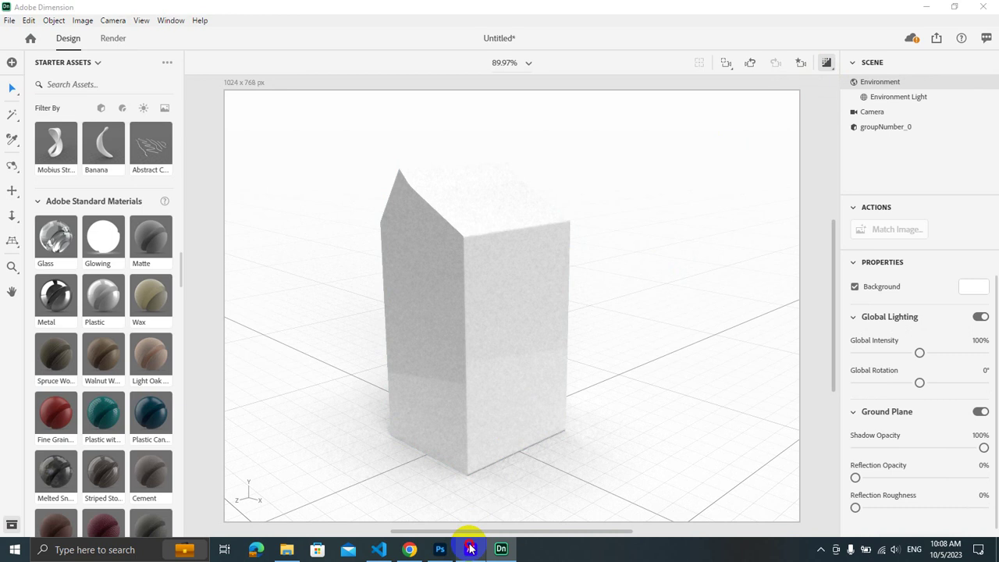
click(600, 203)
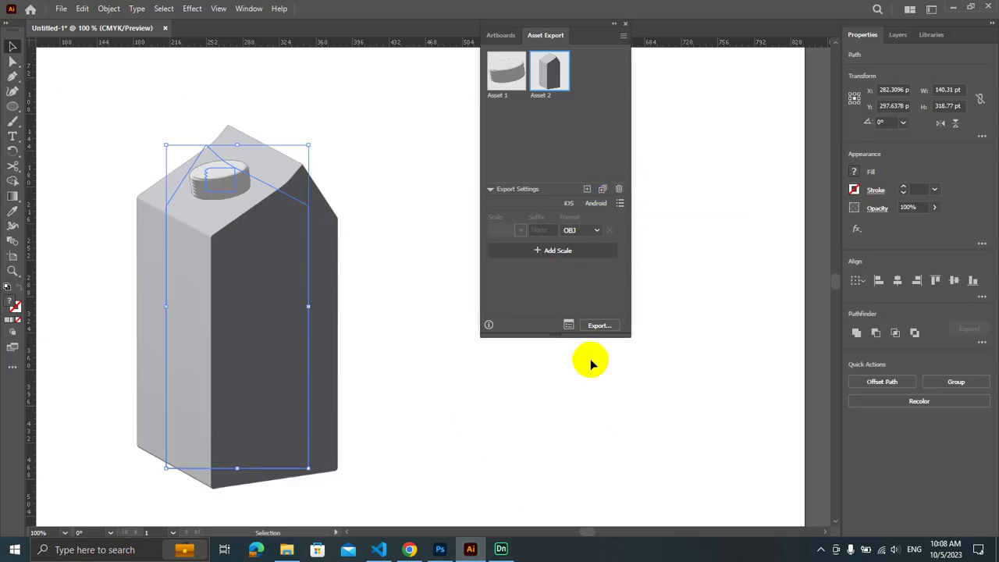
click(476, 550)
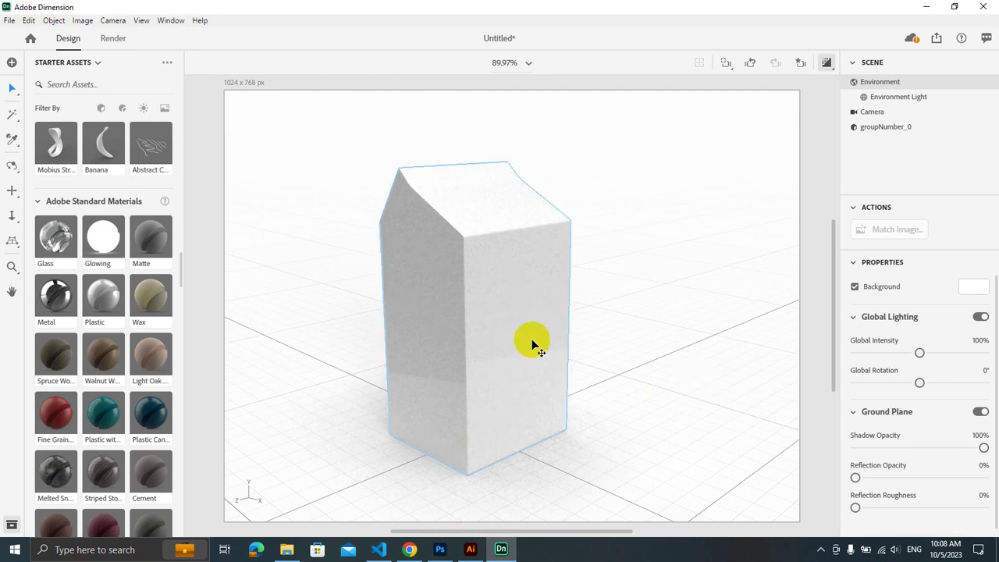
Apply the Glossy Paper material from the Substance Materials to the carton body and select that material
scroll(78, 301, down, 3)
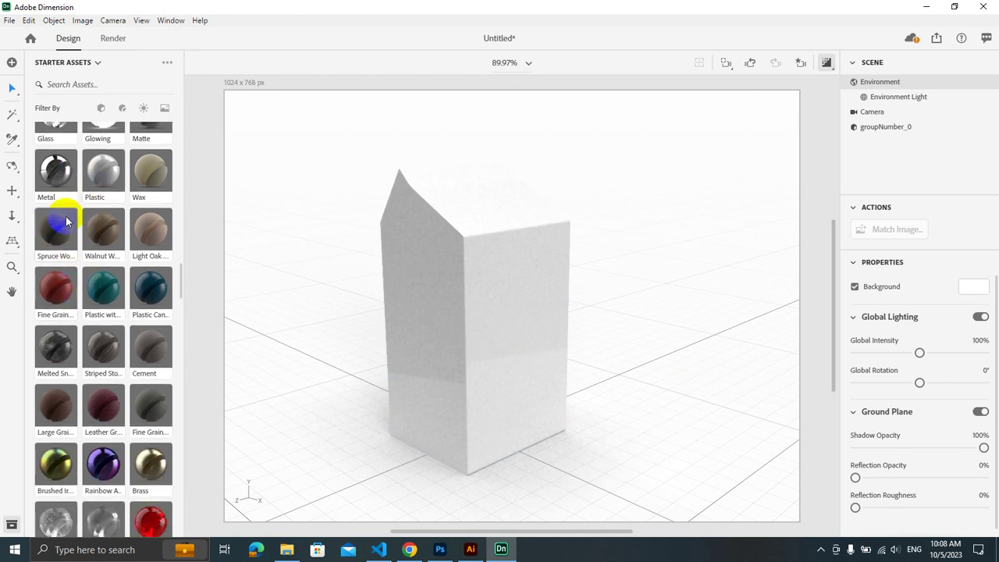
scroll(67, 225, down, 12)
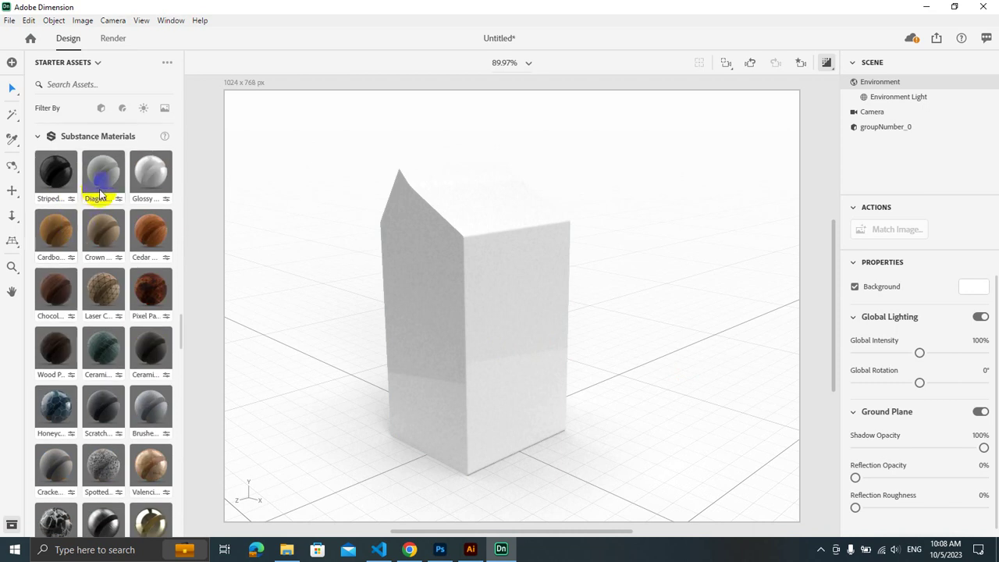
drag(147, 169, 454, 284)
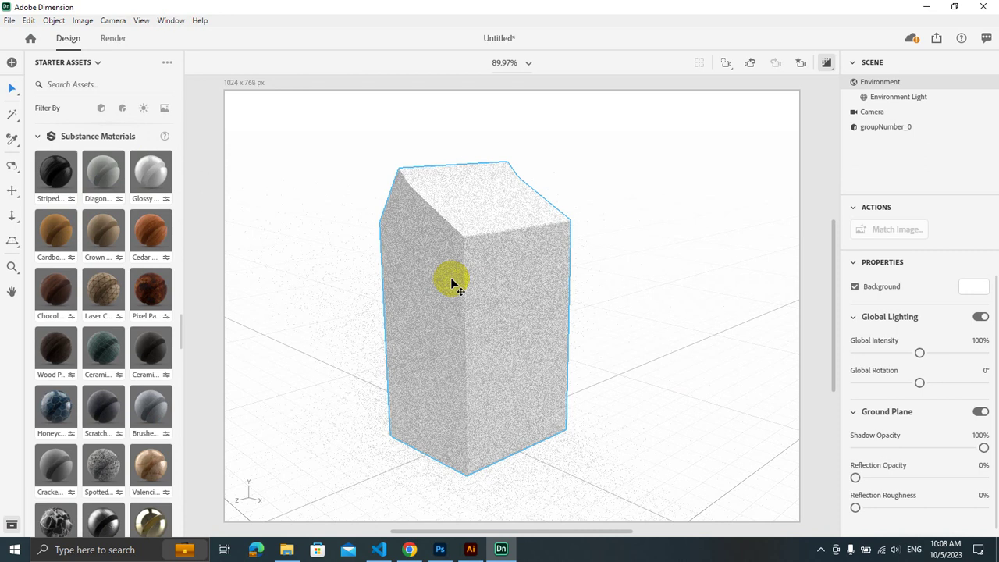
click(441, 279)
Try the bright Table image as the scene background, and replace it with the café Table image
scroll(94, 323, down, 15)
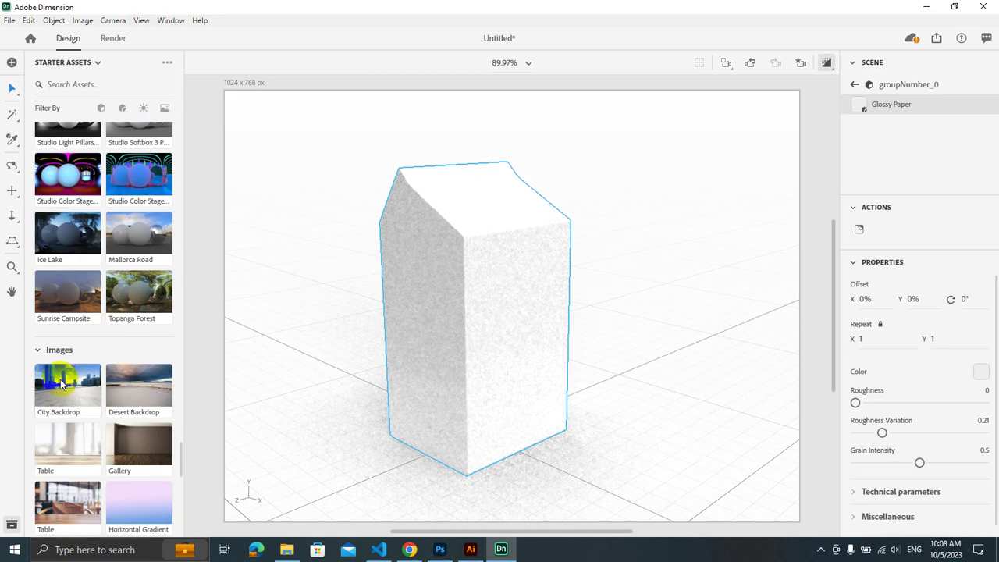
click(79, 448)
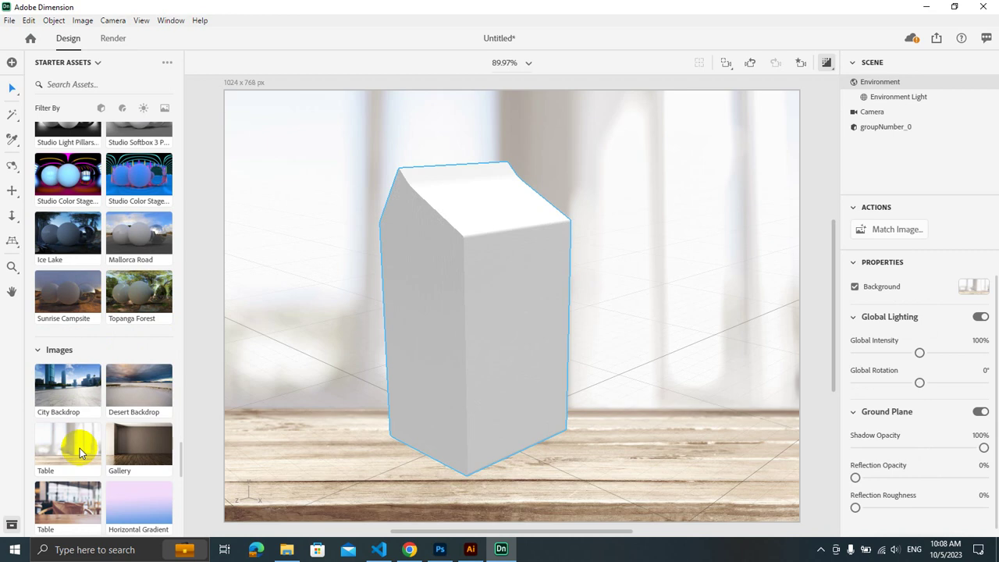
click(81, 507)
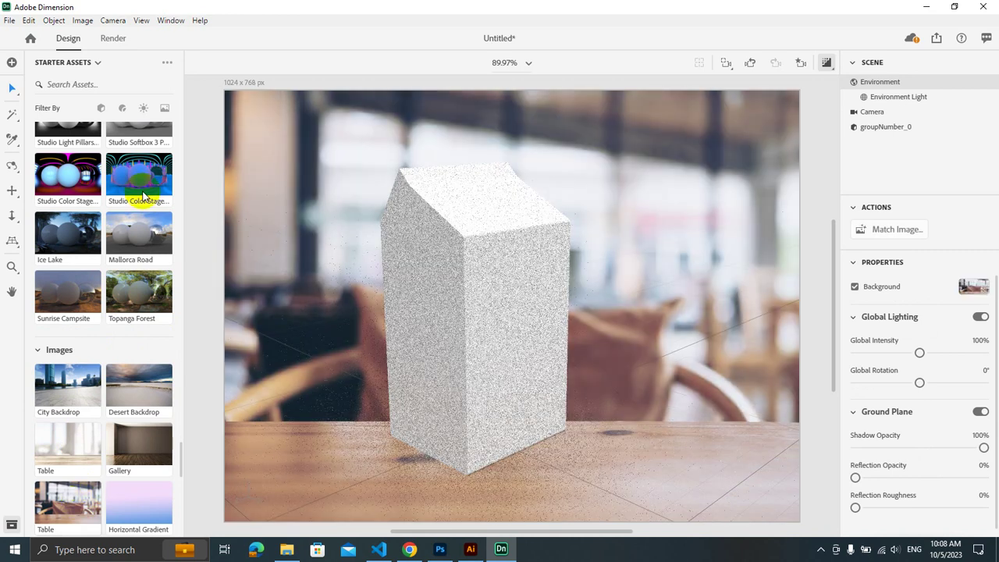
Hide the ground grid in the scene
click(168, 20)
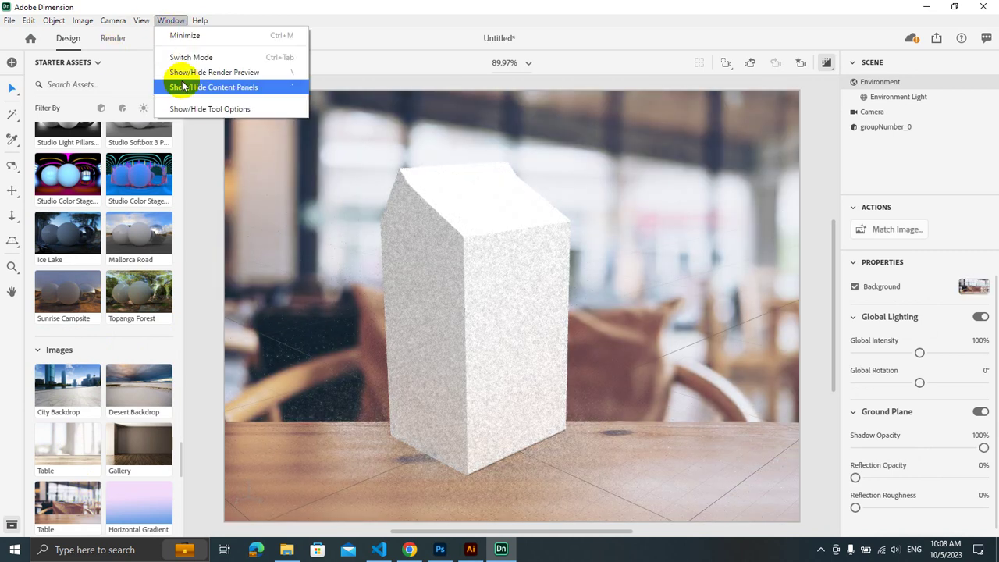
mouse_move(141, 20)
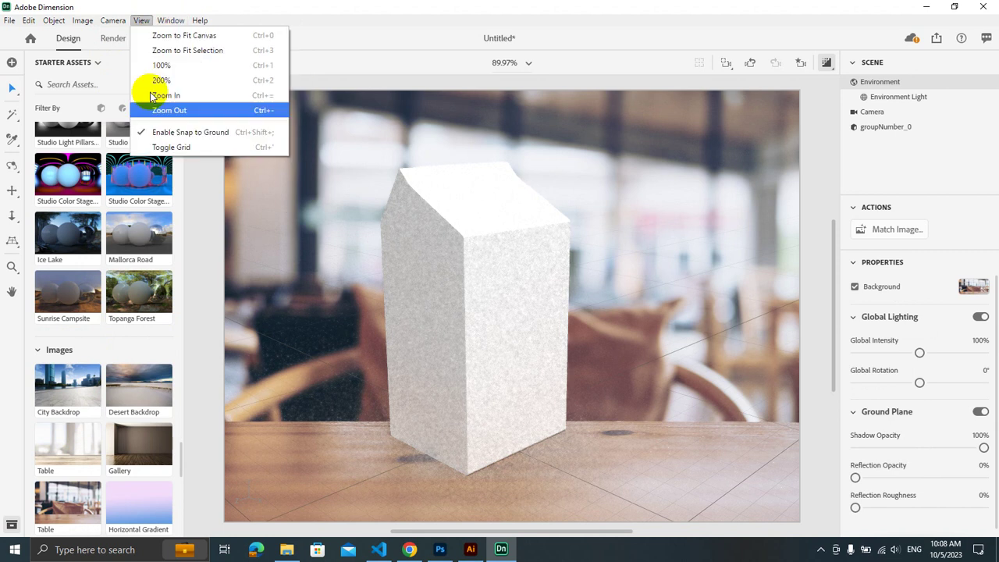
click(171, 146)
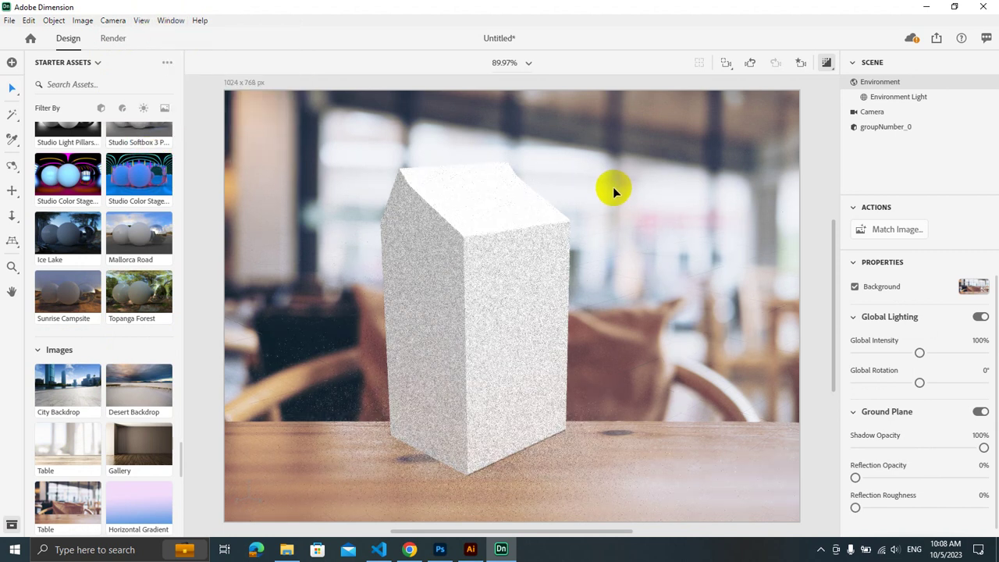
Move the carton body forward along the Z axis to about 3.1 cm, and deselect it
click(508, 265)
click(464, 409)
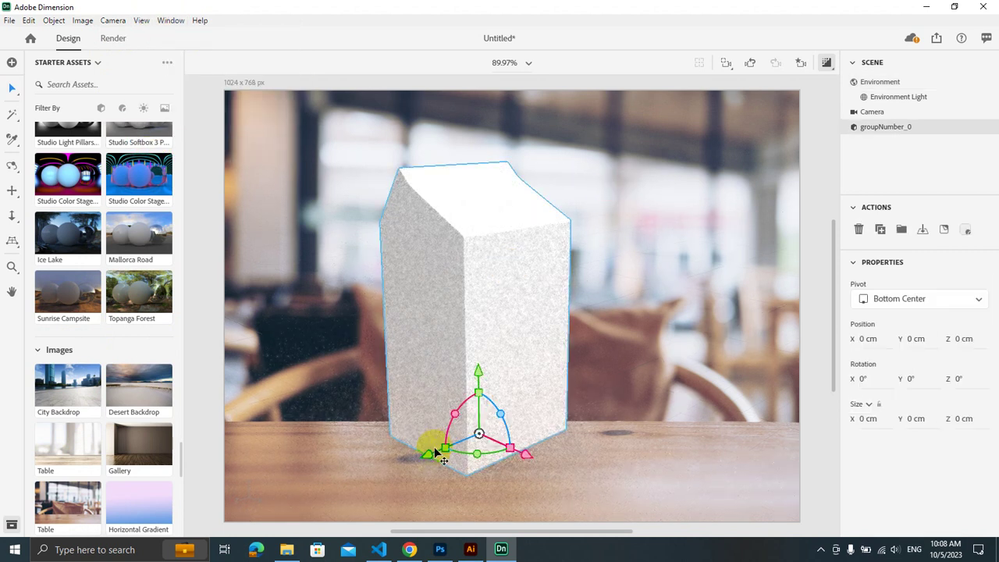
drag(421, 459, 360, 495)
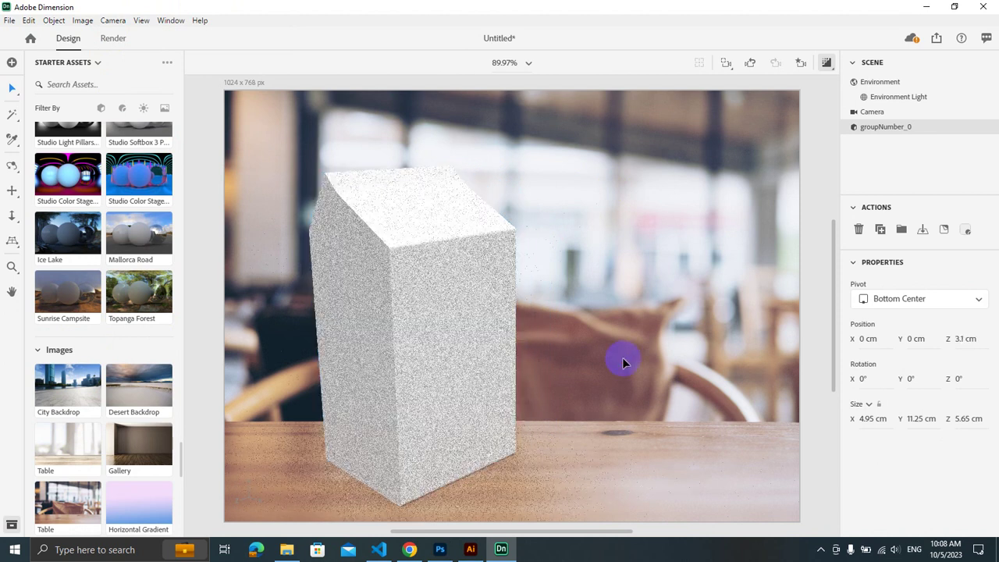
click(622, 361)
Select the carton body and browse the lights and materials in the starter assets as far as the Adobe Standard Materials
scroll(138, 283, down, 5)
scroll(140, 287, up, 5)
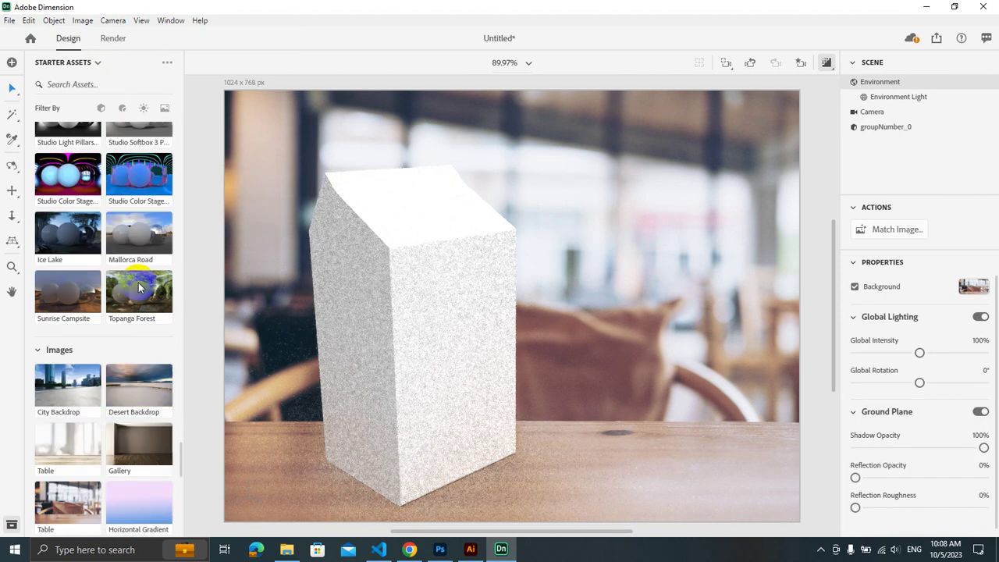
scroll(138, 282, up, 2)
click(439, 267)
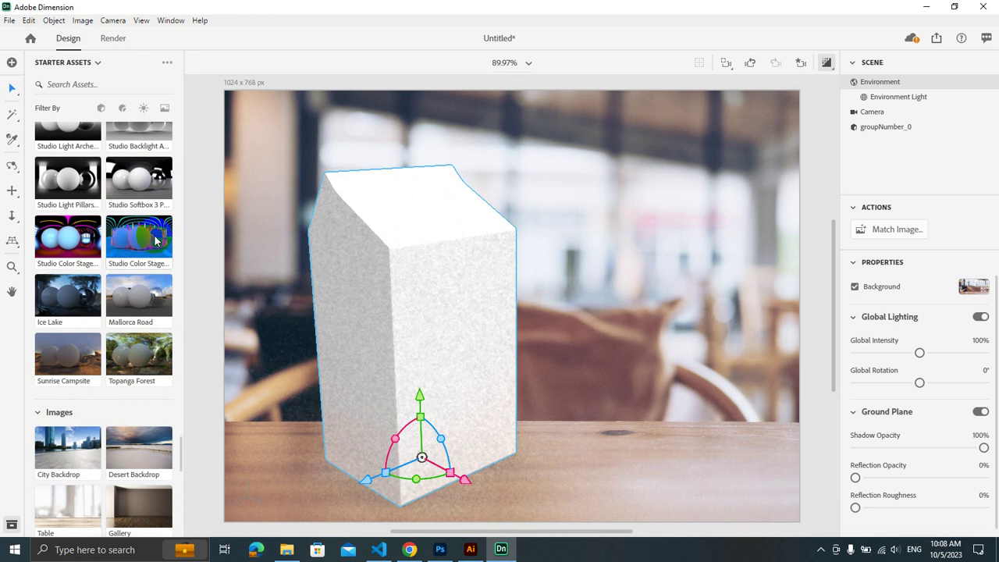
scroll(128, 223, up, 8)
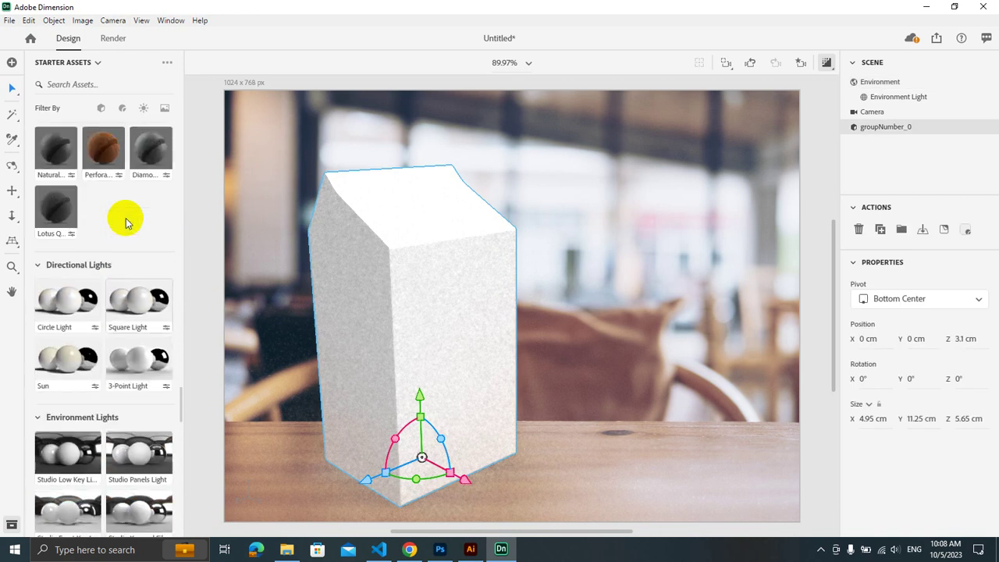
scroll(126, 218, up, 15)
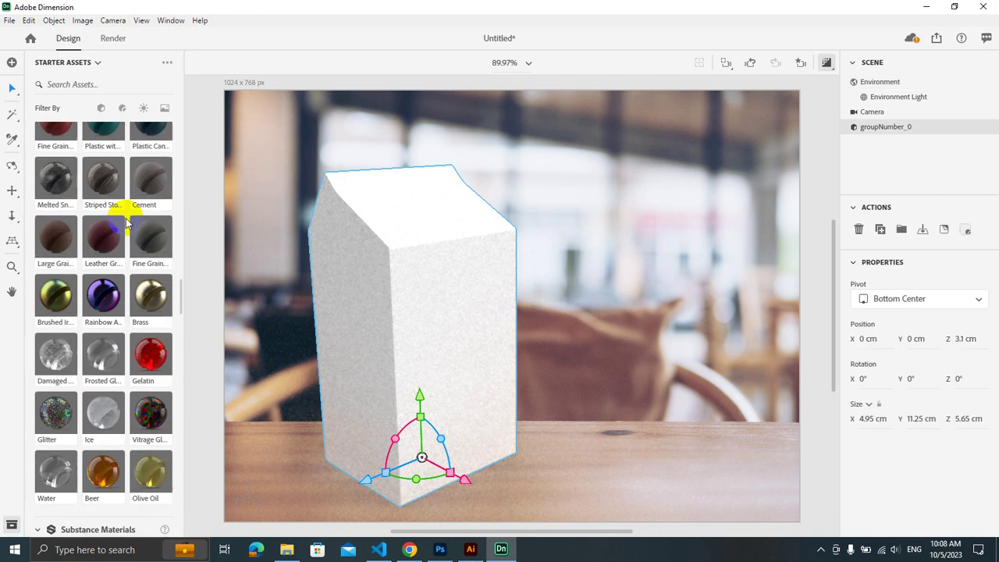
scroll(126, 222, up, 7)
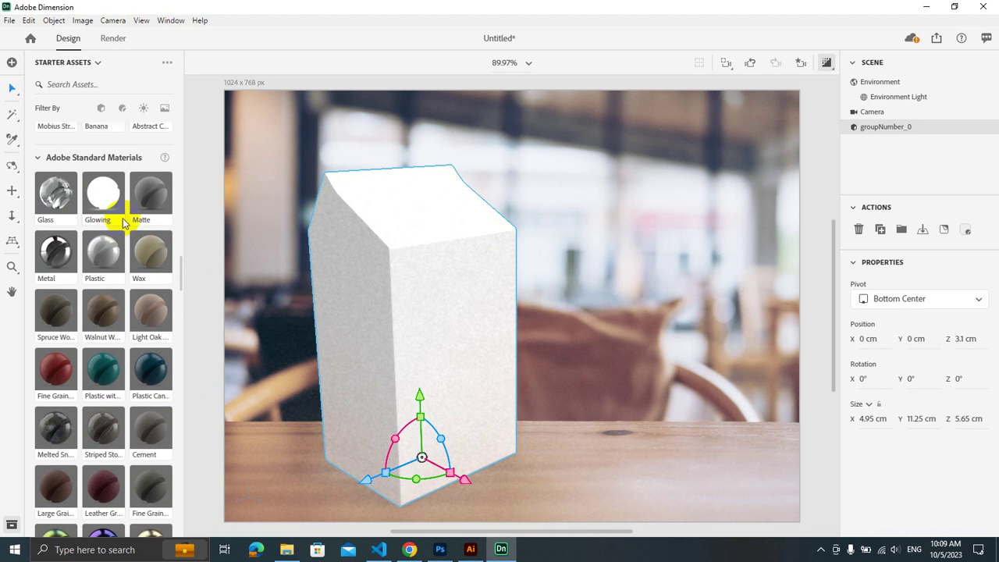
Apply the Plastic standard material to the carton model and look through the starter models
drag(109, 239, 375, 257)
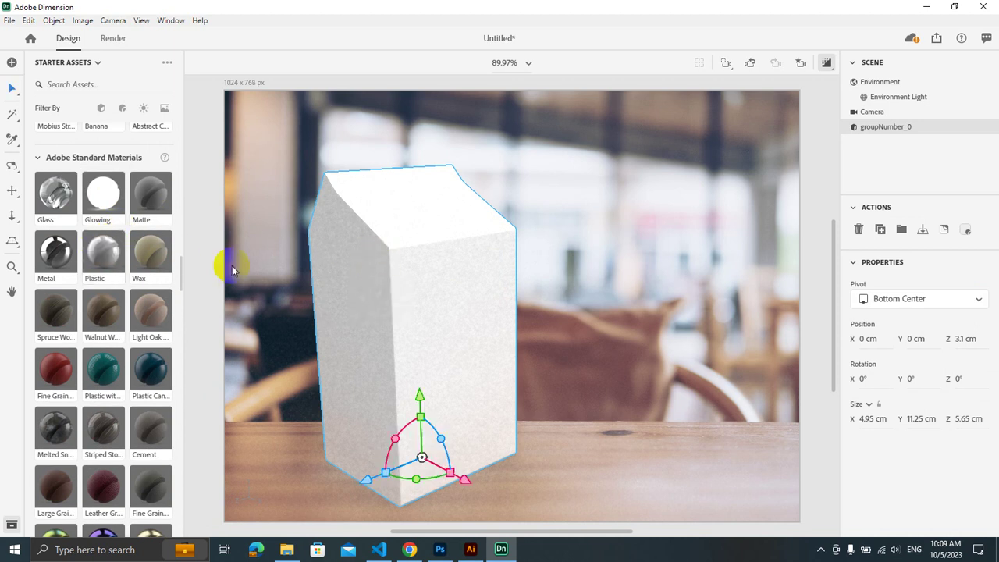
scroll(93, 242, up, 5)
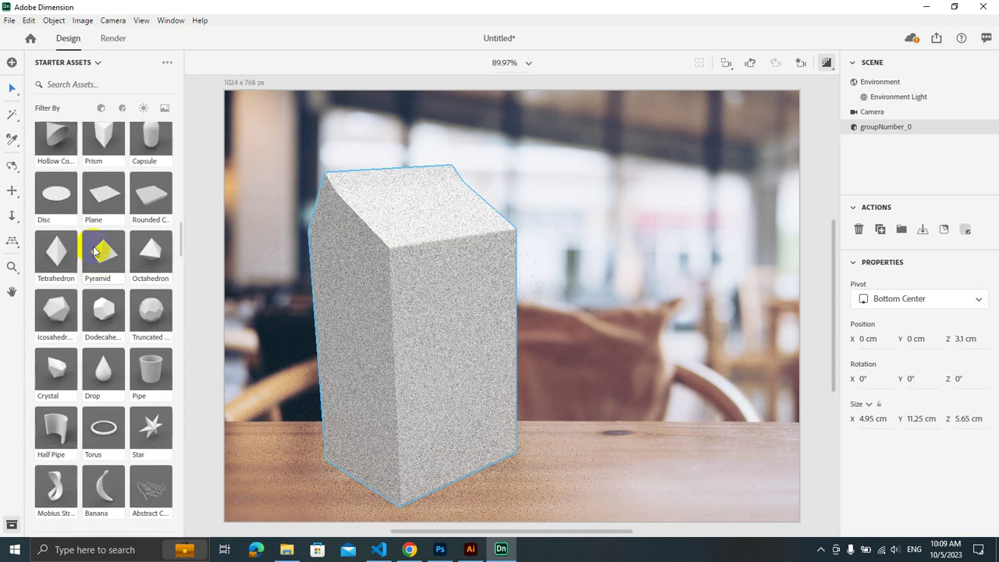
scroll(93, 249, up, 6)
scroll(93, 248, down, 4)
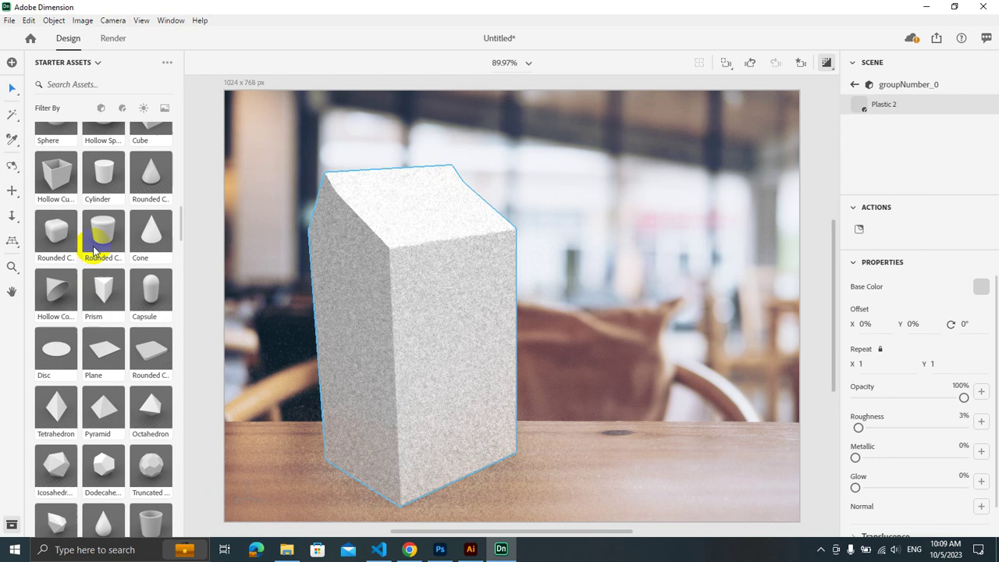
scroll(93, 248, down, 2)
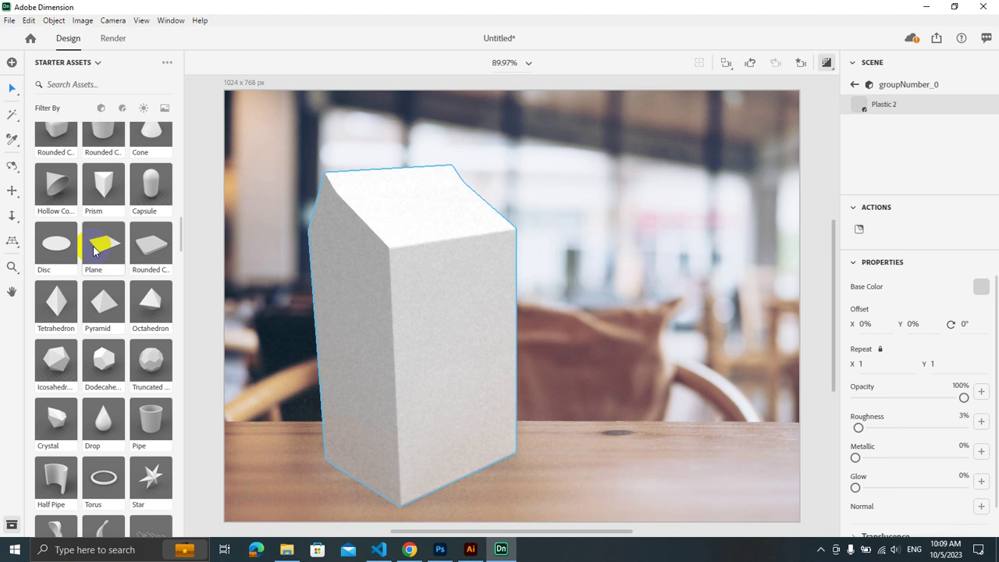
scroll(93, 248, up, 5)
scroll(93, 251, up, 15)
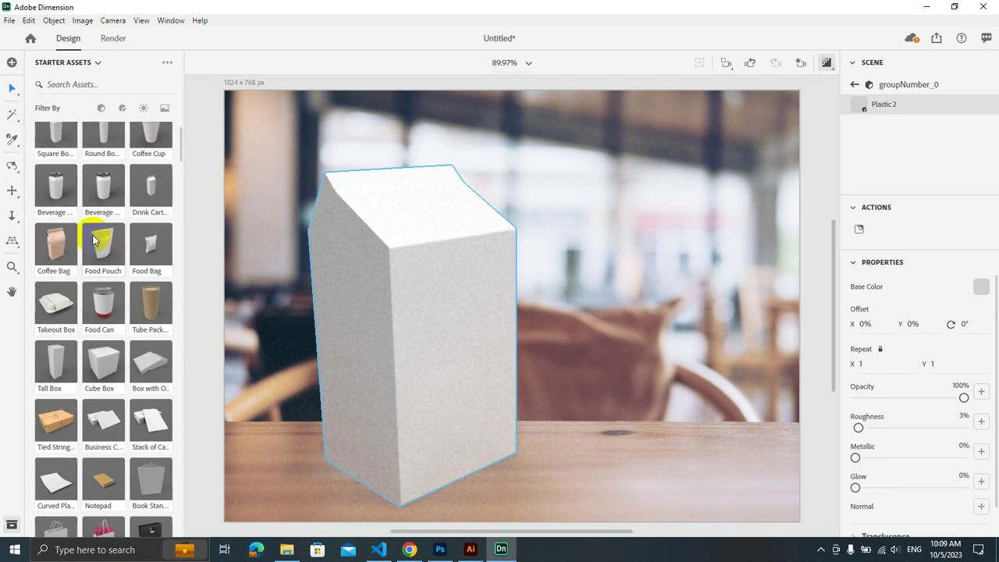
scroll(93, 240, up, 1)
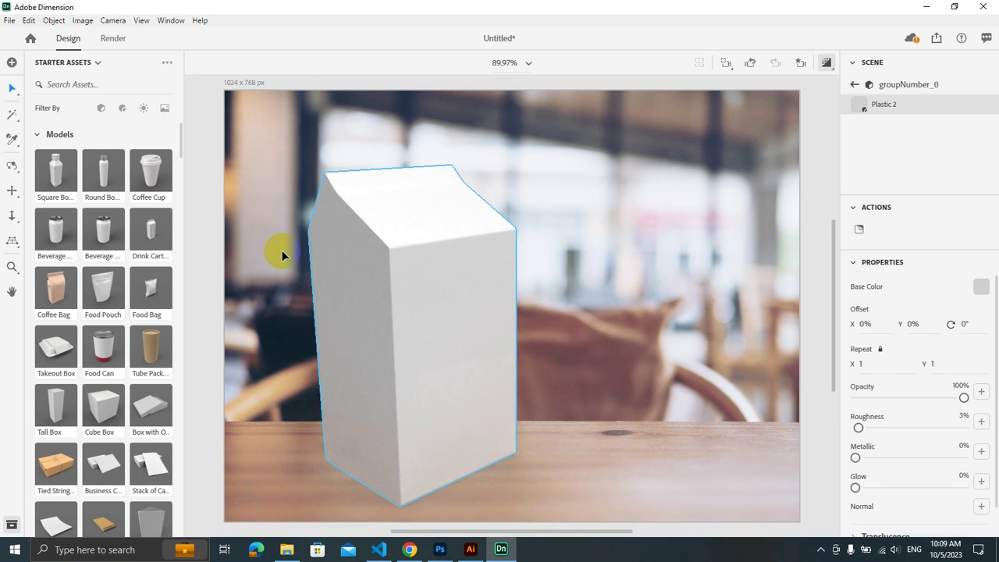
Delete the carton model from the scene and switch to the carton drawing in Illustrator
click(435, 252)
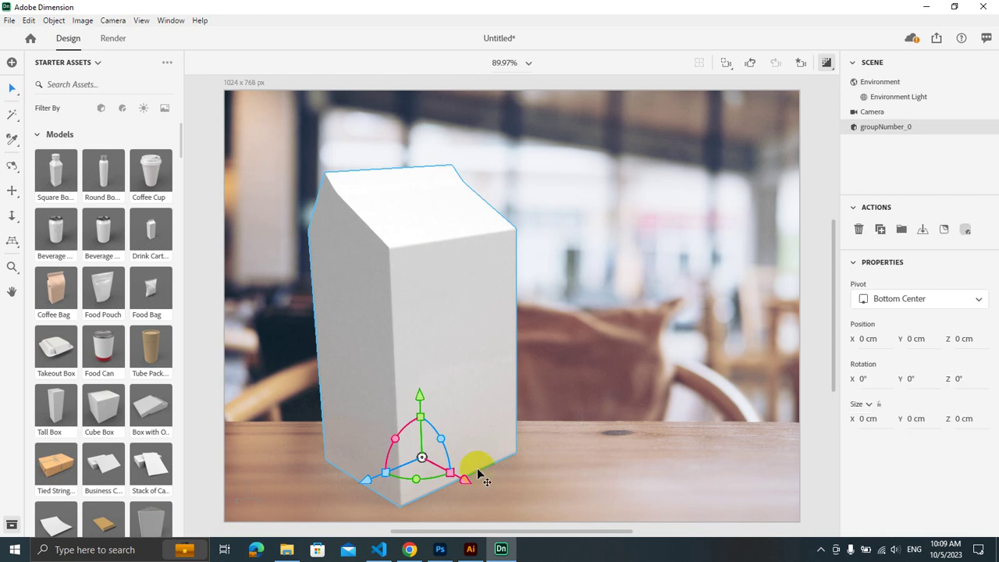
key(Delete)
click(472, 544)
click(454, 378)
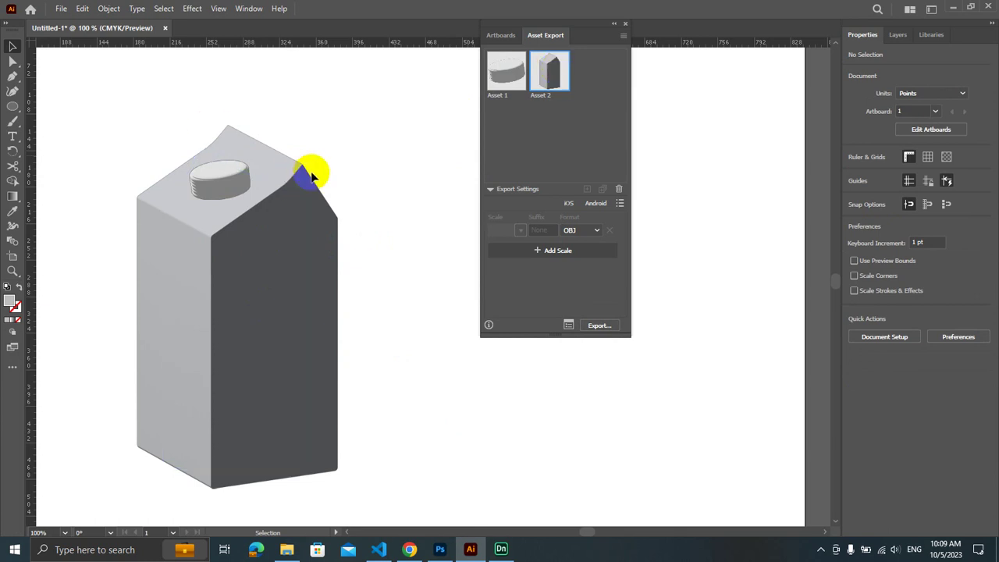
Remove Asset 2, the carton, from the assets collected for export and close the export settings
click(556, 84)
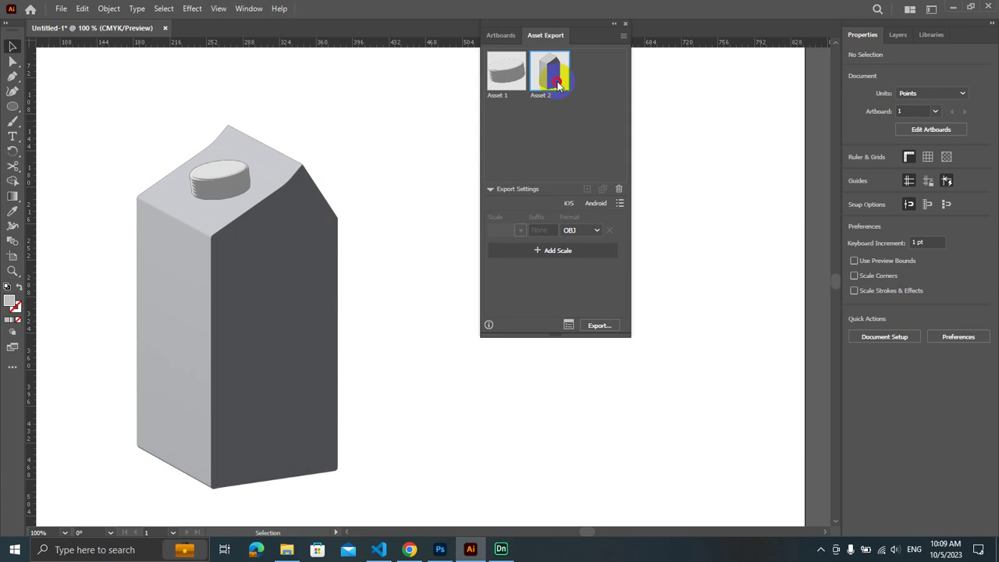
click(618, 189)
click(625, 23)
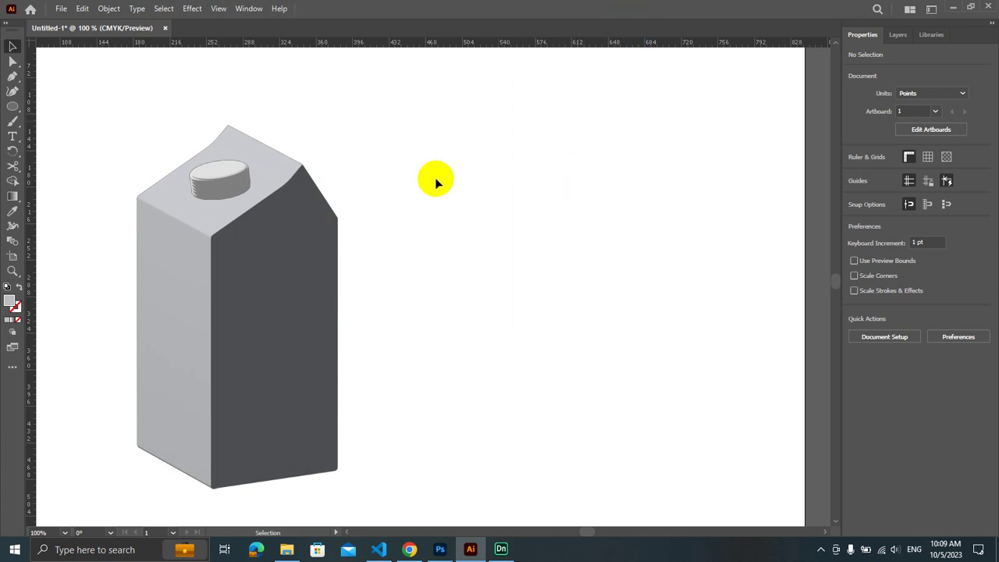
Move the carton away from the cap and remove its 3D and Materials effect
drag(251, 280, 430, 251)
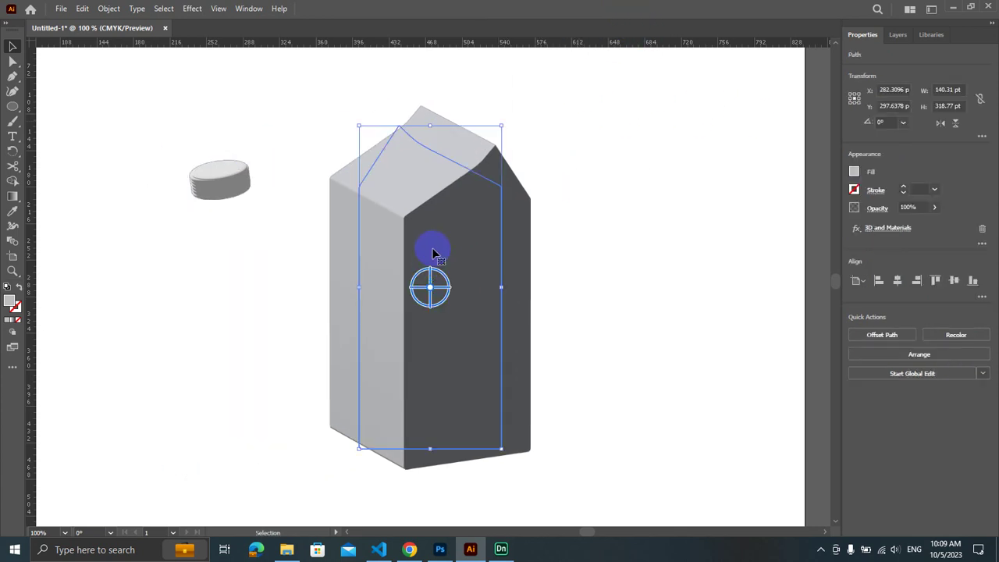
click(982, 228)
click(646, 229)
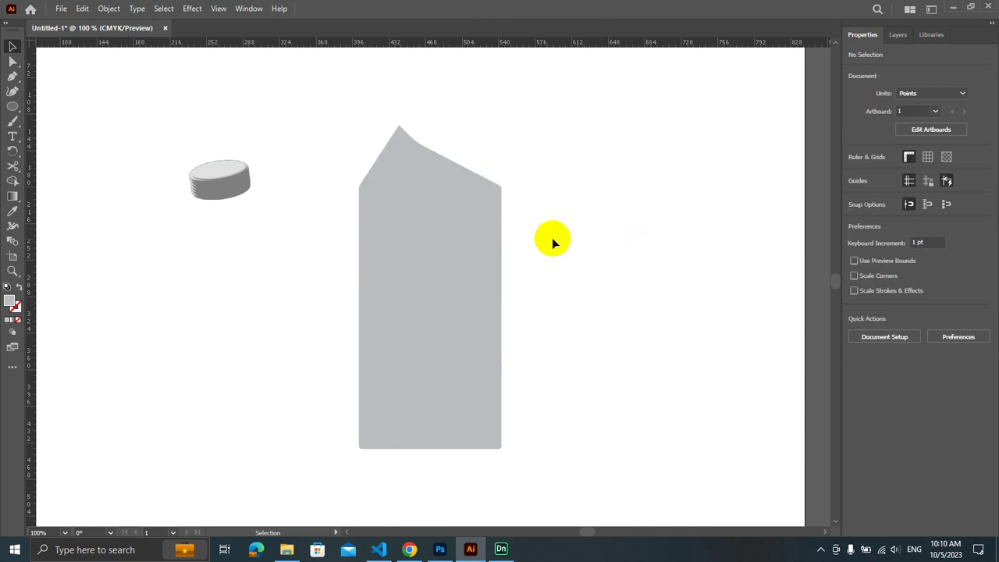
Move the flat carton shape closer to the cap, to about X 412 pt, Y 316 pt
click(423, 191)
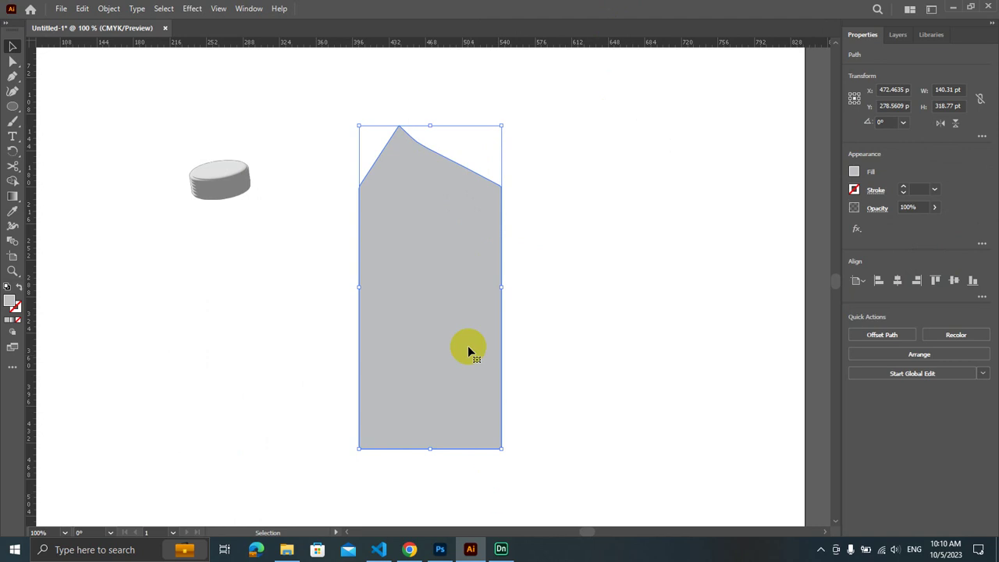
scroll(420, 237, up, 2)
scroll(421, 236, down, 2)
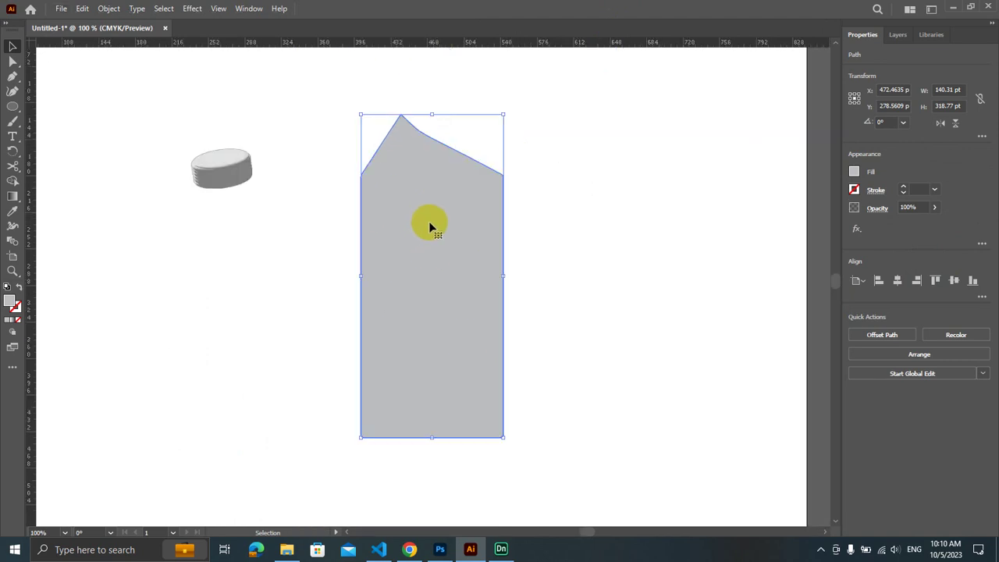
click(546, 196)
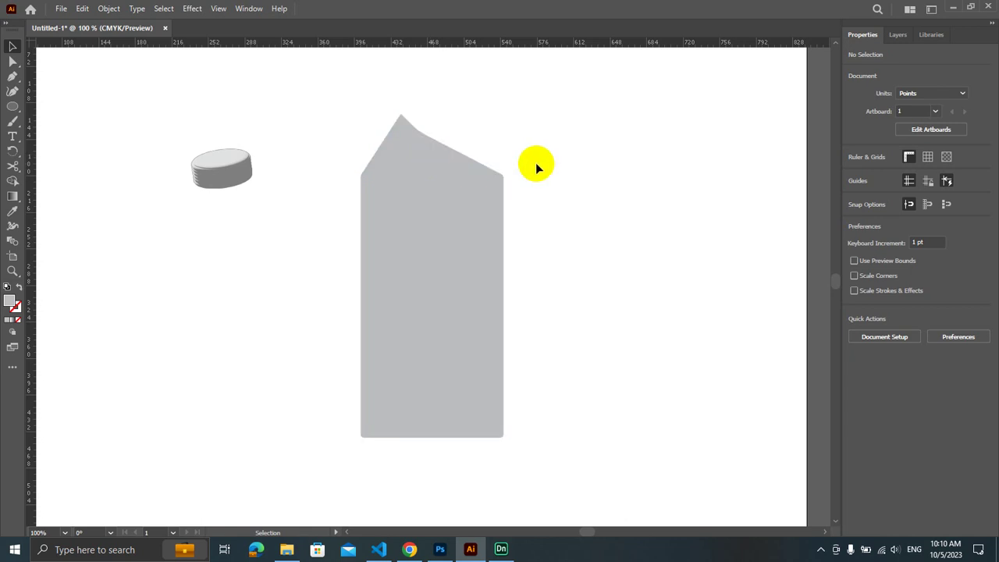
drag(468, 194, 422, 222)
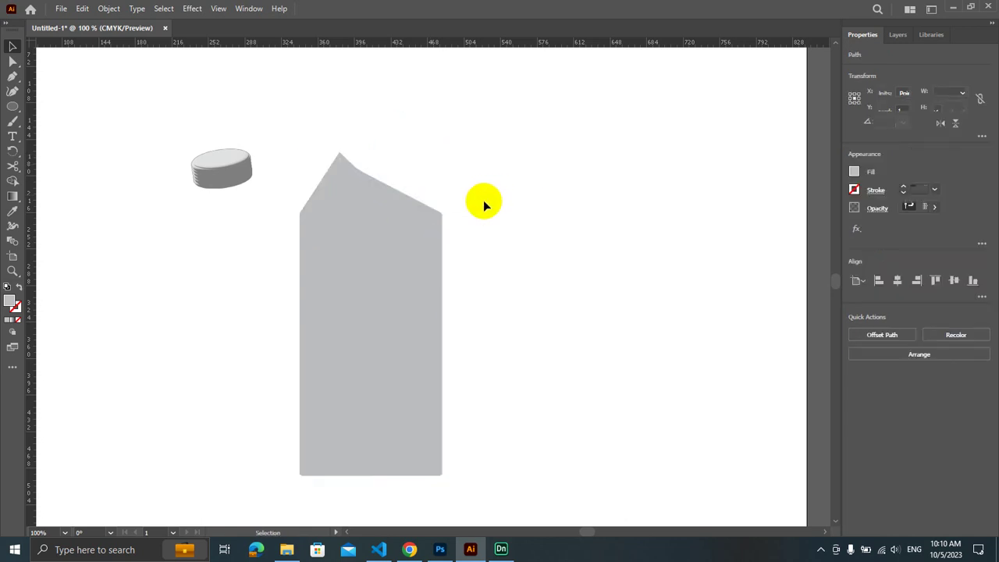
click(484, 203)
Try a 3D Revolve on the flat carton shape with the offset direction from Right Edge, and remove the effect
click(425, 209)
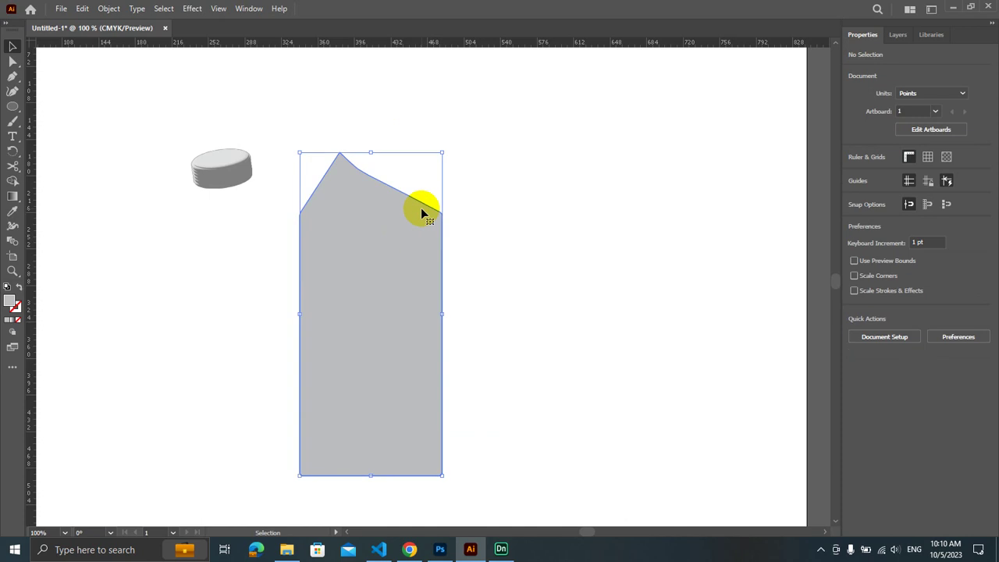
click(192, 8)
mouse_move(228, 81)
click(323, 95)
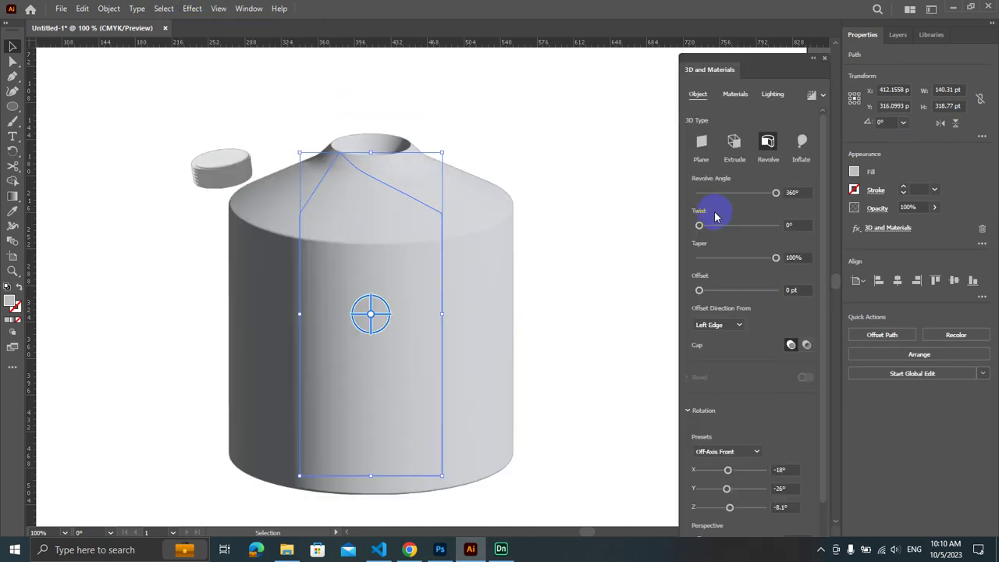
click(709, 325)
click(718, 352)
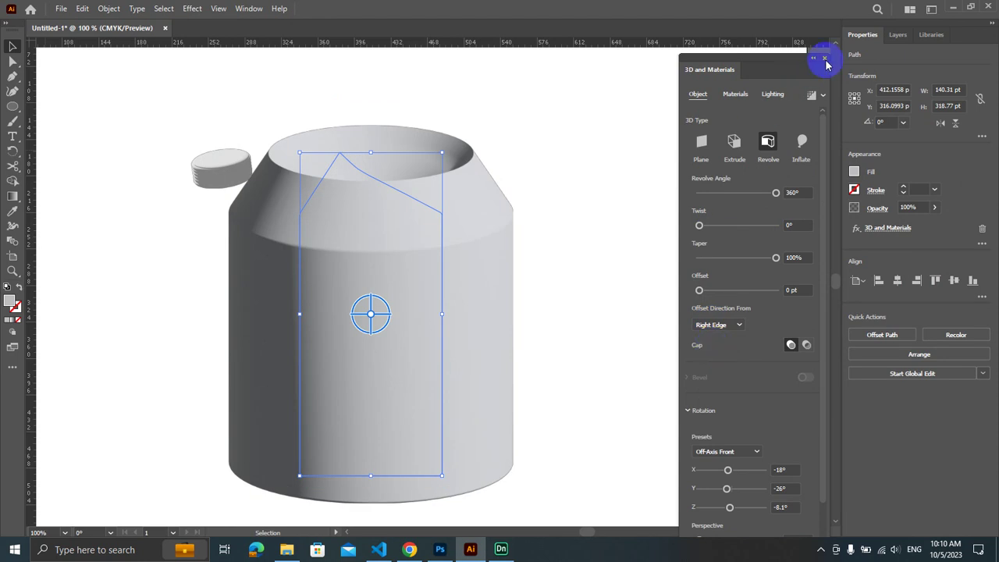
click(984, 230)
click(556, 242)
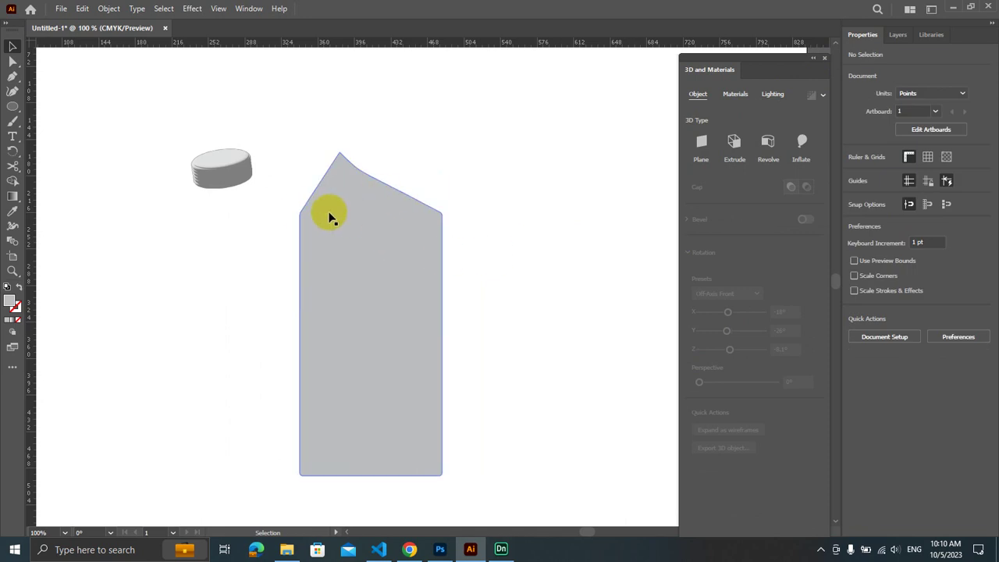
Try adding a rectangle of about 12.7 by 19.5 pt at the carton shape's left shoulder, and delete it
scroll(313, 194, up, 3)
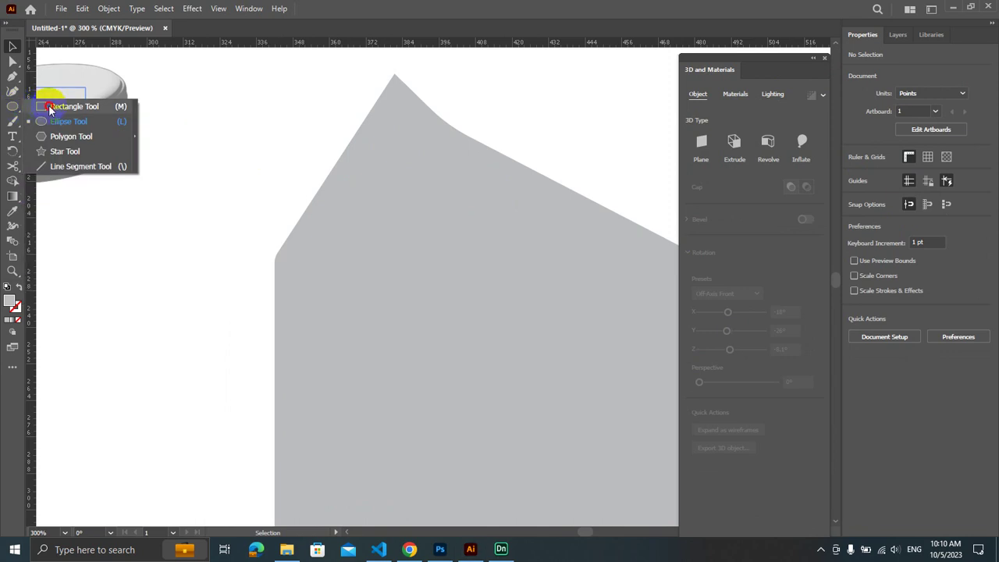
click(52, 106)
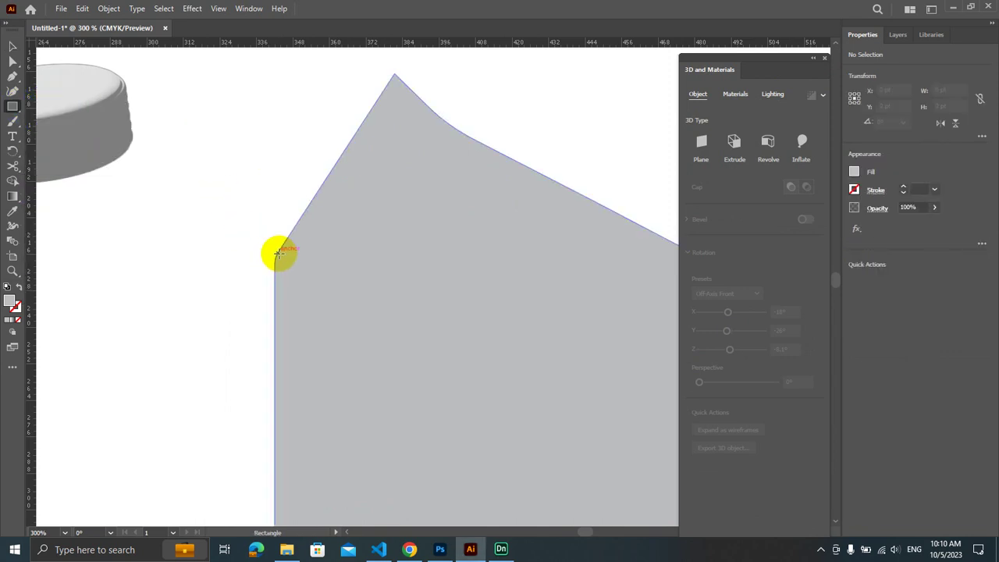
drag(278, 253, 316, 192)
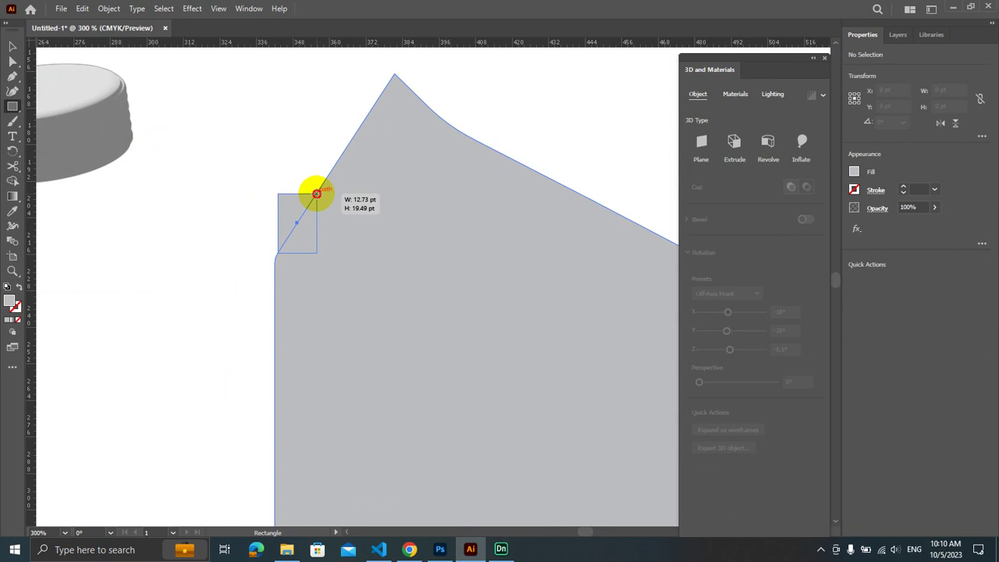
drag(316, 192, 313, 194)
scroll(220, 197, up, 2)
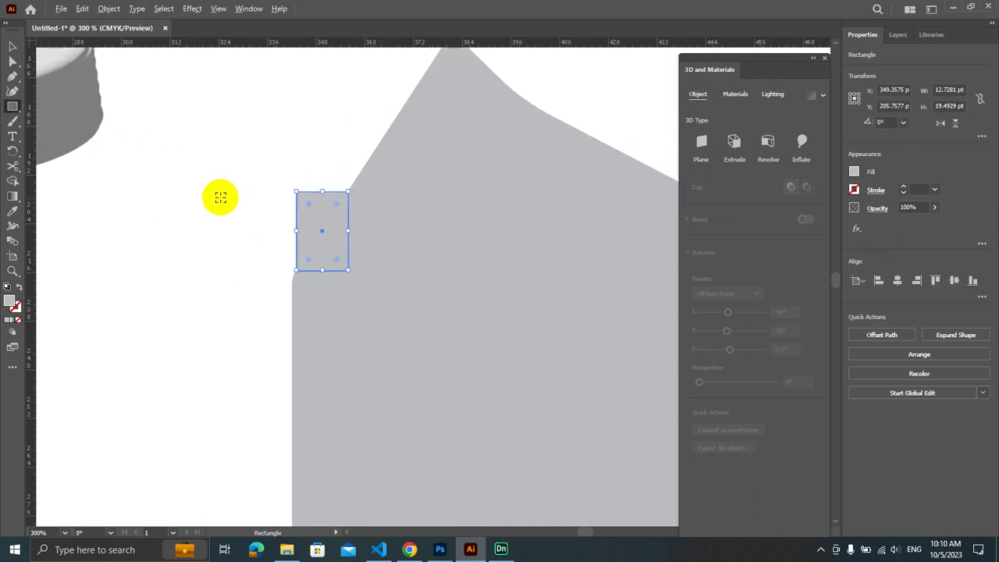
drag(202, 138, 508, 359)
click(75, 238)
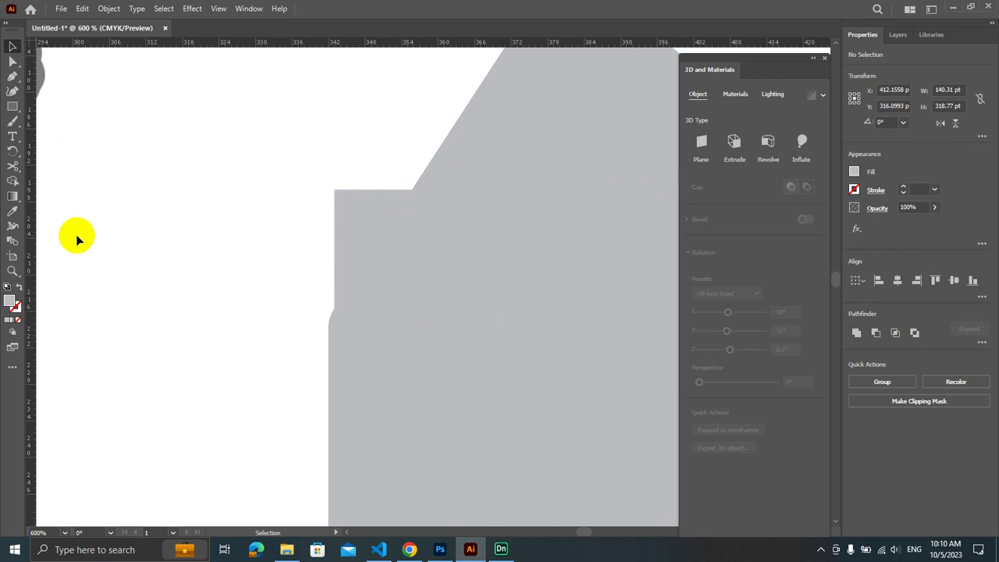
scroll(76, 234, down, 2)
click(207, 218)
key(Delete)
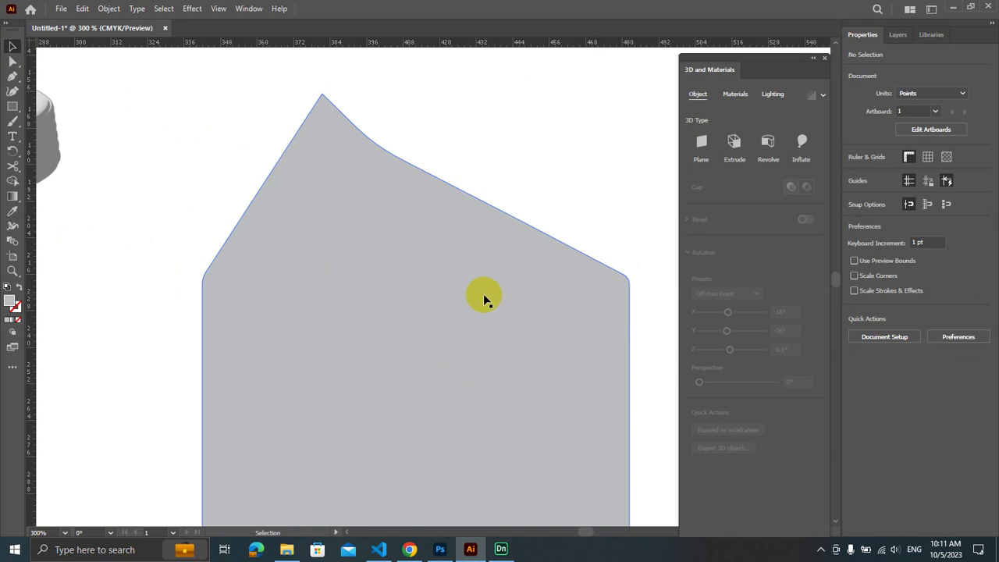
Draw a rectangle covering the carton shape's sloped top down to its right shoulder corner, and select both shapes
scroll(482, 294, down, 2)
scroll(567, 273, up, 1)
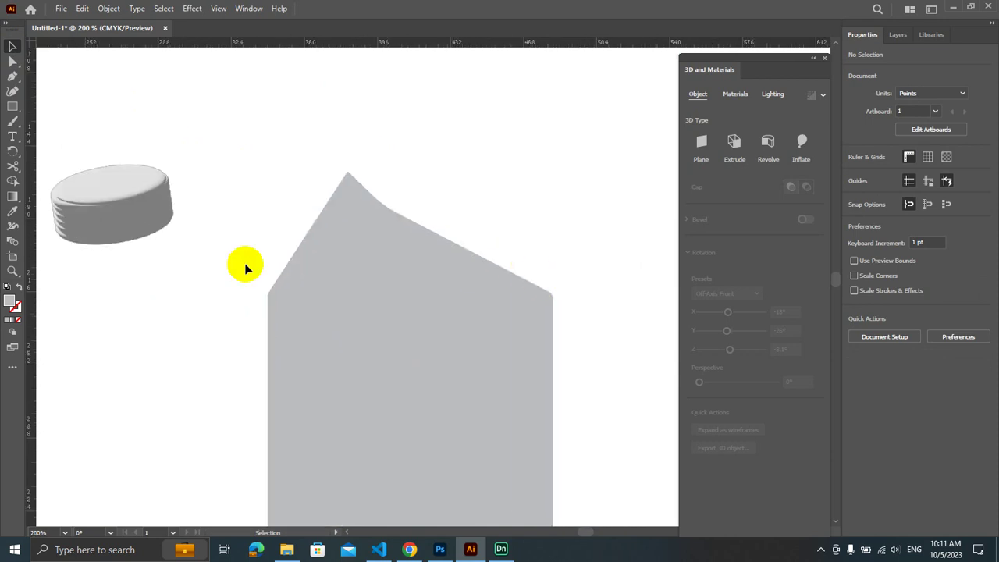
click(13, 106)
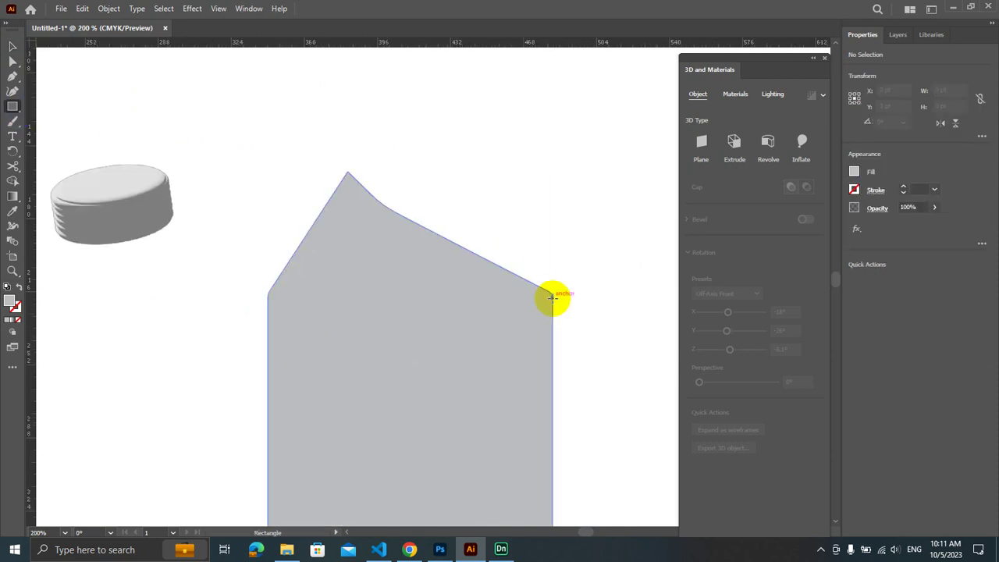
drag(552, 296, 625, 390)
key(v)
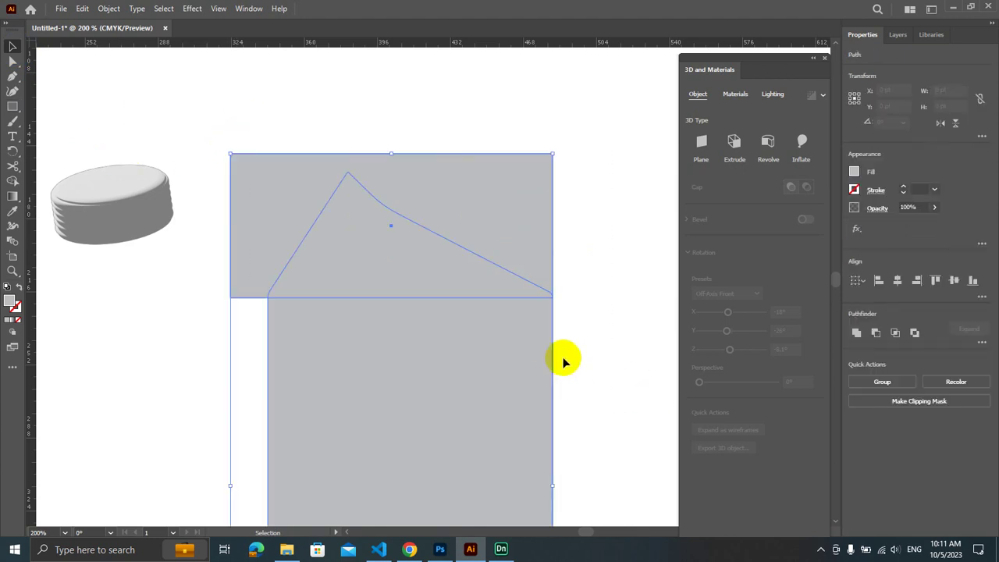
Cut the carton shape off at shoulder height with the Shape Builder tool and remove the sloped top piece
click(12, 181)
drag(593, 257, 249, 262)
click(13, 46)
drag(332, 175, 397, 123)
key(ctrl+shift+bracketleft)
click(398, 130)
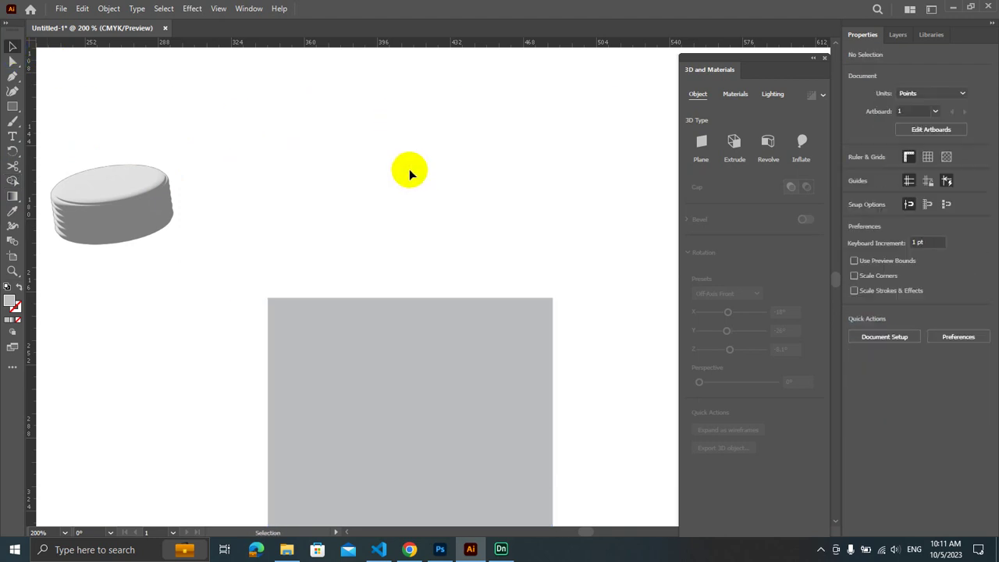
Move the rectangular carton body directly below the cap, to about X 295 pt, Y 386 pt
key(ctrl+minus)
key(ctrl+minus)
key(ctrl+minus)
drag(434, 257, 308, 251)
click(495, 254)
key(ctrl+plus)
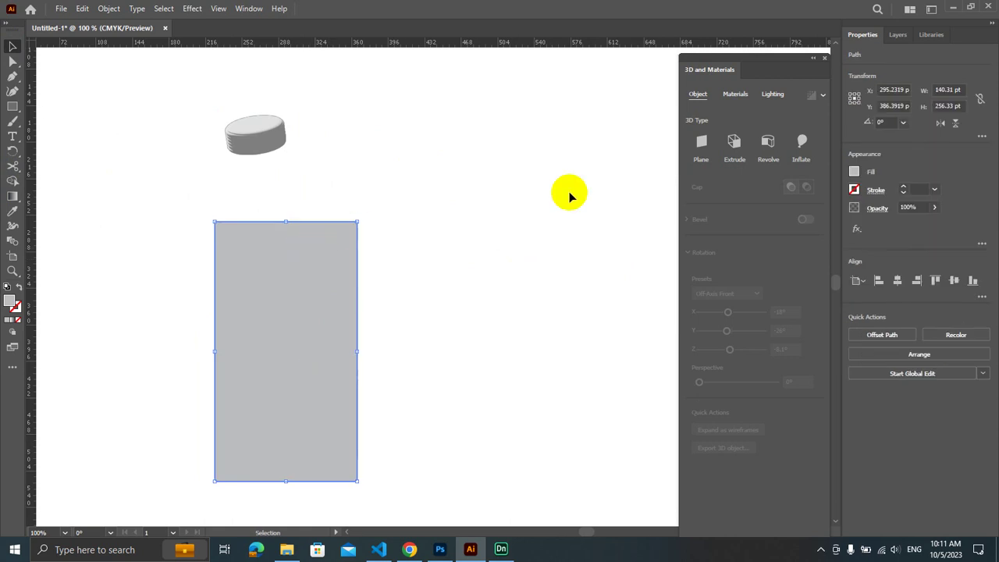
Extrude the rectangular carton body in 3D to a depth of 115 pt
click(734, 146)
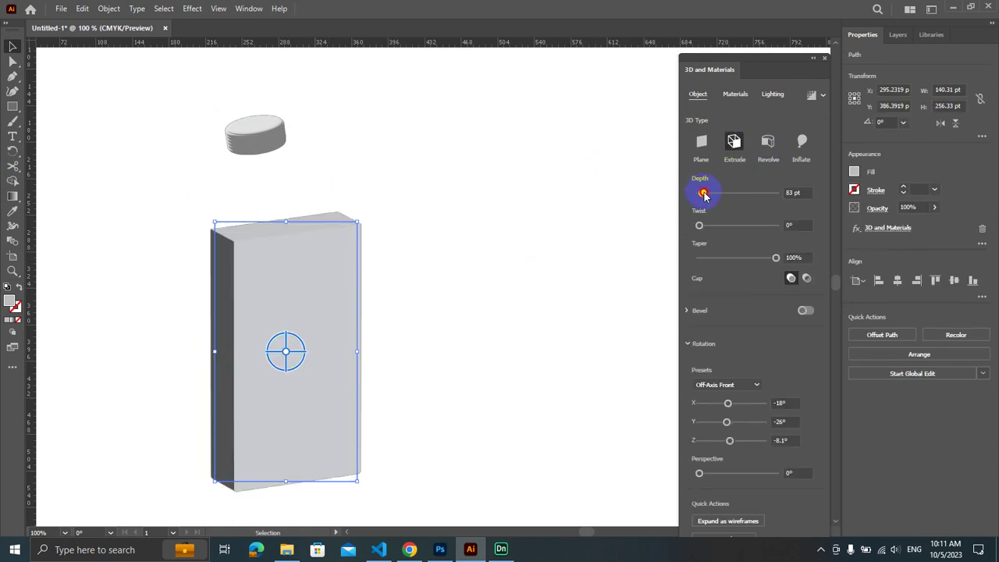
drag(704, 195, 705, 196)
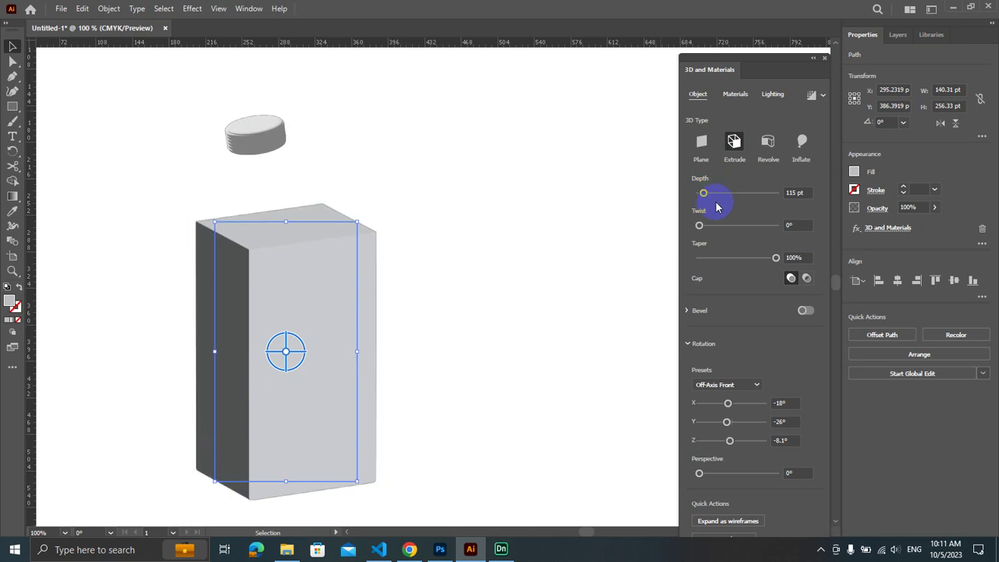
click(595, 220)
Select the extruded carton body and set its rotation preset to Off-Axis Back
click(287, 258)
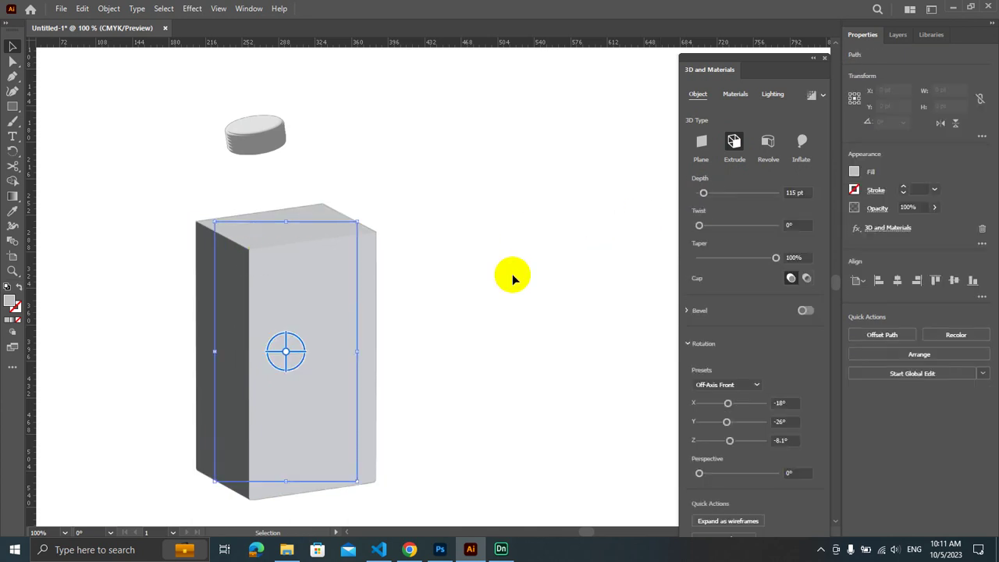
click(724, 384)
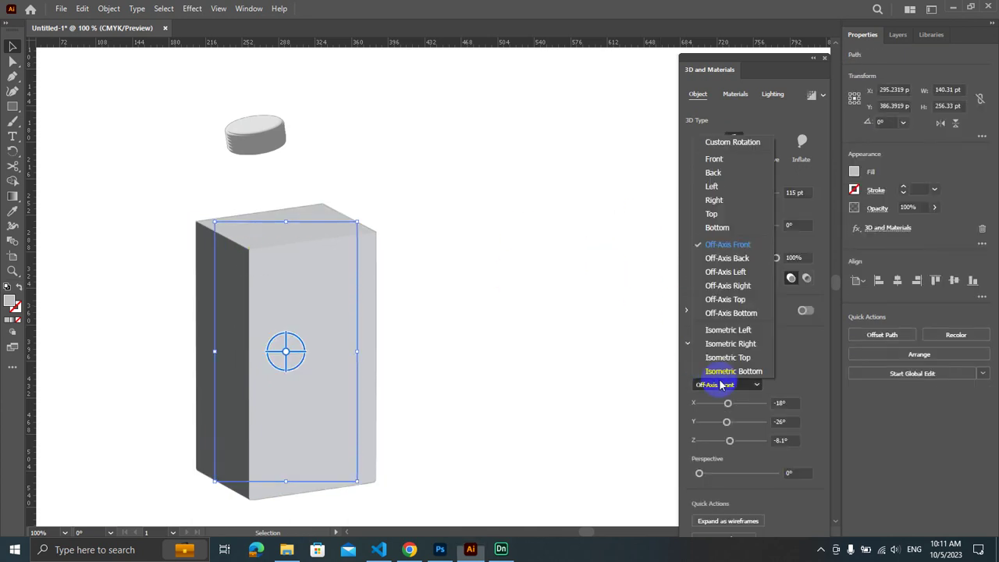
click(753, 260)
click(608, 232)
Move the rotated carton body up beneath the cap, placing its top face under the cap
drag(299, 242, 293, 180)
click(439, 195)
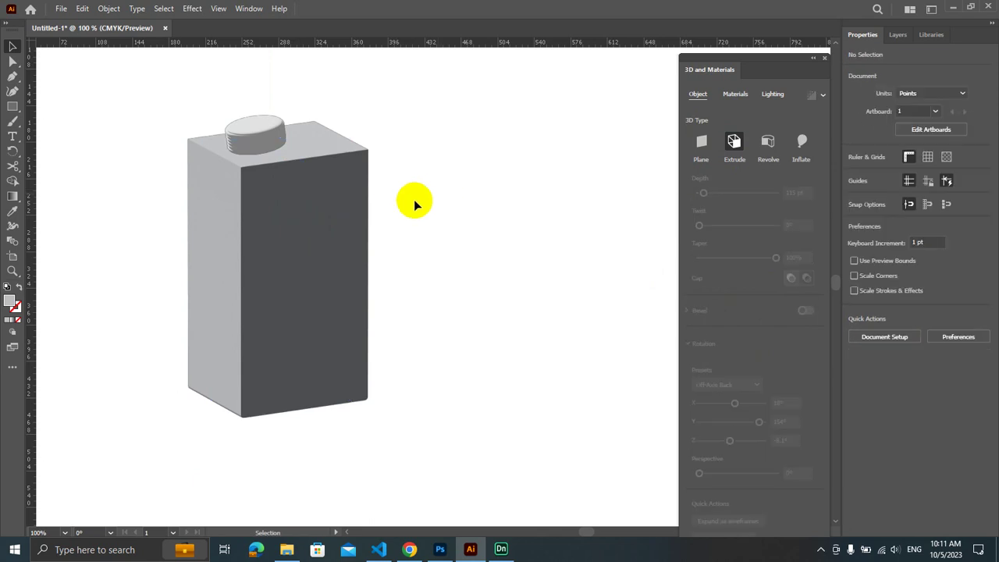
mouse_move(347, 212)
mouse_down()
mouse_move(345, 245)
mouse_move(350, 208)
mouse_up()
click(473, 207)
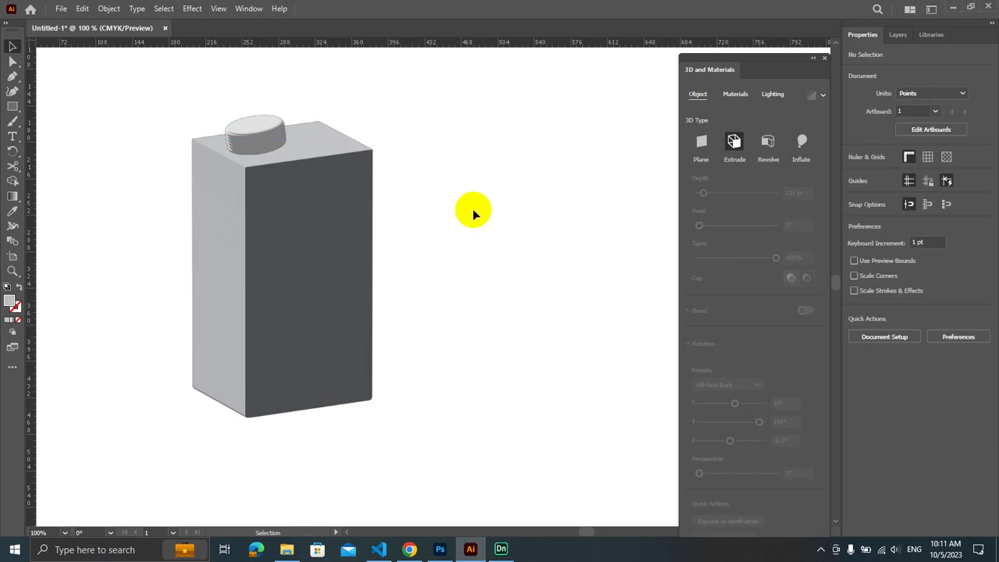
scroll(469, 218, down, 2)
scroll(469, 218, up, 2)
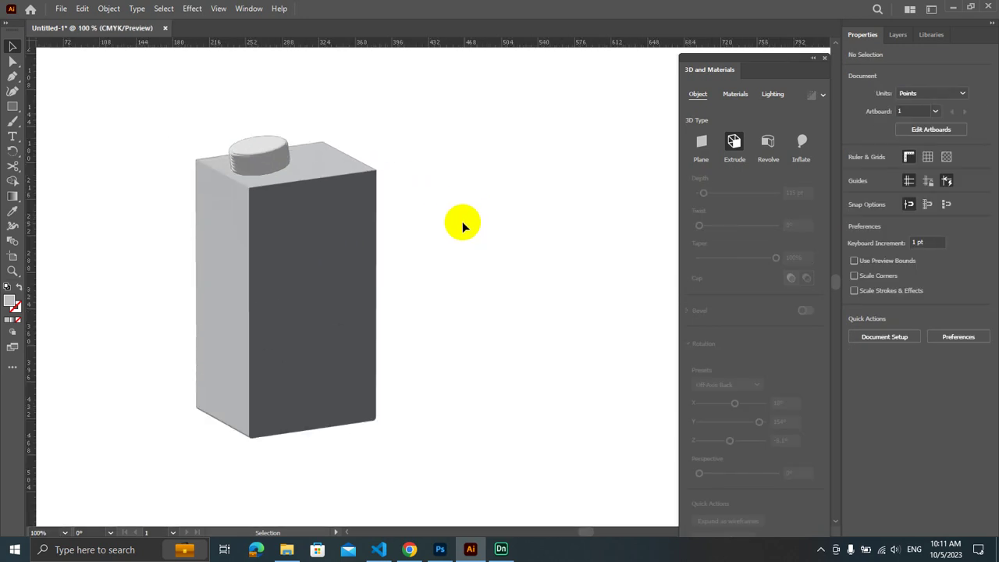
scroll(233, 211, down, 2)
scroll(365, 213, up, 3)
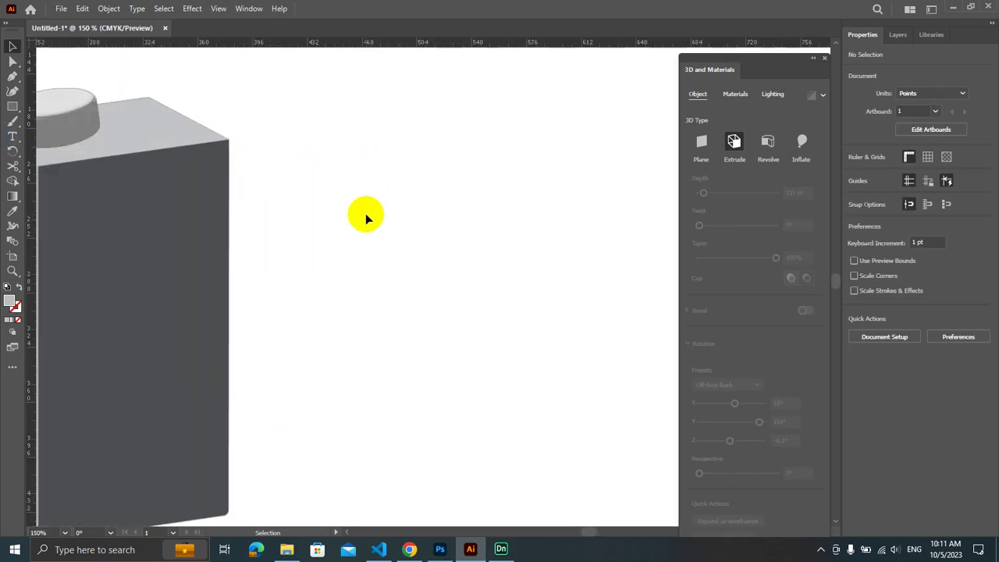
scroll(365, 213, down, 2)
scroll(328, 217, up, 1)
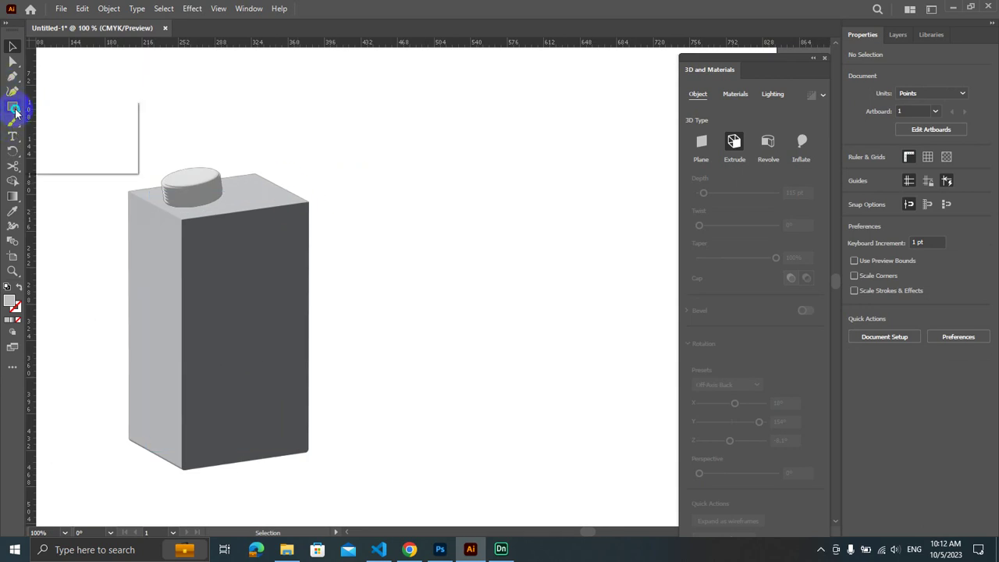
Draw a closed five-point profile, about 68 by 72 pt, in the empty space beside the carton with the Pen tool
click(12, 76)
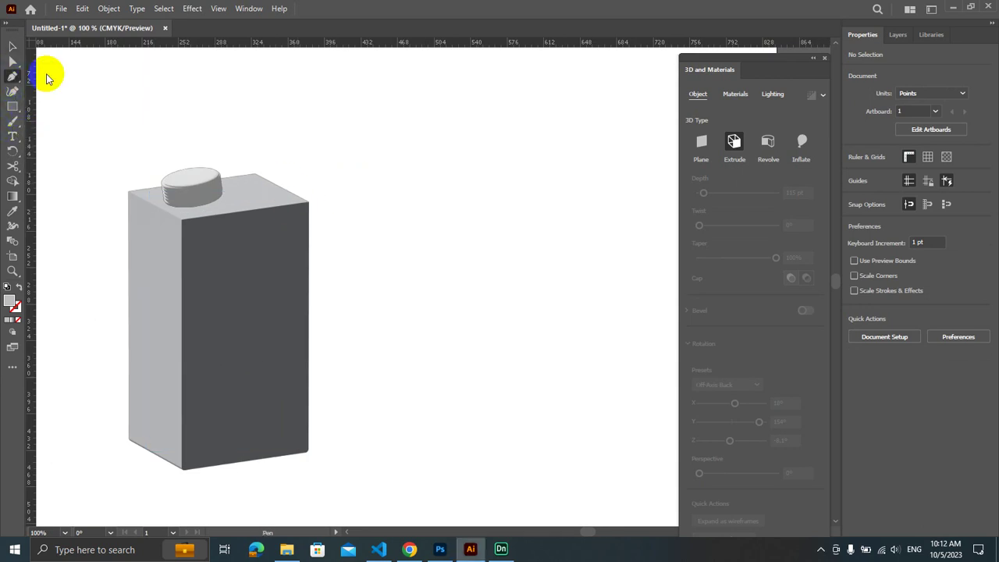
click(430, 200)
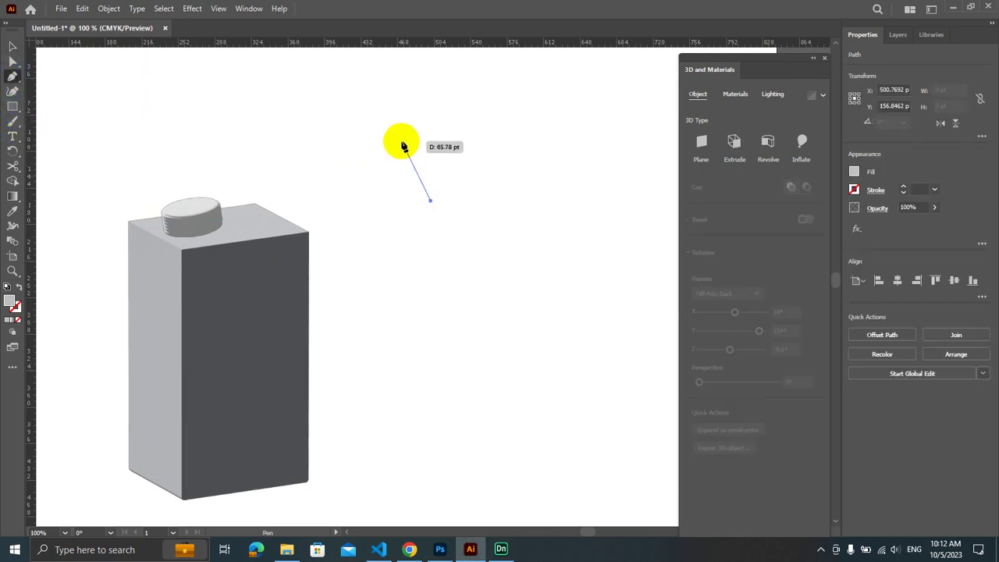
click(475, 156)
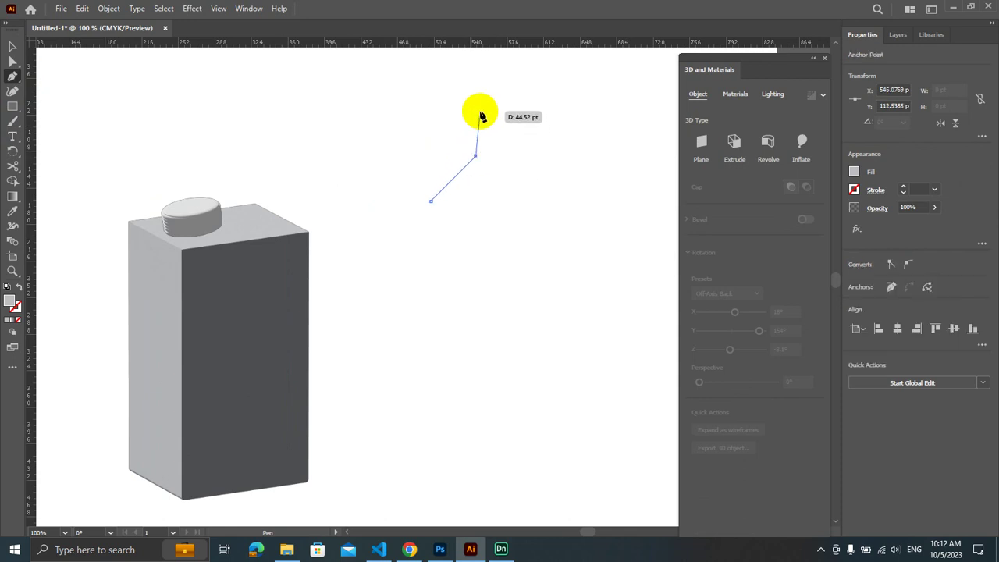
click(480, 113)
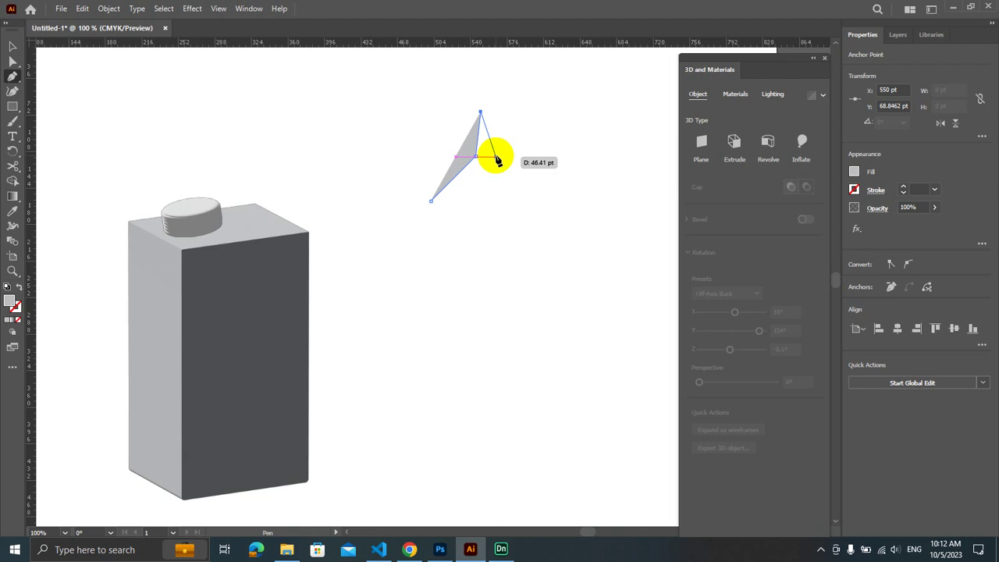
key(ctrl+z)
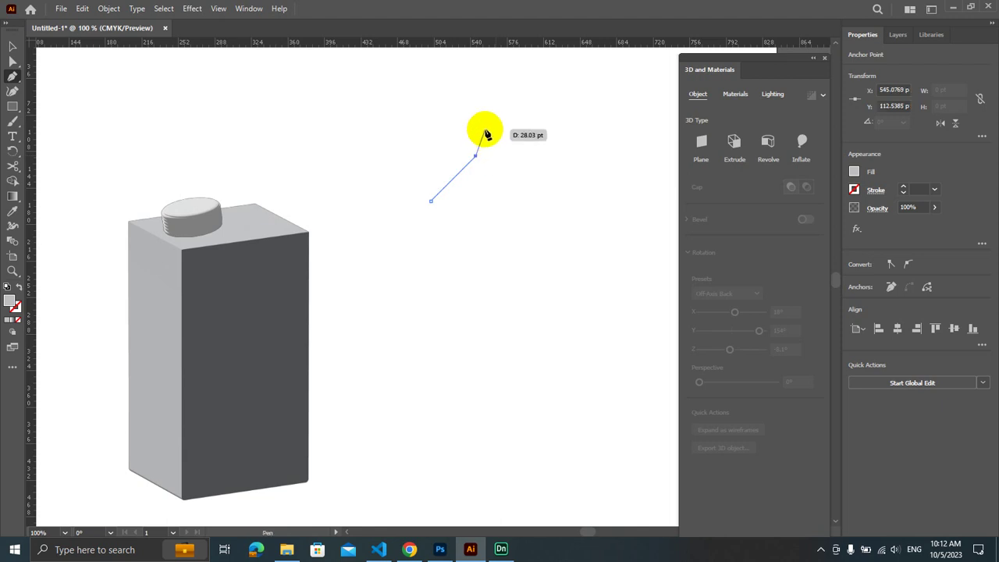
click(486, 128)
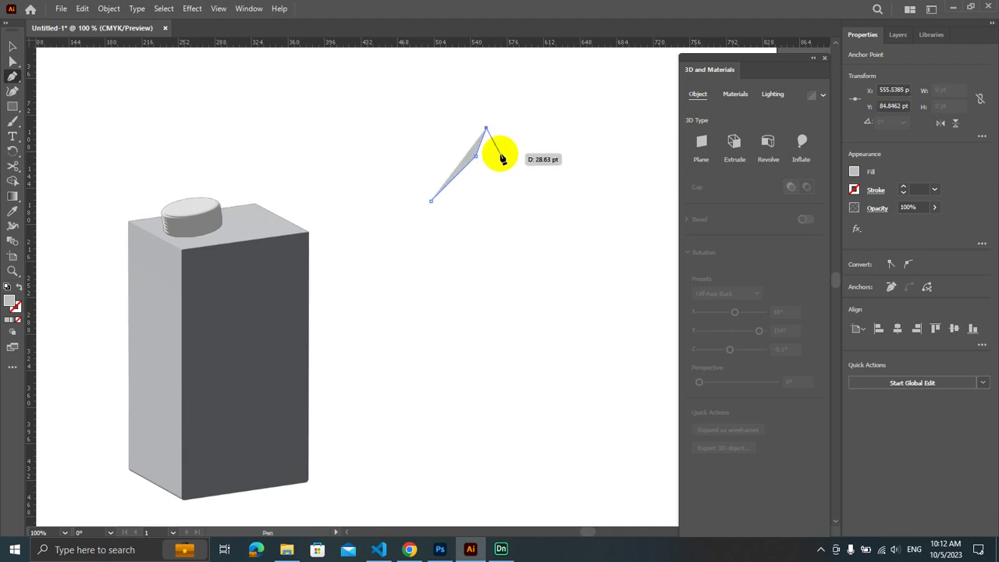
click(500, 153)
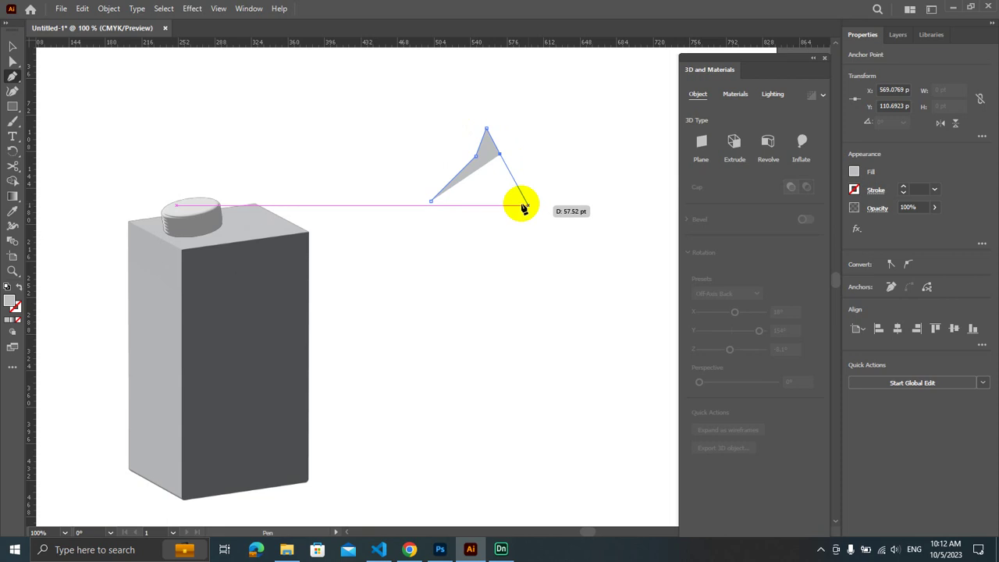
click(484, 196)
click(431, 200)
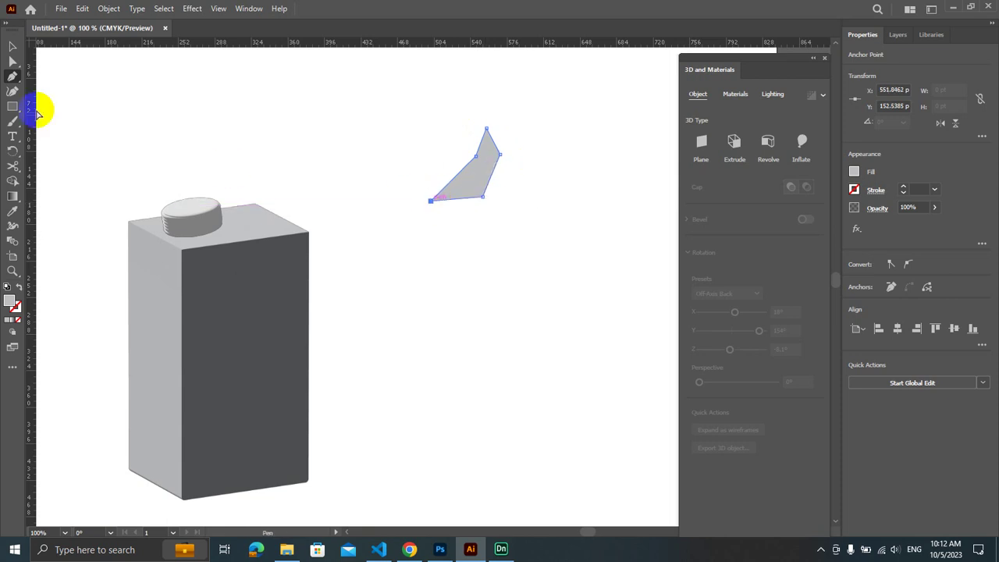
Move the five-point profile closer to the carton, to about X 486 pt, Y 193 pt
click(10, 68)
click(12, 47)
click(468, 167)
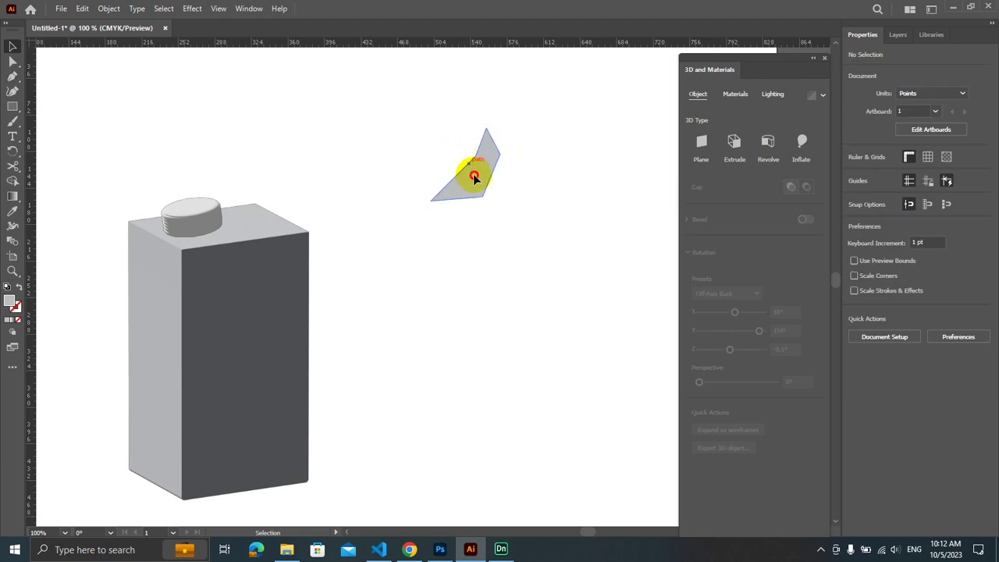
drag(474, 171, 419, 218)
key(ctrl+equal)
key(ctrl+equal)
key(ctrl+equal)
Revolve the five-point profile in 3D by 360° with the offset direction set to Right Edge
click(165, 29)
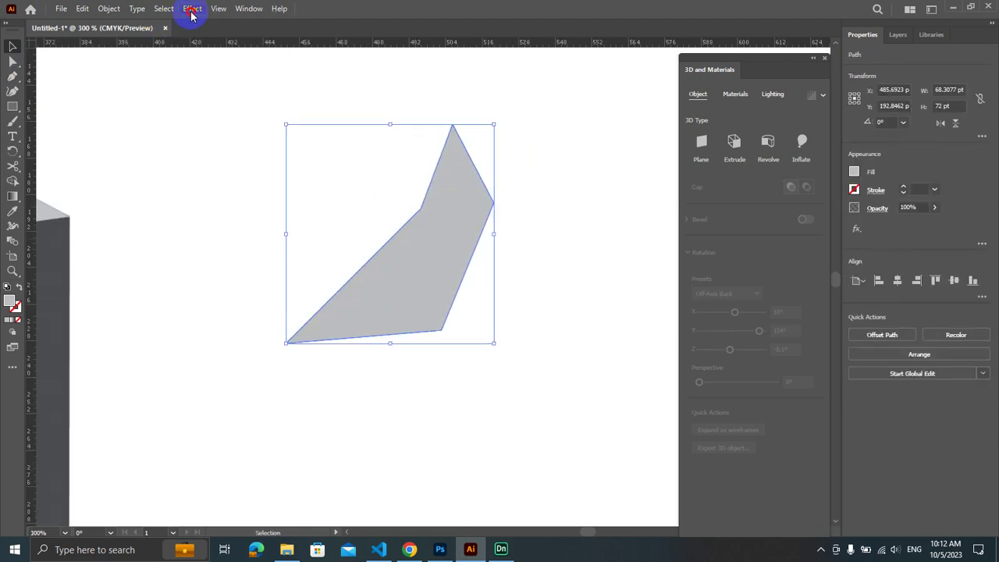
click(192, 9)
mouse_move(228, 81)
click(356, 97)
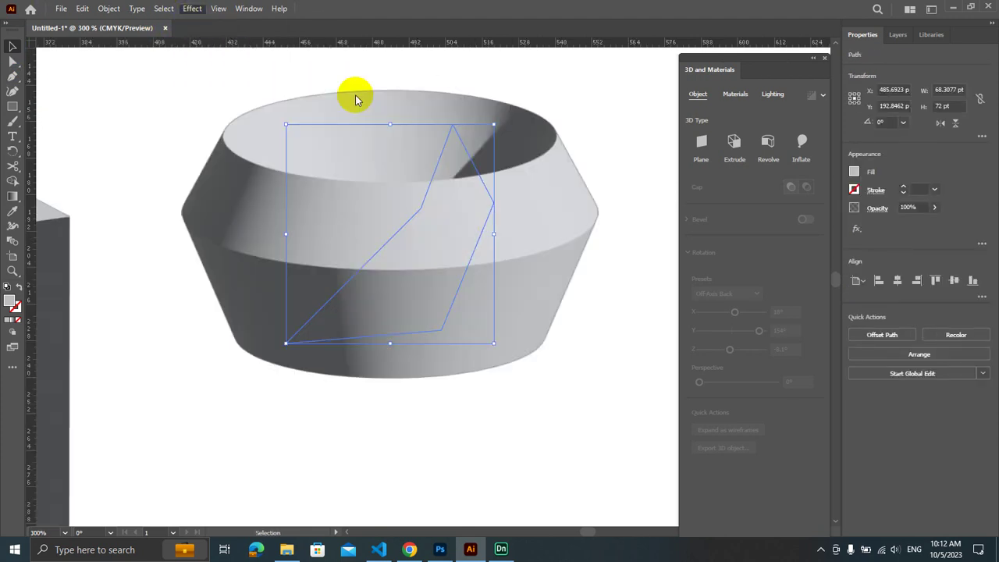
click(714, 324)
click(701, 351)
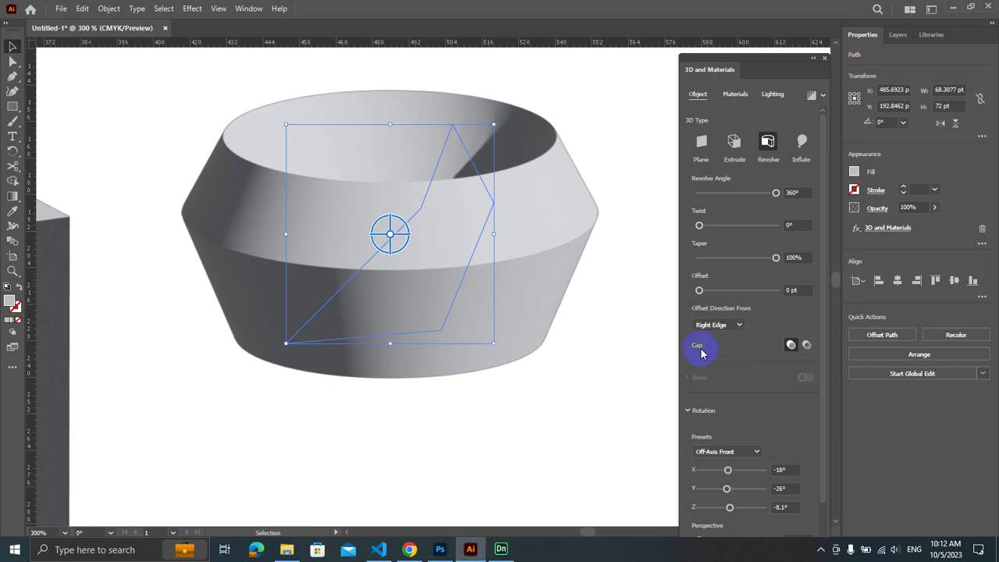
click(595, 346)
scroll(598, 341, down, 2)
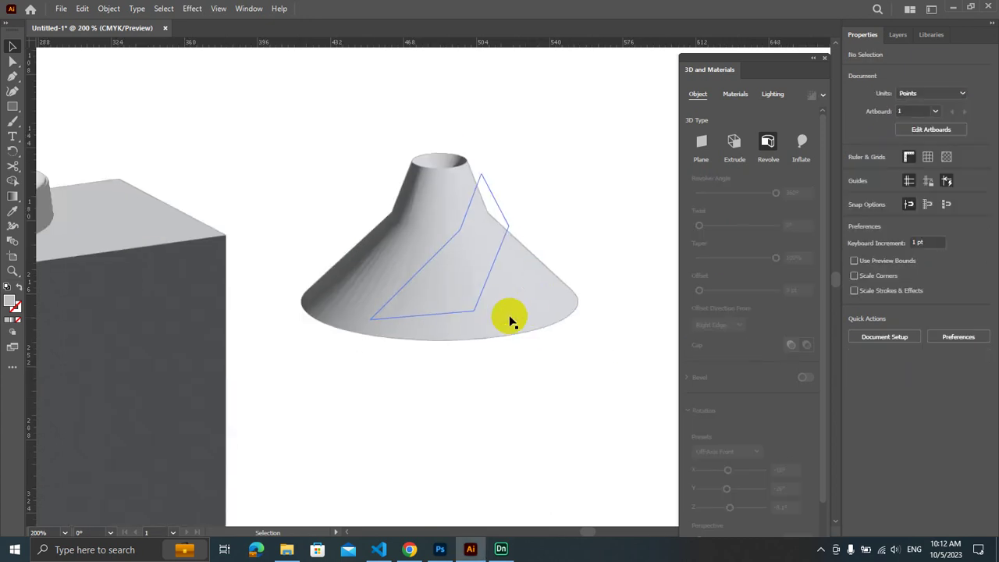
click(500, 306)
scroll(497, 285, up, 2)
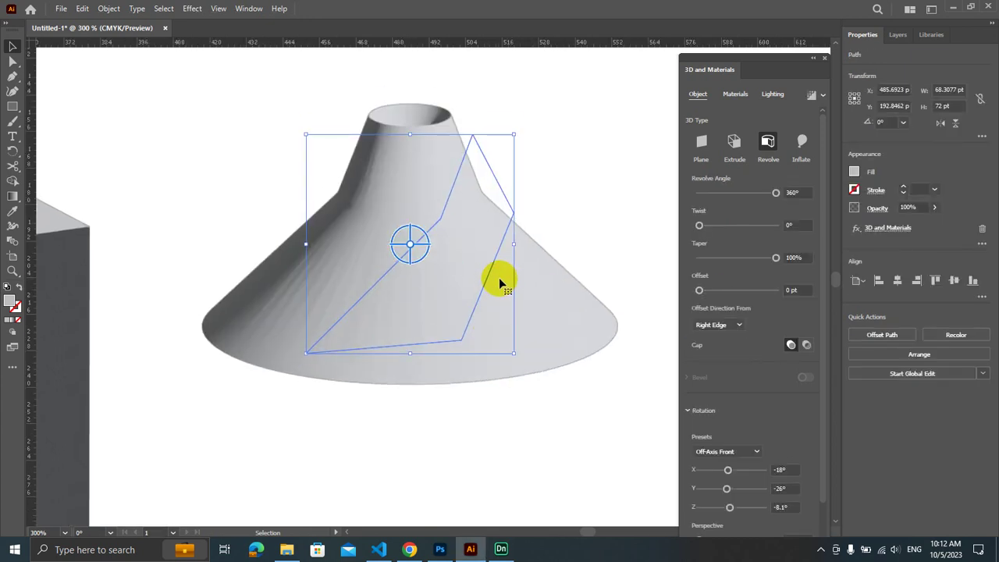
Set the revolved cone's rotation preset to Off-Axis Back and move it beside the carton, to about X 428 pt, Y 179 pt
drag(498, 277, 458, 274)
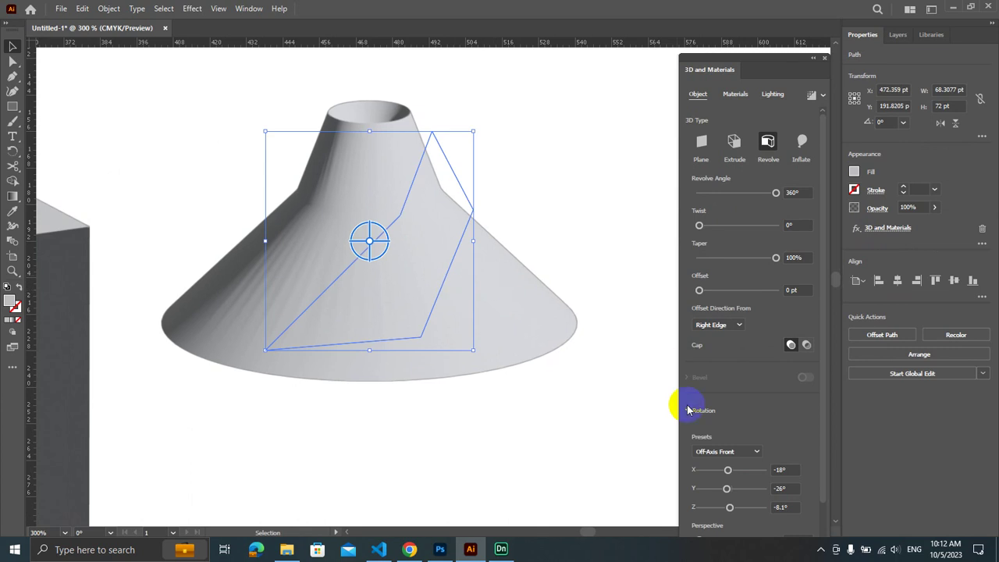
click(726, 451)
click(735, 328)
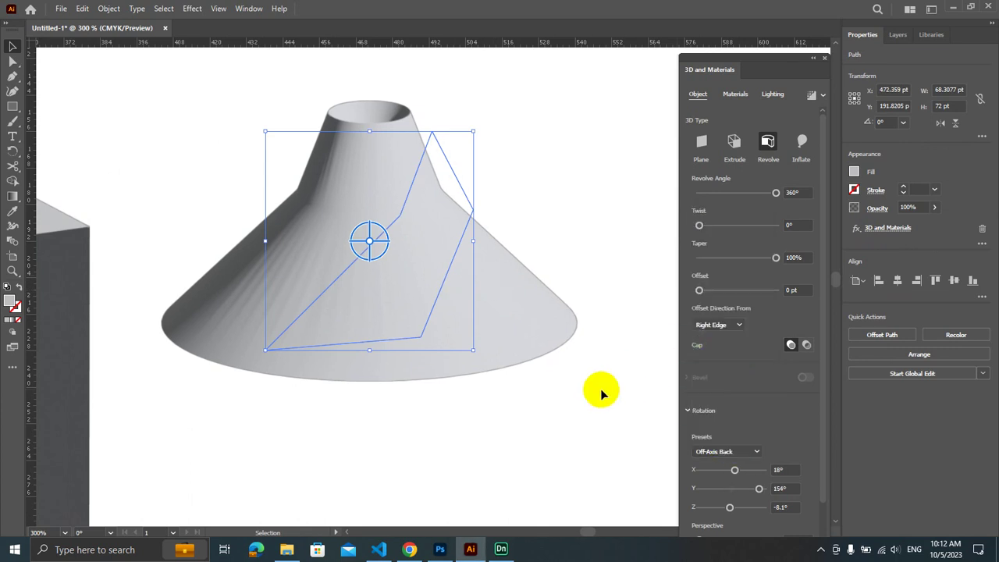
click(601, 394)
scroll(597, 390, down, 2)
drag(522, 323, 471, 328)
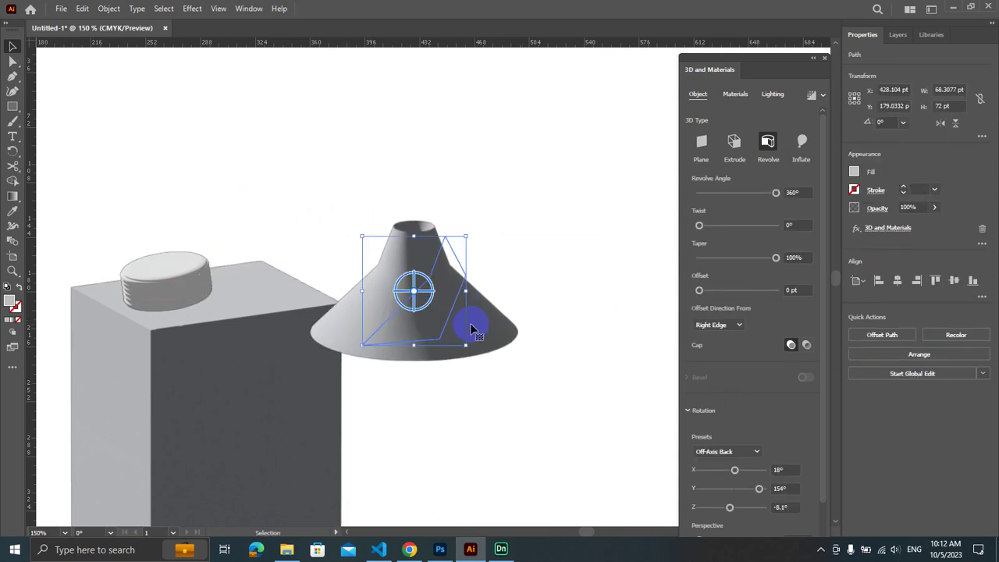
Delete the revolved cone shape beside the carton
key(Delete)
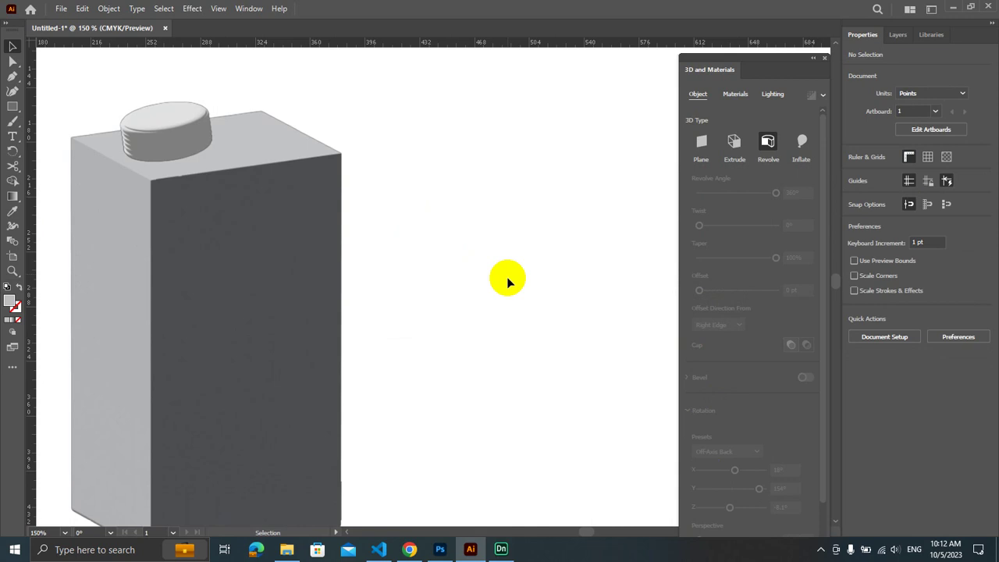
scroll(507, 280, down, 3)
scroll(508, 281, up, 3)
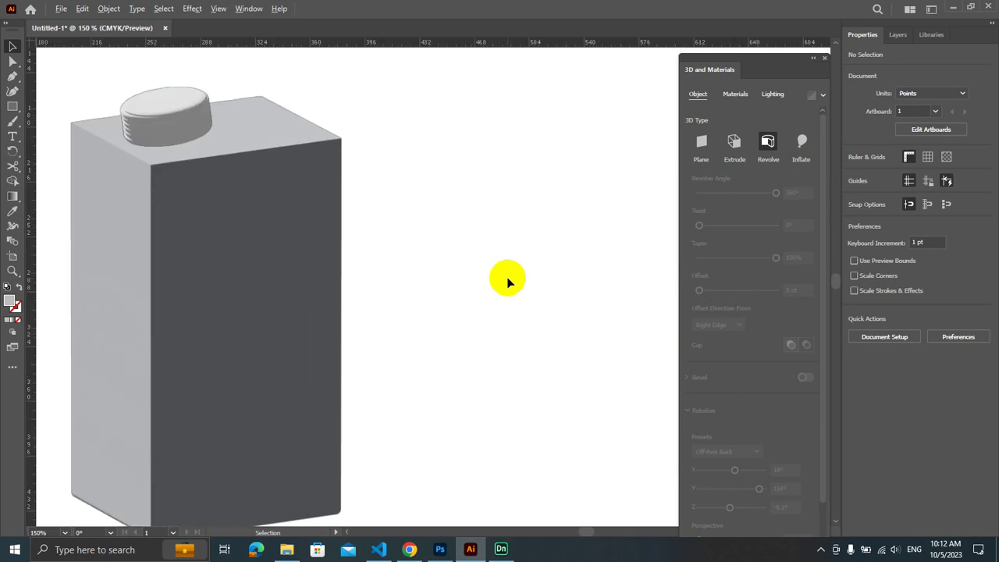
Shift the cap slightly on the carton's top and scale its profile down to about 20 by 10 pt
drag(188, 121, 193, 124)
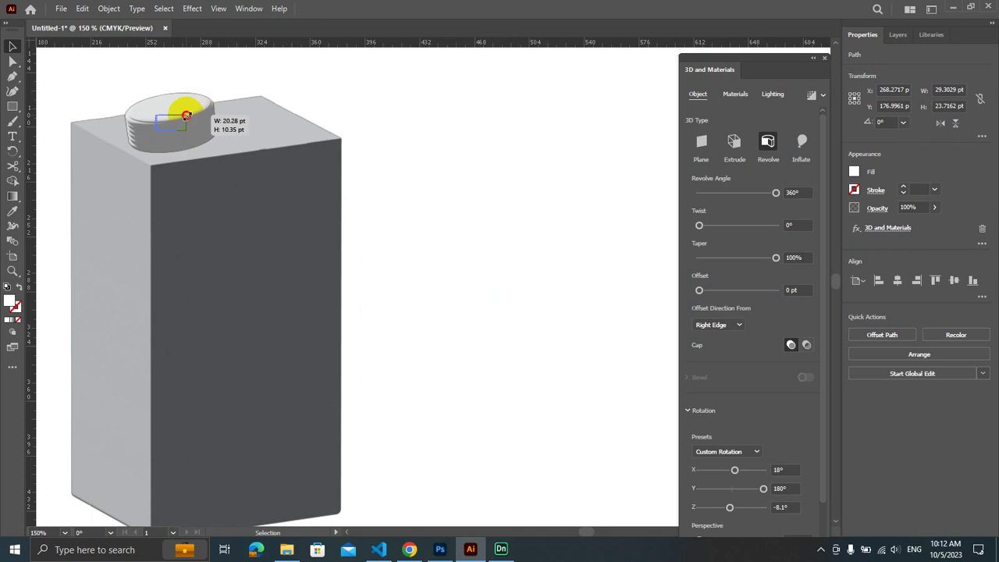
mouse_move(186, 116)
mouse_down()
mouse_move(183, 132)
mouse_move(186, 117)
mouse_up()
click(375, 99)
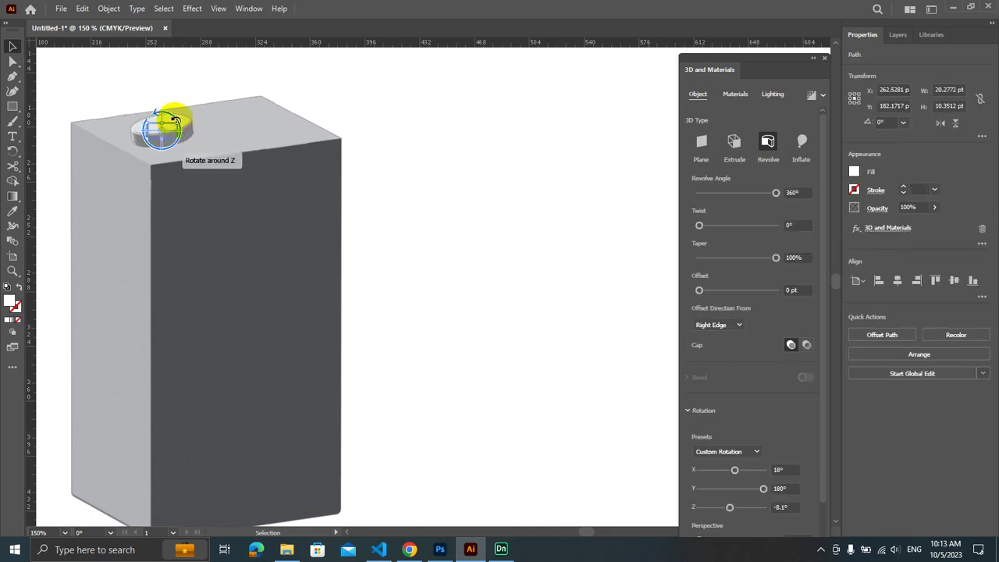
Stretch the cap's profile to about 18 pt high and reposition the cap on the carton's top face
scroll(173, 119, up, 2)
scroll(171, 119, up, 2)
drag(180, 127, 201, 101)
scroll(234, 113, down, 2)
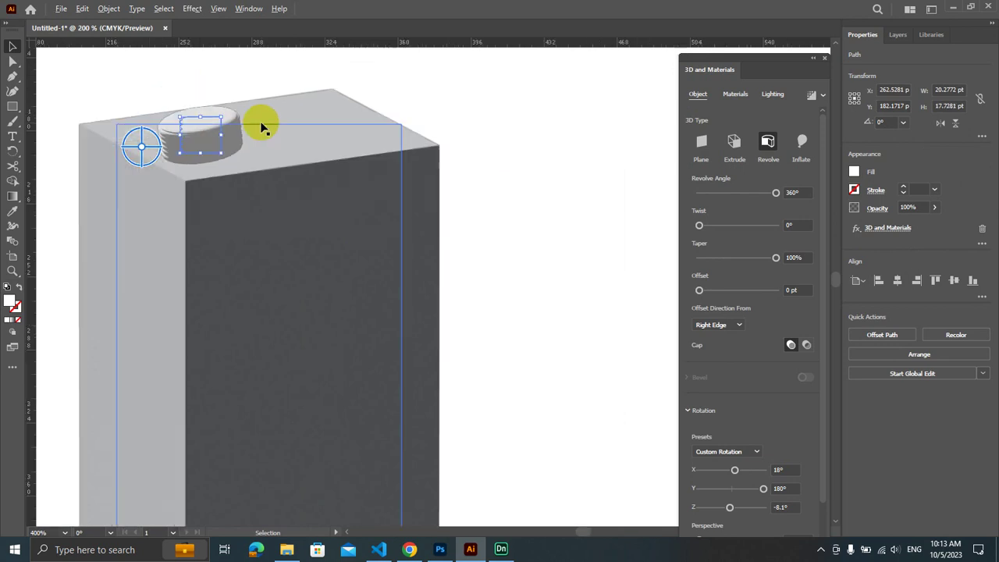
click(490, 94)
click(201, 128)
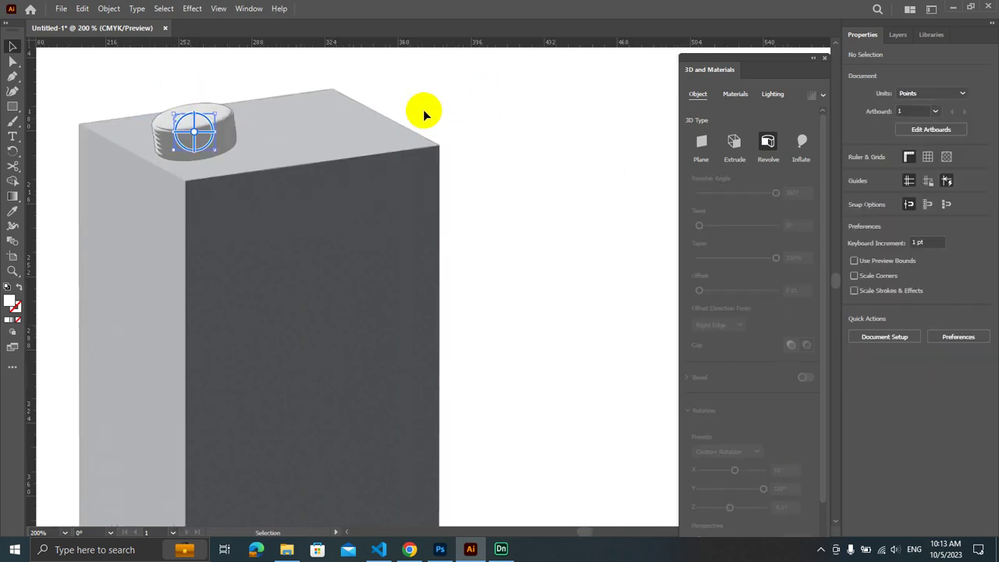
click(504, 108)
scroll(503, 114, down, 2)
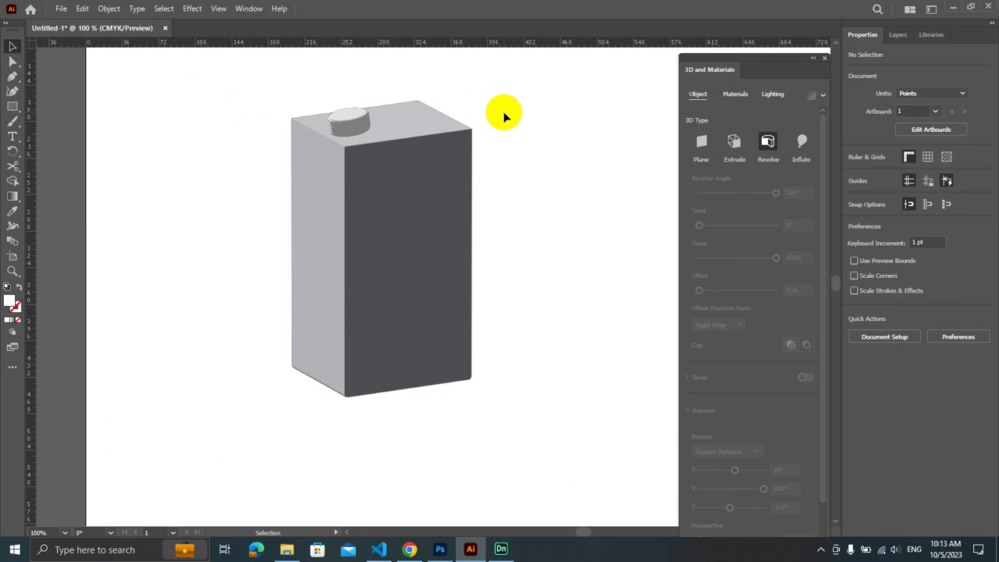
Narrow the carton body to about 123 pt wide and move it under the cap, to about X 283 pt, Y 314 pt
click(468, 152)
click(517, 188)
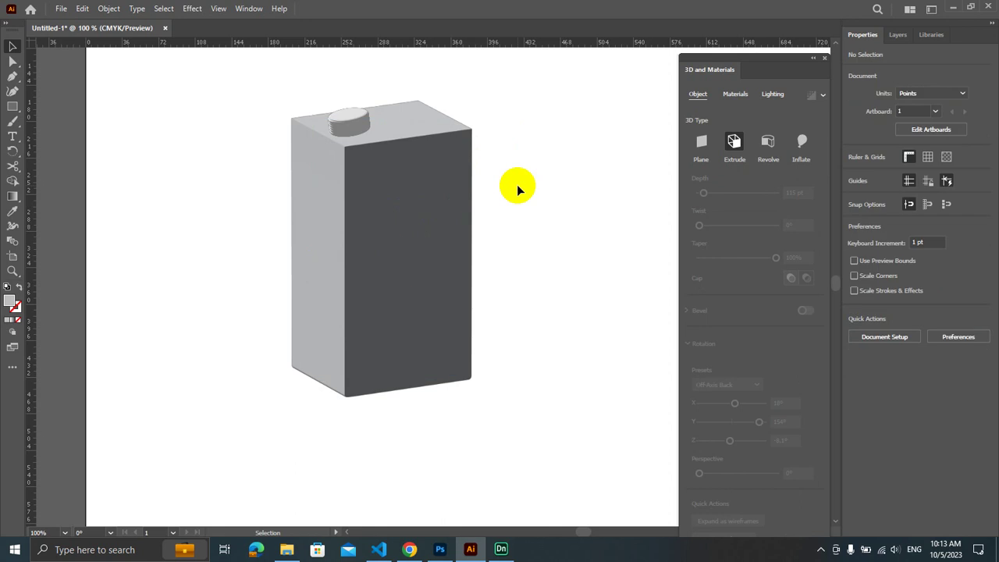
click(463, 192)
drag(453, 249, 435, 252)
click(491, 217)
drag(412, 205, 416, 217)
click(535, 204)
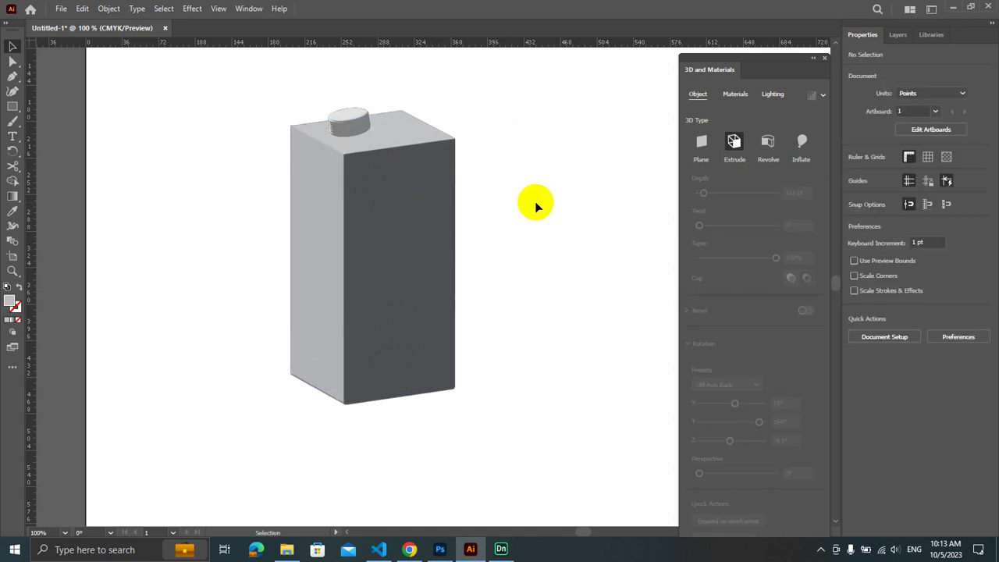
Try deleting the carton body's upper-right corner anchor point, and undo the deletion
scroll(488, 232, up, 2)
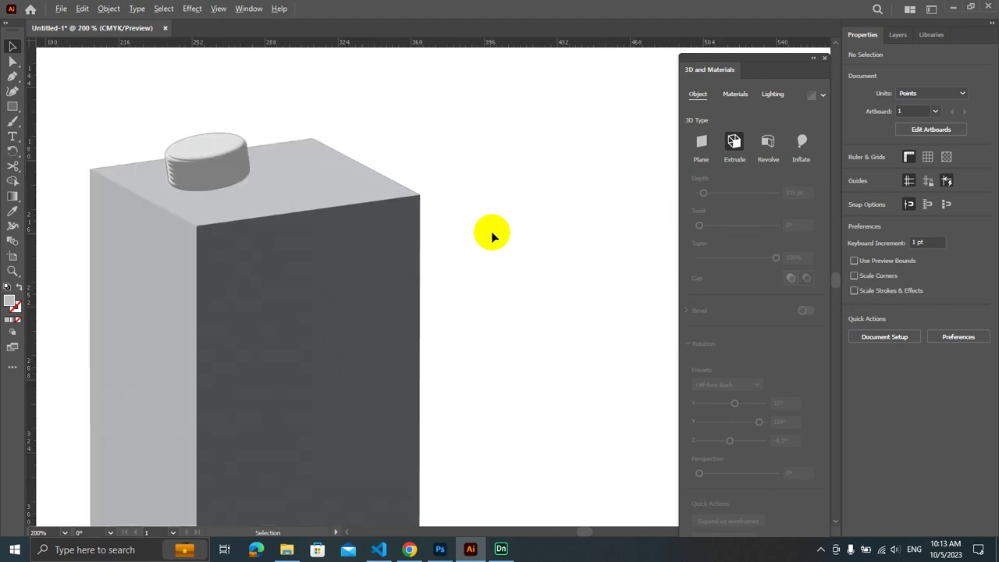
click(416, 232)
scroll(405, 208, up, 1)
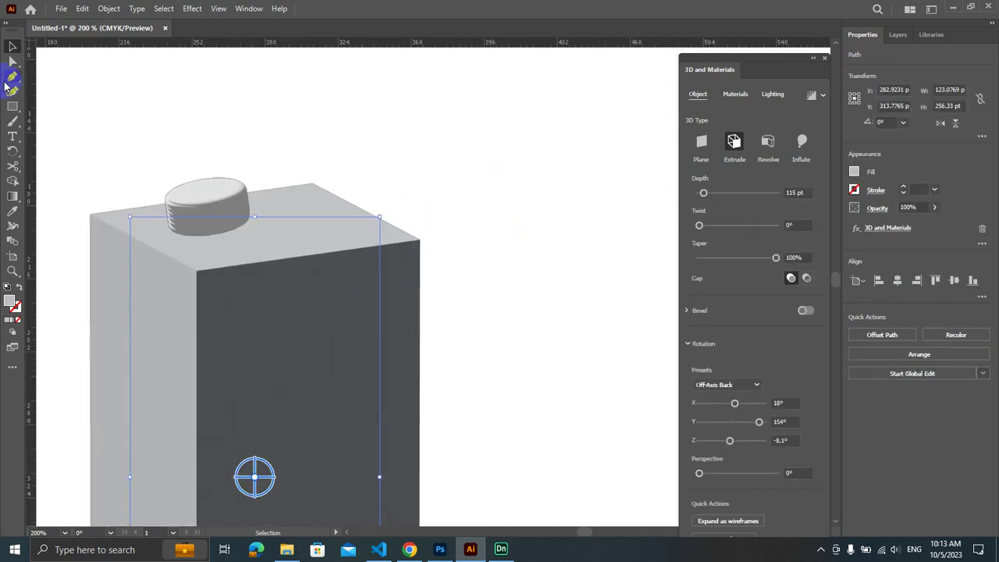
click(9, 78)
click(379, 217)
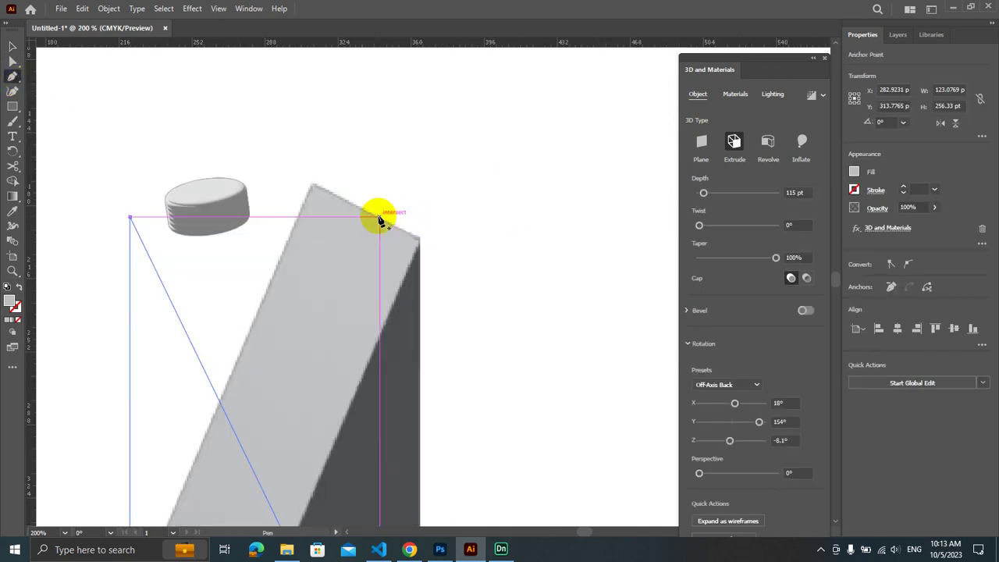
scroll(410, 226, down, 4)
scroll(409, 226, up, 2)
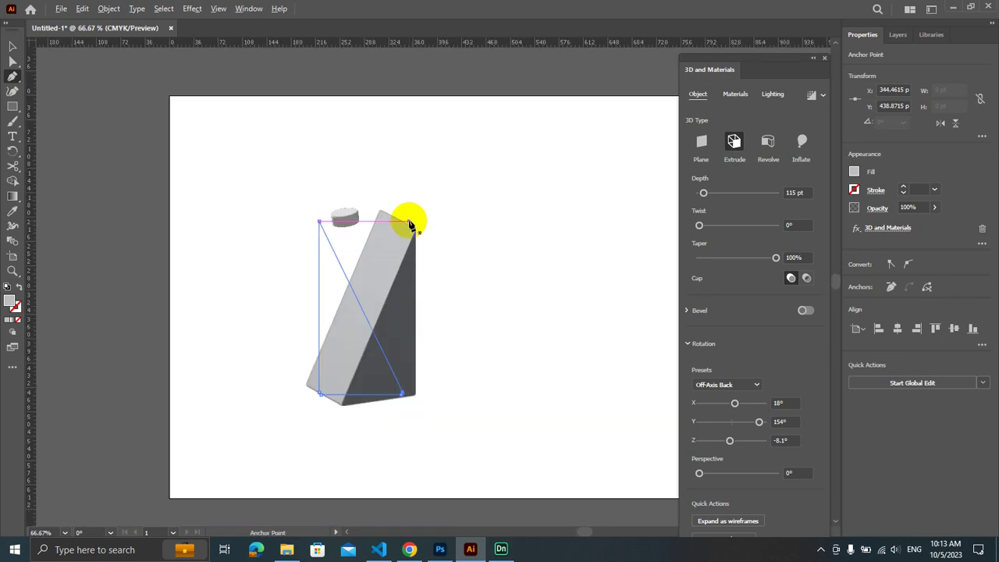
key(ctrl+z)
click(12, 61)
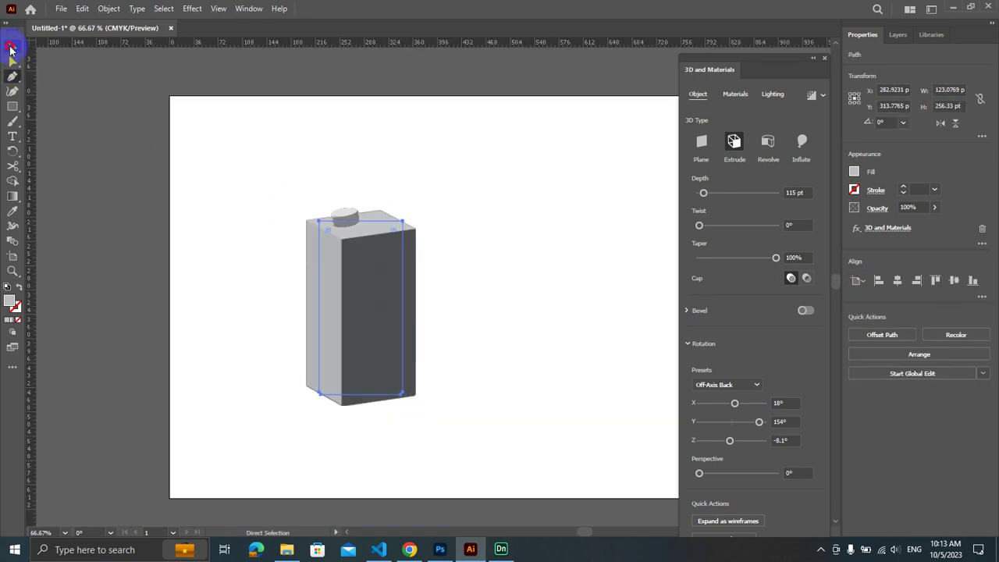
Draw a rectangle above the carton and narrow it to about 49 by 78 pt
key(m)
scroll(330, 135, up, 2)
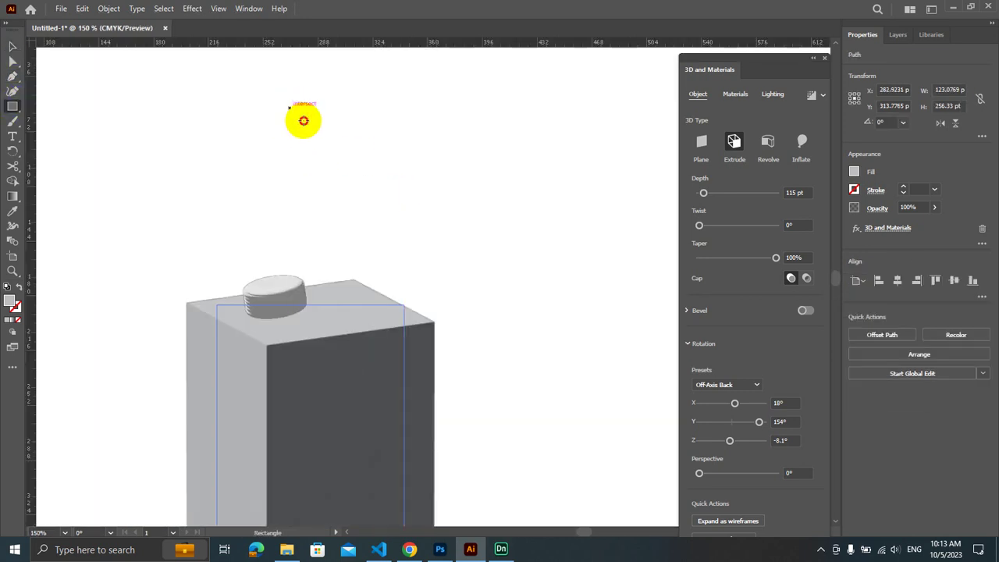
drag(289, 108, 419, 226)
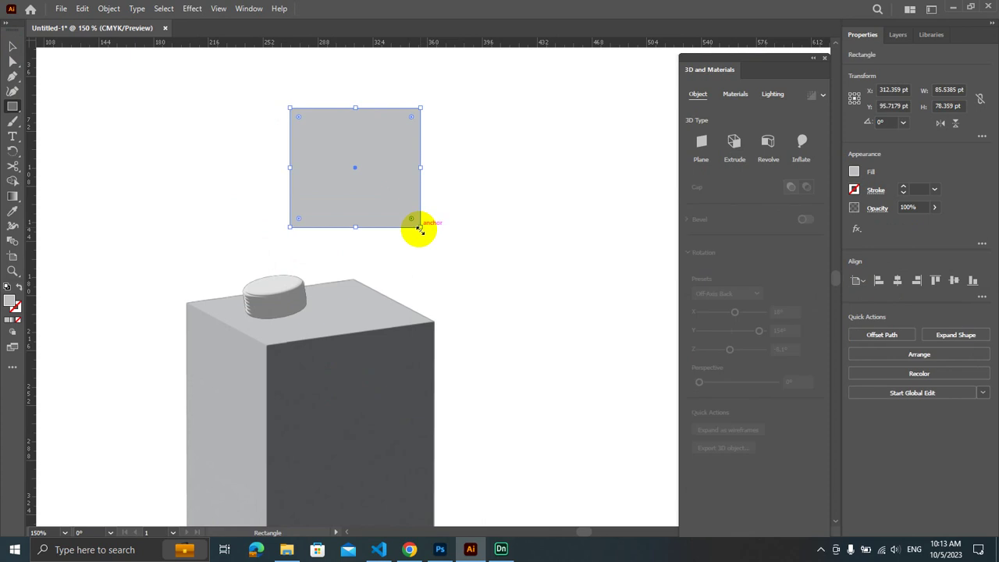
key(v)
click(478, 164)
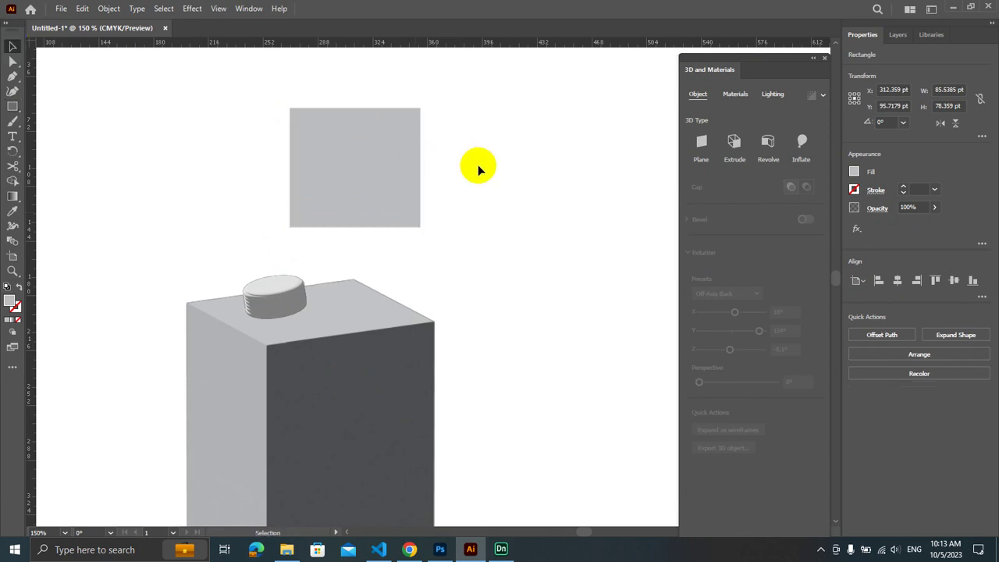
click(419, 166)
drag(420, 167, 366, 171)
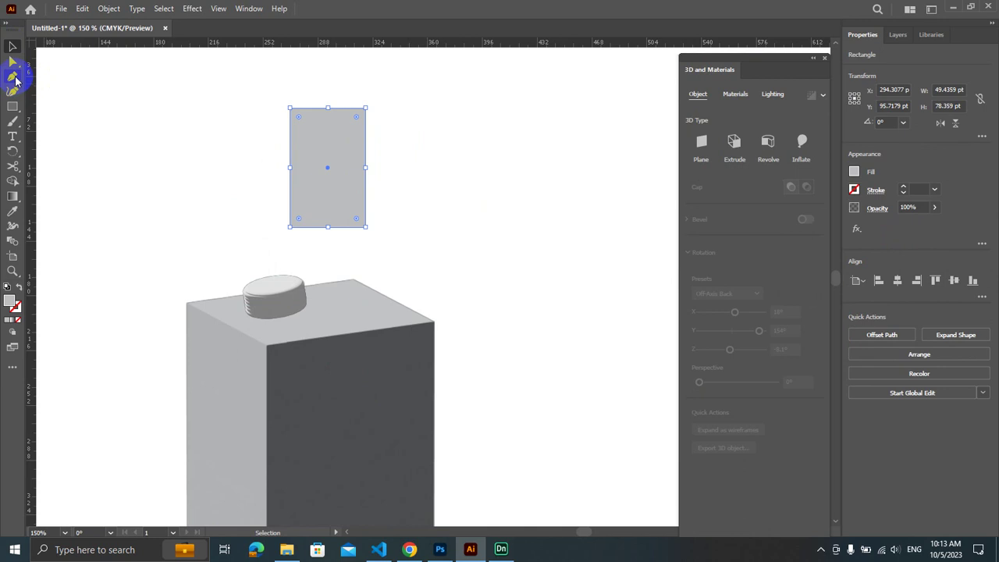
Delete the rectangle's upper-right anchor point to leave a right triangle
click(14, 77)
click(365, 109)
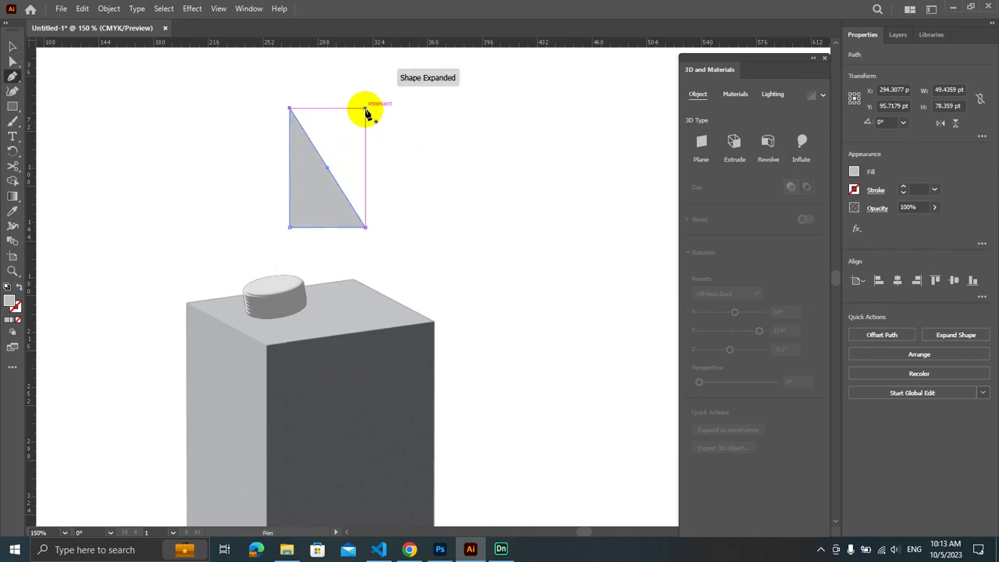
click(13, 47)
click(139, 63)
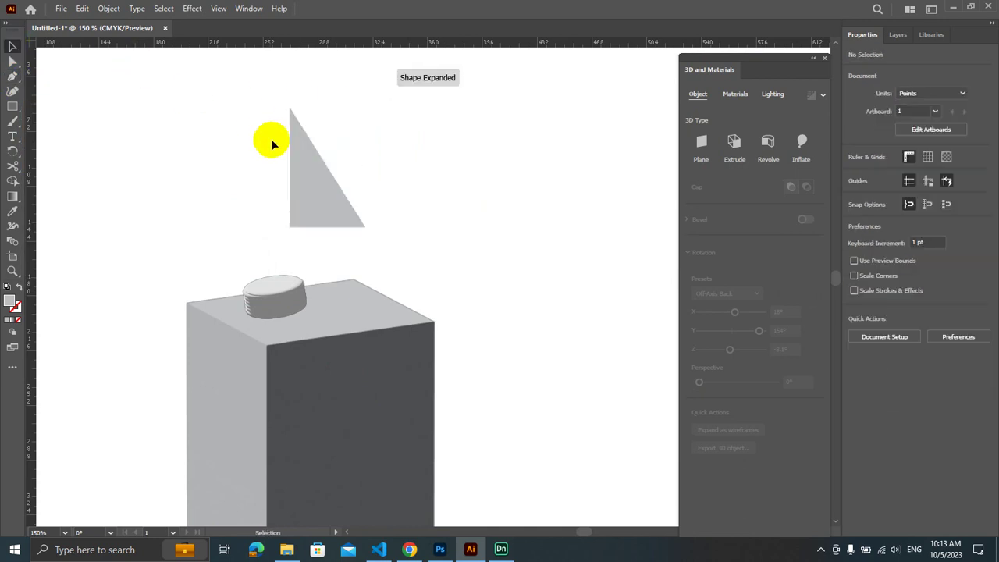
Apply a 3D Revolve to the triangle and set its offset direction from Right Edge
right_click(314, 166)
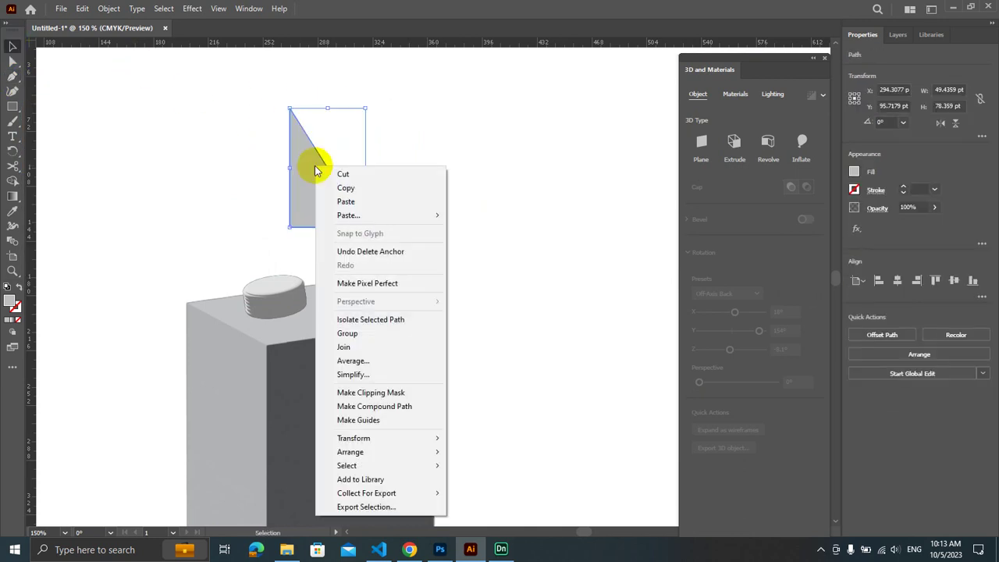
click(192, 9)
mouse_move(229, 85)
click(352, 94)
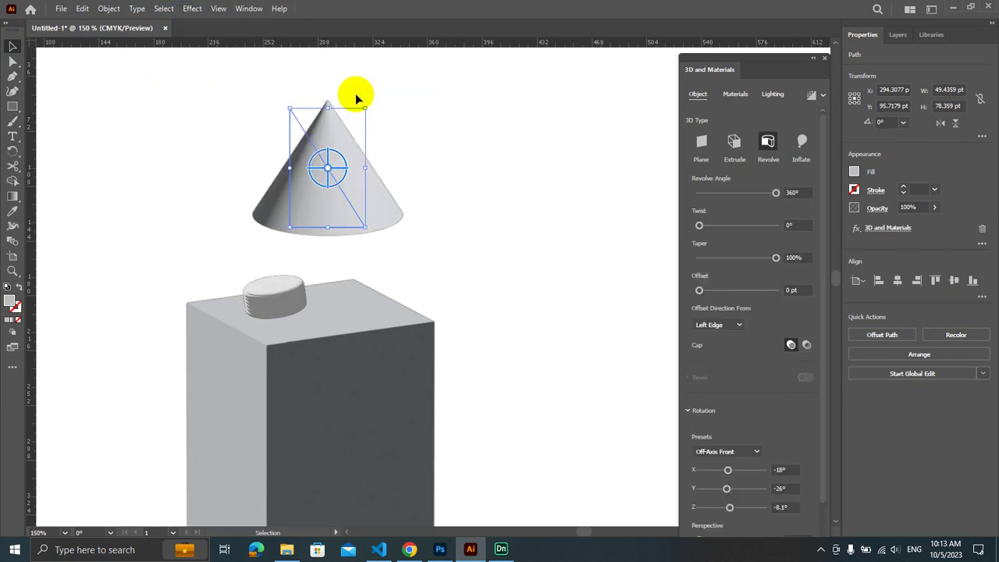
click(718, 324)
click(724, 349)
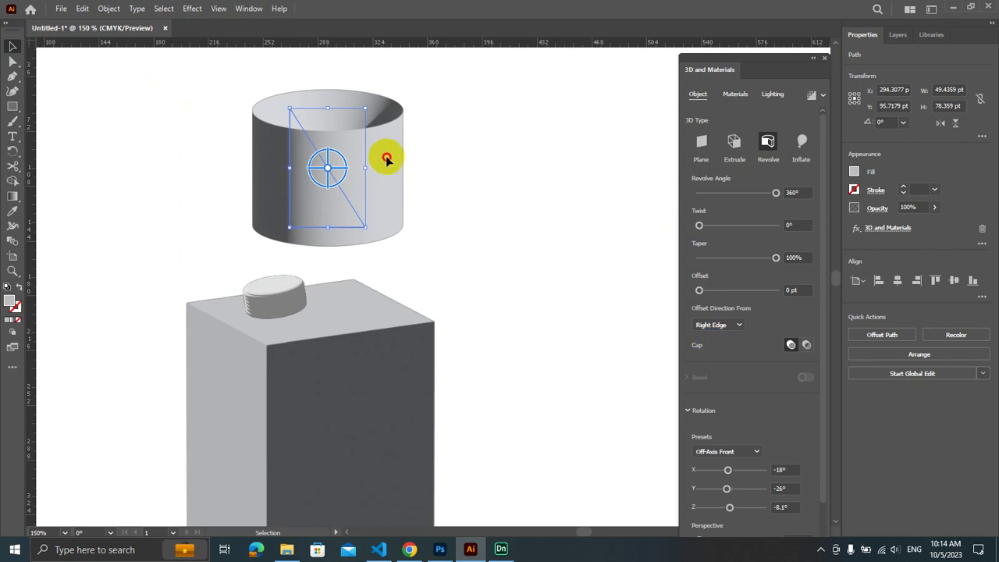
Move the revolved shape over the carton's upper rear corner and delete it
drag(386, 158, 463, 268)
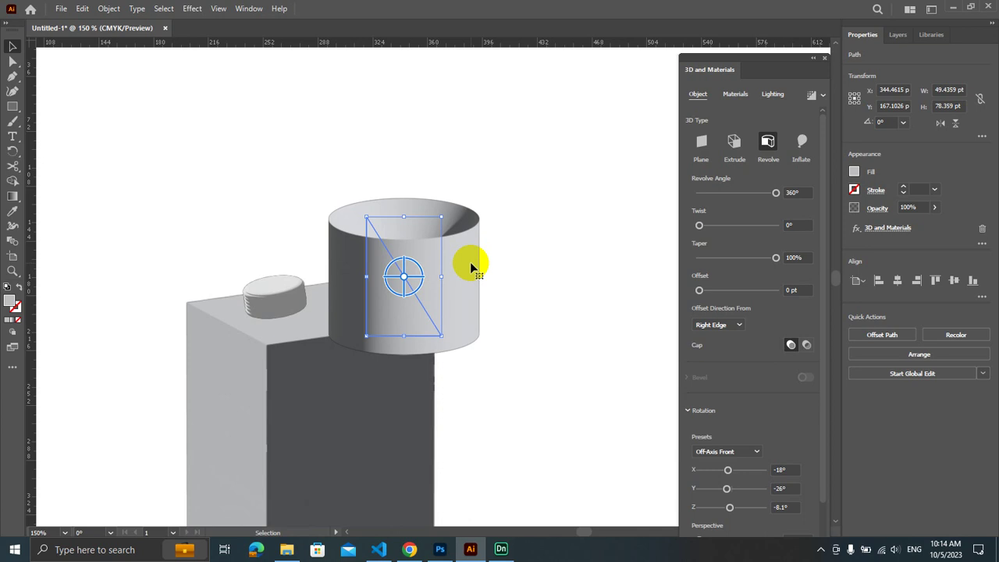
key(Delete)
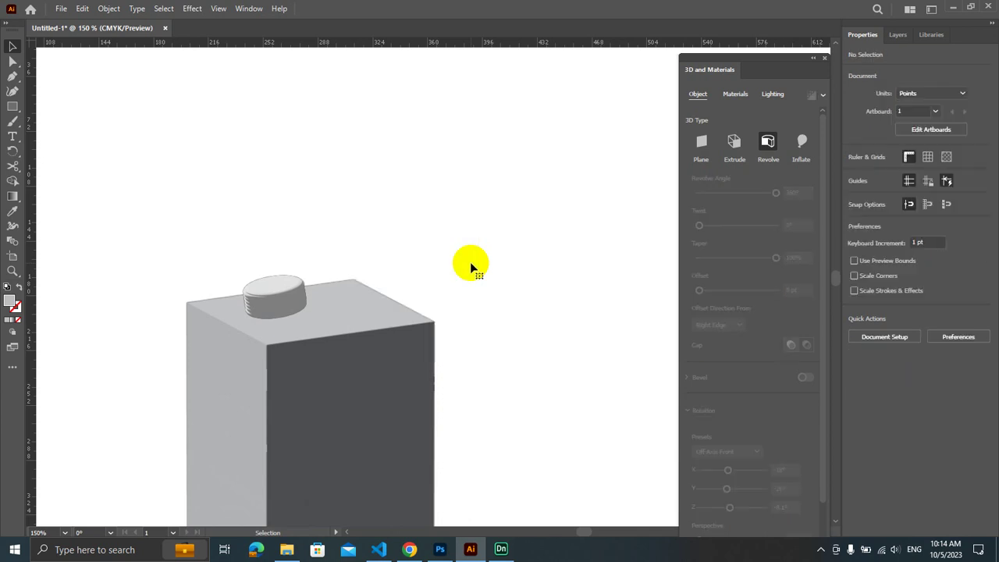
click(189, 10)
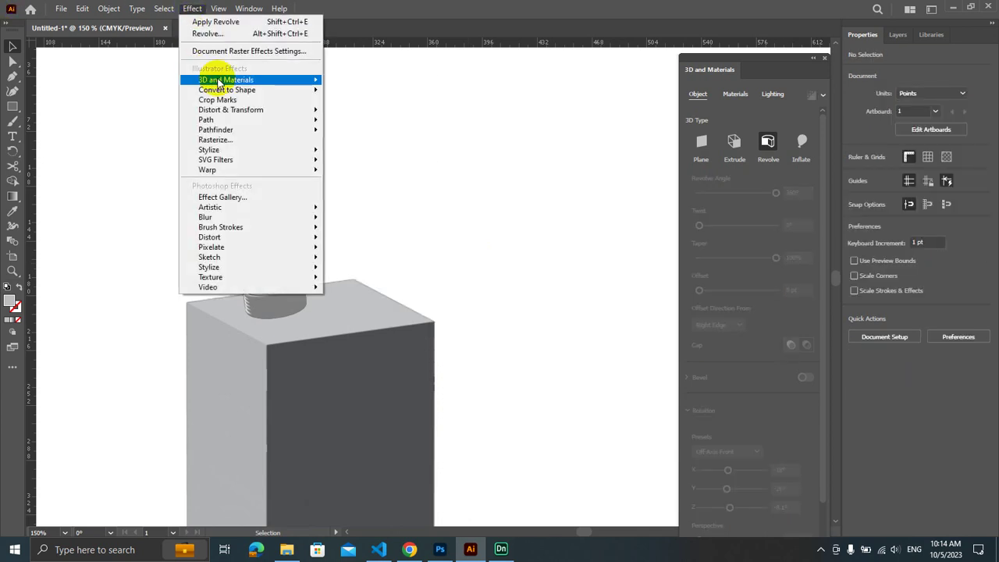
mouse_move(219, 82)
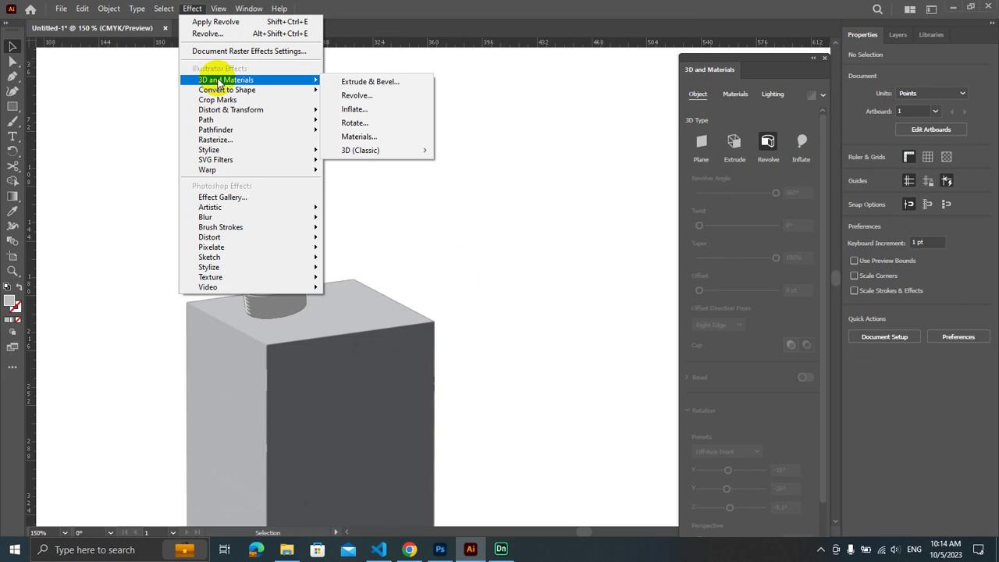
click(507, 180)
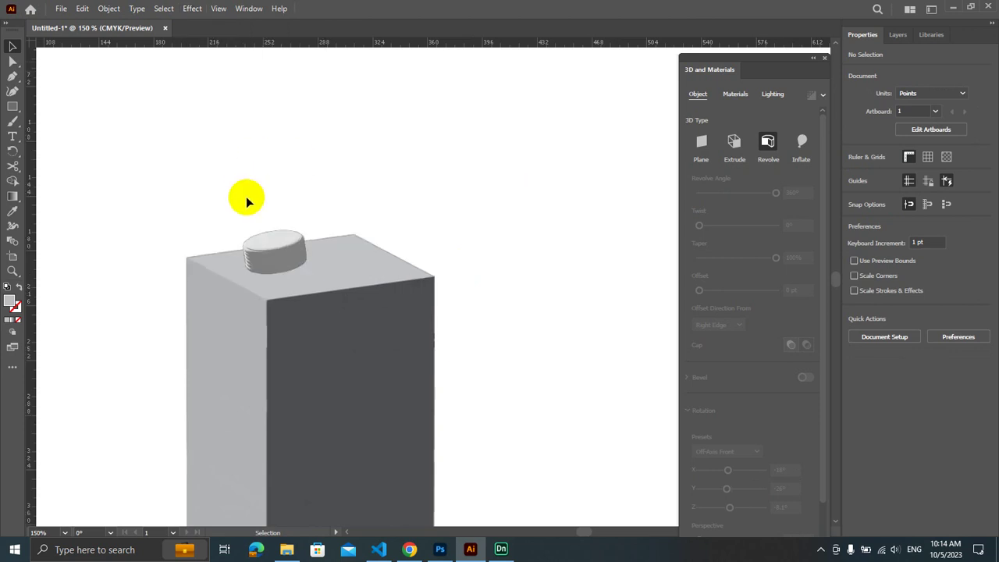
scroll(247, 198, down, 5)
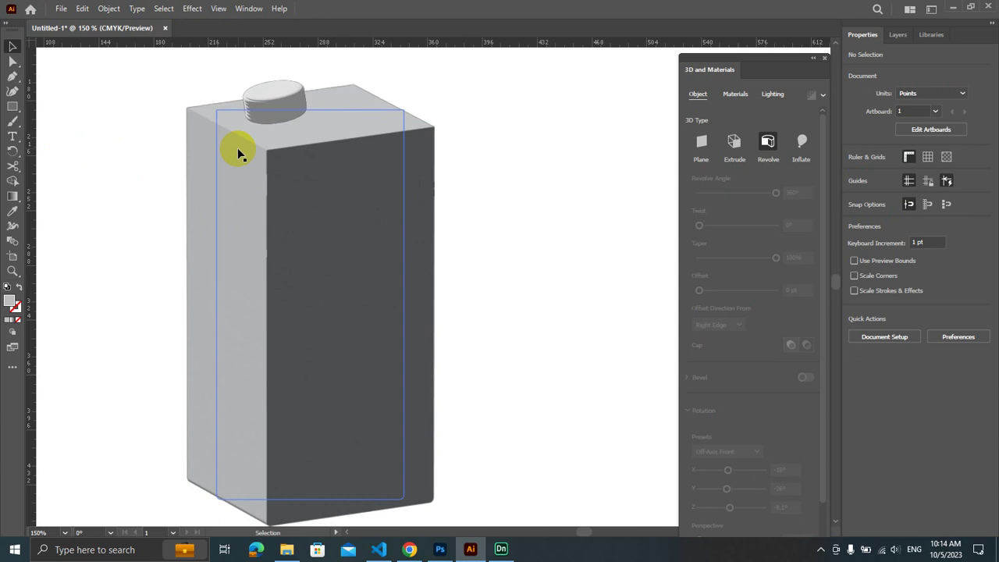
click(257, 148)
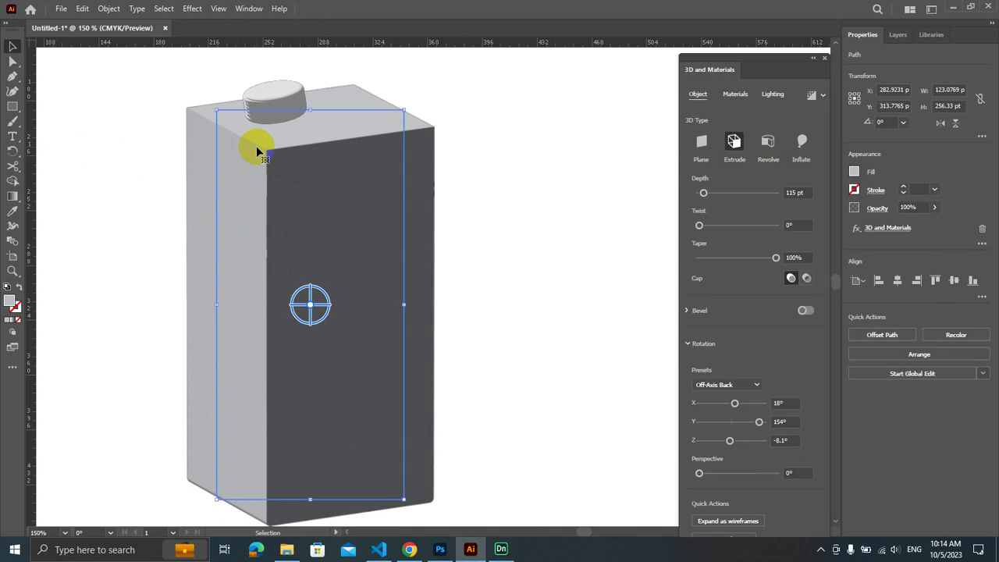
click(478, 170)
scroll(479, 178, down, 1)
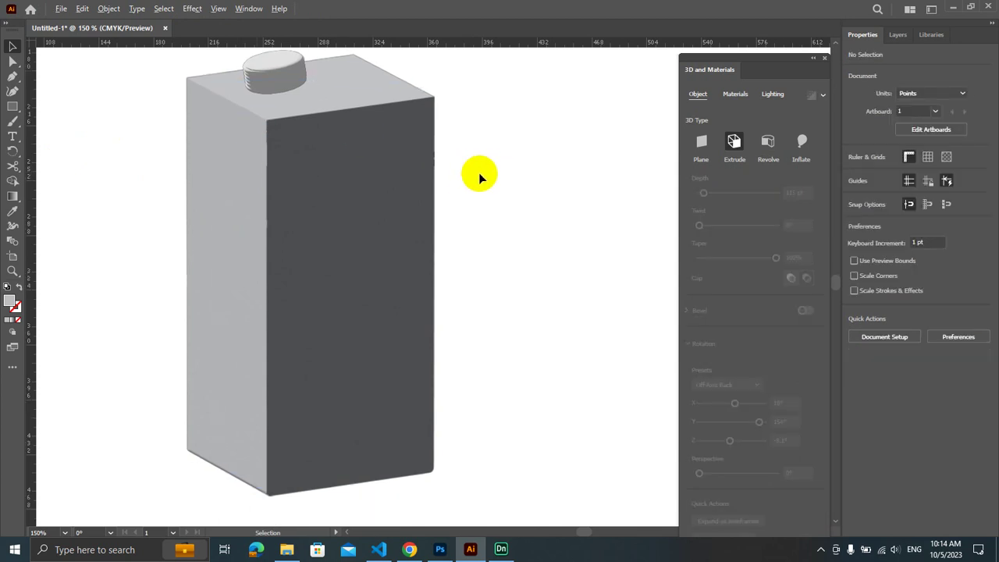
scroll(477, 171, down, 1)
scroll(477, 170, down, 3)
scroll(477, 170, up, 3)
scroll(476, 169, up, 2)
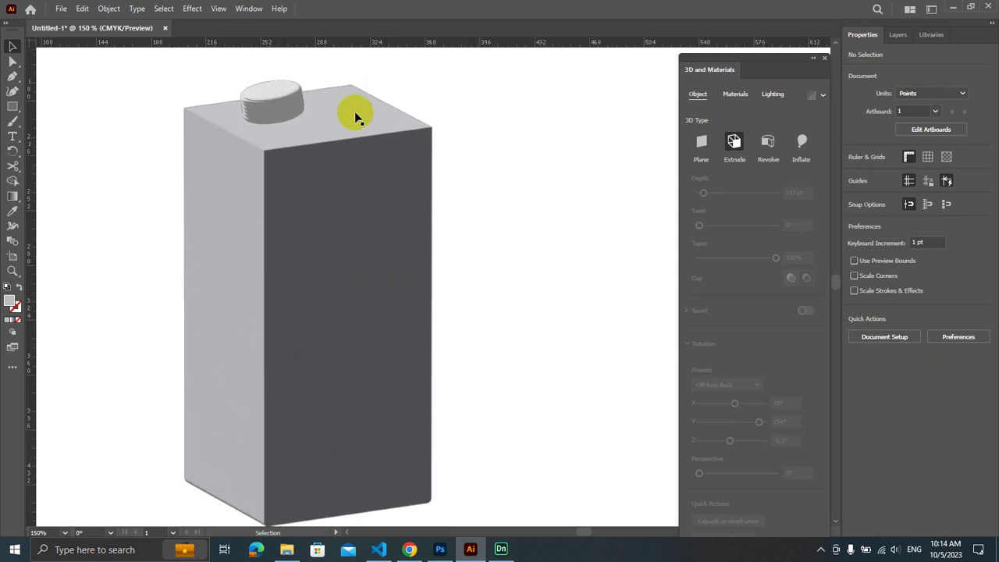
Move the cap down about 7 pt so it sits lower on the carton's top face
drag(299, 97, 480, 113)
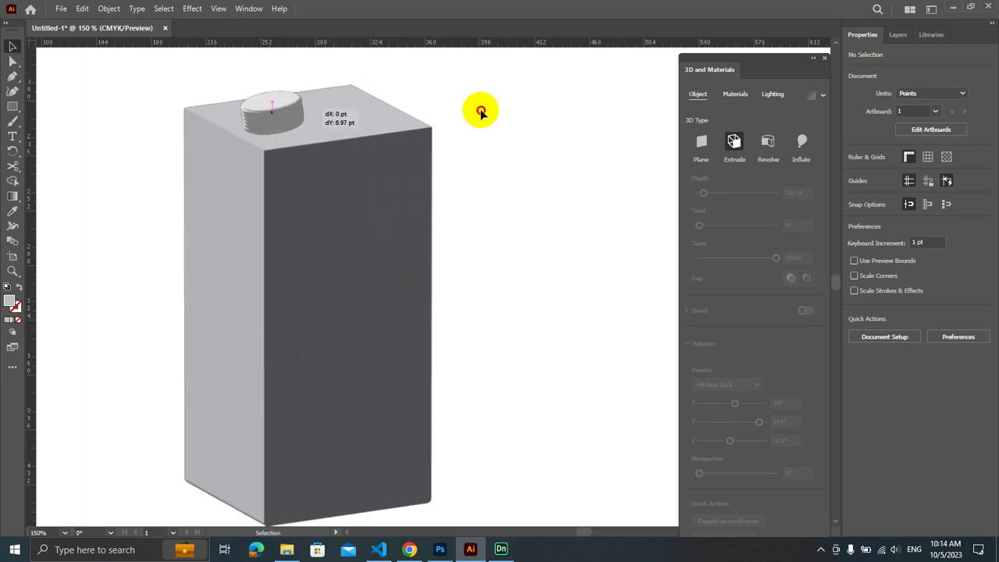
scroll(480, 113, down, 1)
click(429, 149)
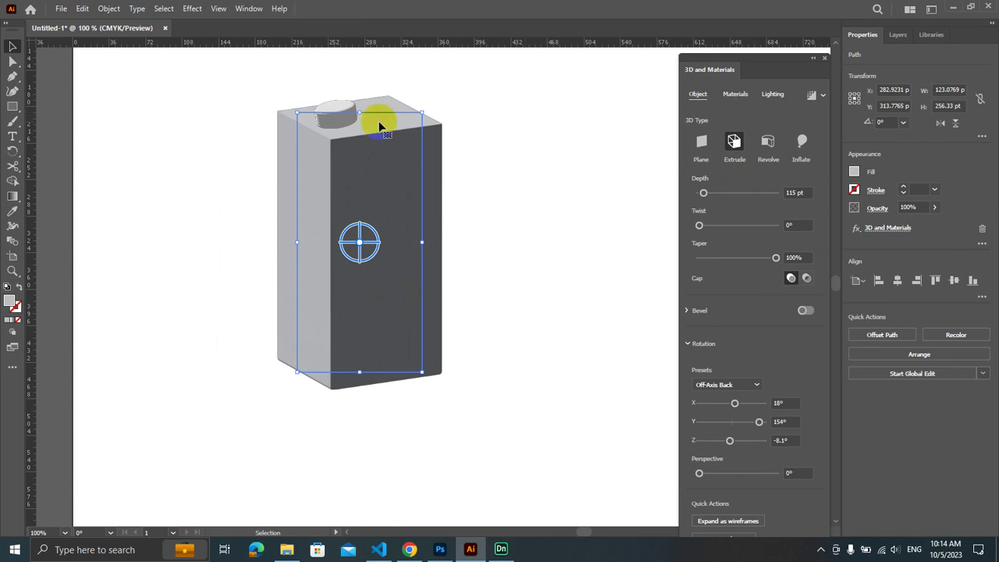
click(395, 109)
click(345, 116)
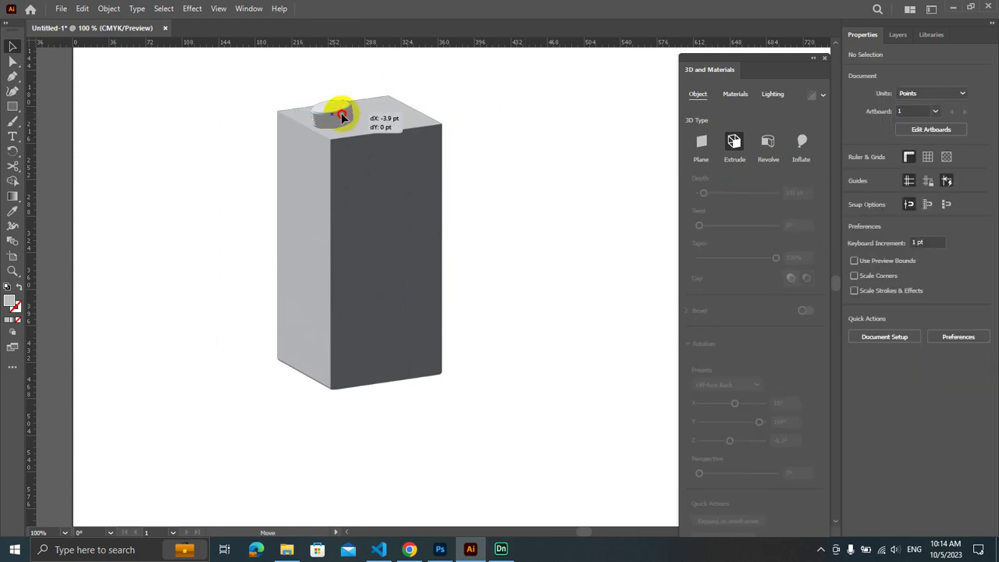
click(412, 161)
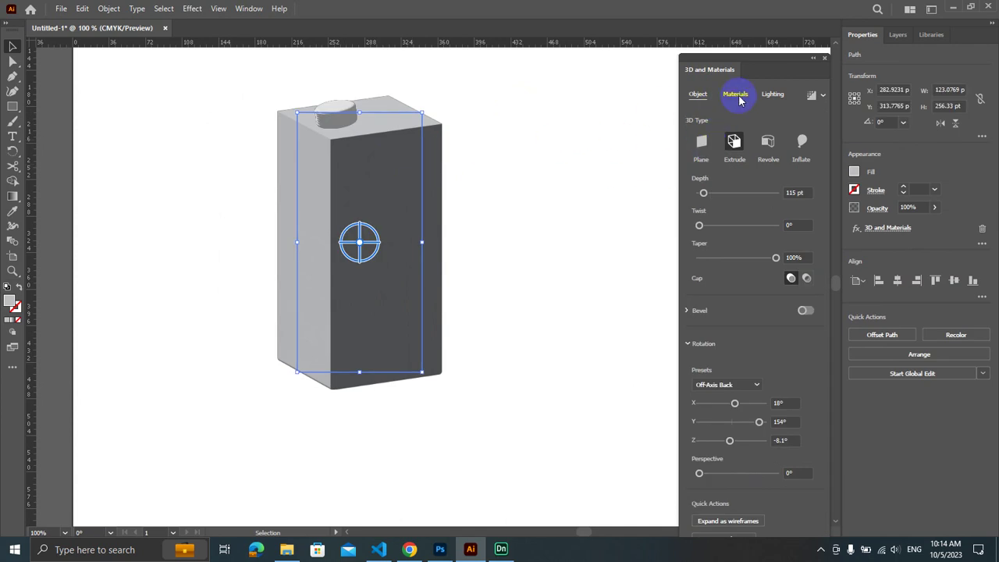
click(660, 114)
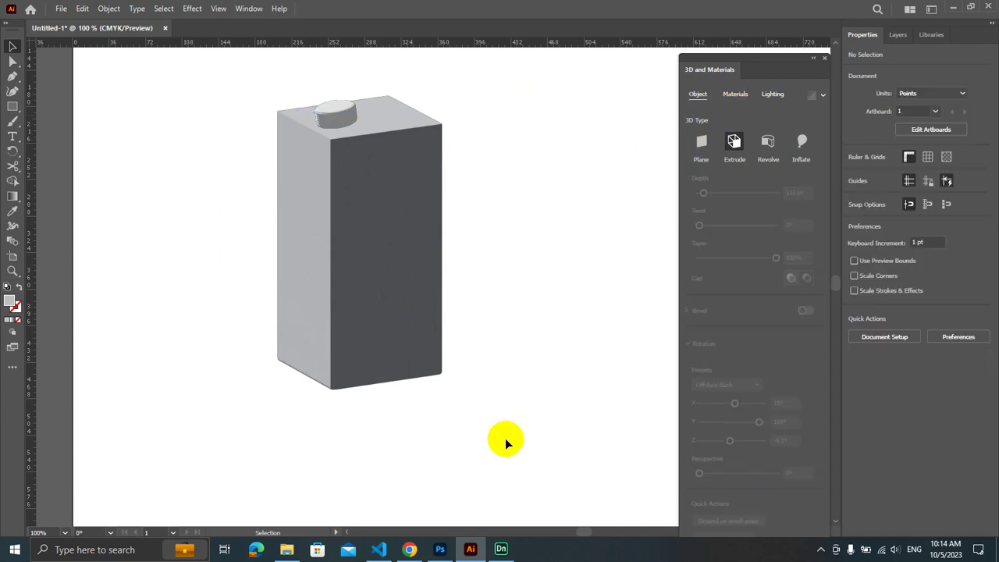
Switch to the desktop and try to delete the OBJ folder
click(471, 550)
click(500, 550)
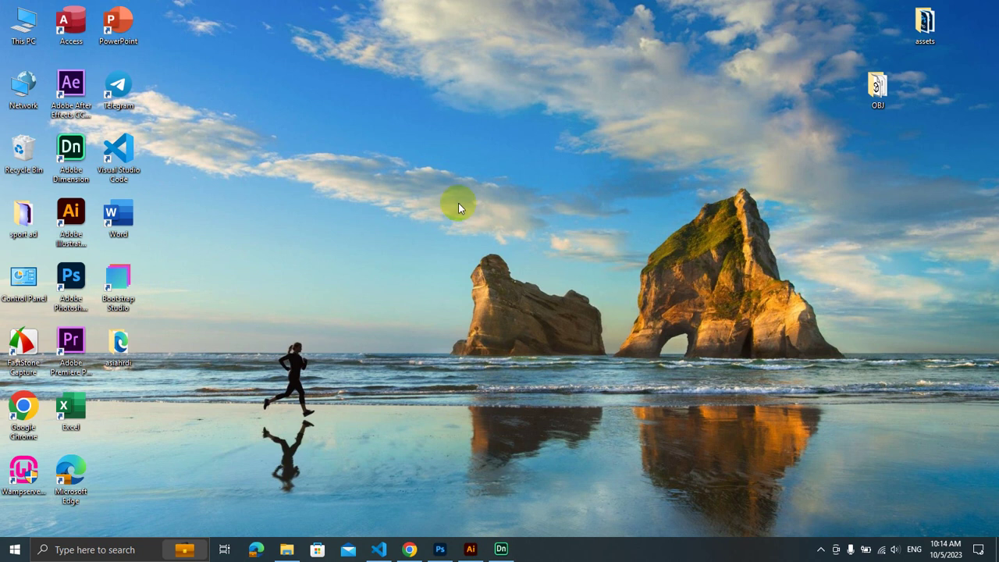
click(878, 92)
key(Delete)
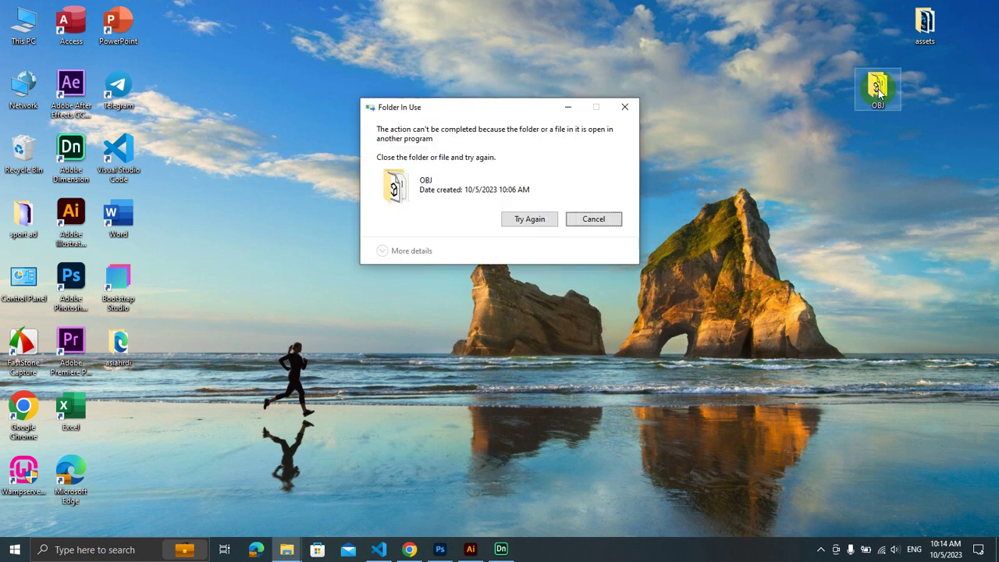
click(593, 218)
Open the OBJ folder on the desktop and delete all the Asset 1 and Asset 2 MTL and OBJ files
click(499, 550)
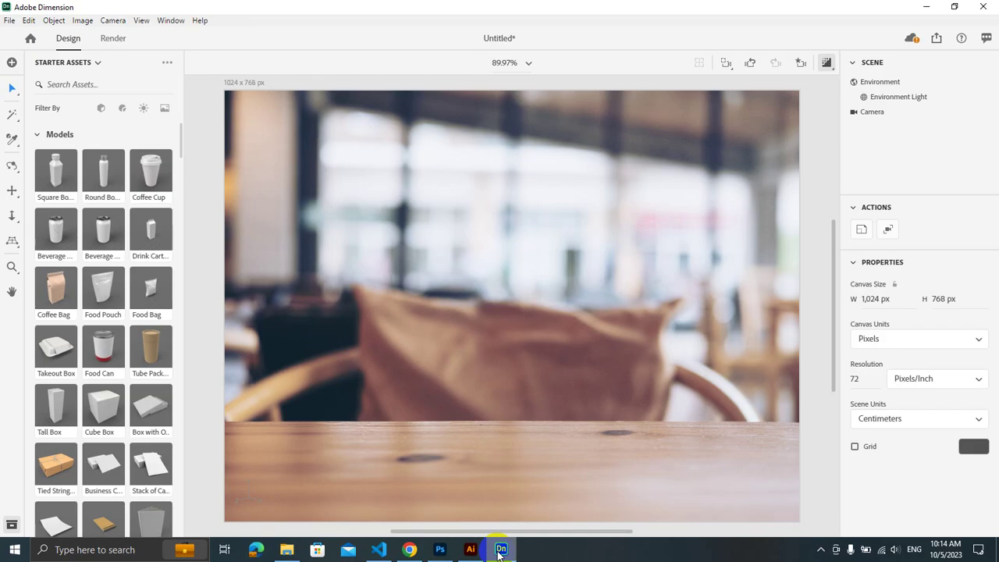
click(500, 551)
click(472, 550)
click(474, 551)
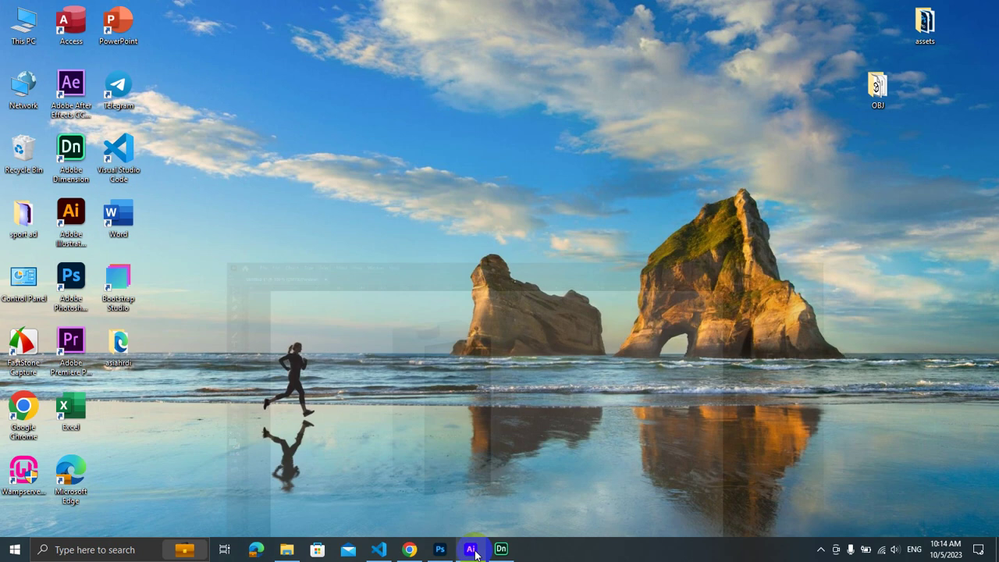
double_click(877, 87)
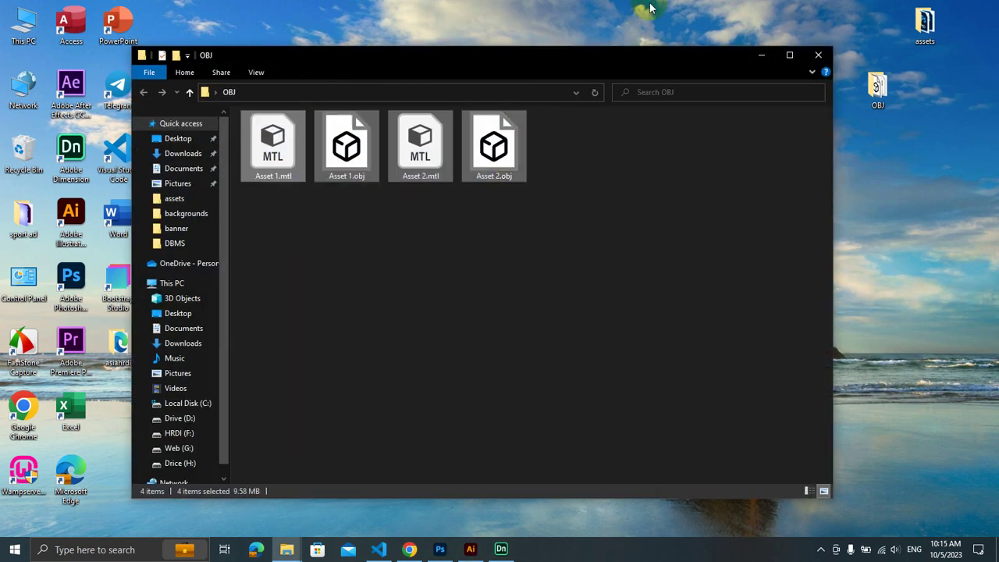
key(Delete)
In Illustrator, add the carton body and cap to the asset export list as separate assets and remove the old Asset 1
click(470, 549)
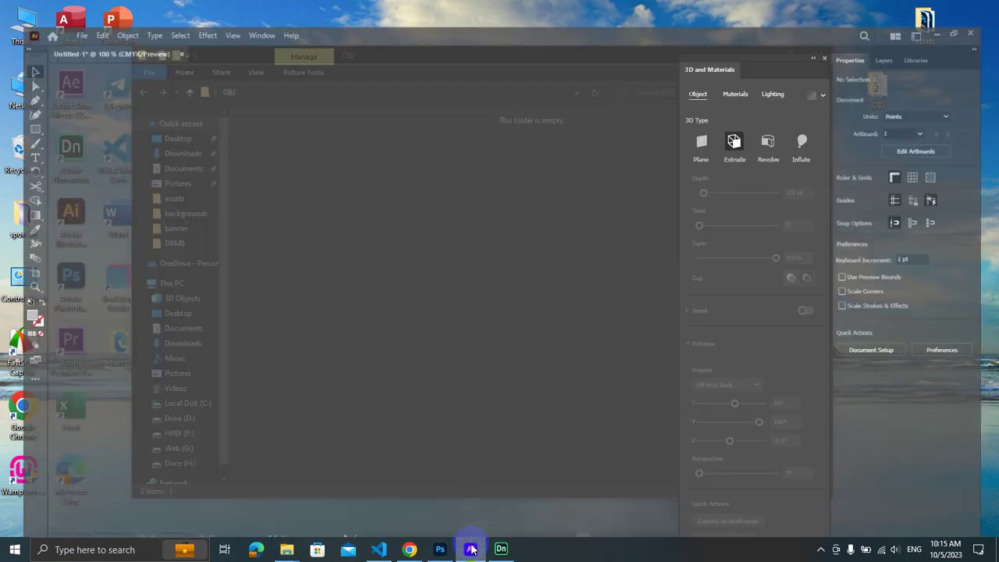
click(415, 276)
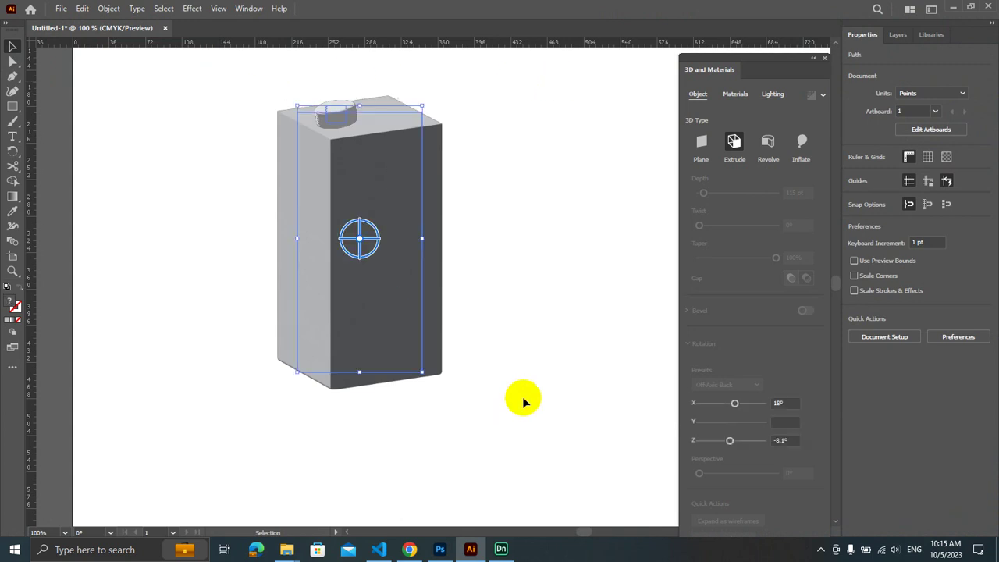
click(824, 59)
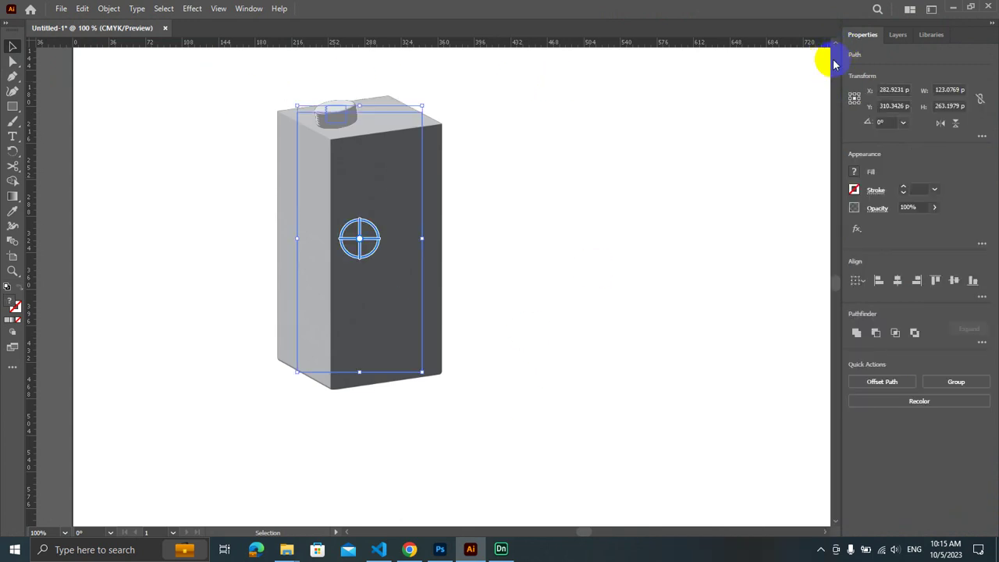
click(249, 8)
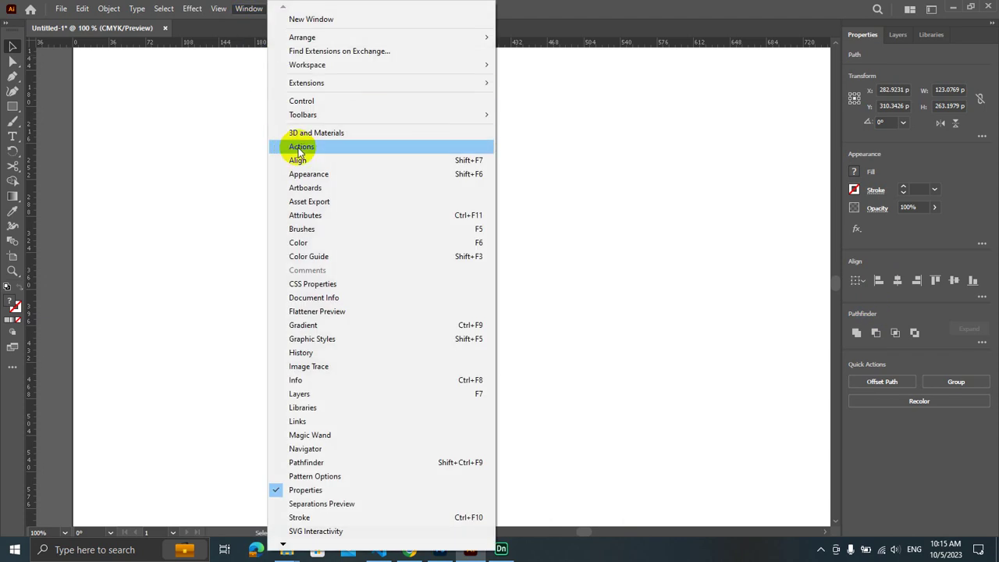
click(312, 201)
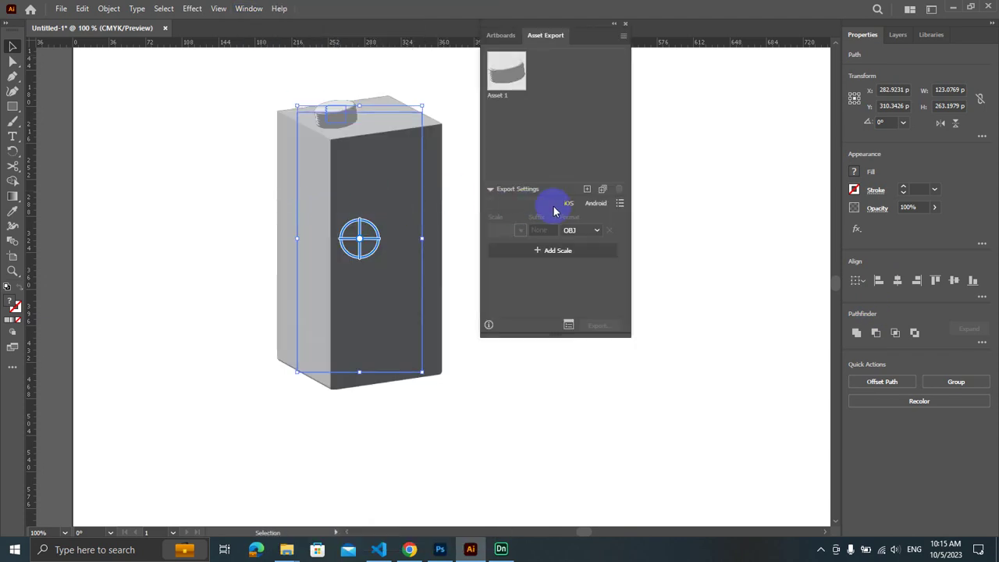
click(602, 190)
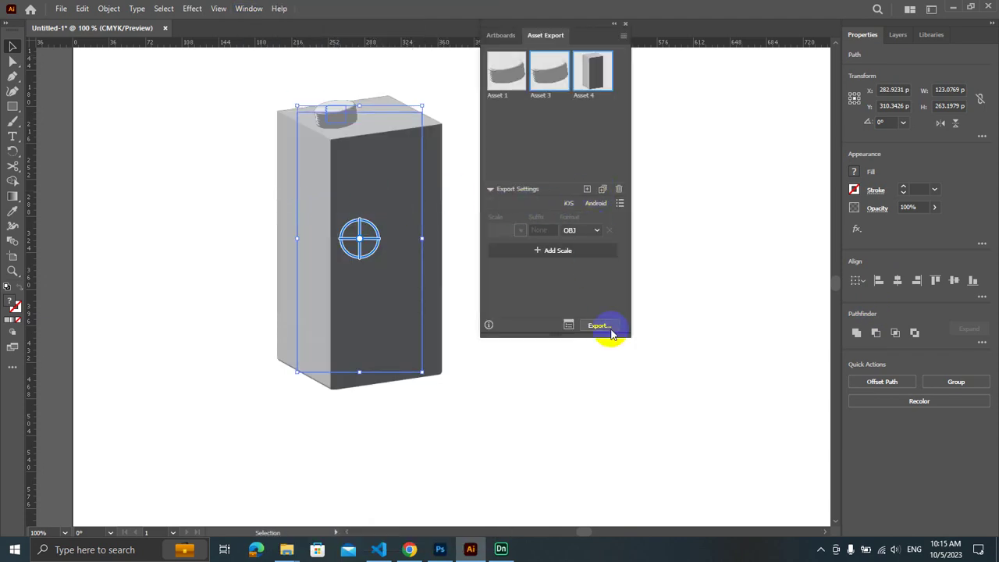
click(577, 149)
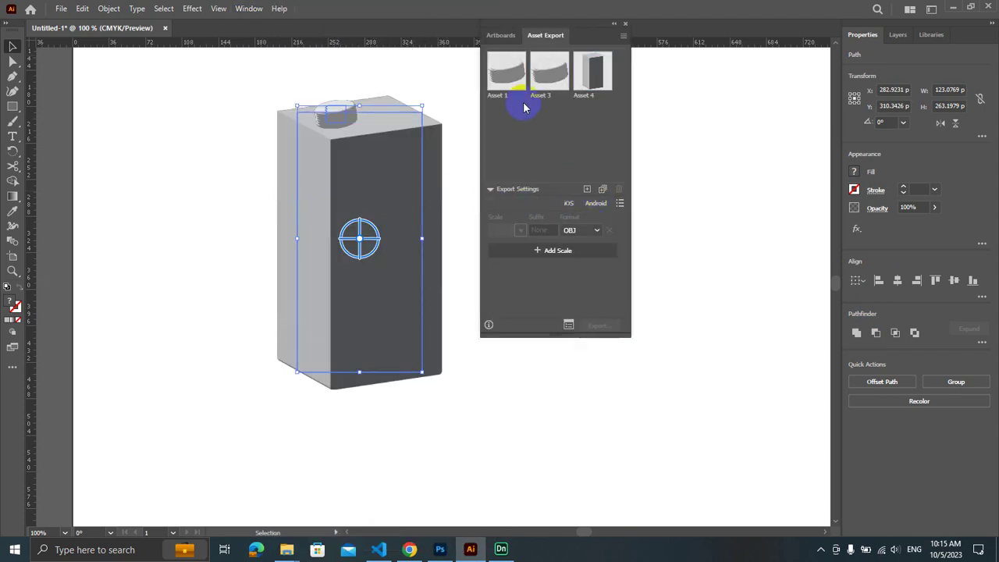
click(619, 190)
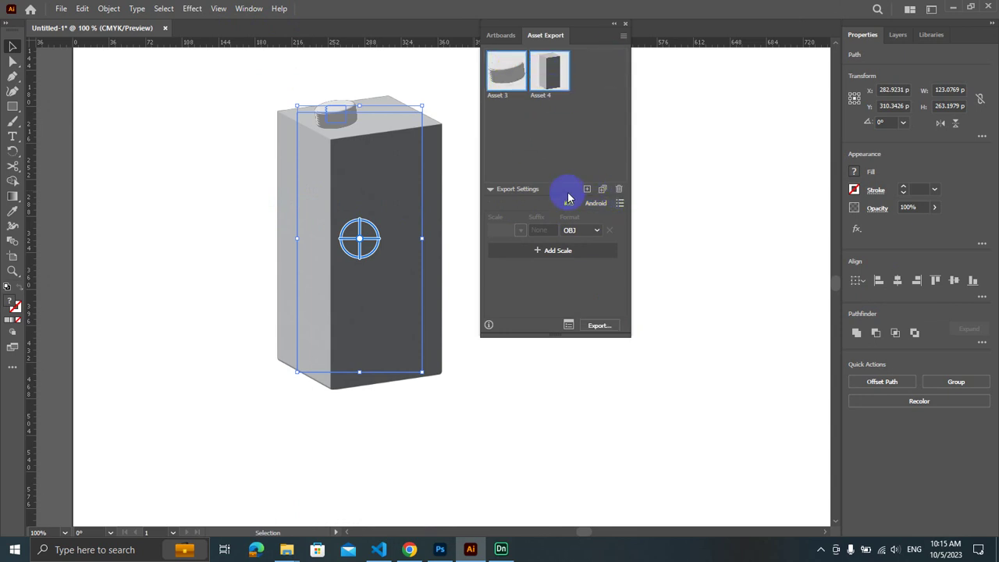
Export Asset 3 and Asset 4 in OBJ format to the OBJ folder on the desktop
click(592, 231)
click(591, 229)
click(599, 325)
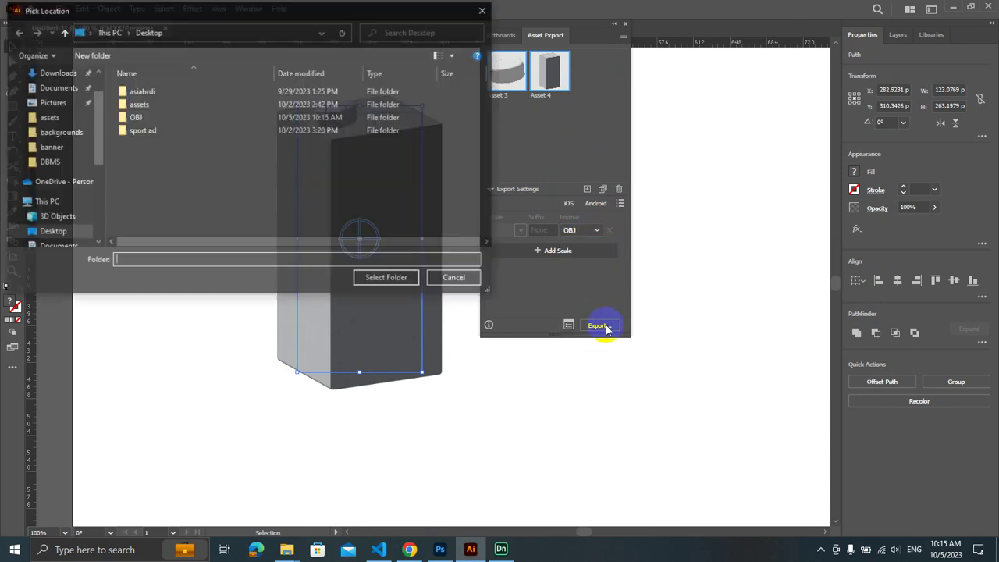
click(136, 117)
double_click(136, 117)
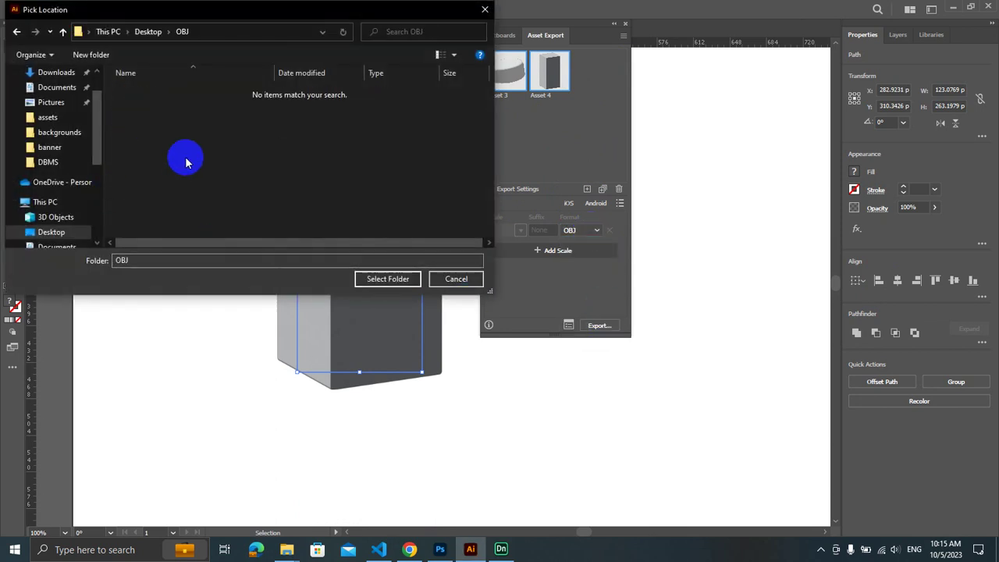
click(380, 279)
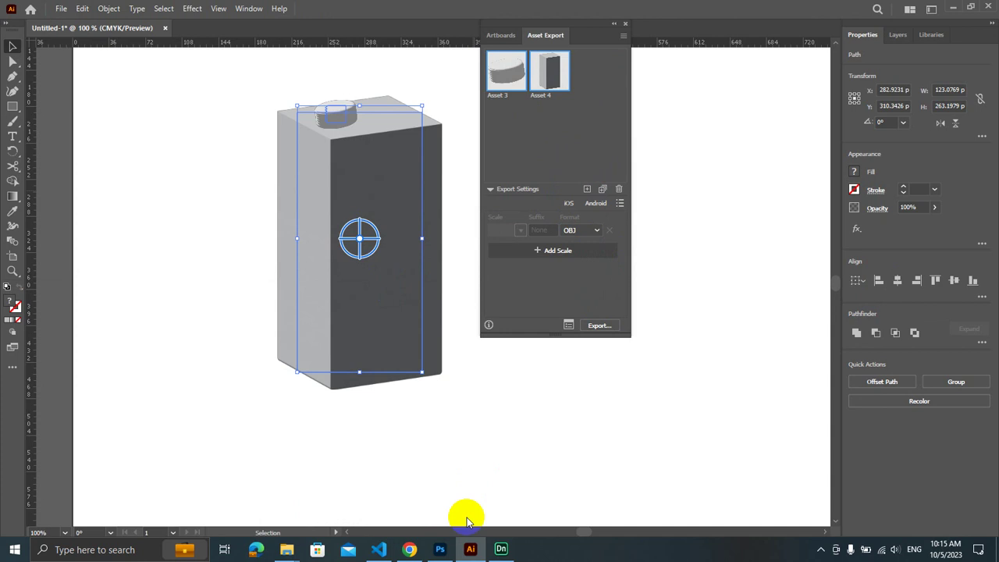
Switch to Adobe Dimension, import Asset 4.obj from the exported OBJ folder and move the carton along Z to 4.5 cm
click(471, 550)
click(501, 550)
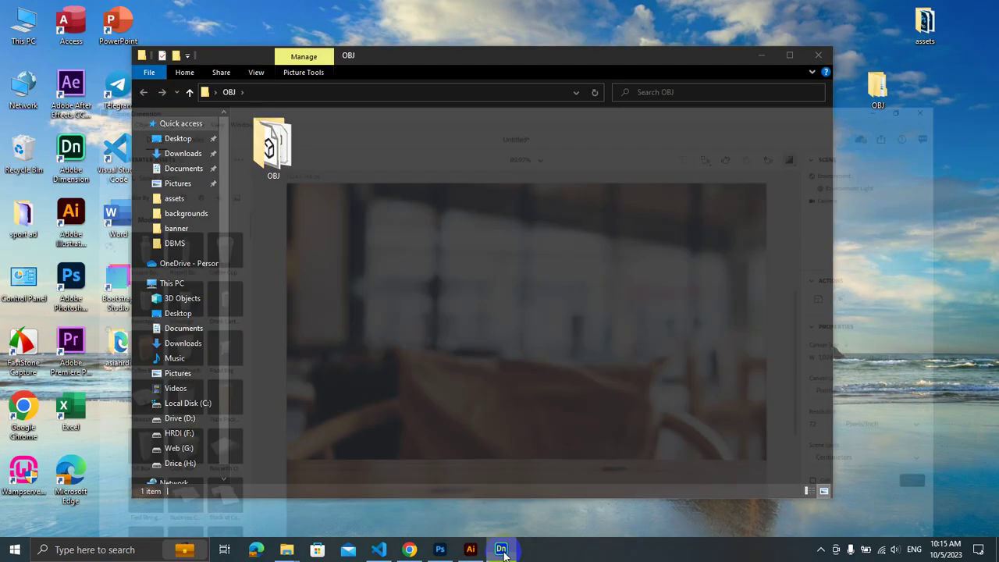
click(10, 22)
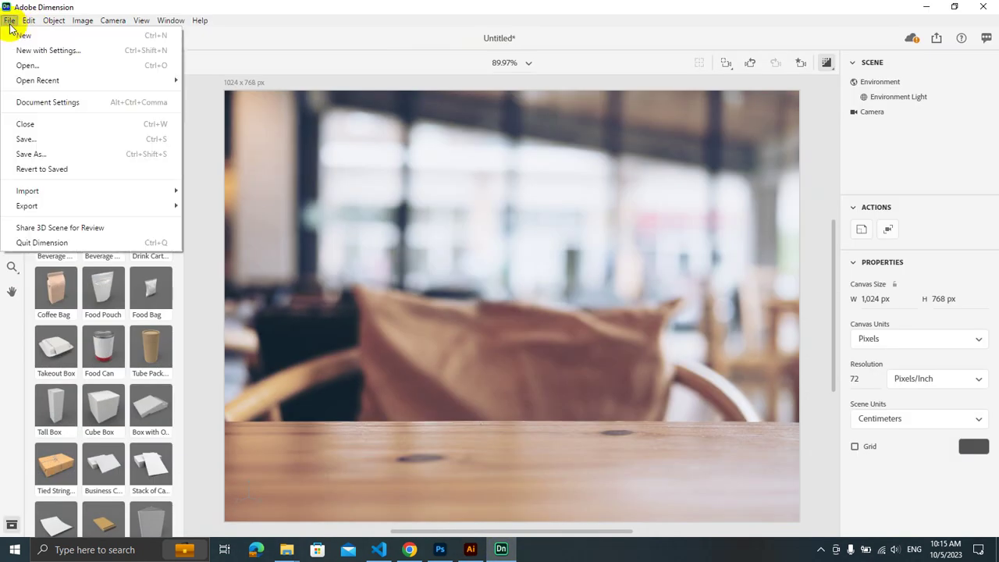
mouse_move(129, 190)
click(245, 192)
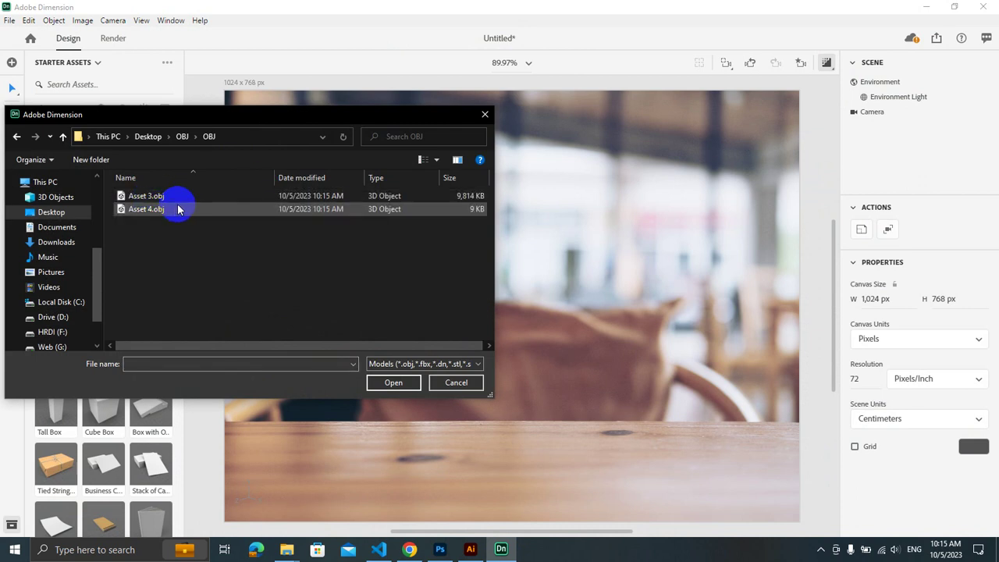
click(178, 208)
click(391, 382)
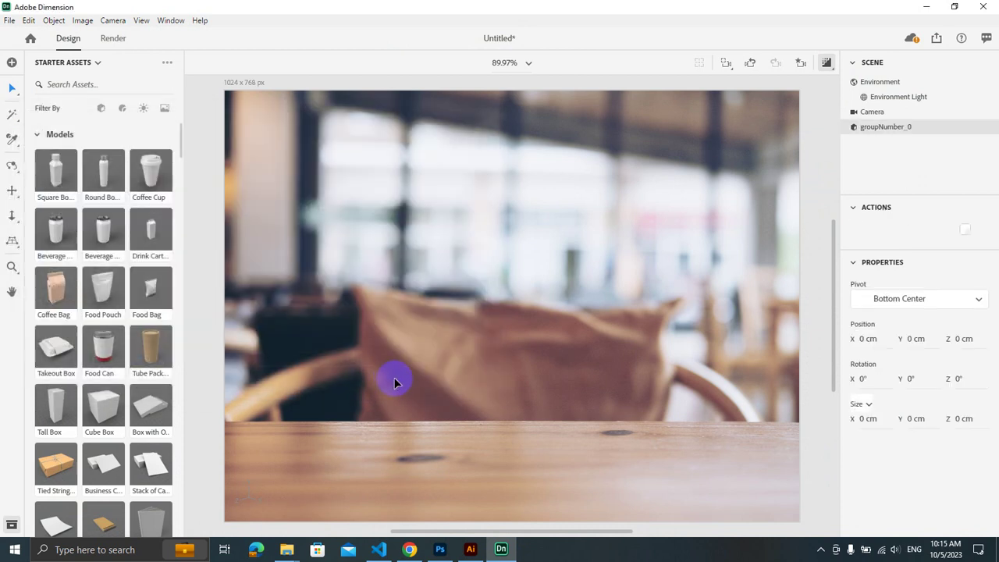
drag(478, 463, 460, 384)
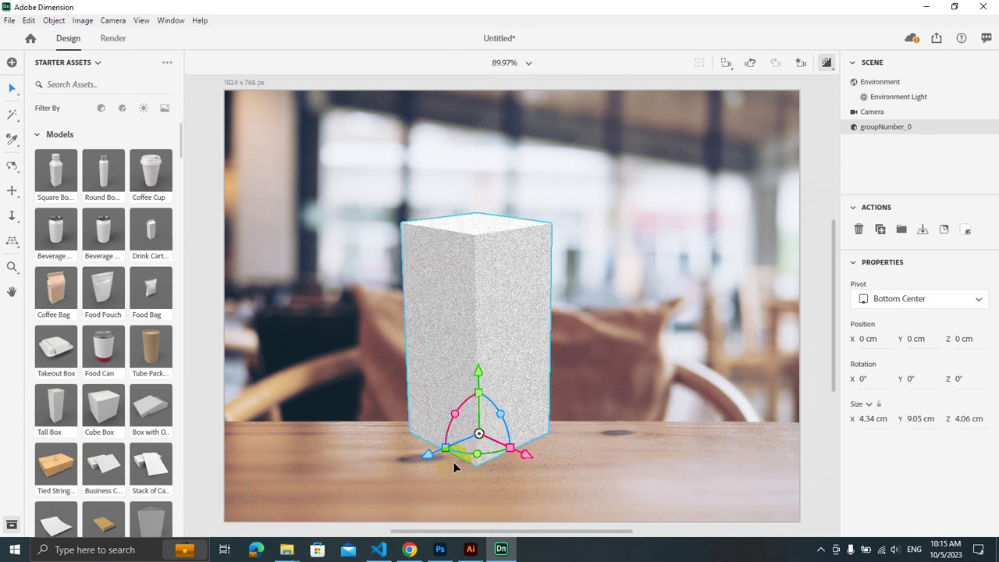
drag(430, 457, 328, 482)
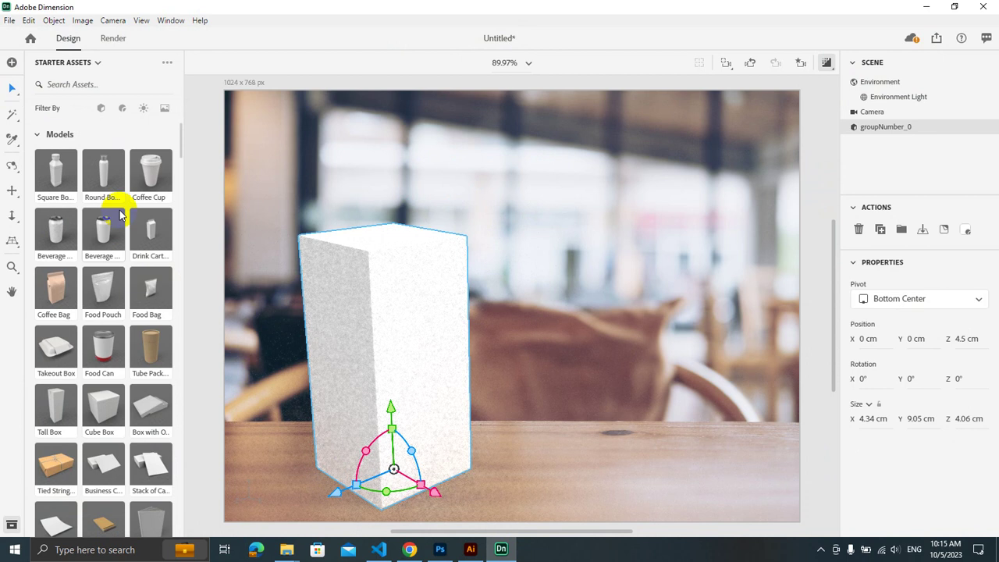
Apply the Plastic standard material from the starter assets to the carton
scroll(121, 216, down, 8)
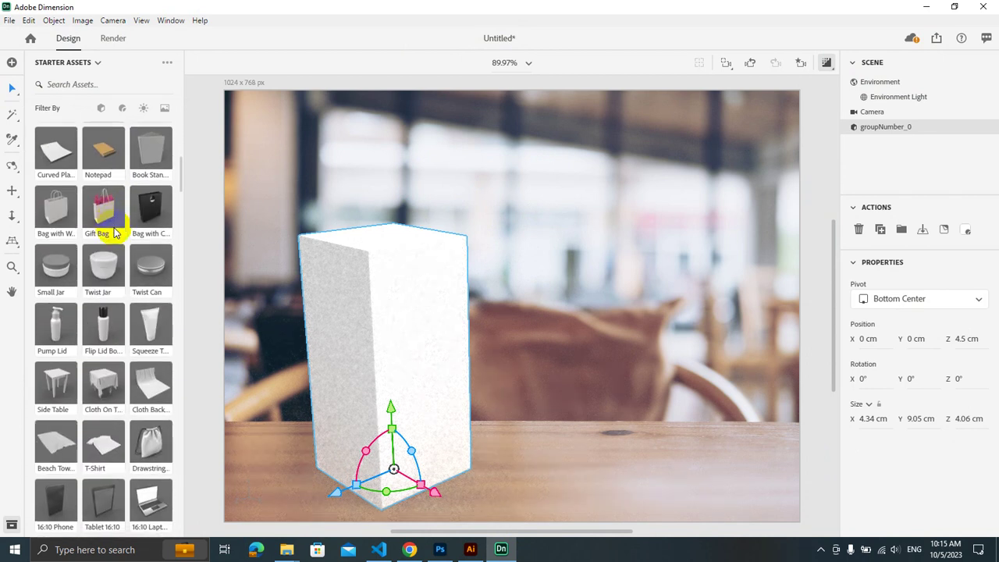
scroll(115, 231, down, 9)
scroll(112, 250, up, 4)
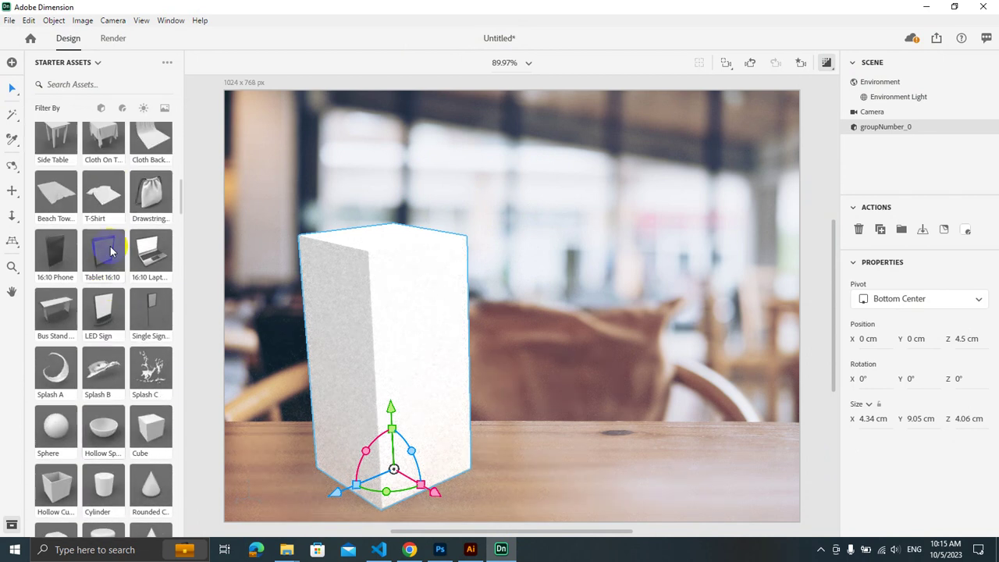
scroll(111, 250, up, 1)
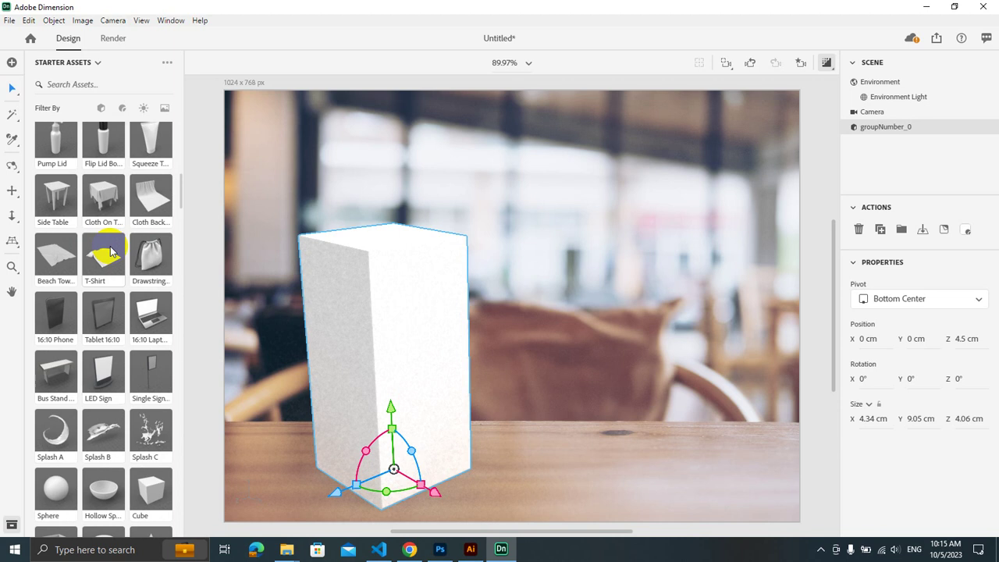
scroll(112, 252, up, 1)
scroll(112, 251, down, 6)
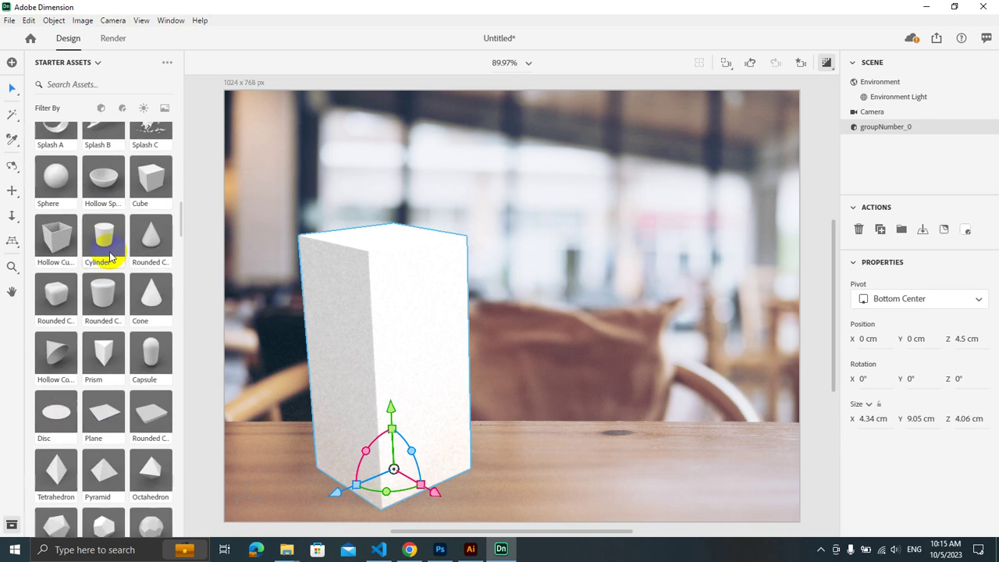
scroll(112, 256, down, 7)
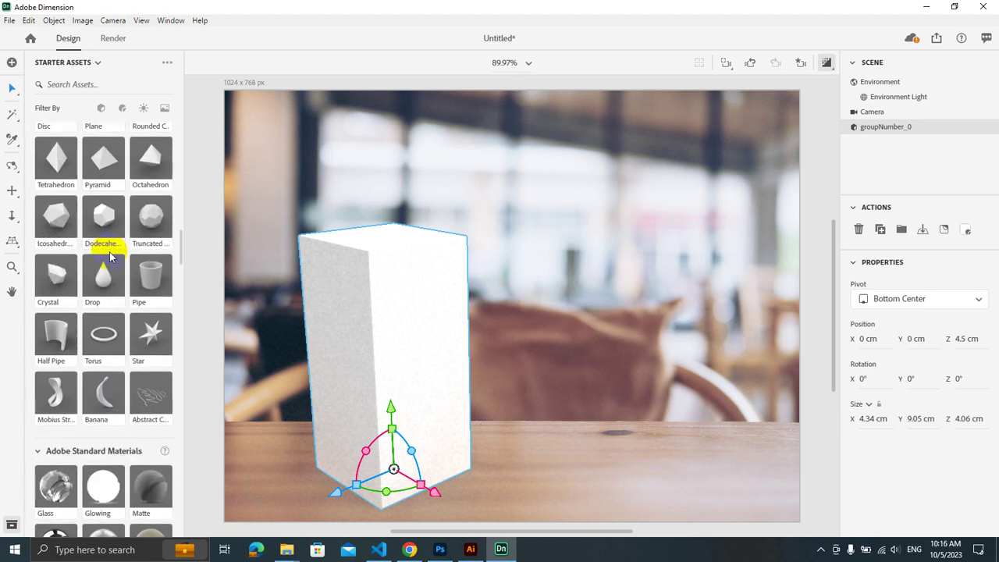
scroll(111, 257, down, 2)
drag(109, 304, 399, 290)
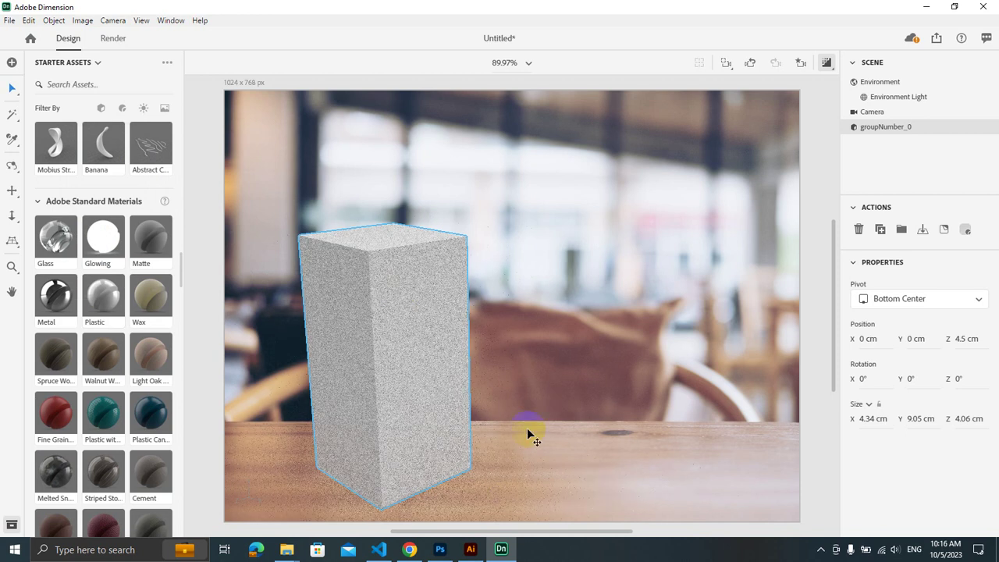
Switch to Chrome and search Google Images for "milk label"
click(406, 550)
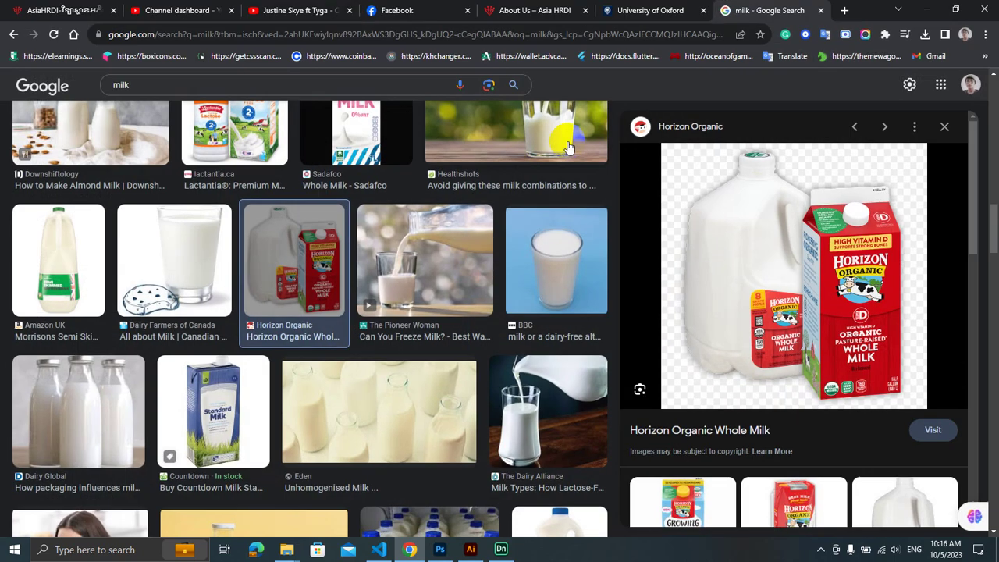
click(362, 81)
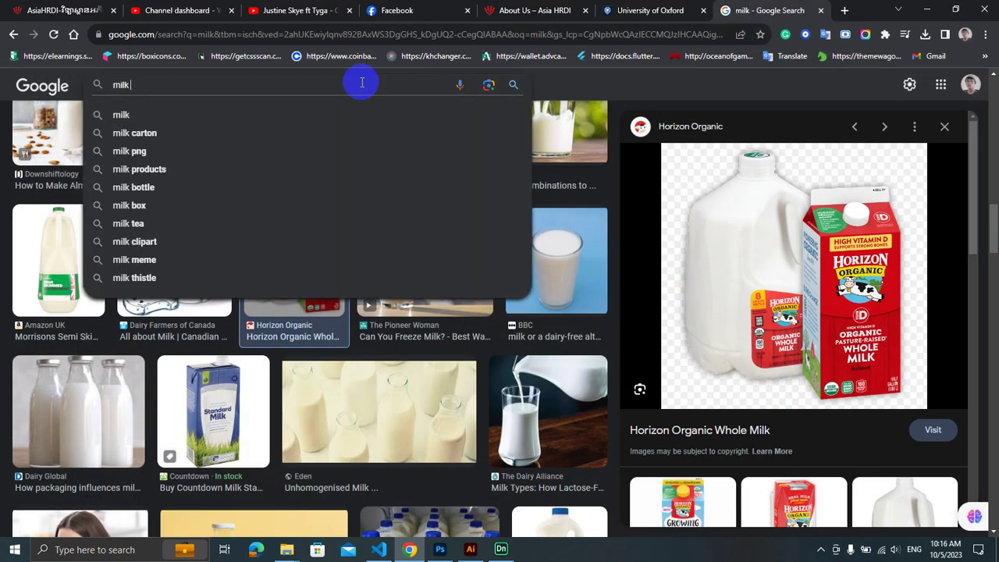
text(leba)
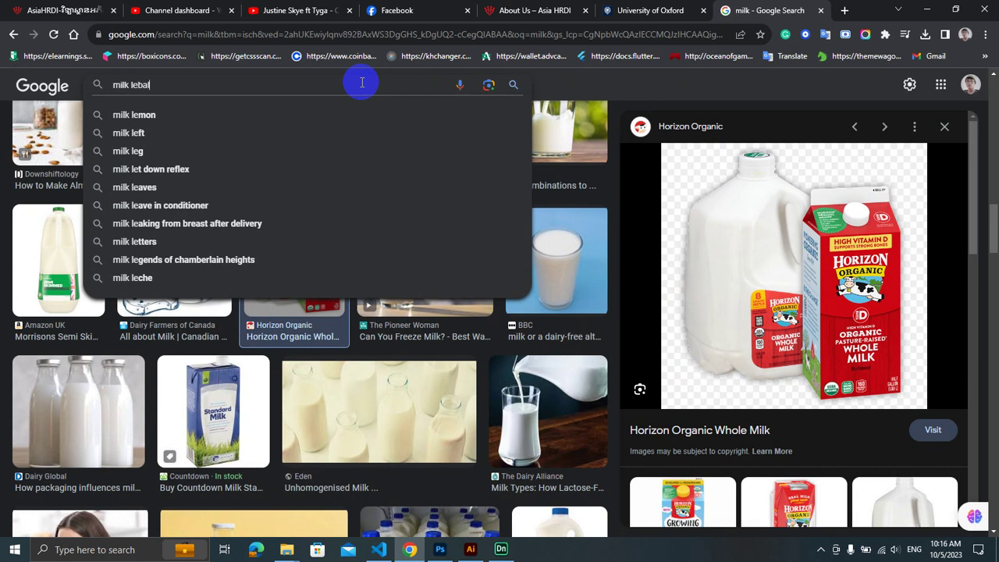
key(BackSpace)
key(BackSpace)
key(BackSpace)
key(BackSpace)
text(abel)
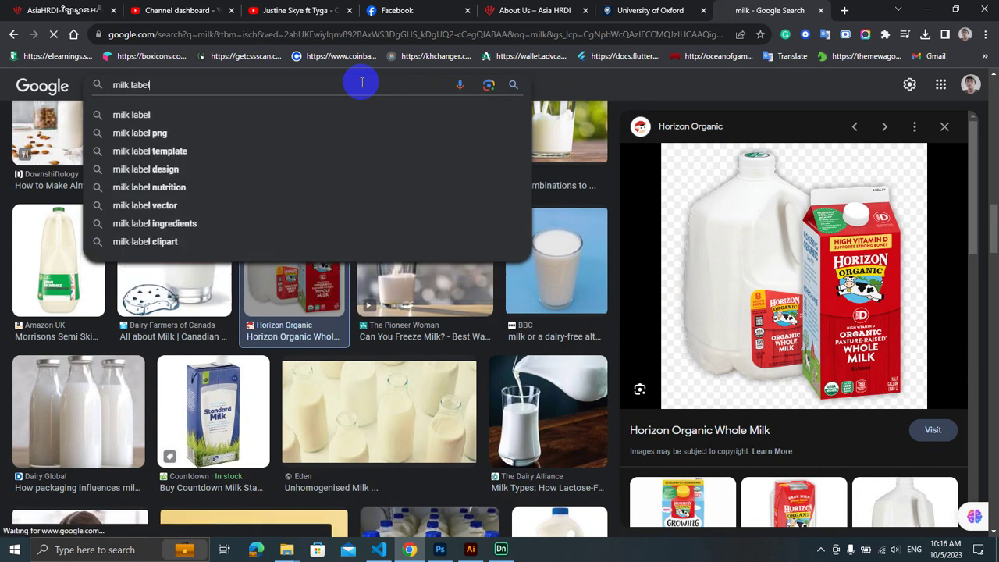
key(Return)
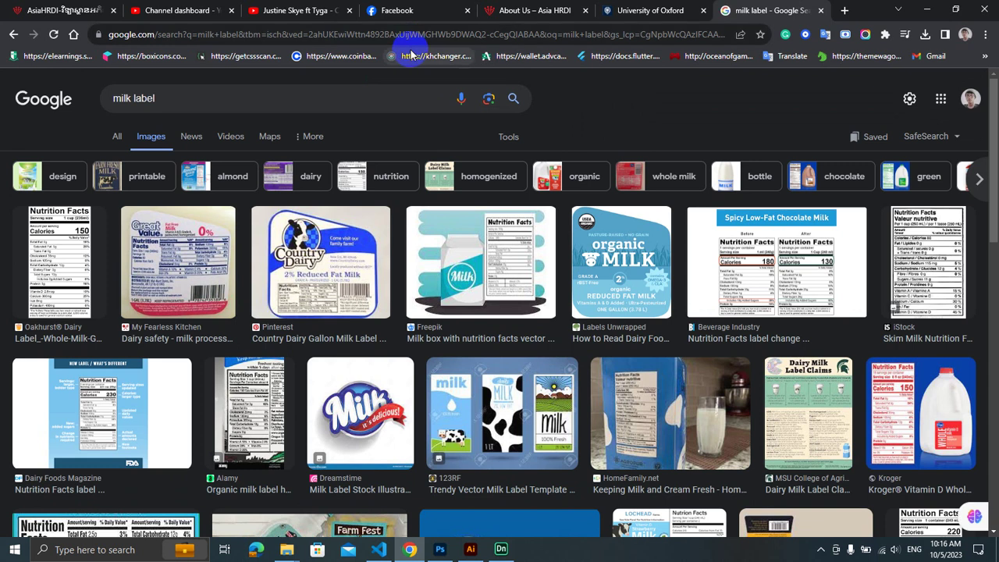
Browse the milk label image results for a flat carton label design, previewing the ProBio labels from ResearchGate
scroll(185, 194, down, 3)
scroll(185, 193, down, 3)
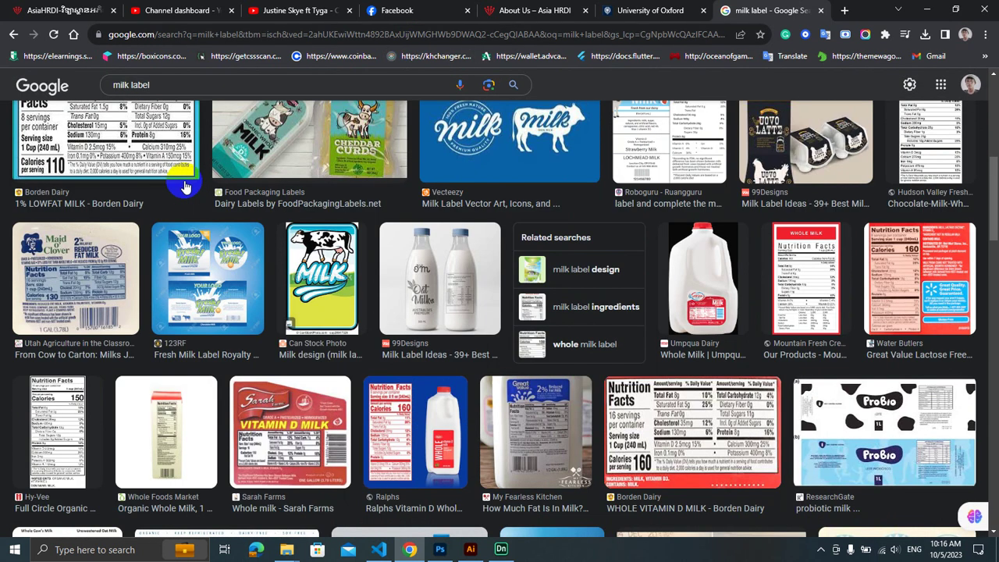
scroll(186, 191, down, 2)
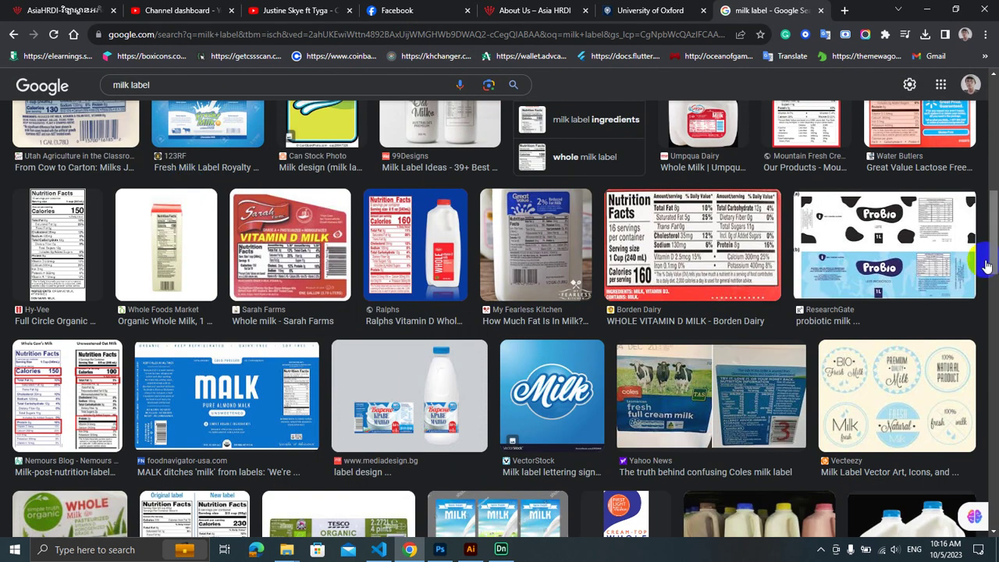
click(926, 245)
scroll(237, 224, down, 2)
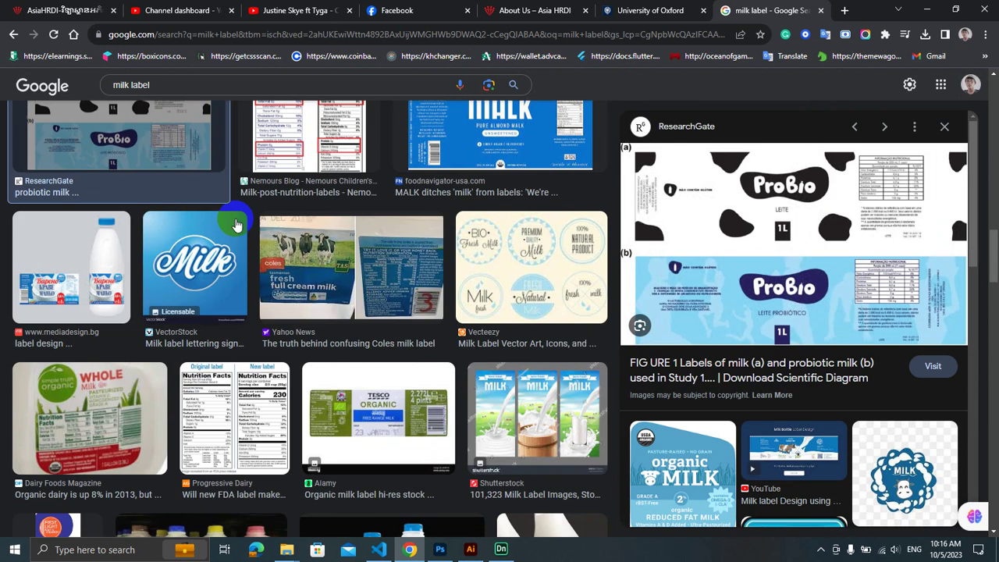
scroll(383, 216, down, 6)
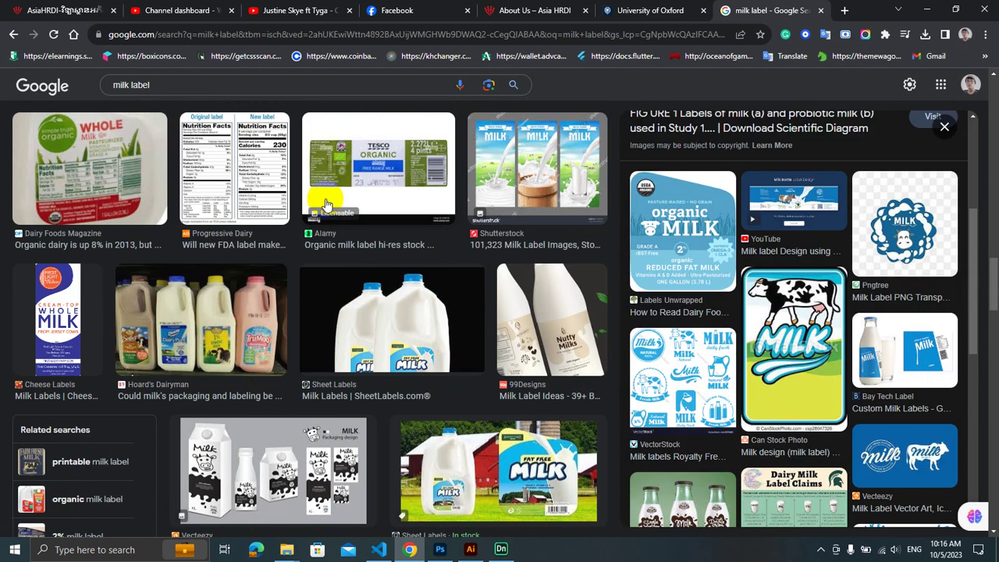
scroll(325, 197, up, 3)
scroll(351, 210, down, 4)
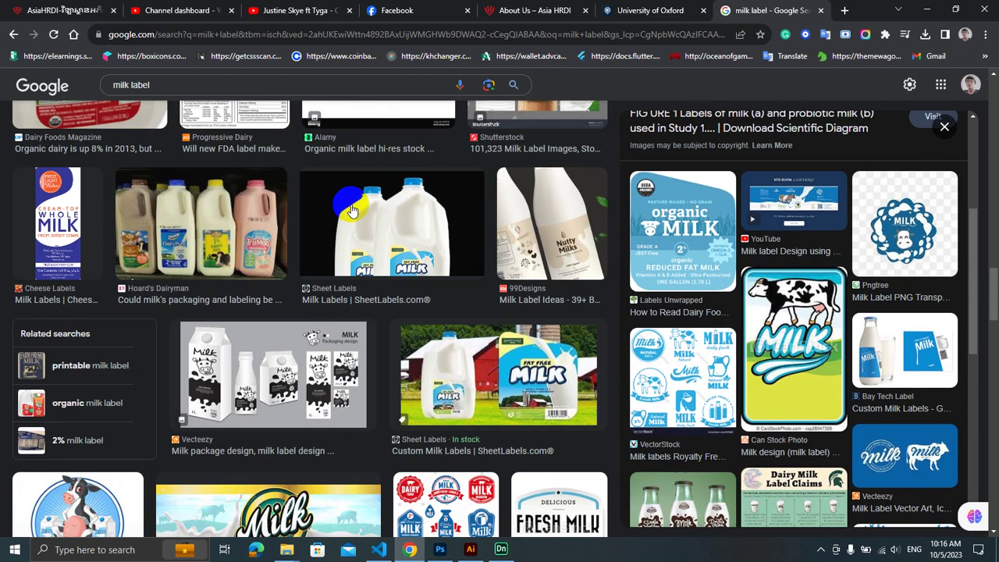
scroll(351, 209, down, 10)
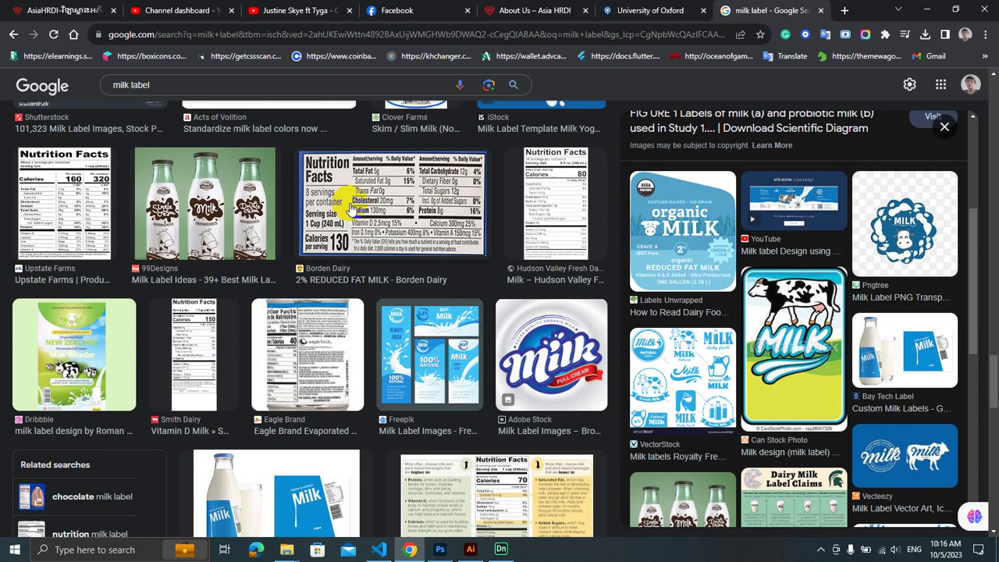
scroll(352, 209, up, 2)
scroll(348, 210, down, 8)
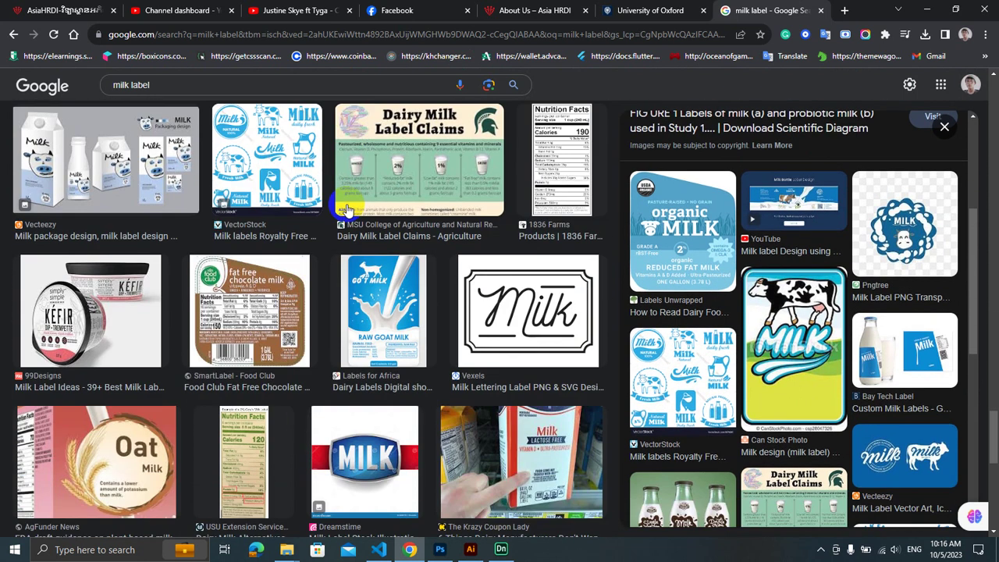
scroll(347, 209, down, 1)
Preview the blue Raw Goat Milk label from Labels for Africa and examine further milk label results
click(371, 222)
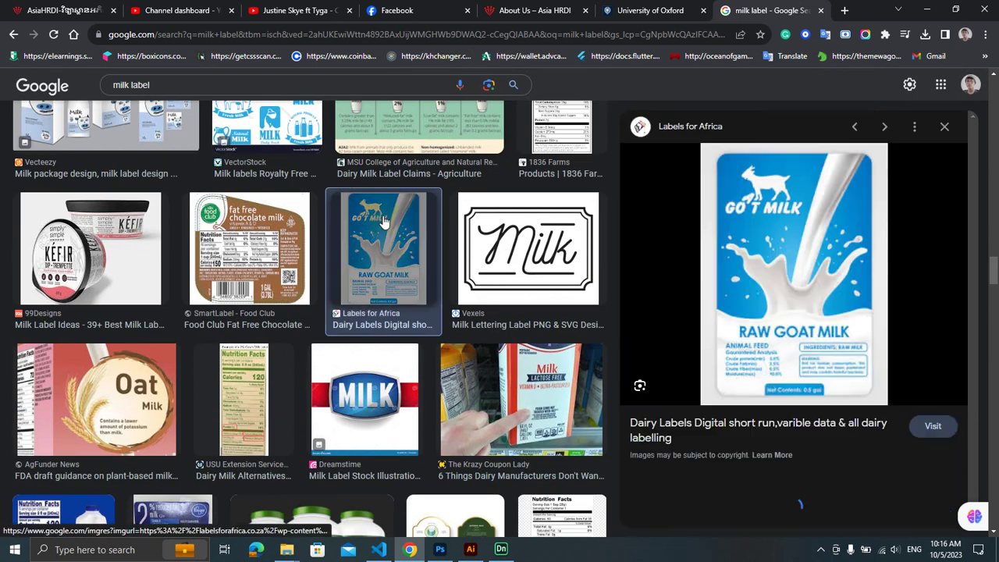
scroll(668, 261, down, 8)
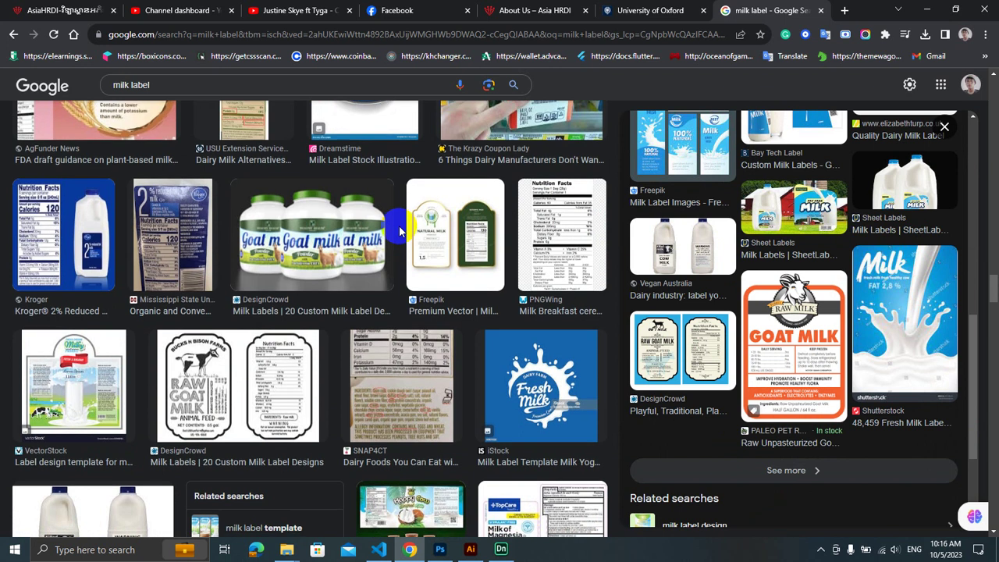
scroll(399, 233, down, 3)
scroll(399, 232, down, 3)
scroll(347, 259, down, 9)
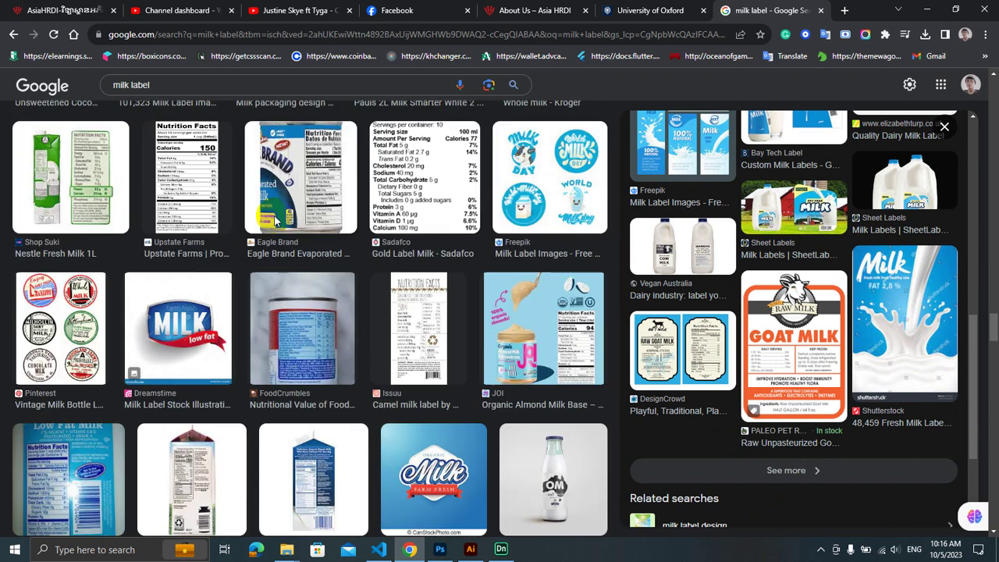
scroll(275, 221, down, 5)
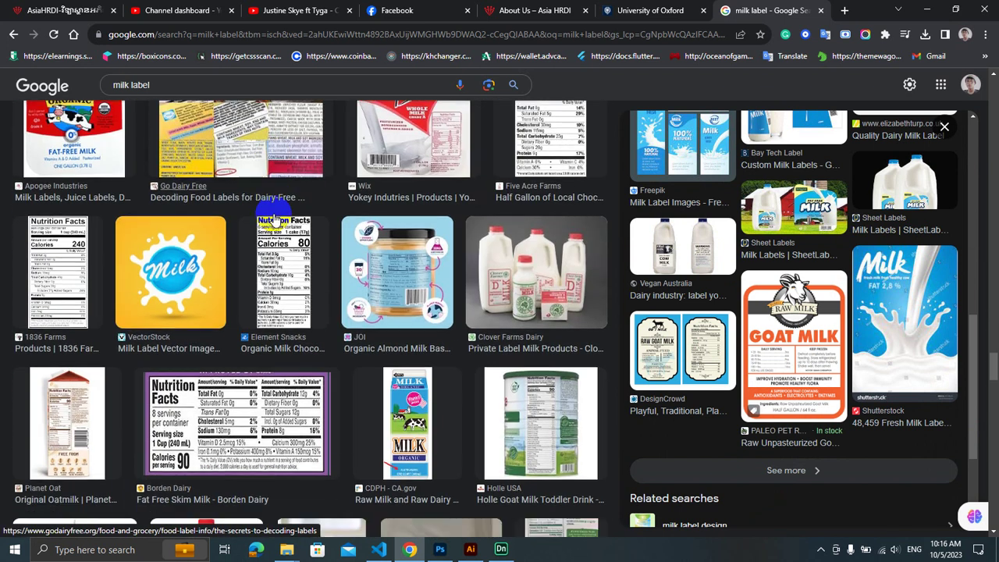
scroll(100, 286, up, 3)
Preview the 1836 Farms nutrition label and the yellow VectorStock milk splash label, and examine the related designs
click(100, 286)
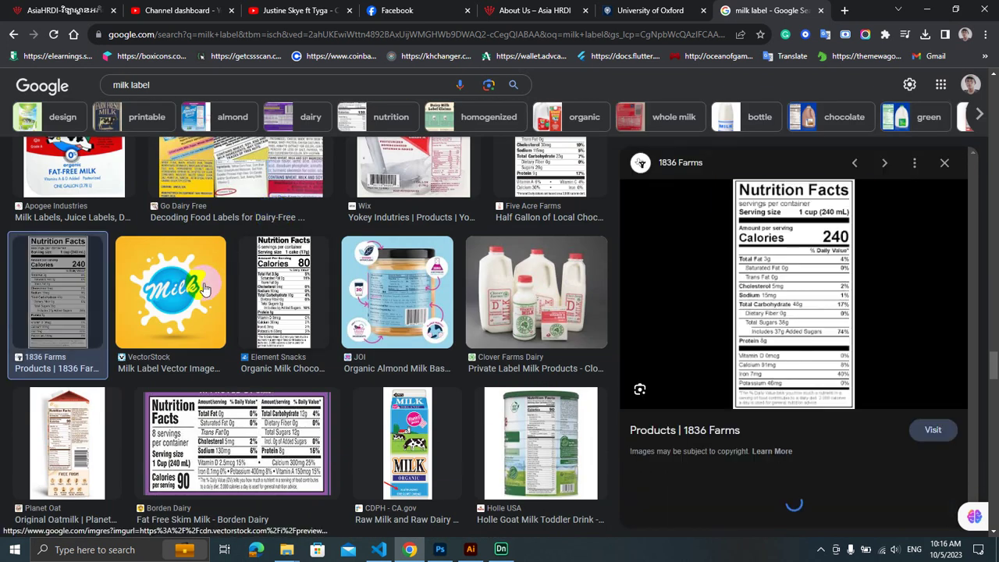
click(170, 290)
scroll(754, 286, down, 5)
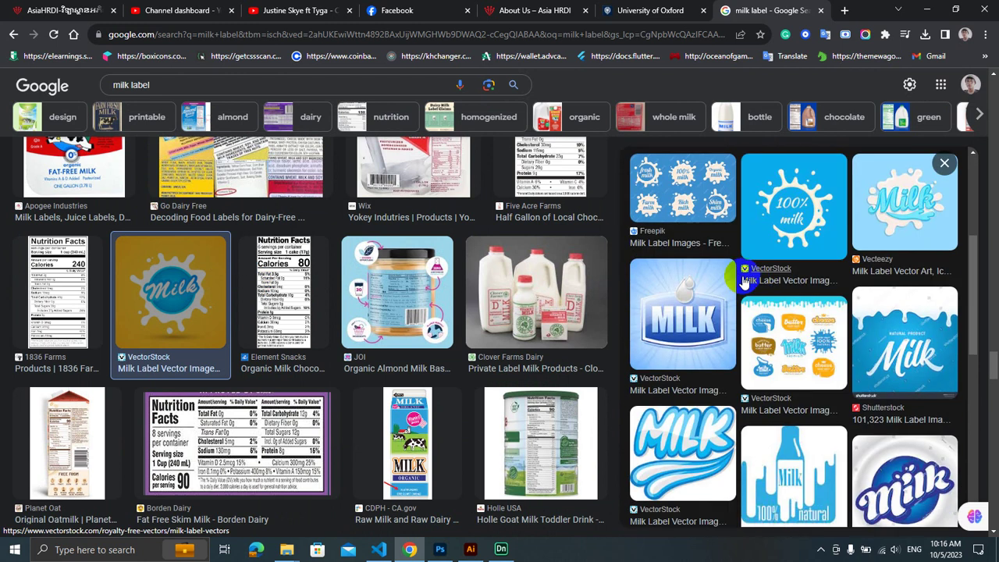
scroll(873, 217, down, 3)
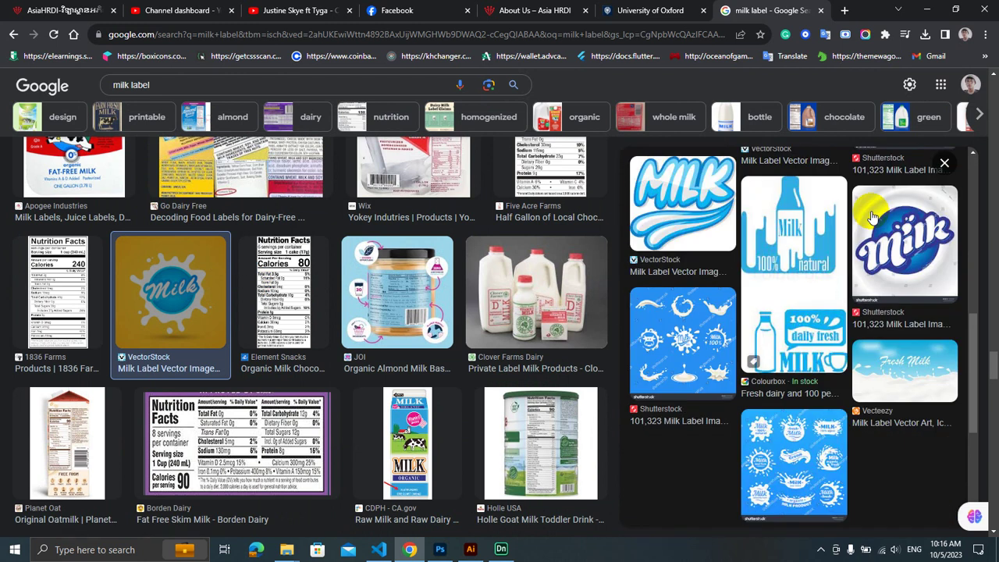
scroll(866, 234, down, 3)
scroll(865, 238, up, 2)
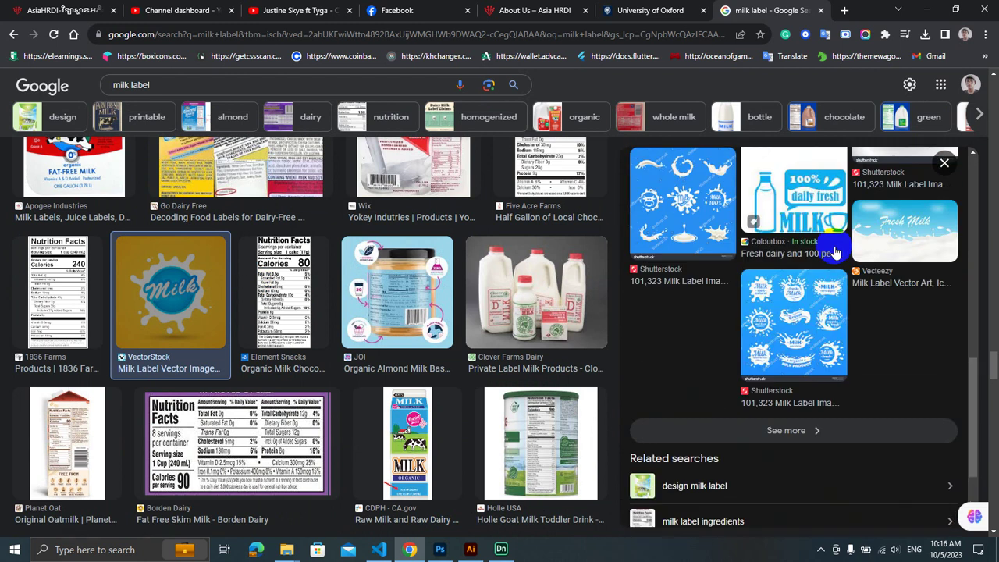
scroll(863, 242, down, 1)
scroll(304, 222, down, 10)
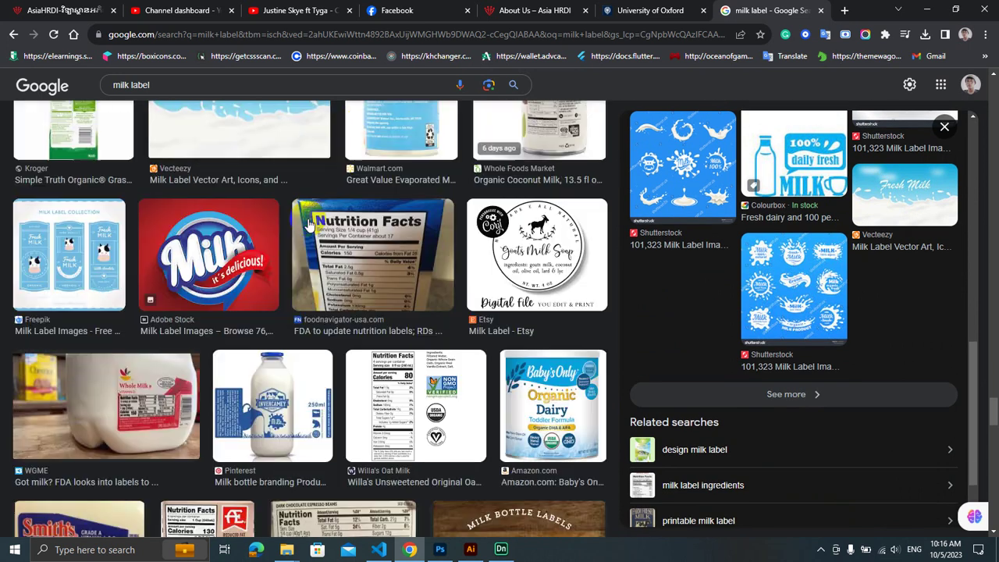
Preview the Vecteezy Fresh Milk label and examine its related images and more search results
scroll(304, 225, up, 2)
click(293, 247)
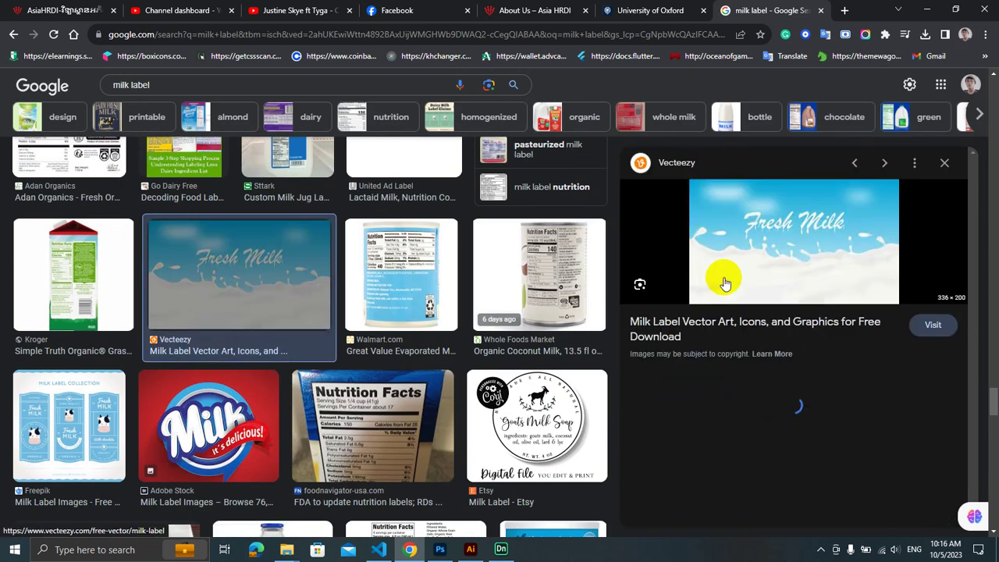
scroll(694, 281, down, 3)
scroll(437, 252, down, 3)
scroll(421, 252, down, 4)
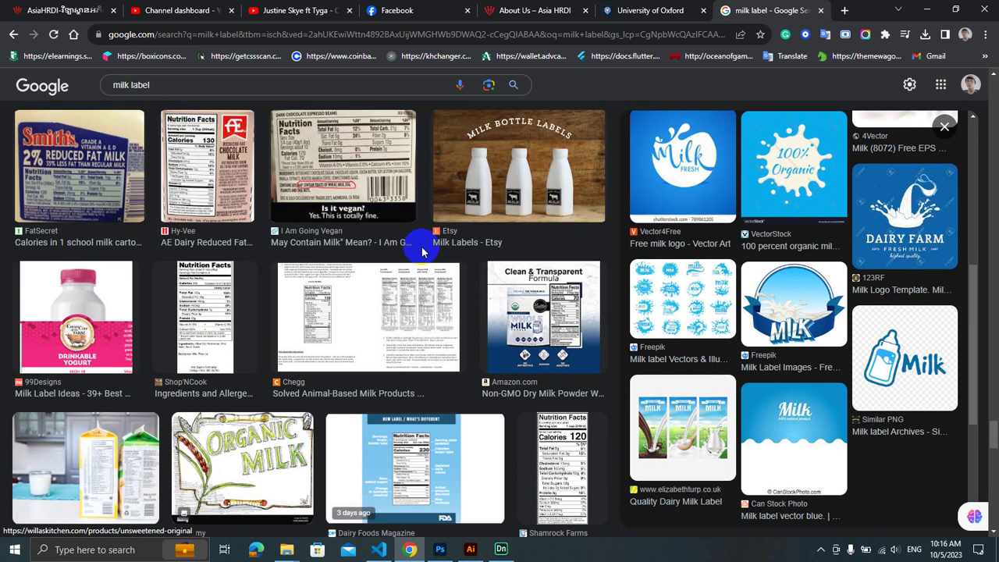
scroll(421, 252, down, 12)
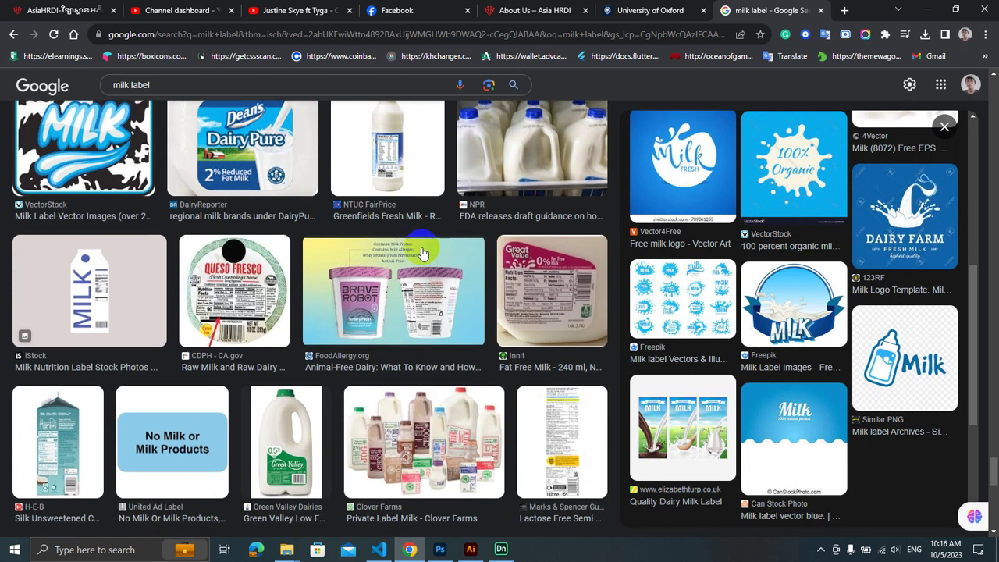
scroll(421, 252, down, 4)
scroll(796, 286, up, 3)
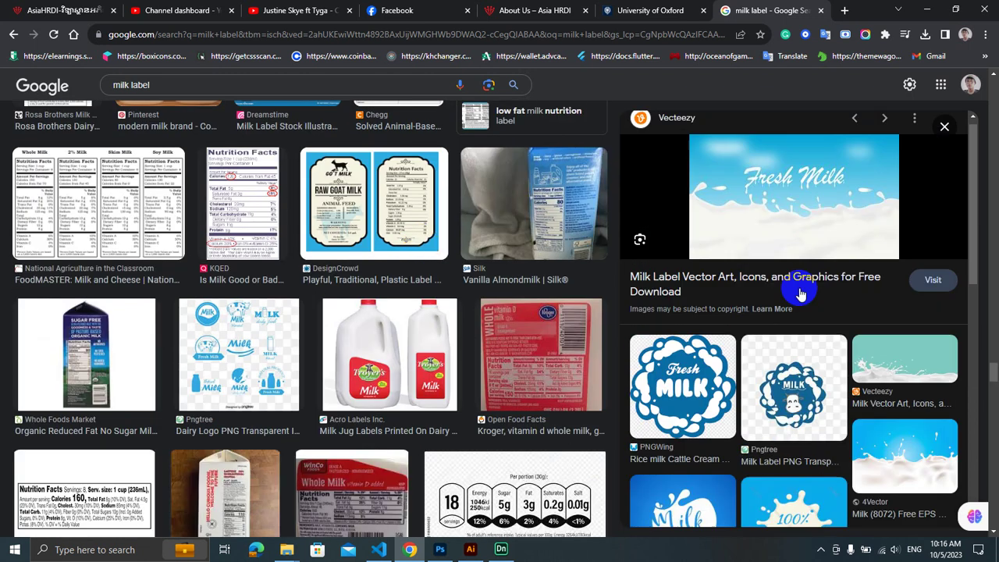
scroll(796, 302, down, 4)
scroll(796, 302, down, 2)
scroll(347, 203, down, 6)
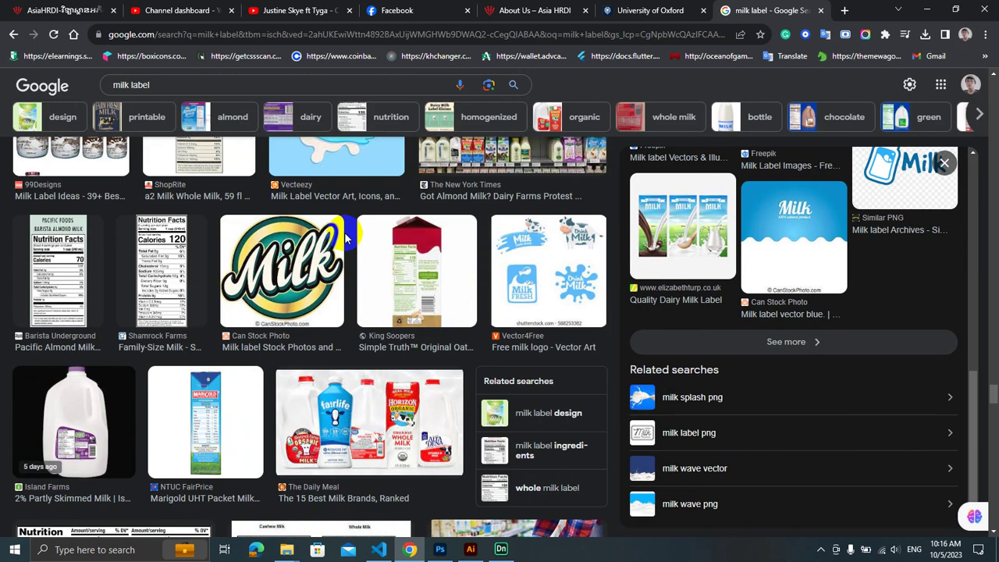
Preview the Vecteezy milk splash logo and the blue VectorStock MILK badge, and compare similar label designs
click(351, 170)
scroll(843, 279, down, 4)
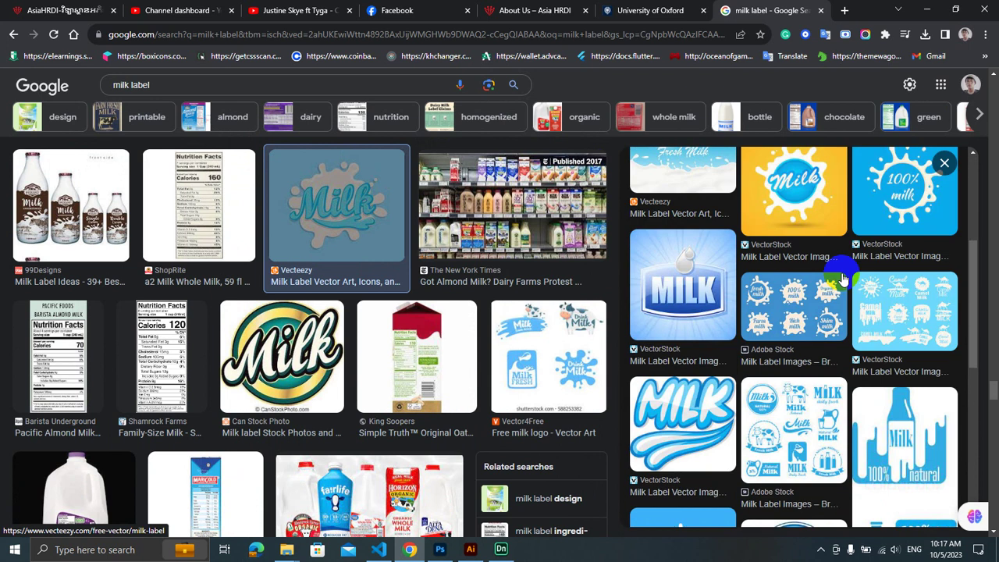
click(697, 286)
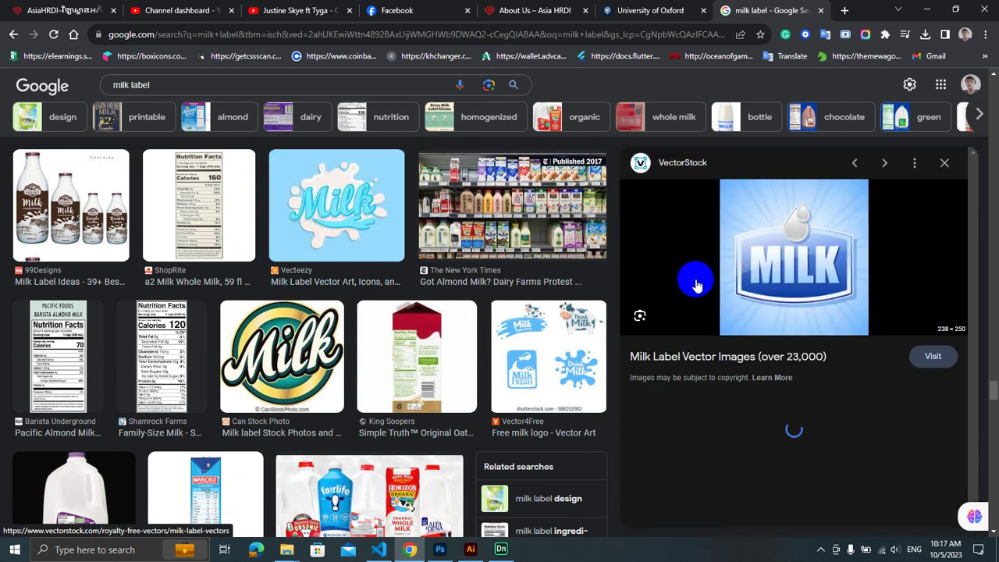
scroll(671, 317, down, 5)
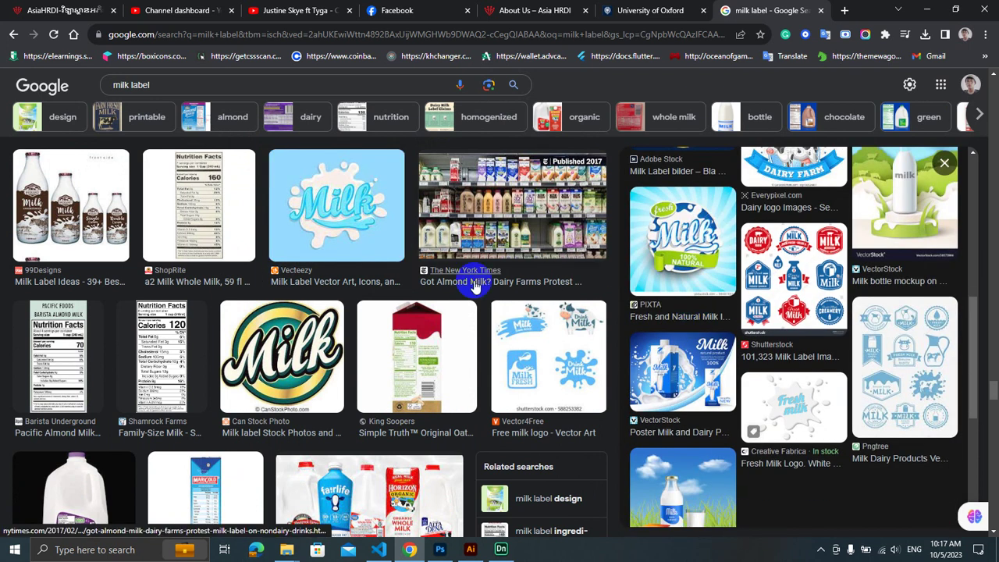
scroll(437, 277, up, 5)
click(671, 267)
scroll(687, 281, down, 5)
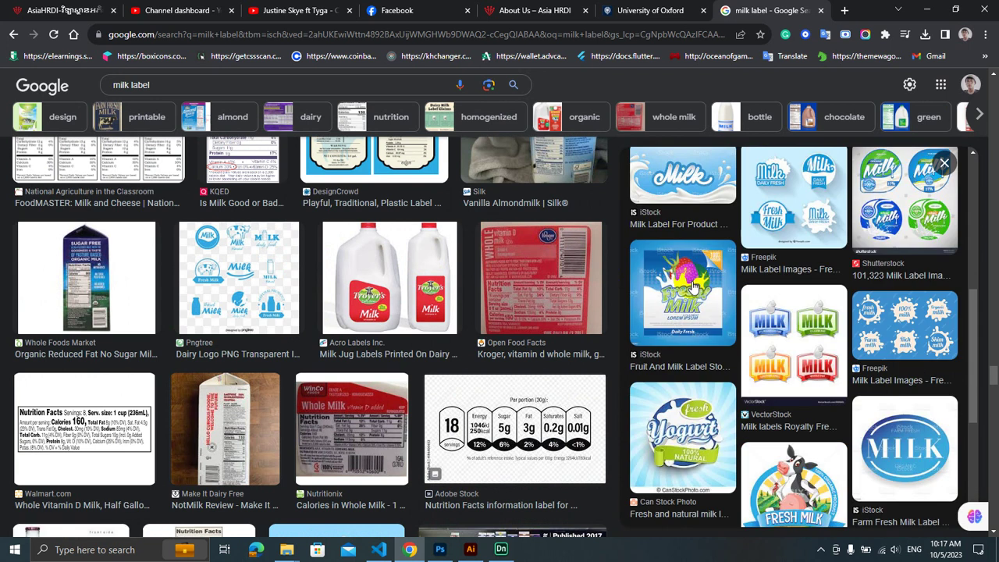
scroll(692, 287, down, 4)
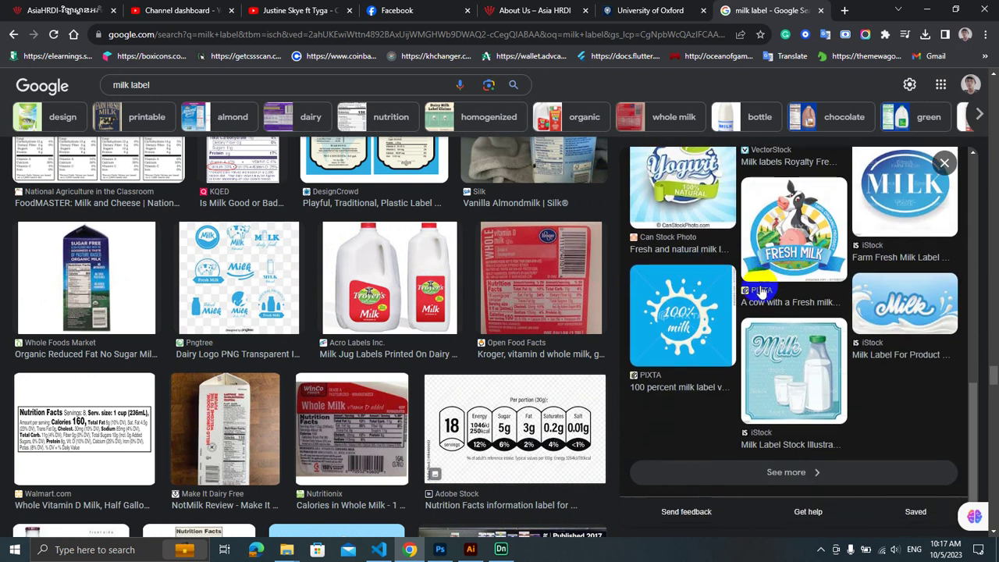
scroll(370, 222, down, 5)
scroll(371, 222, down, 10)
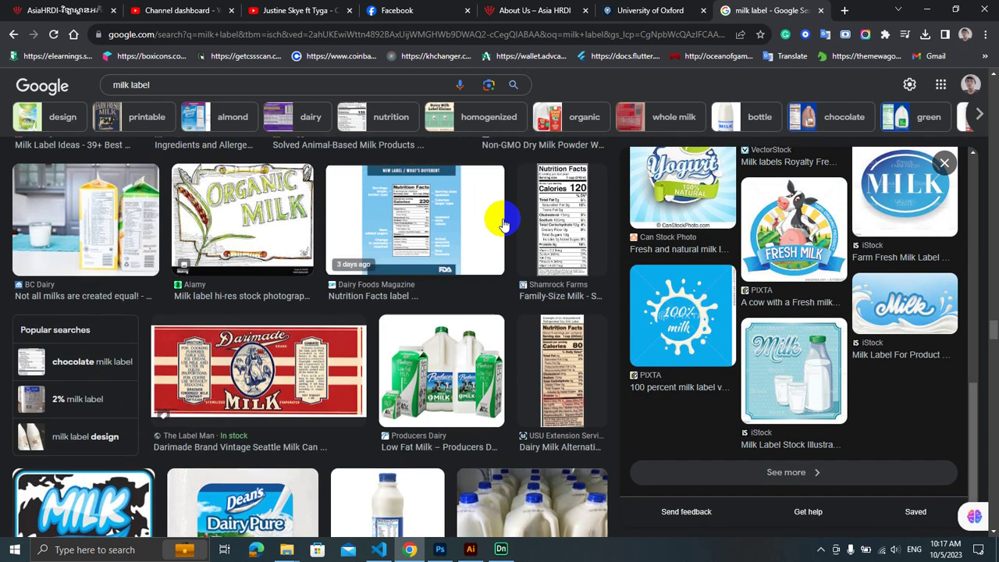
scroll(503, 225, up, 6)
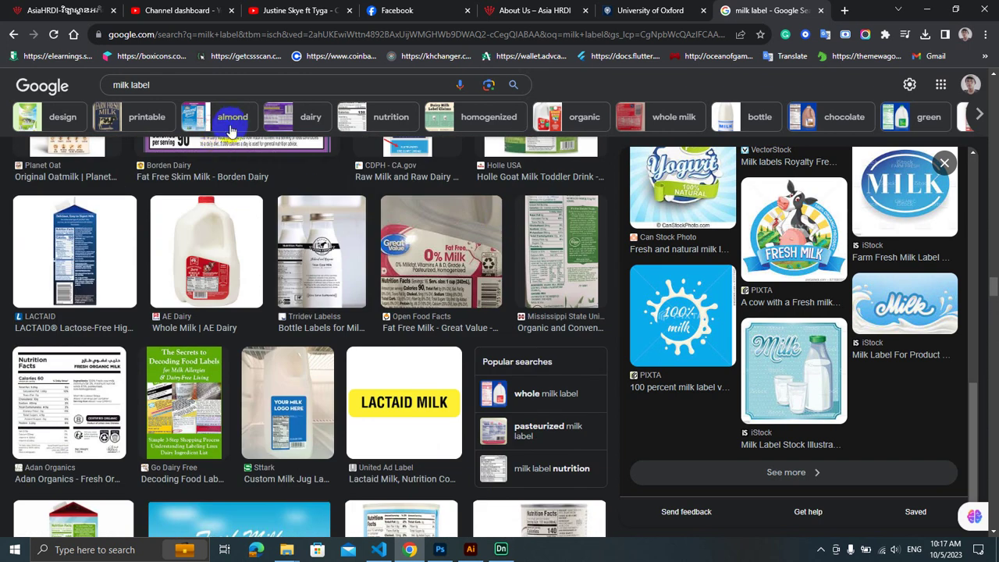
Filter the milk label image results by almond and look through them for a full wraparound label
click(232, 124)
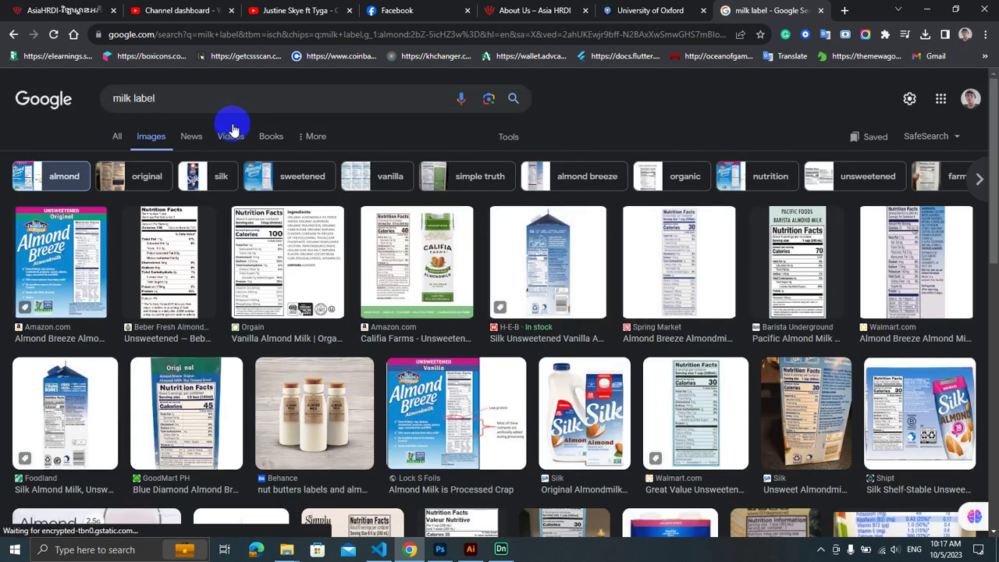
scroll(301, 161, down, 3)
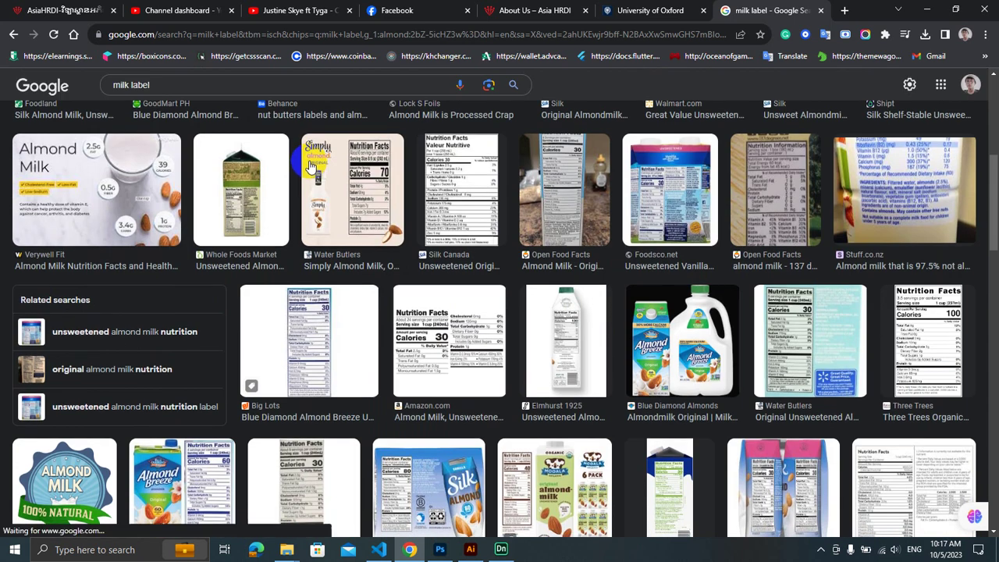
scroll(311, 168, down, 2)
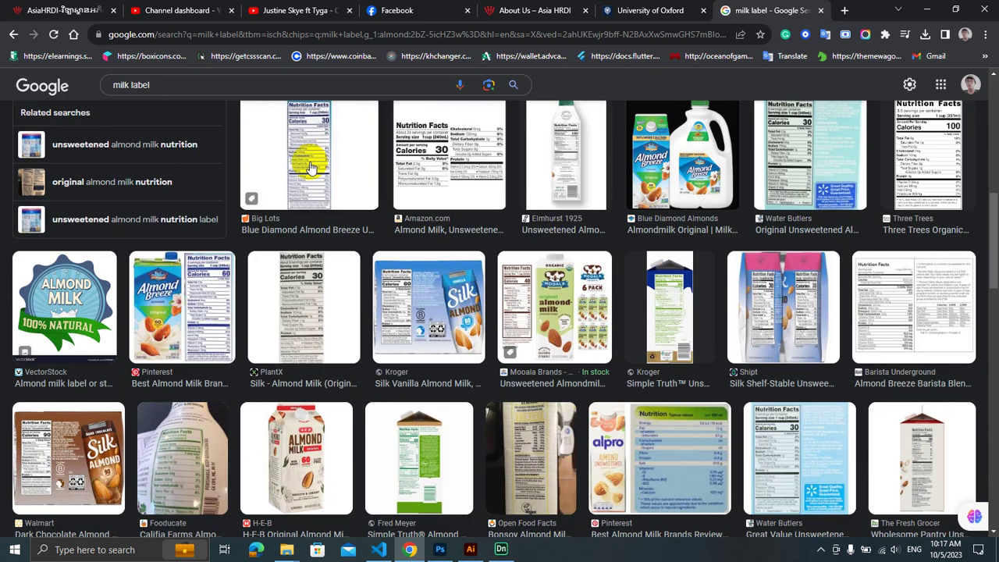
scroll(310, 168, down, 4)
scroll(310, 170, down, 10)
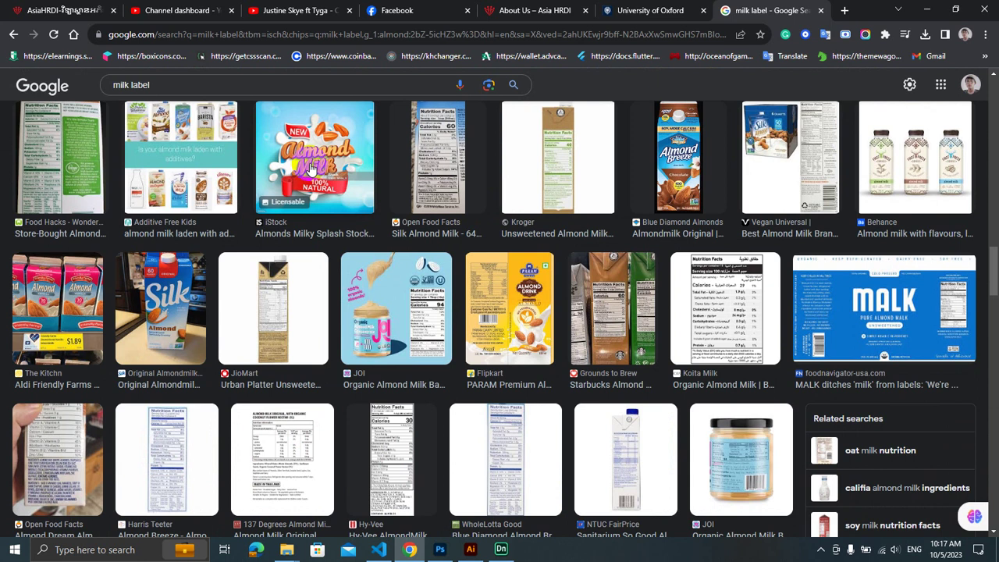
Preview the blue MALK pure almond label from foodnavigator-usa.com and save its image as a JPEG in the Pictures folder
click(901, 320)
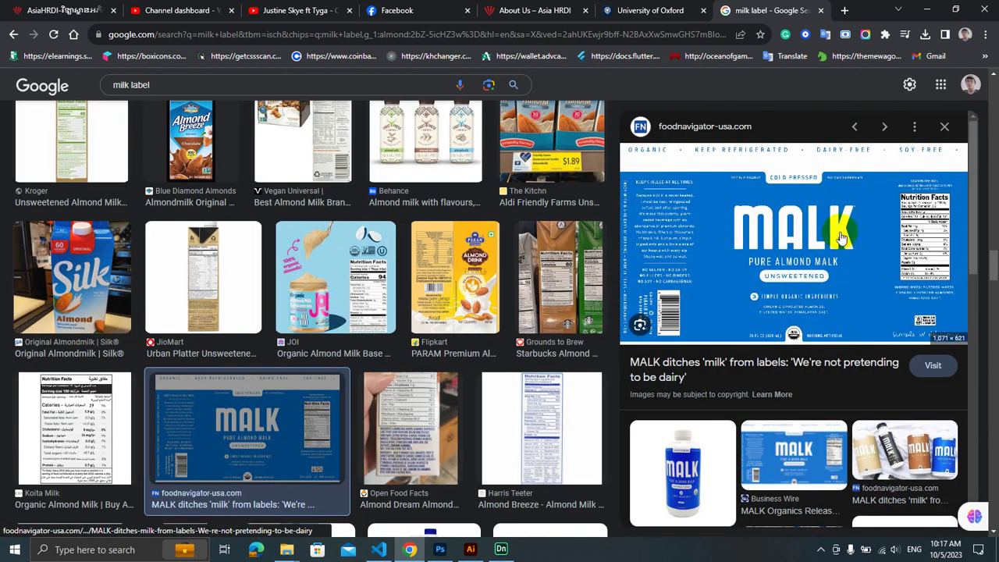
right_click(775, 244)
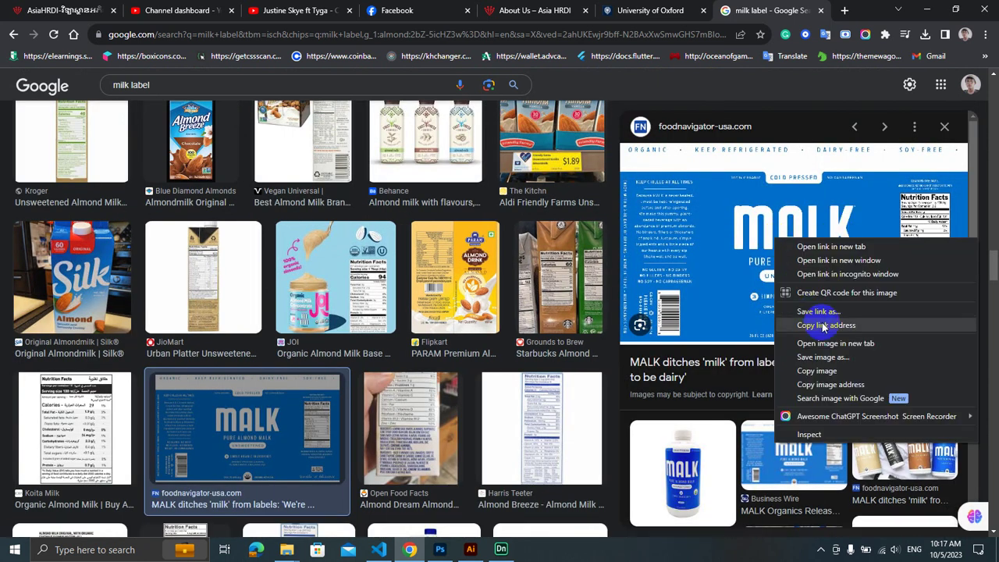
click(832, 360)
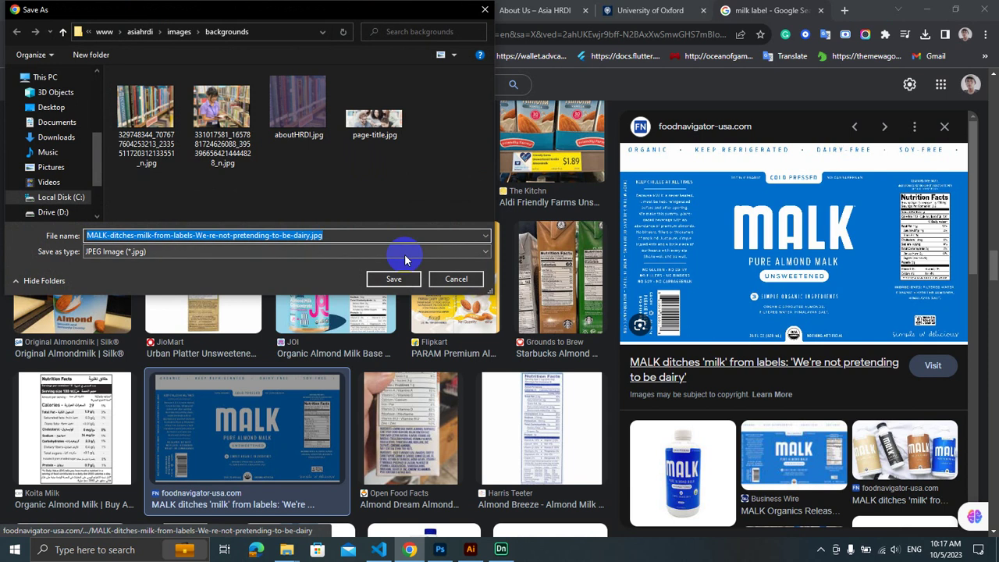
click(70, 167)
click(408, 278)
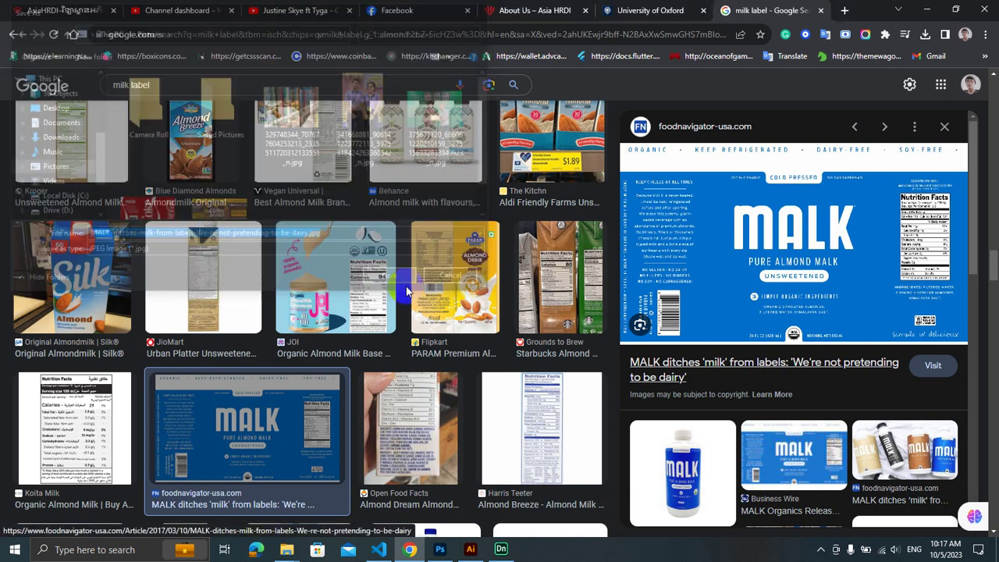
Switch to Adobe Dimension and place the saved MALK label image from Pictures as a graphic on the carton
click(503, 550)
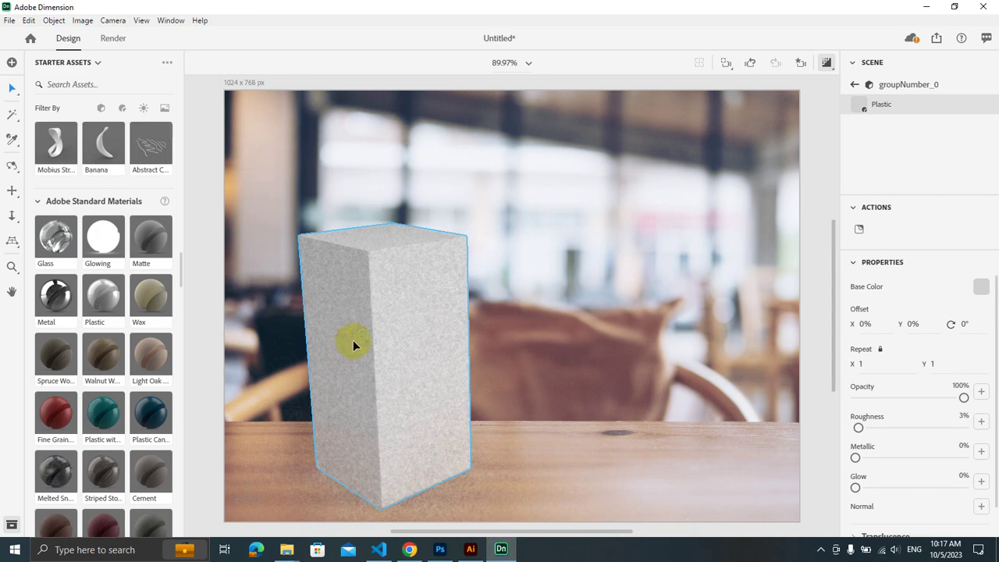
click(860, 234)
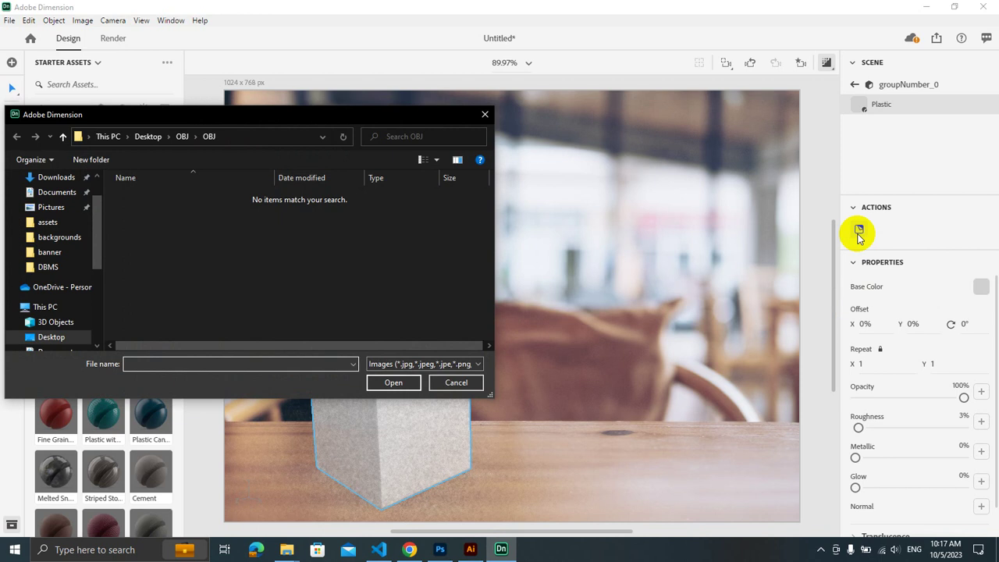
click(50, 207)
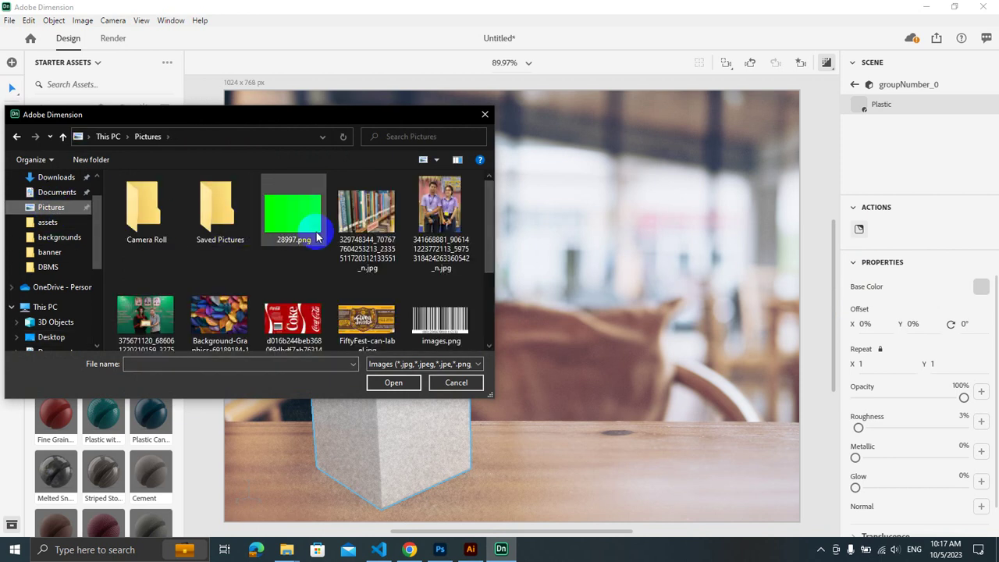
scroll(366, 211, down, 2)
click(164, 290)
click(392, 383)
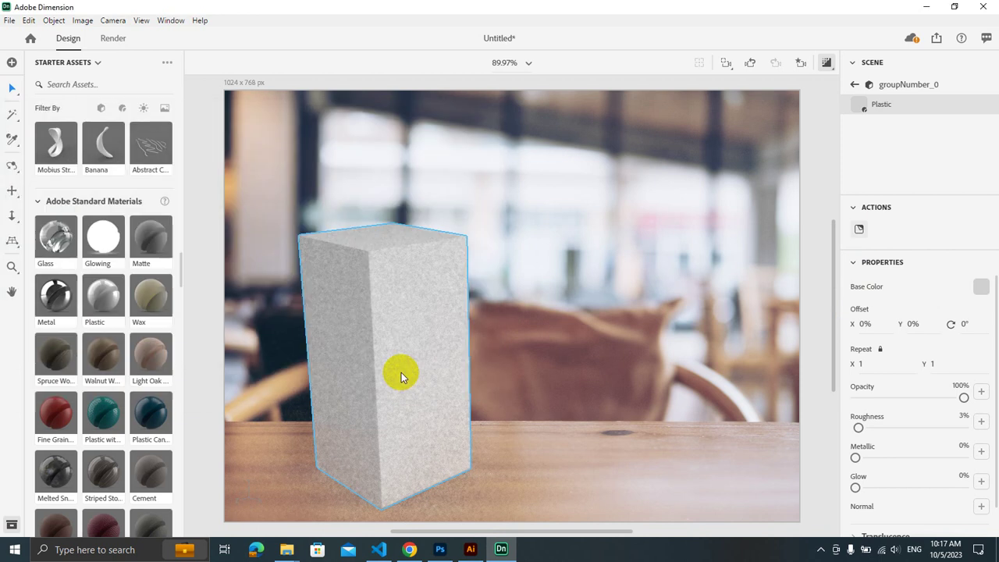
click(404, 371)
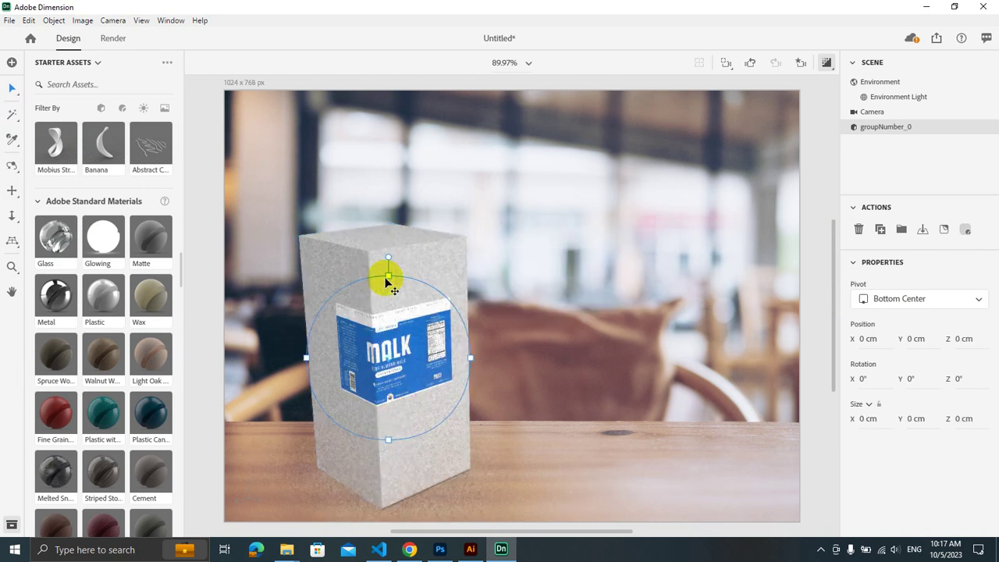
Stretch the MALK decal across the carton's two front faces to a scale of about X 18.6% and Y 18.1%
drag(391, 277, 398, 163)
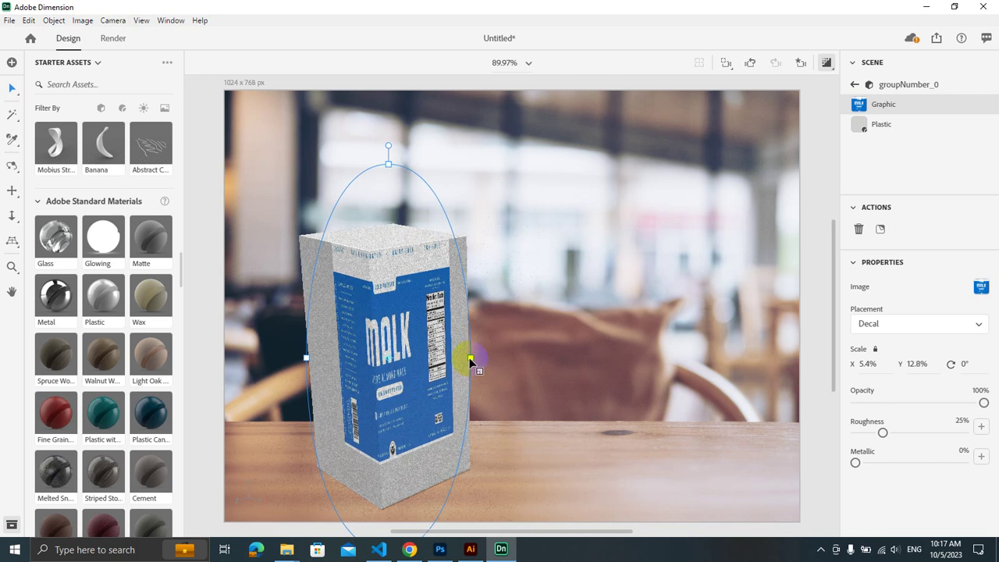
drag(471, 359, 663, 328)
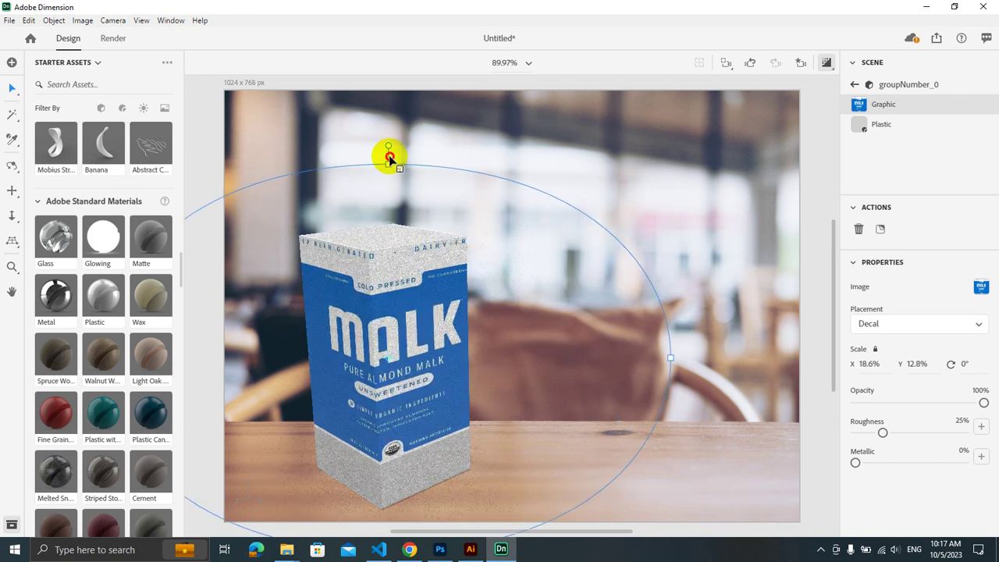
drag(389, 159, 392, 87)
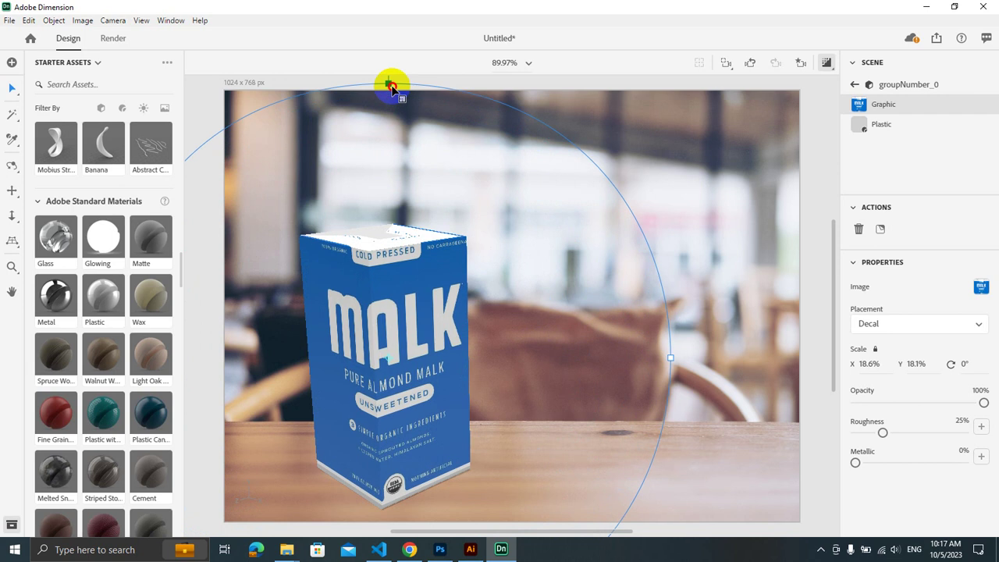
Shift the MALK decal down and right, and rescale it to about X 17.7% and Y 25.6%
drag(390, 267, 424, 306)
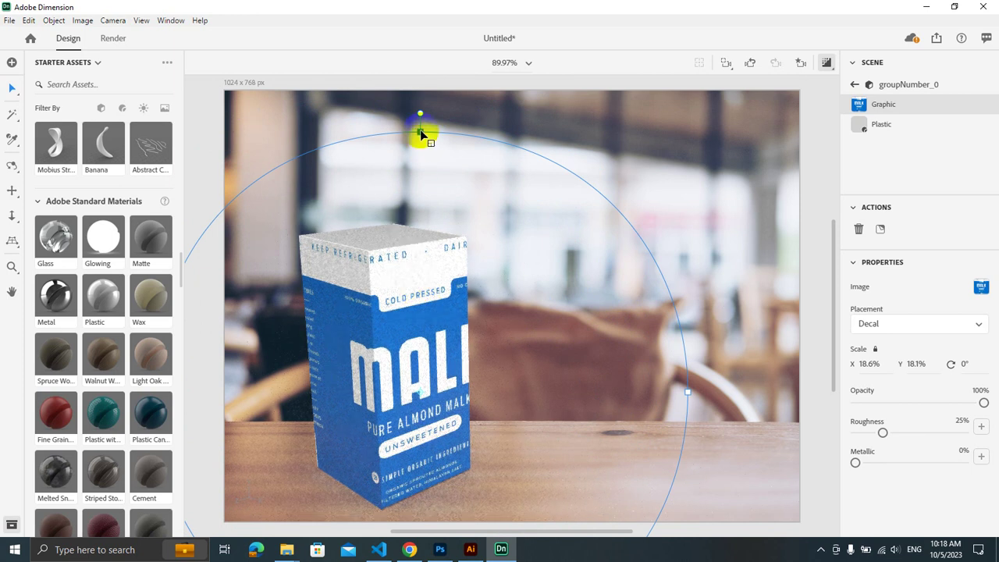
drag(420, 134, 414, 25)
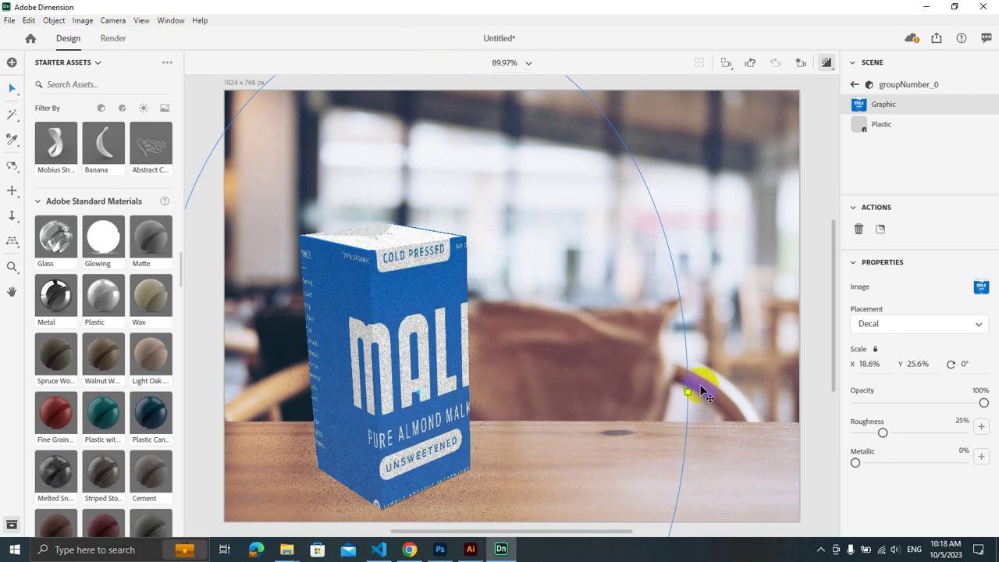
drag(687, 394, 717, 395)
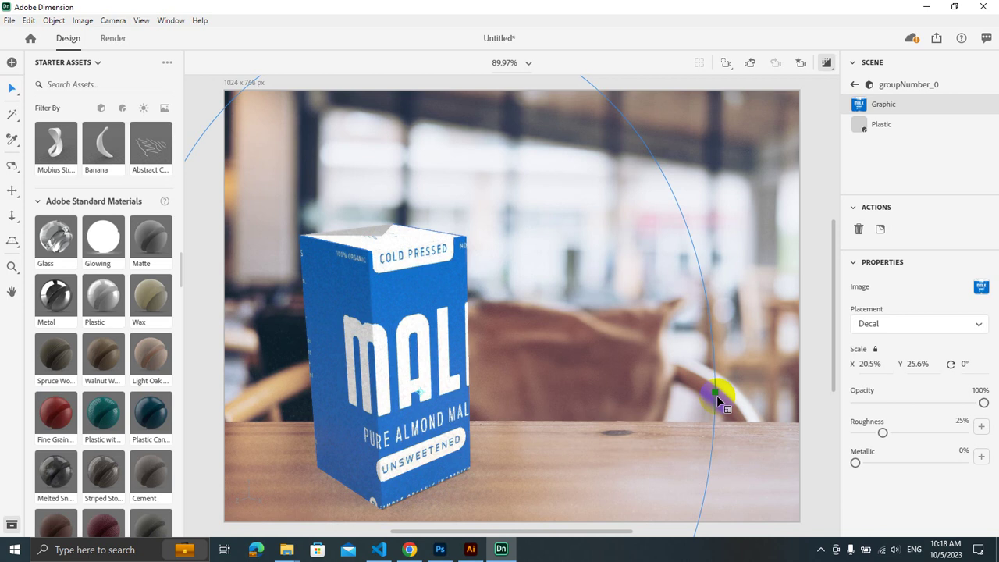
drag(713, 397, 663, 398)
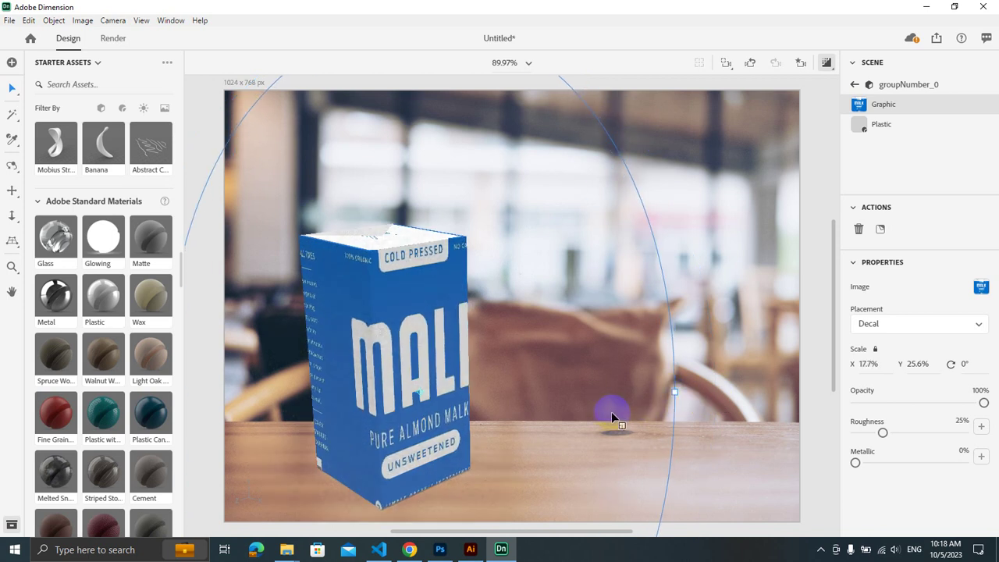
Reduce the decal's Y scale to about 18.5% and move it left so the MALK wordmark sits across both front faces
click(436, 98)
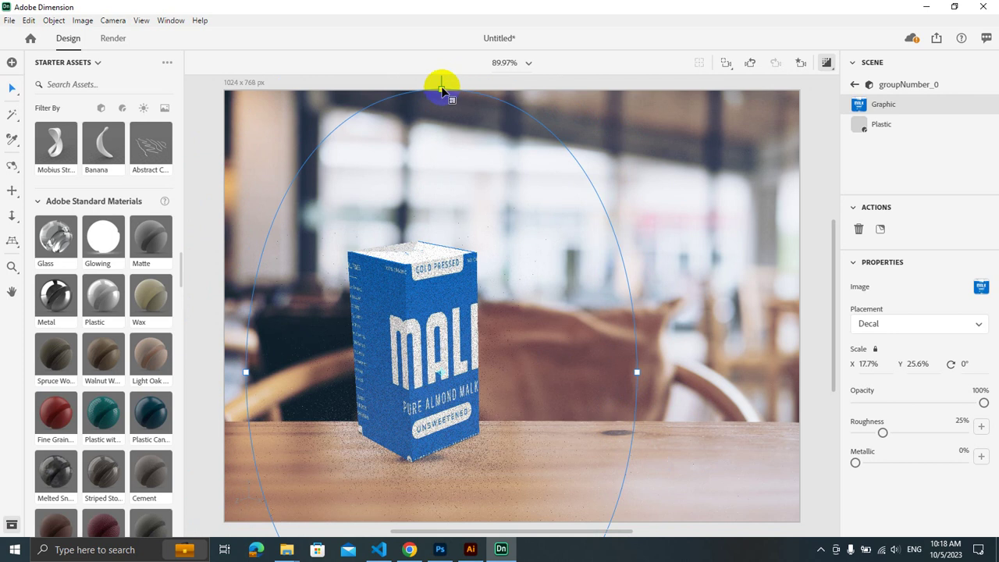
drag(441, 91, 443, 170)
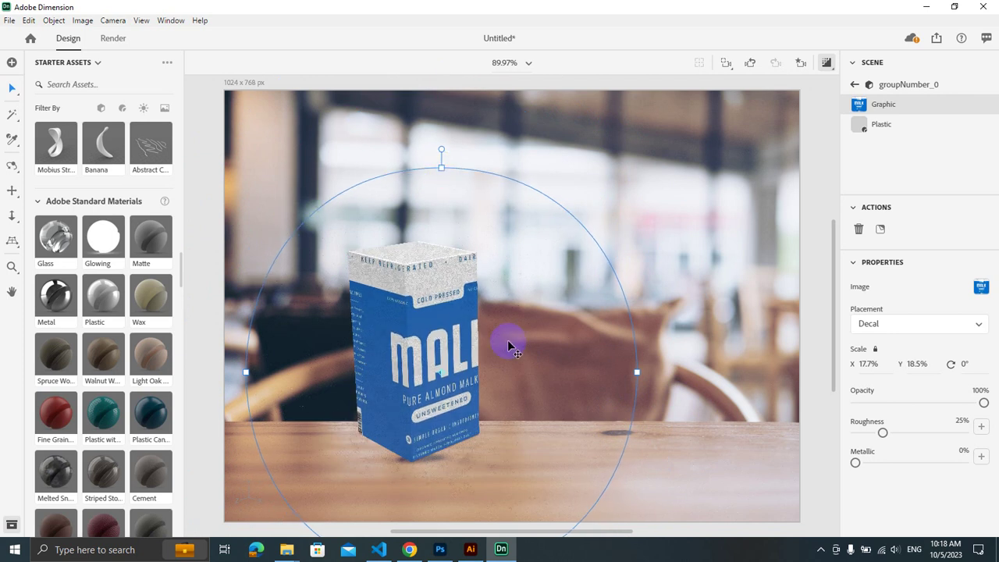
drag(507, 346, 398, 406)
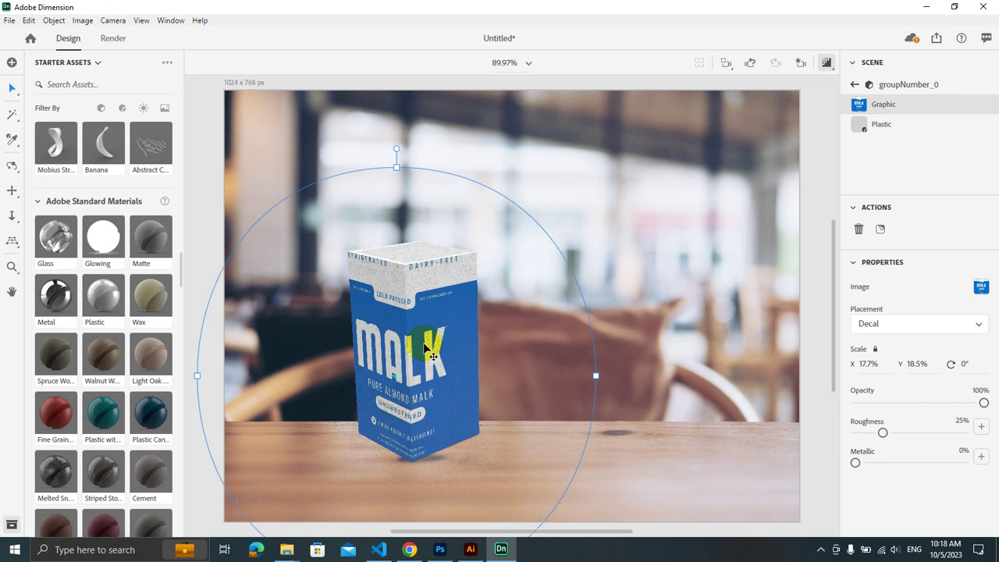
Set the MALK graphic's roughness to 0% and deselect the carton
scroll(431, 357, up, 5)
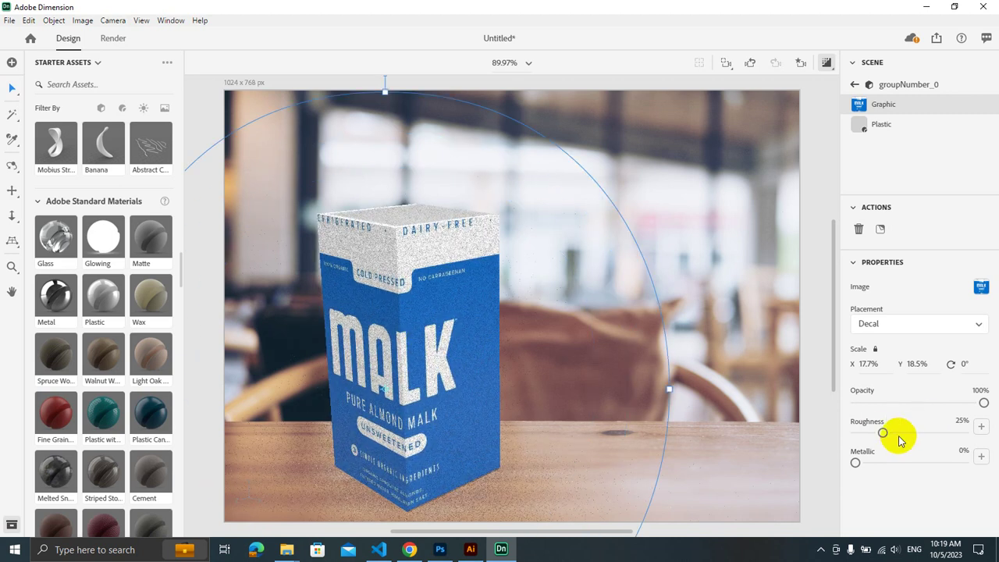
drag(885, 431, 820, 460)
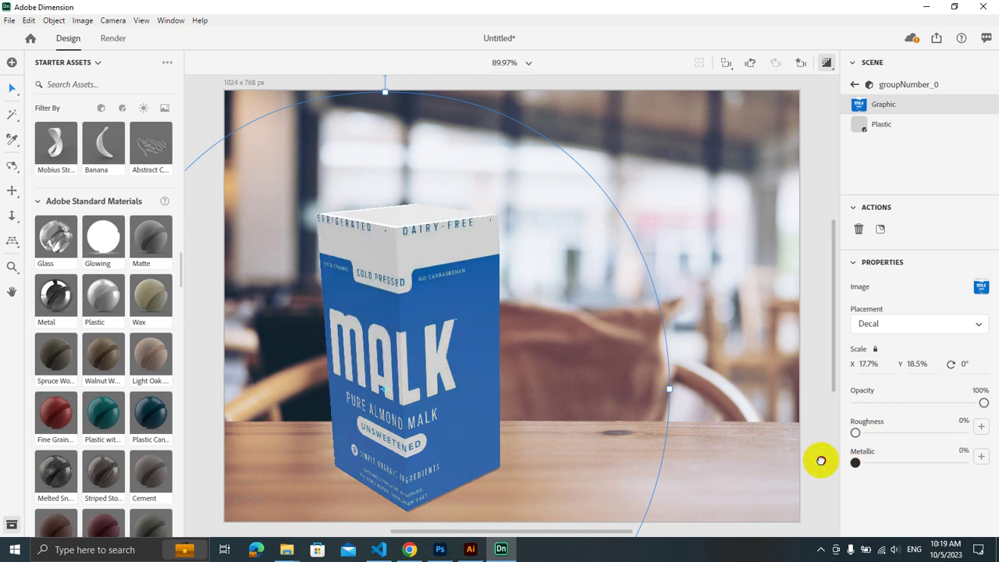
click(759, 460)
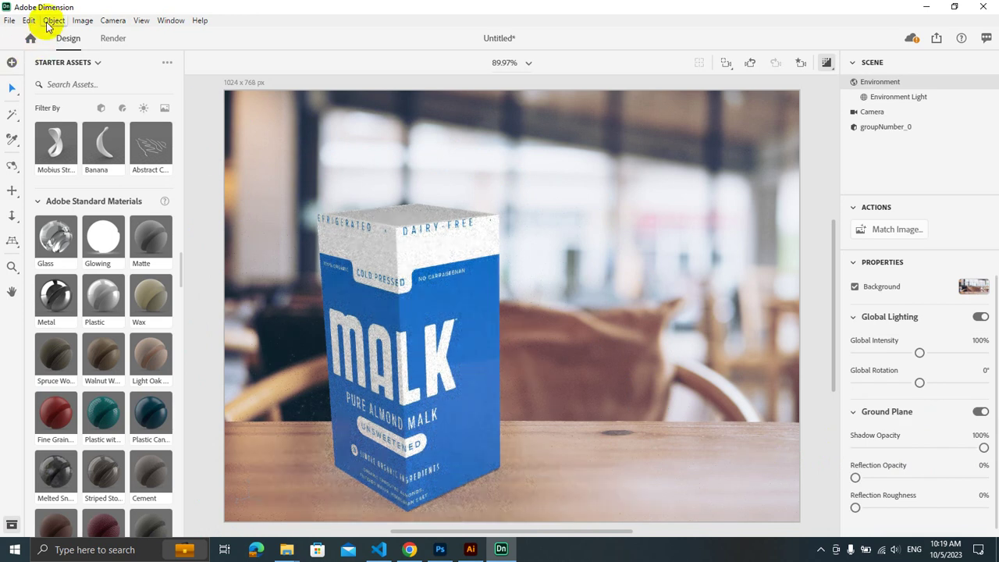
Import the 3D model Asset 3.obj from the inner OBJ folder on the Desktop
click(9, 20)
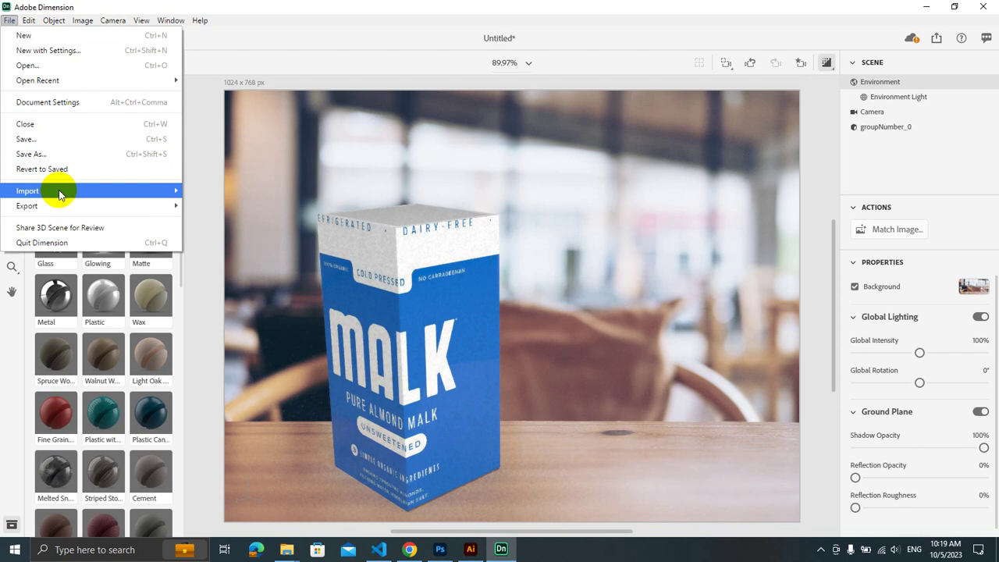
mouse_move(61, 205)
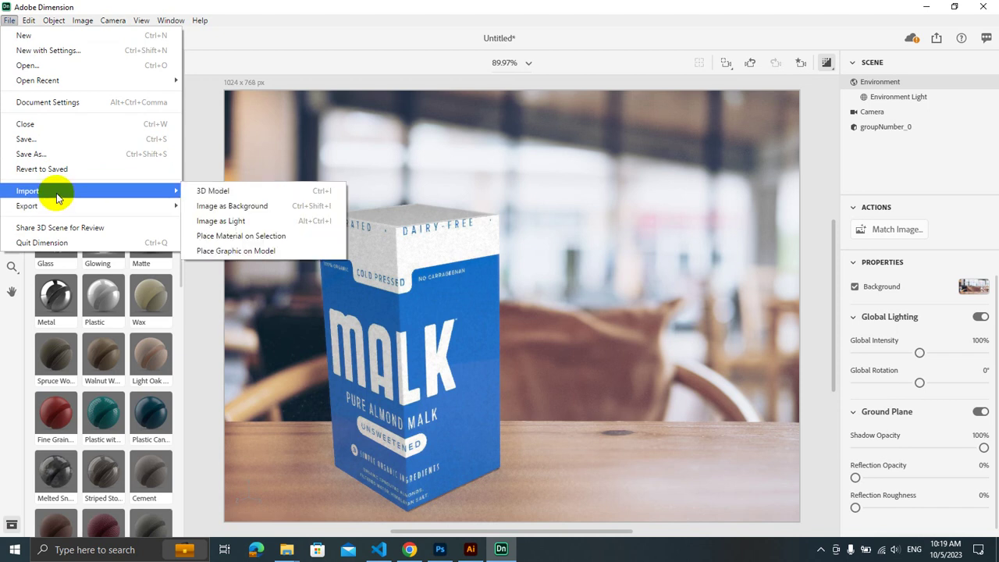
click(226, 192)
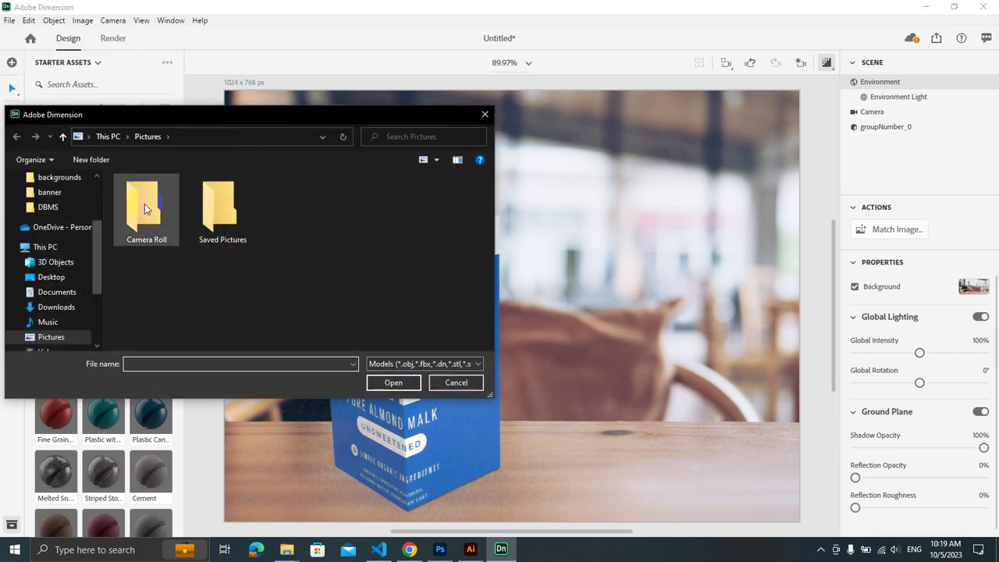
click(70, 202)
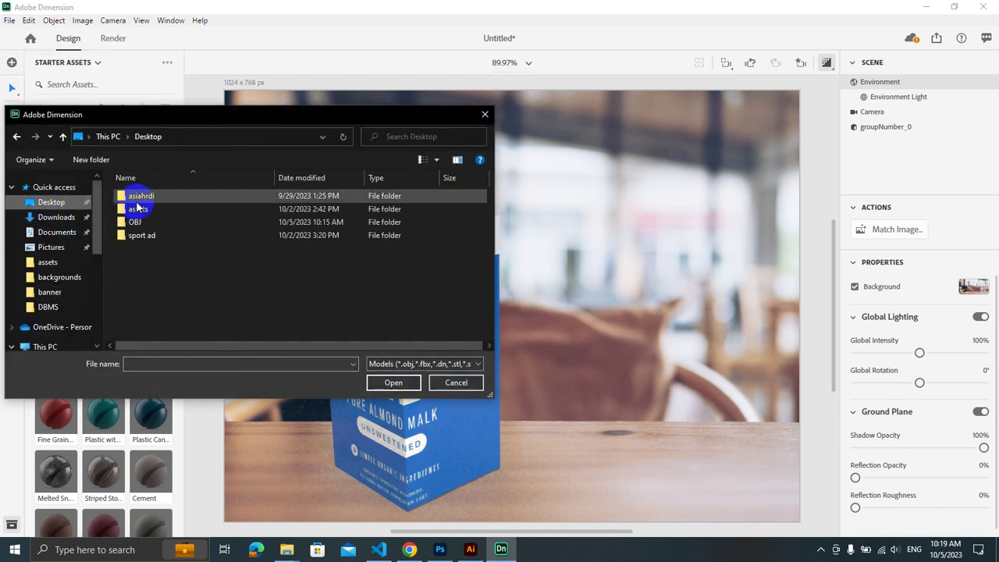
double_click(140, 222)
double_click(145, 196)
click(145, 195)
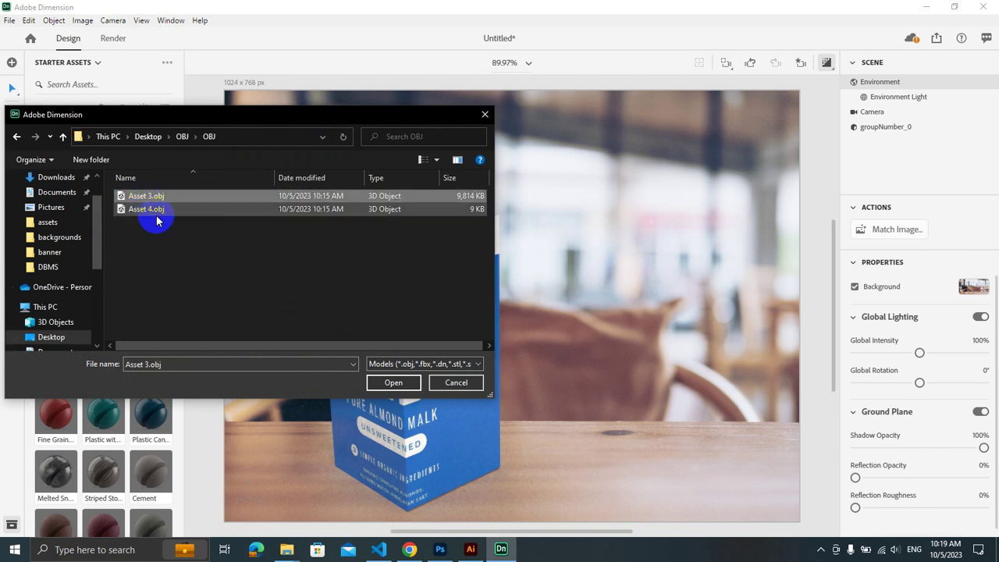
click(393, 382)
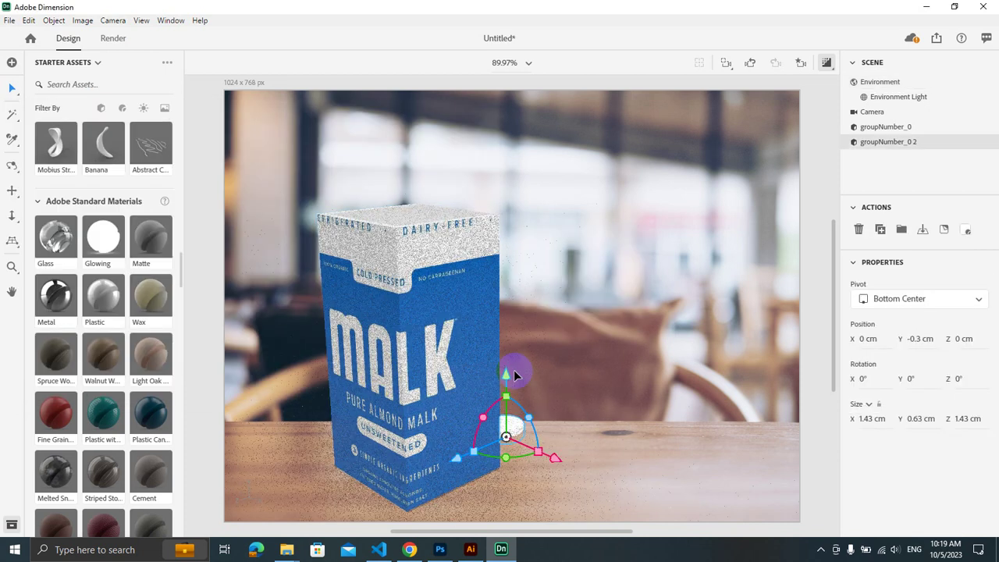
Move the imported cap onto the carton's top face, at about Y 8.9 cm and Z 5 cm
drag(500, 311, 326, 223)
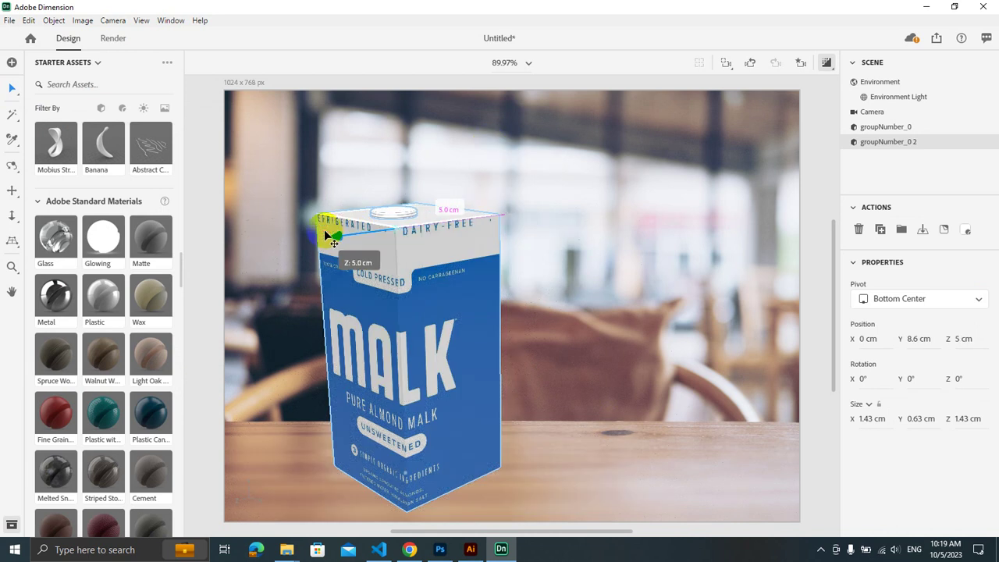
drag(391, 159, 395, 151)
click(472, 169)
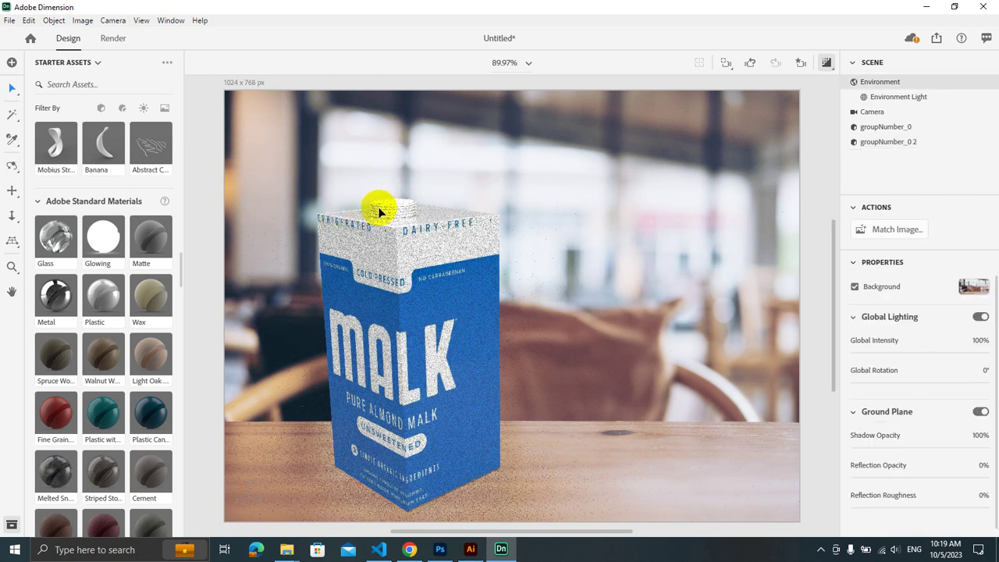
Apply the Plastic standard material to the cap and enlarge it with locked proportions to about 1.94 × 0.85 × 1.94 cm
drag(94, 295, 382, 206)
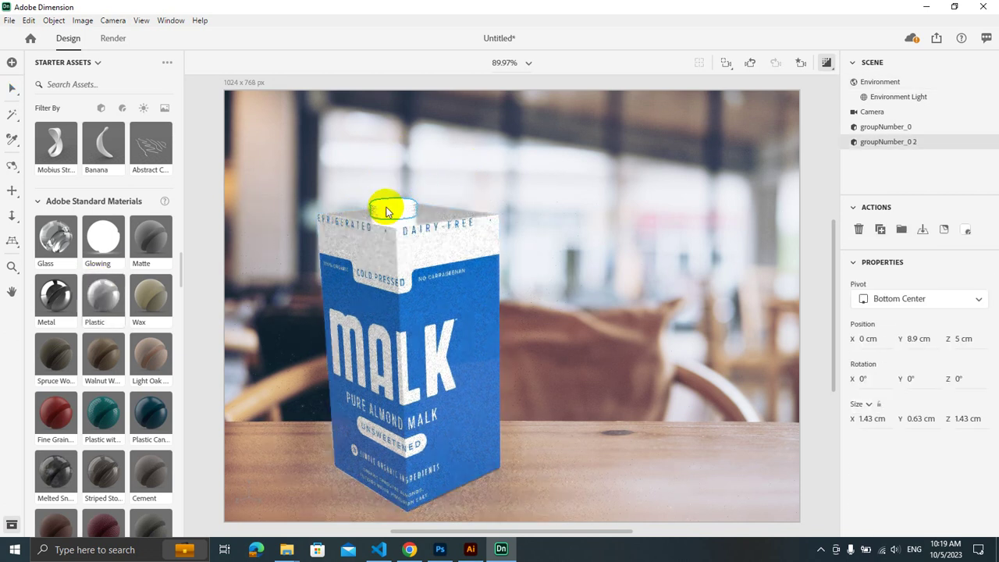
click(557, 209)
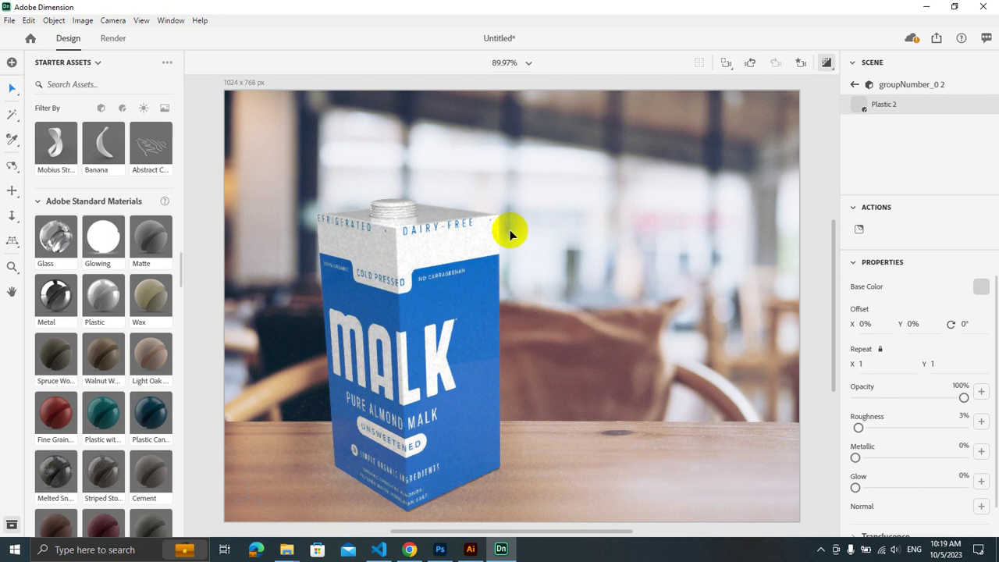
click(394, 207)
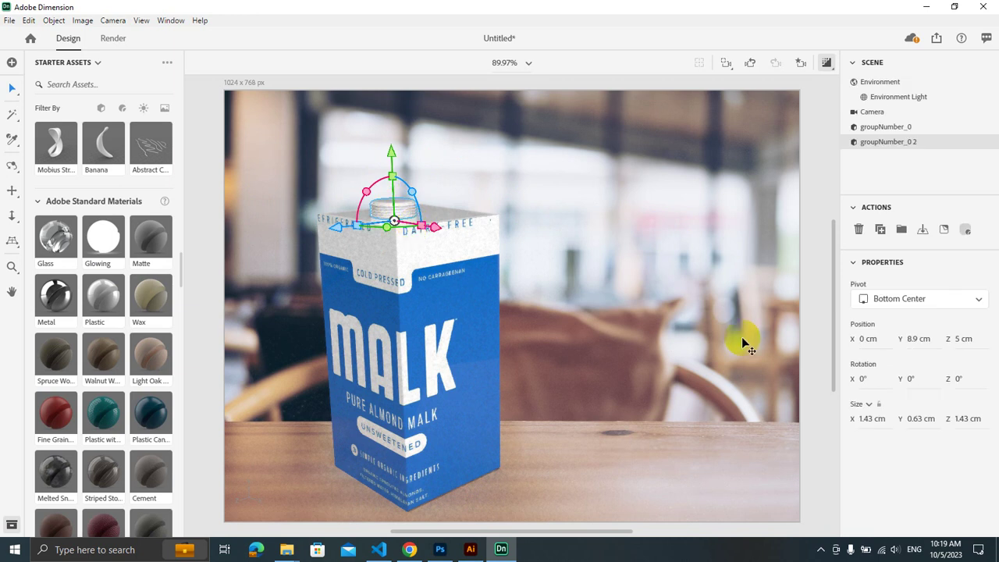
click(878, 403)
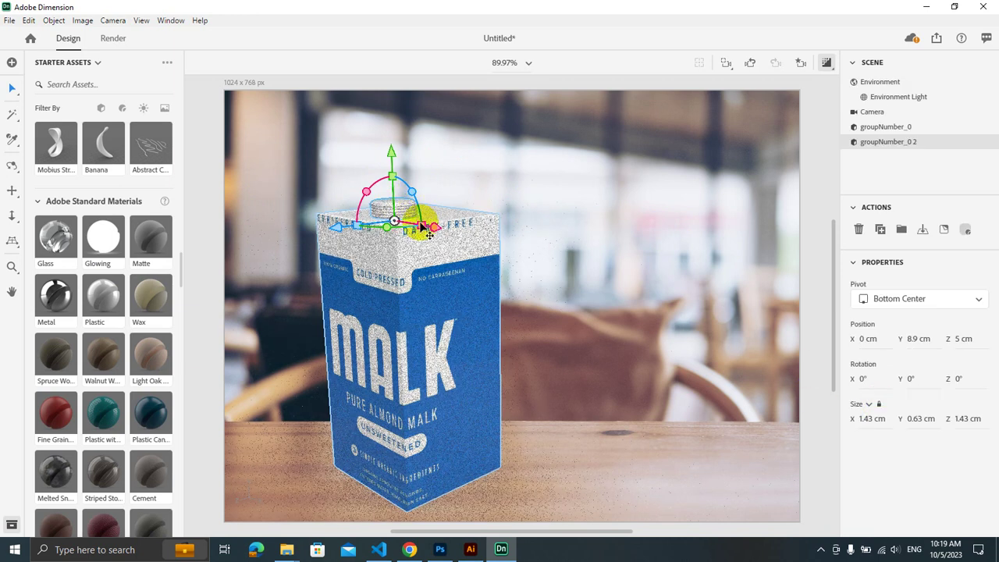
drag(418, 229, 424, 229)
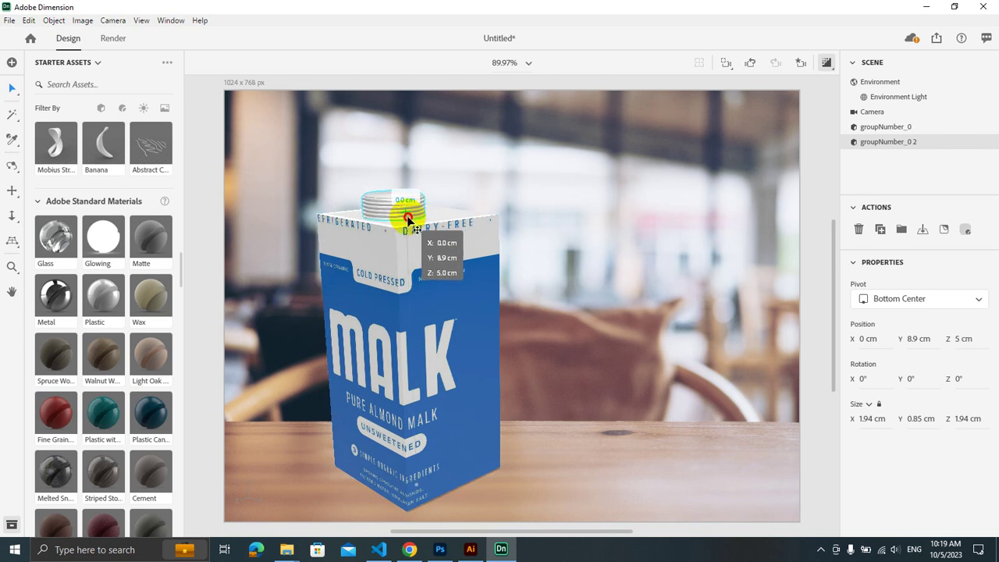
Deselect the cap and add the Splash C starter model to the scene beside the carton
click(571, 188)
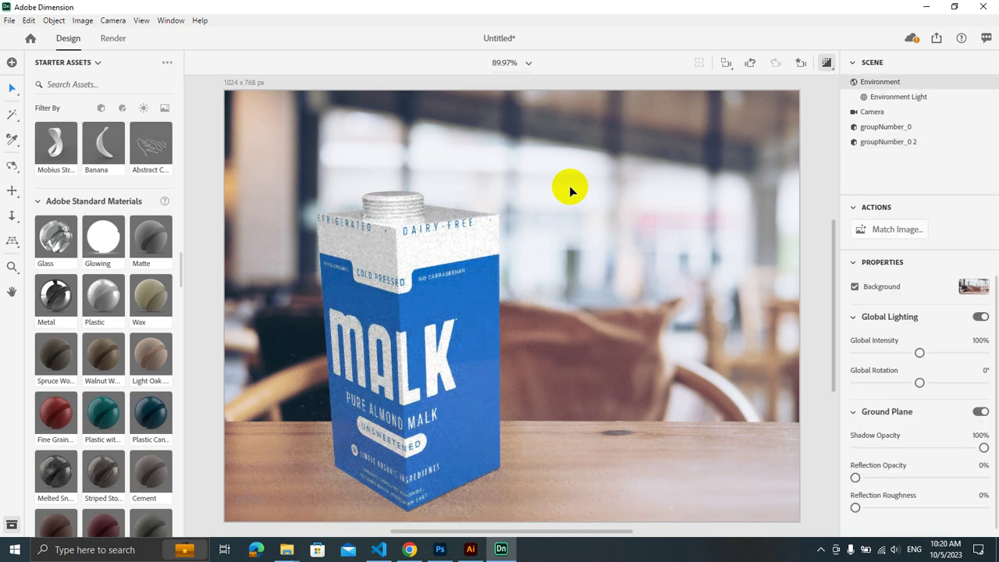
click(440, 112)
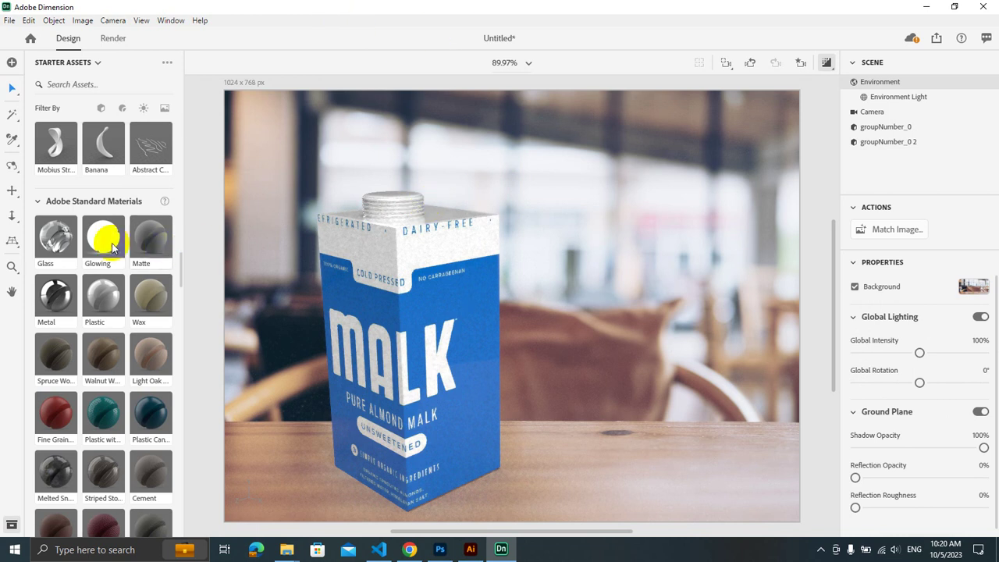
click(570, 357)
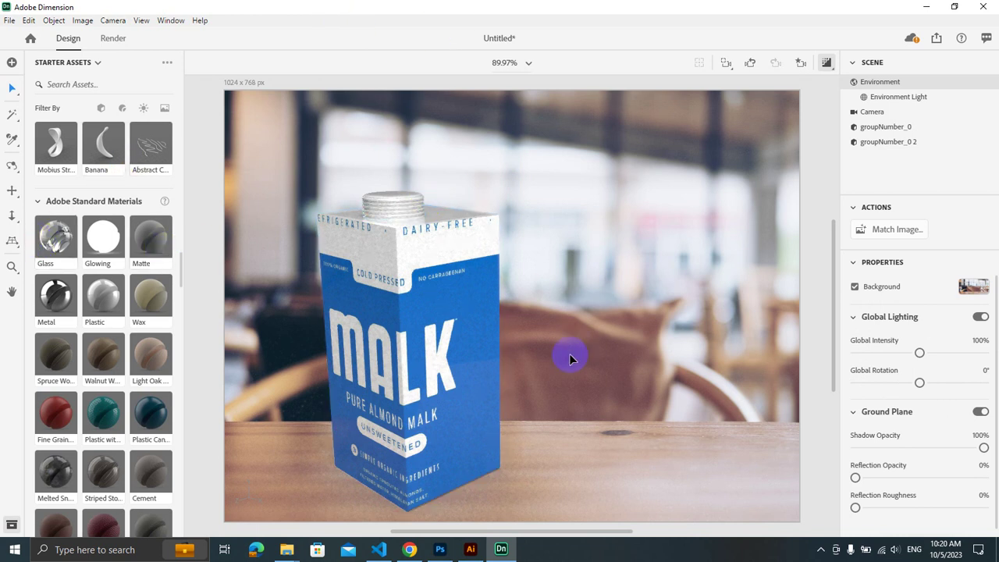
scroll(109, 175, down, 5)
scroll(108, 166, up, 5)
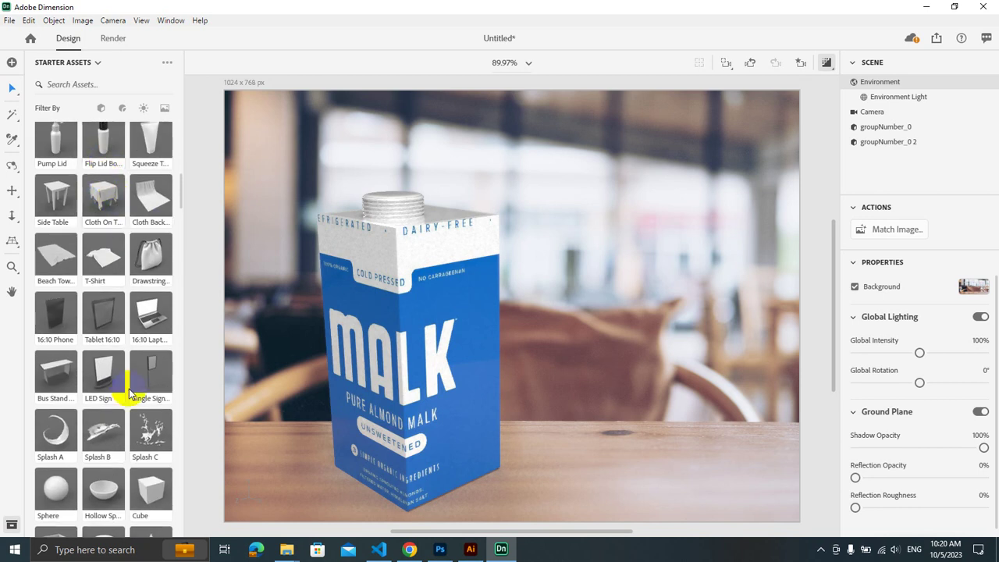
scroll(133, 387, down, 1)
drag(166, 384, 576, 456)
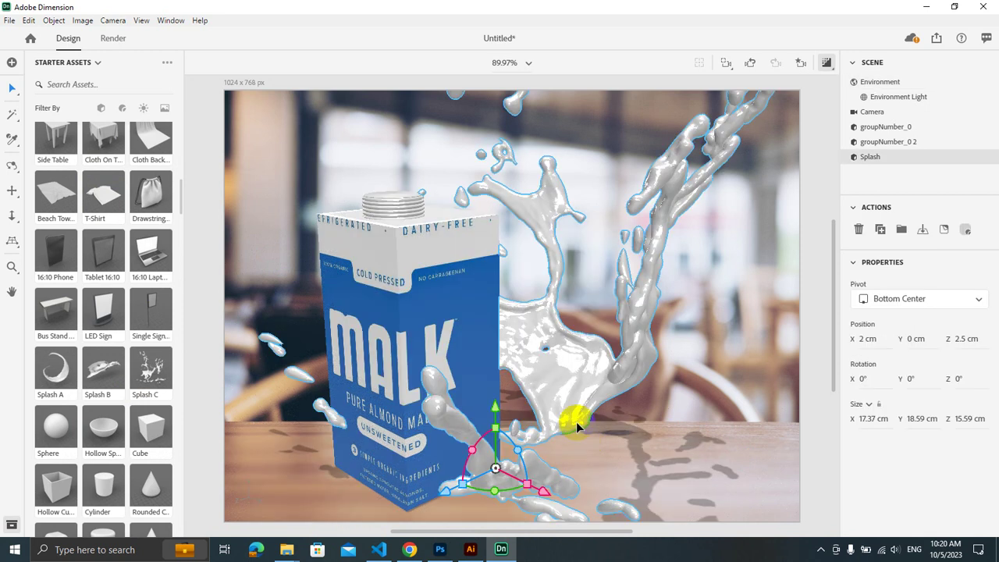
Move the splash to the carton's front base at about X -1.7, Z 6 cm and scale it proportionally to about 10.09 × 10.8 × 9.05 cm
drag(540, 449, 508, 416)
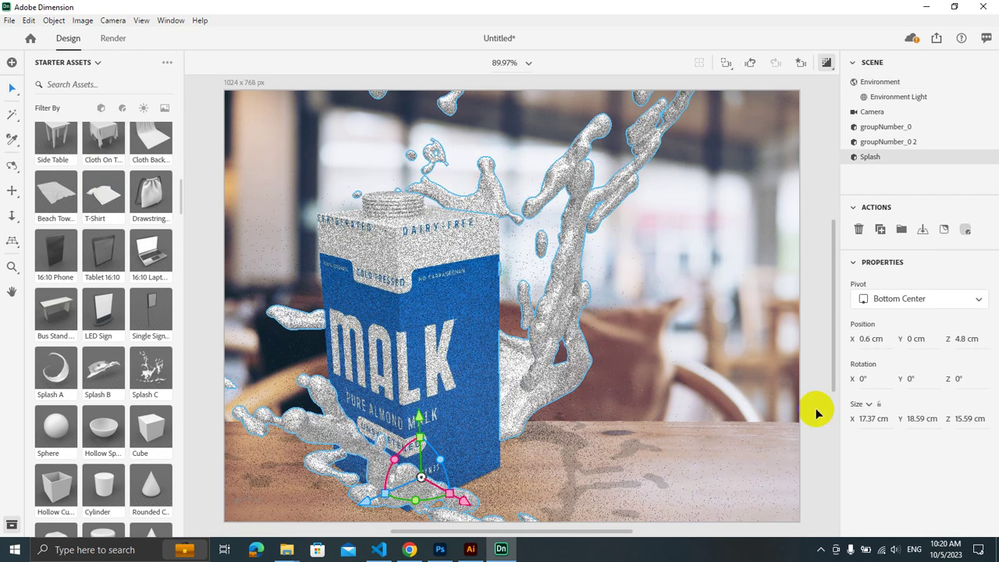
drag(449, 493, 438, 489)
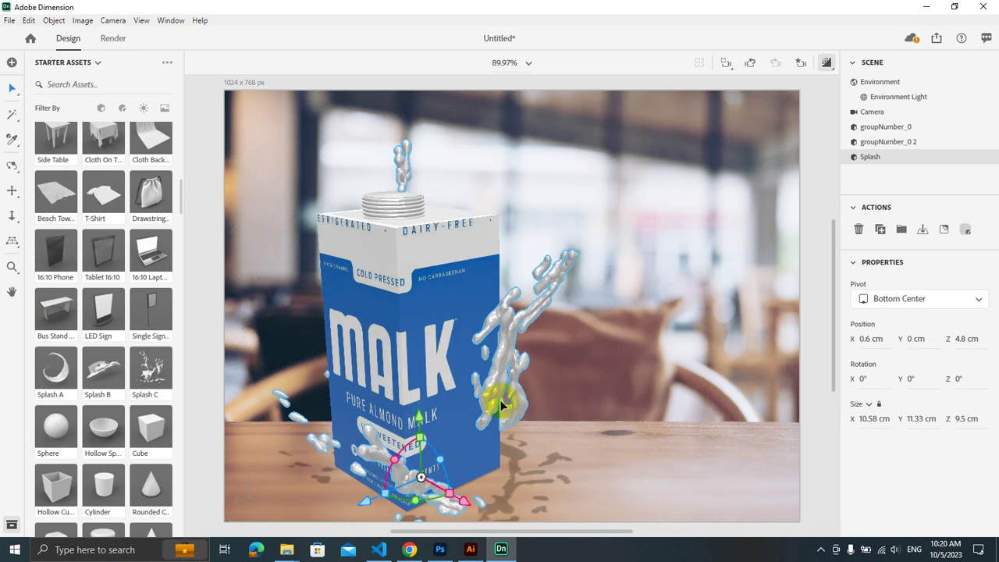
drag(494, 396, 445, 409)
drag(392, 452, 426, 447)
drag(419, 528, 365, 499)
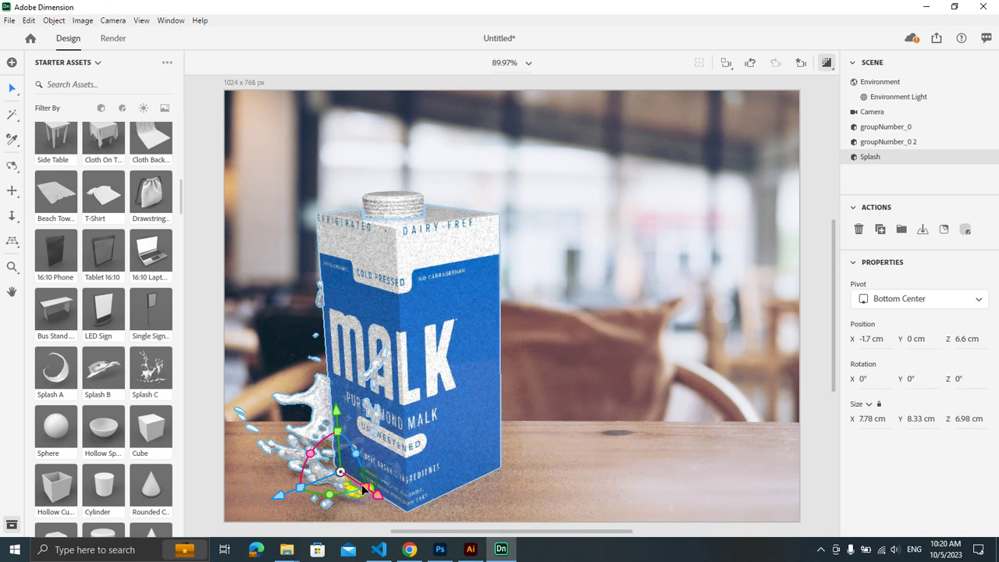
drag(365, 488, 295, 486)
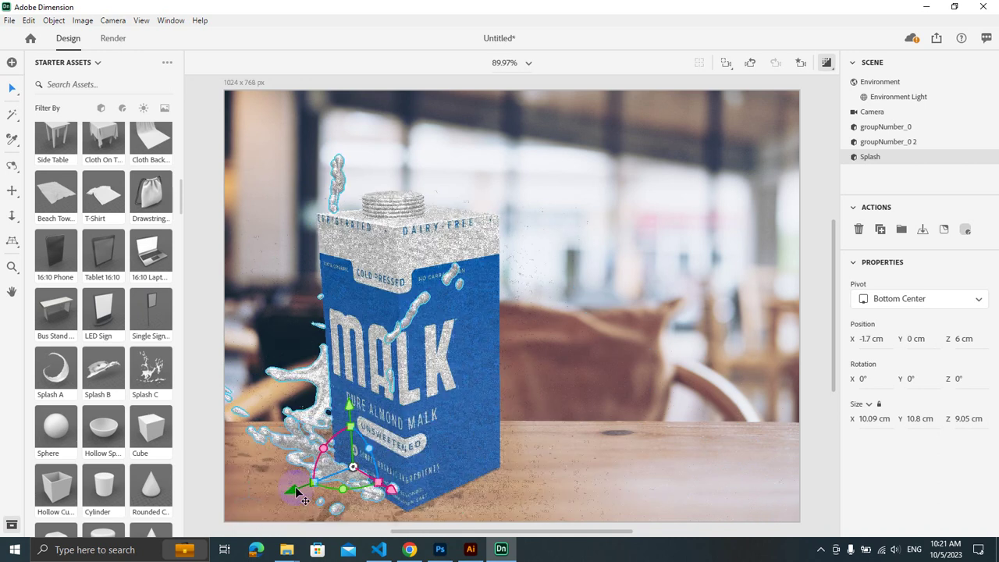
Set the Splash Material's base color to pure white, RGB 255, 255, 255, and deselect the splash
click(962, 231)
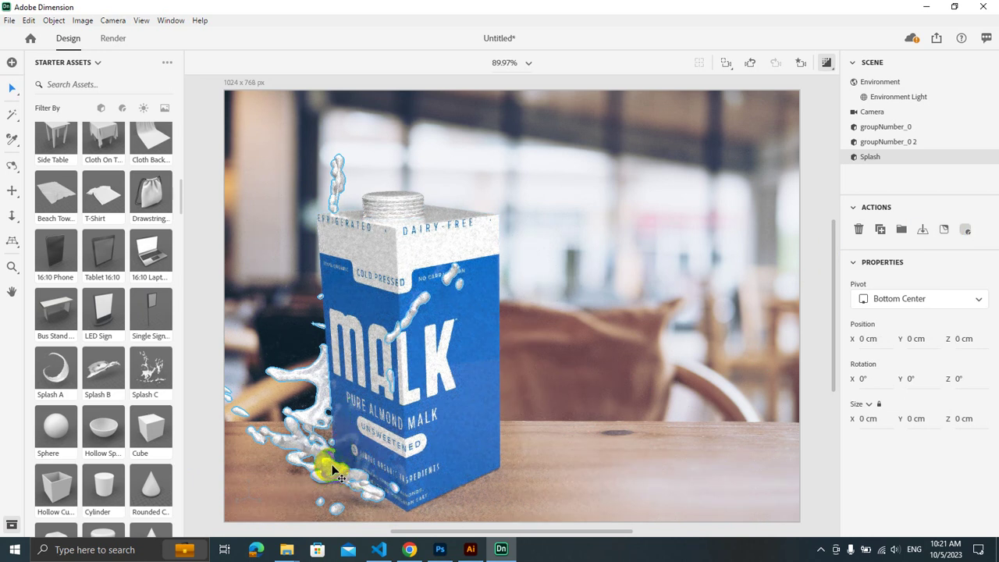
click(966, 234)
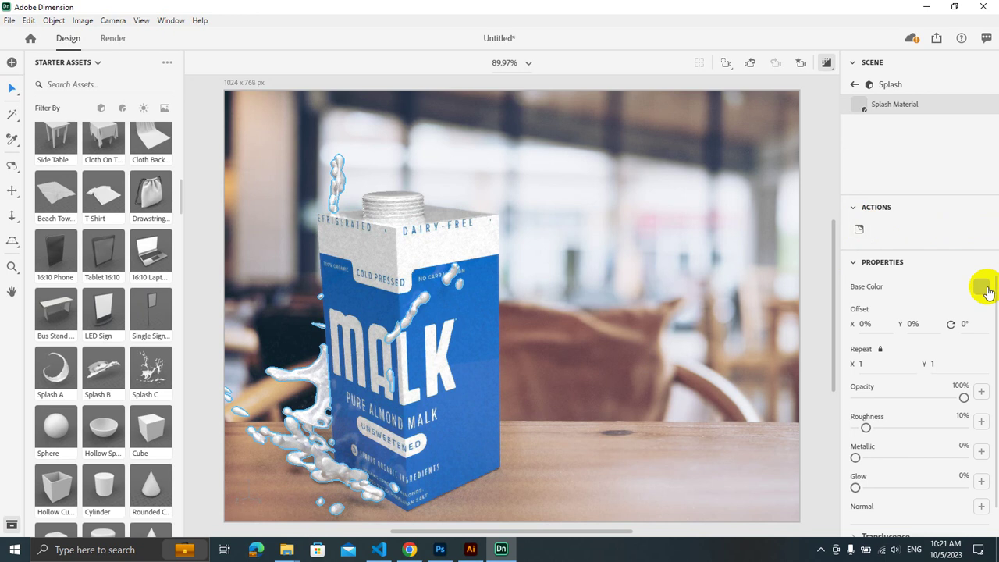
click(981, 288)
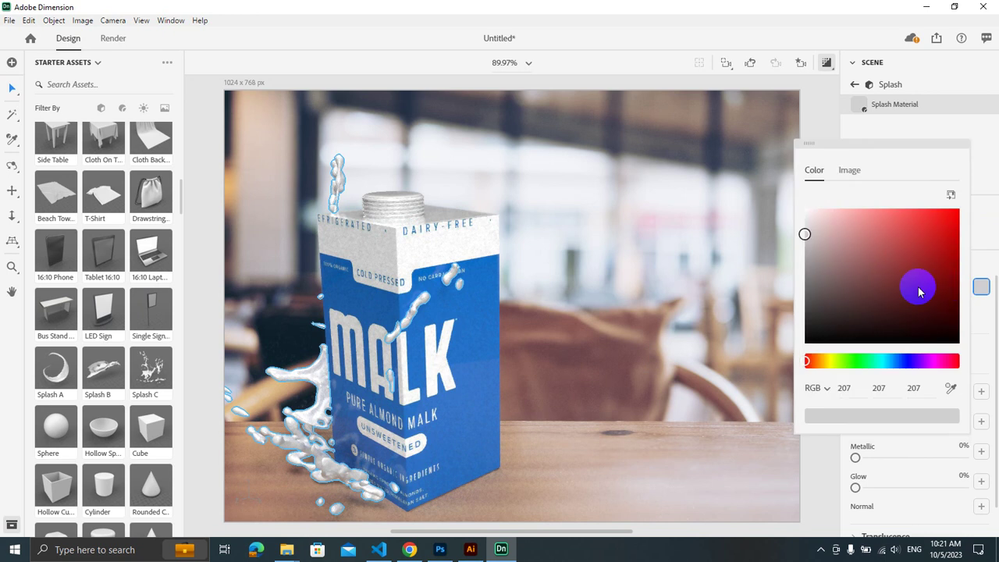
click(761, 179)
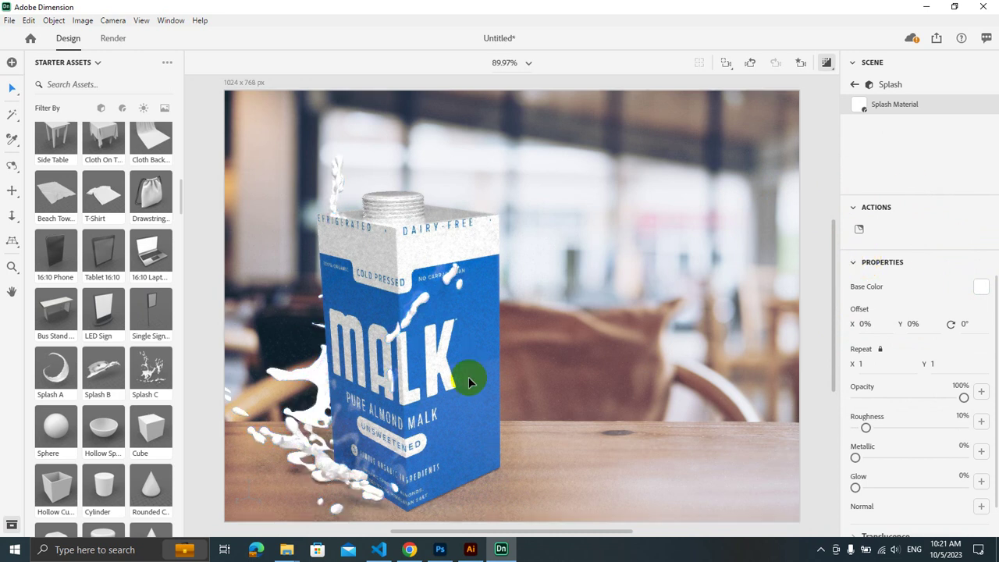
key(Escape)
click(587, 363)
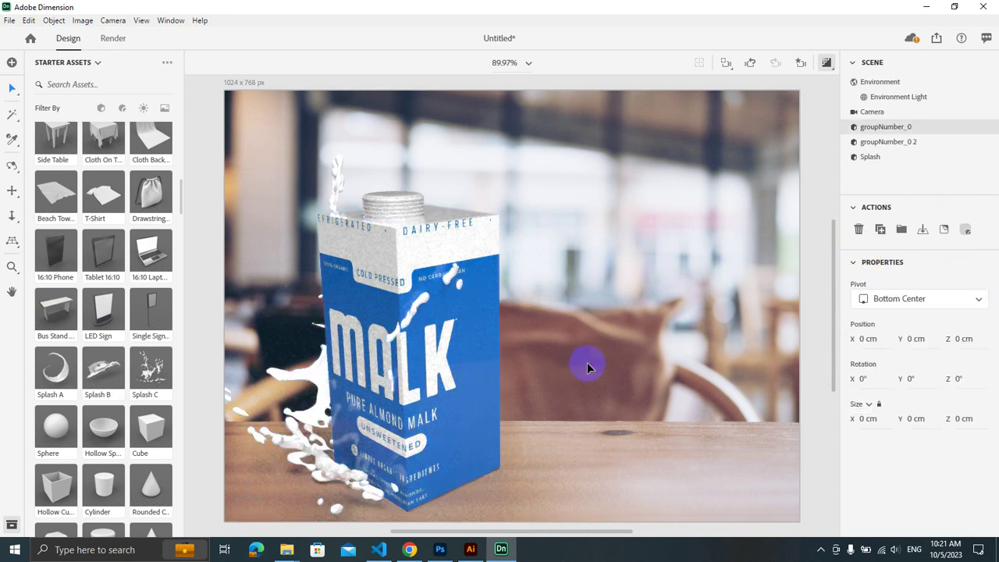
click(587, 362)
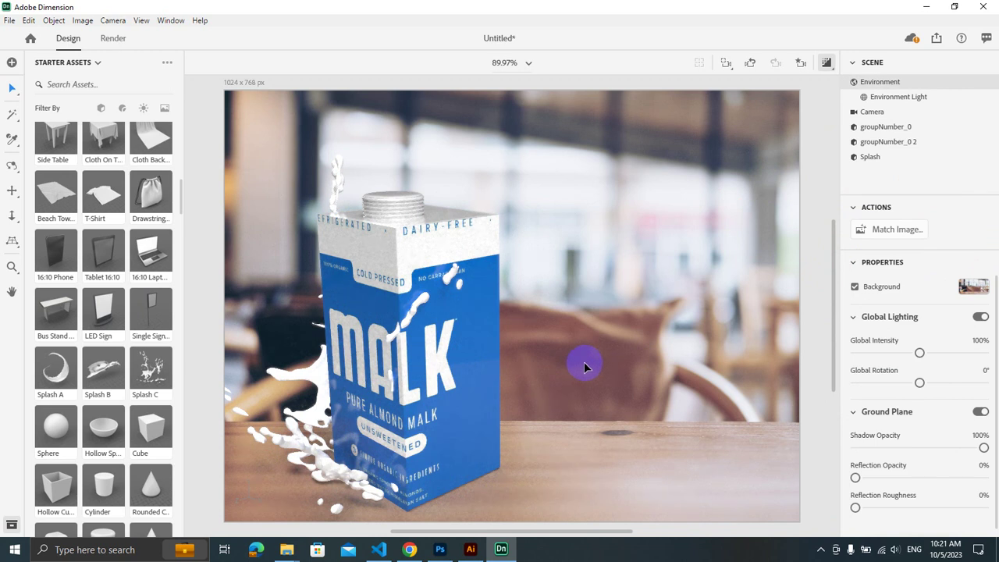
Set the Splash Material's base color to a light neutral gray, about RGB 232, 232, 232, and deselect the splash
click(304, 445)
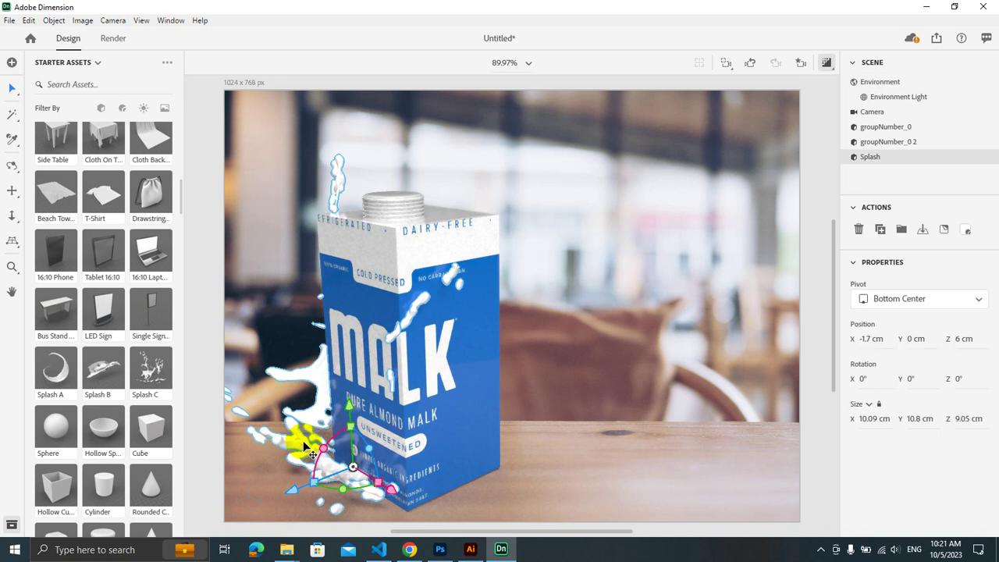
click(966, 233)
click(863, 107)
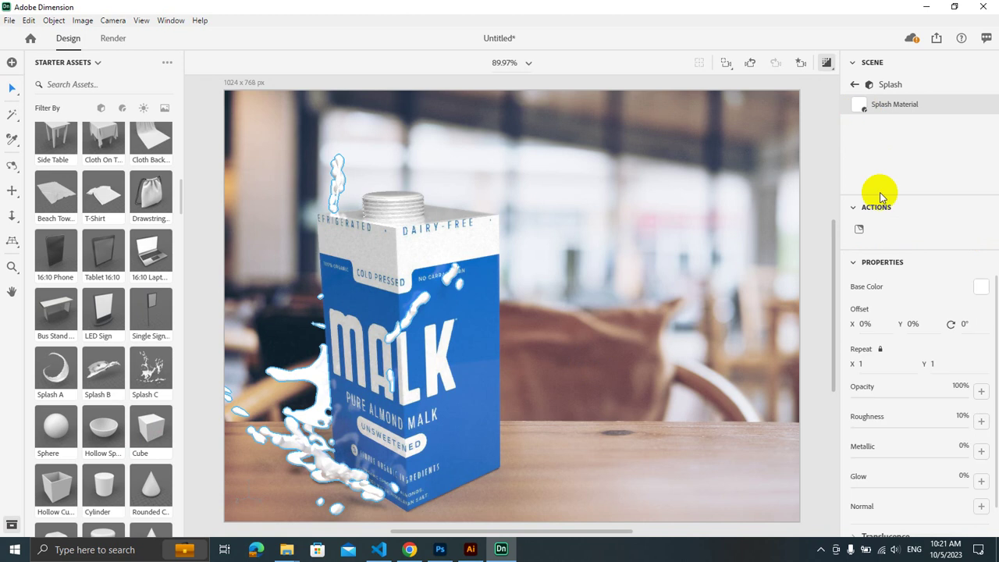
click(982, 290)
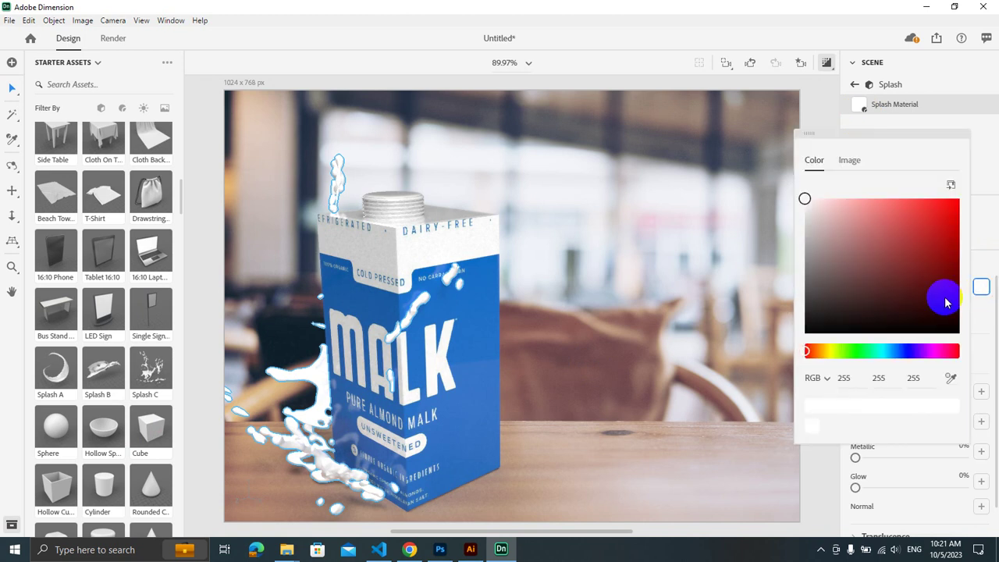
click(814, 209)
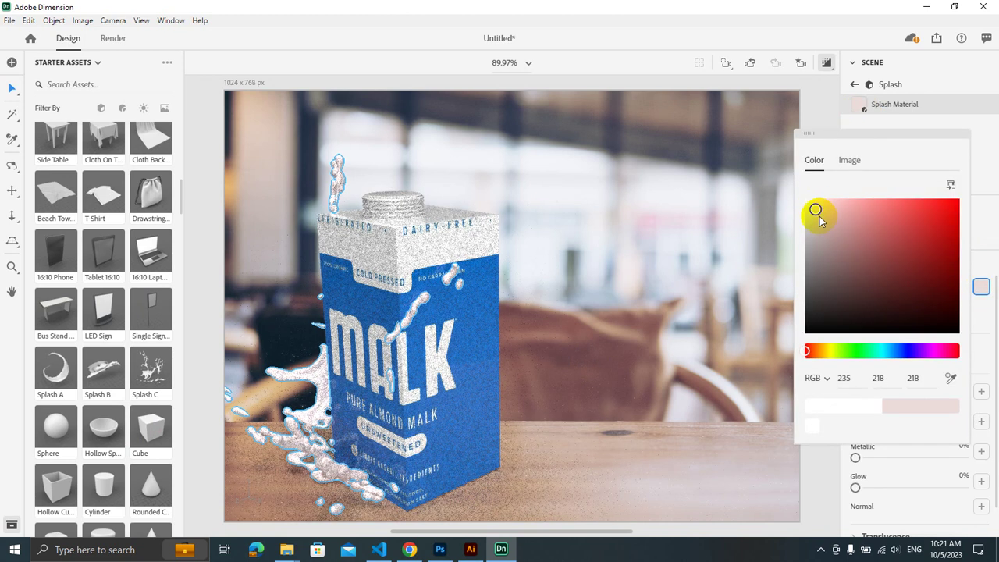
drag(804, 216, 803, 211)
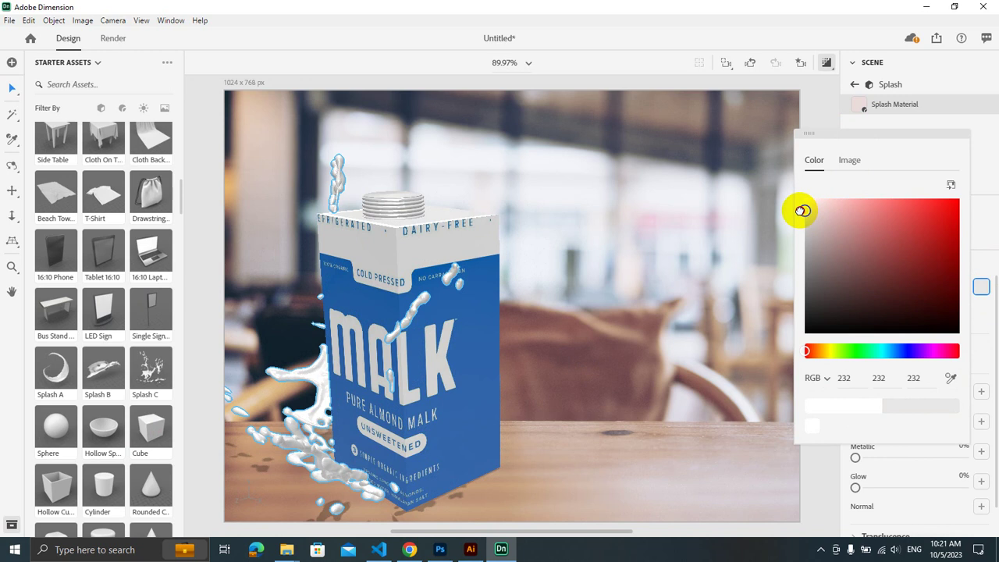
click(818, 113)
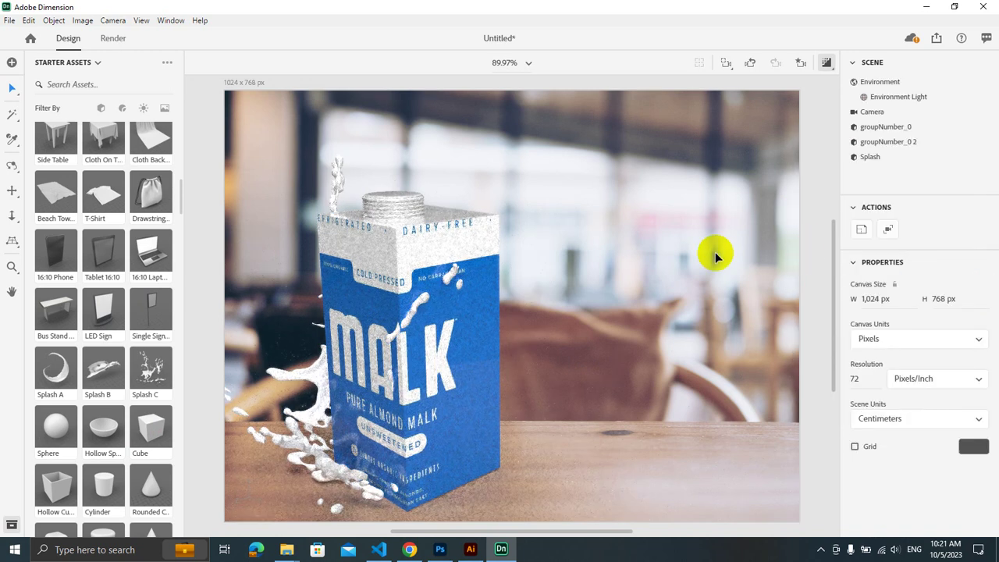
Try the Sunrise Campsite environment light on the scene
scroll(156, 281, down, 8)
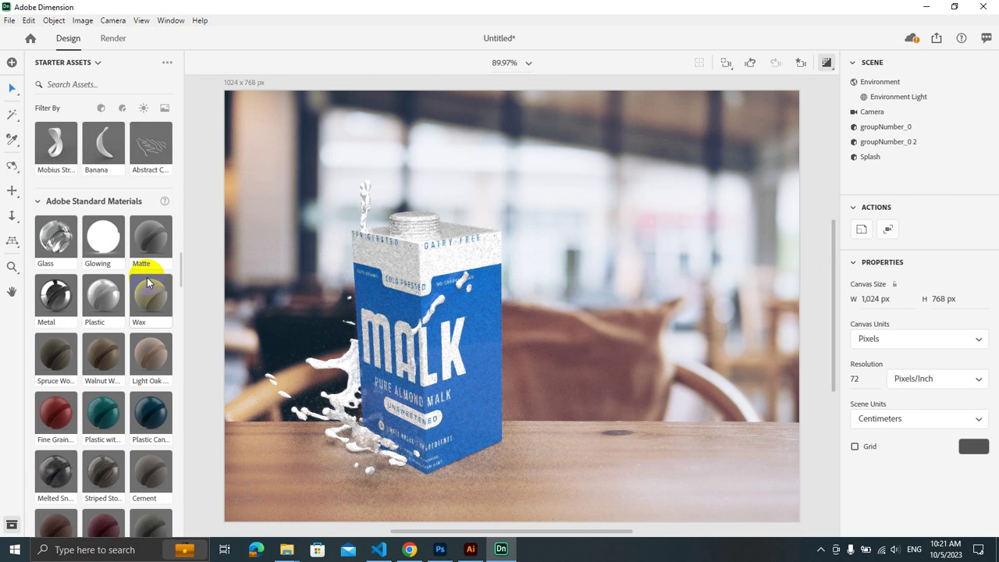
scroll(147, 277, down, 12)
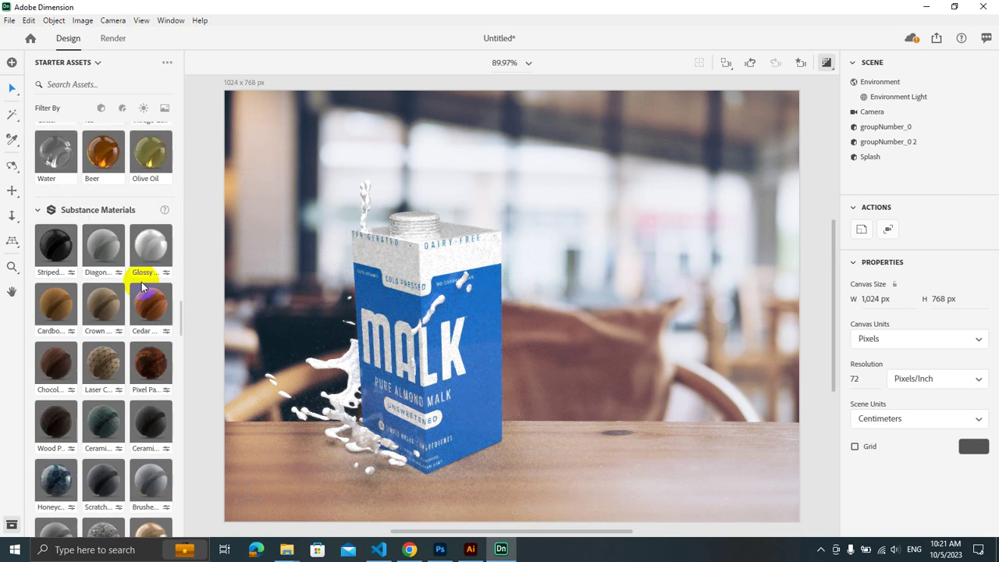
scroll(132, 290, down, 8)
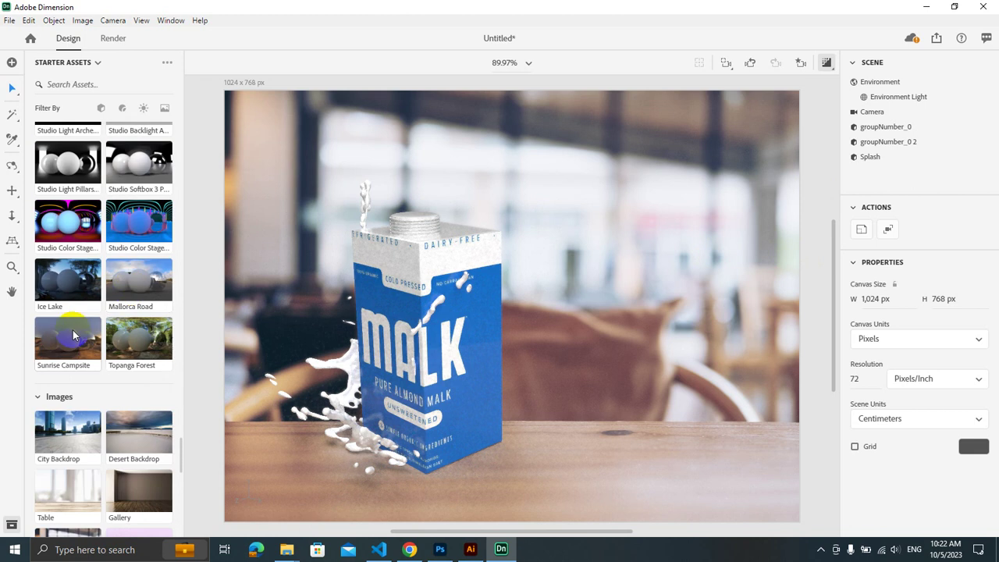
click(73, 336)
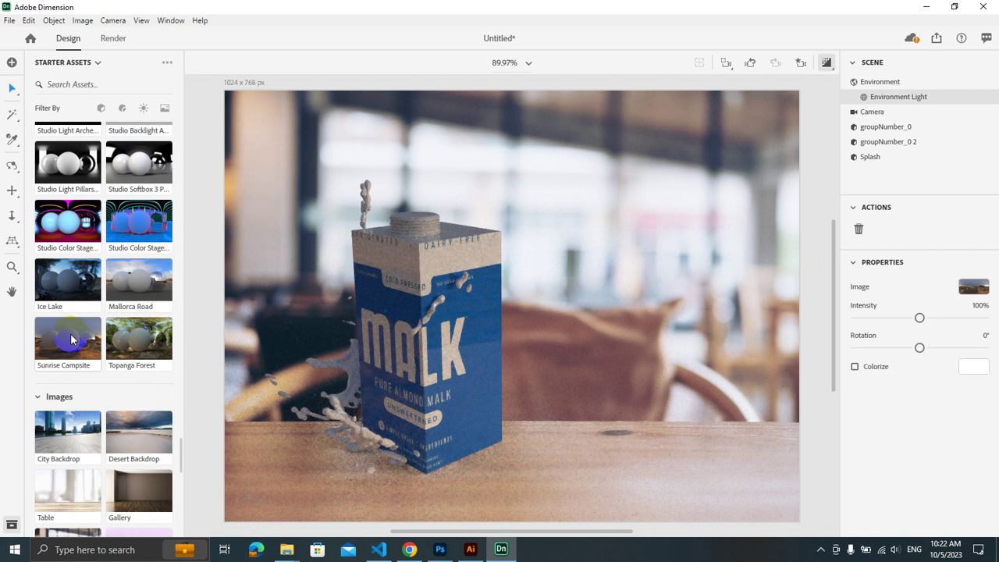
scroll(69, 312, down, 3)
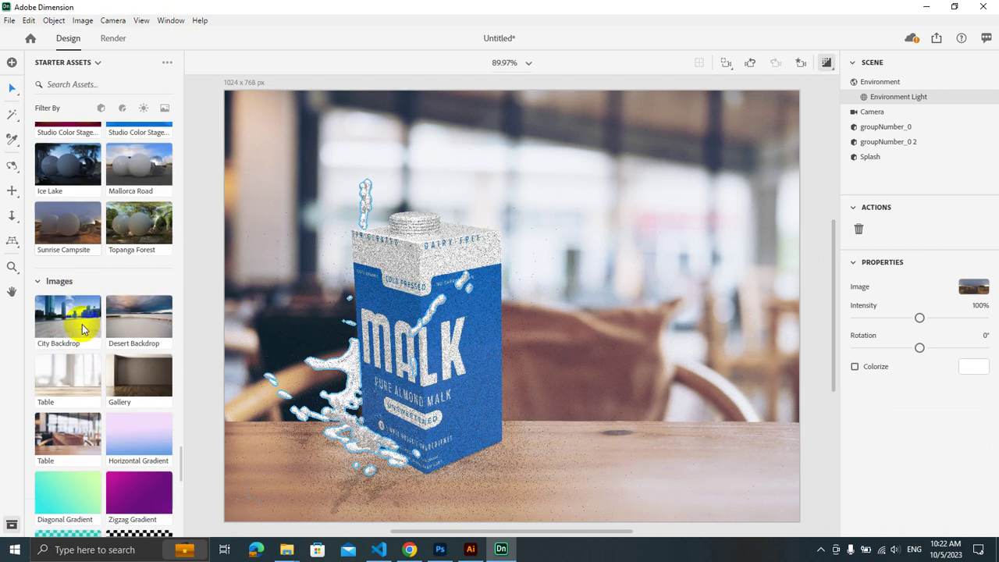
Try City Backdrop and Desert Backdrop as the background, and restore the wooden Table café image
click(77, 329)
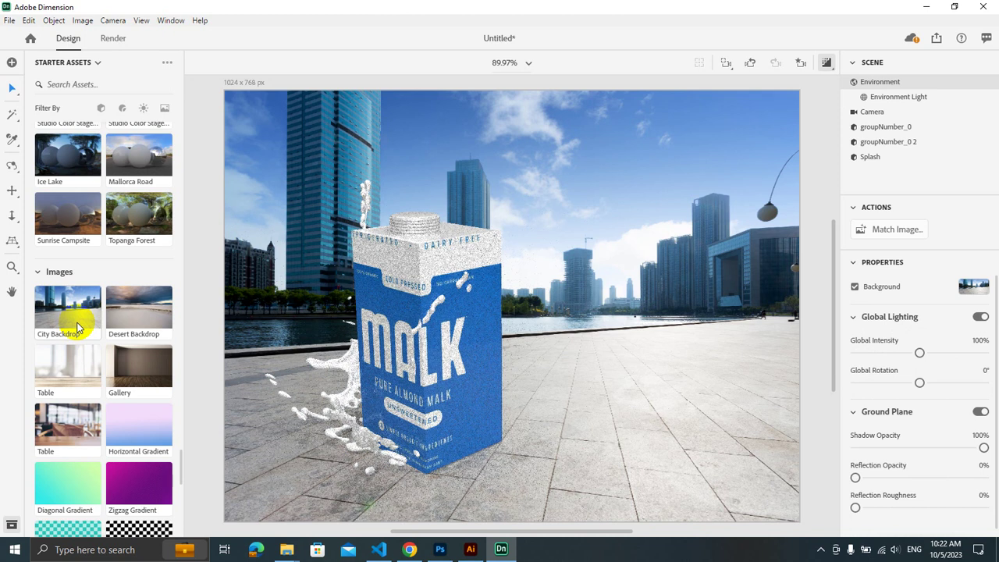
click(150, 325)
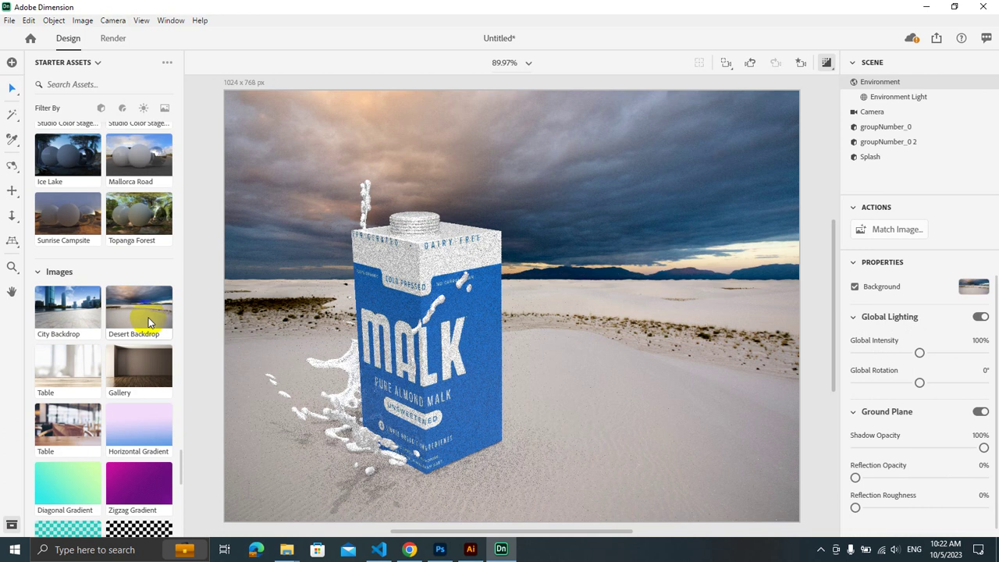
scroll(150, 324, down, 1)
scroll(149, 320, down, 2)
click(71, 312)
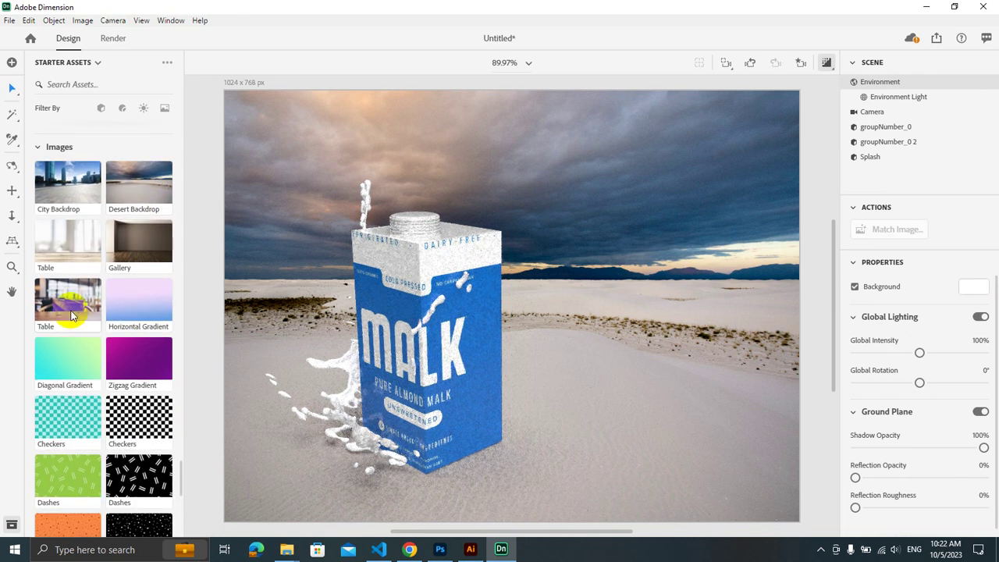
Look through the remaining starter images, lights and materials for further scene options
scroll(71, 312, down, 10)
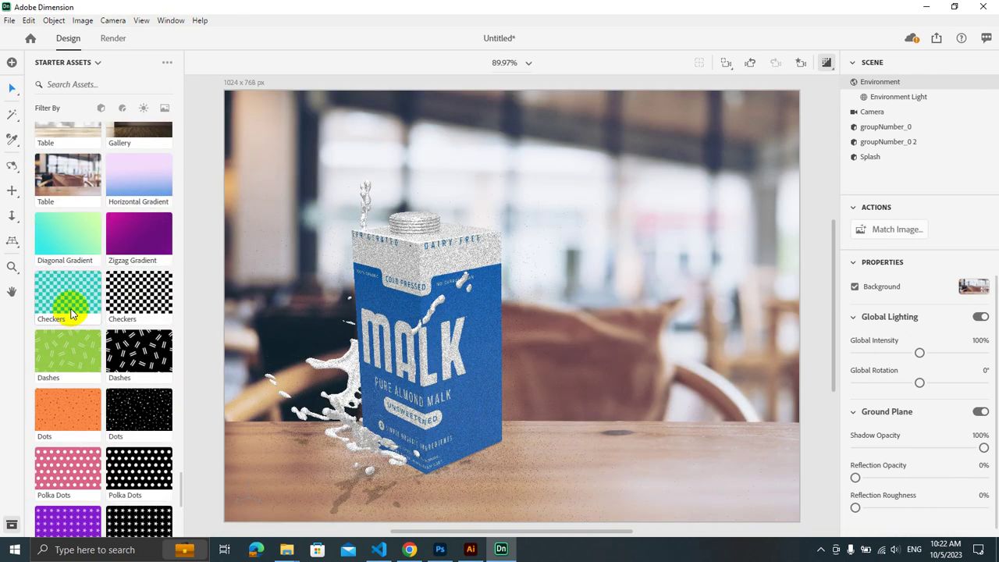
scroll(71, 313, down, 1)
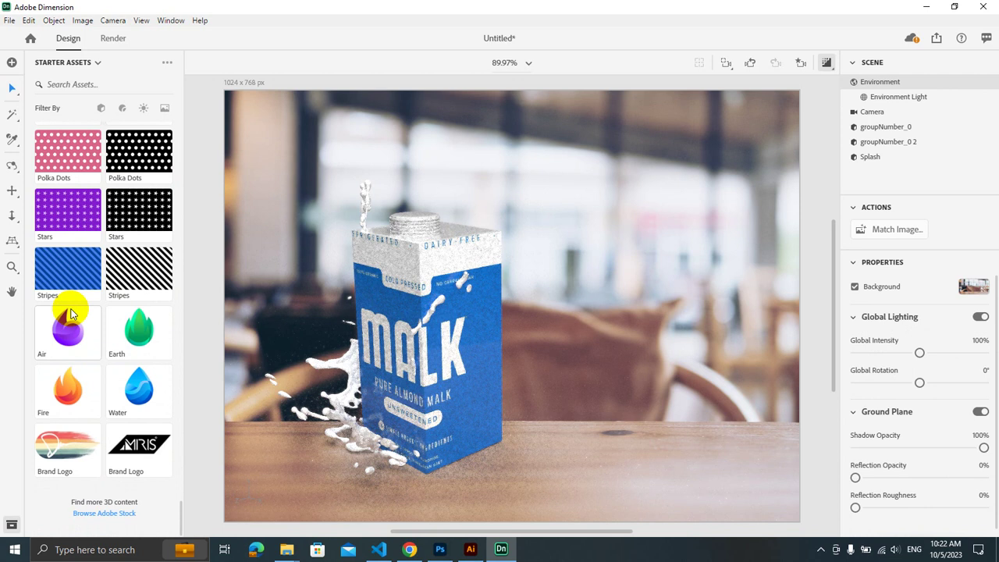
scroll(71, 313, up, 15)
scroll(71, 312, up, 20)
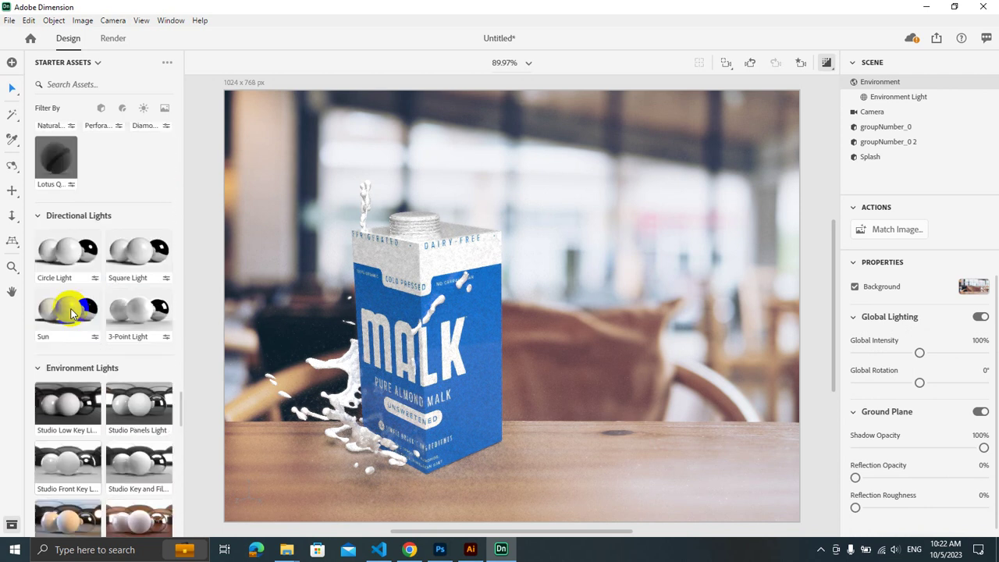
scroll(71, 313, up, 8)
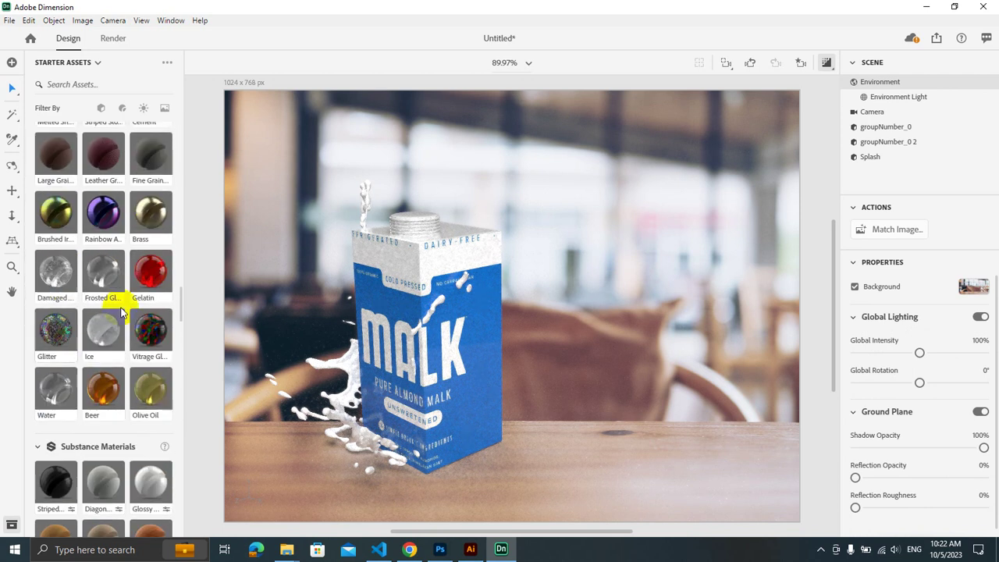
drag(484, 343, 437, 351)
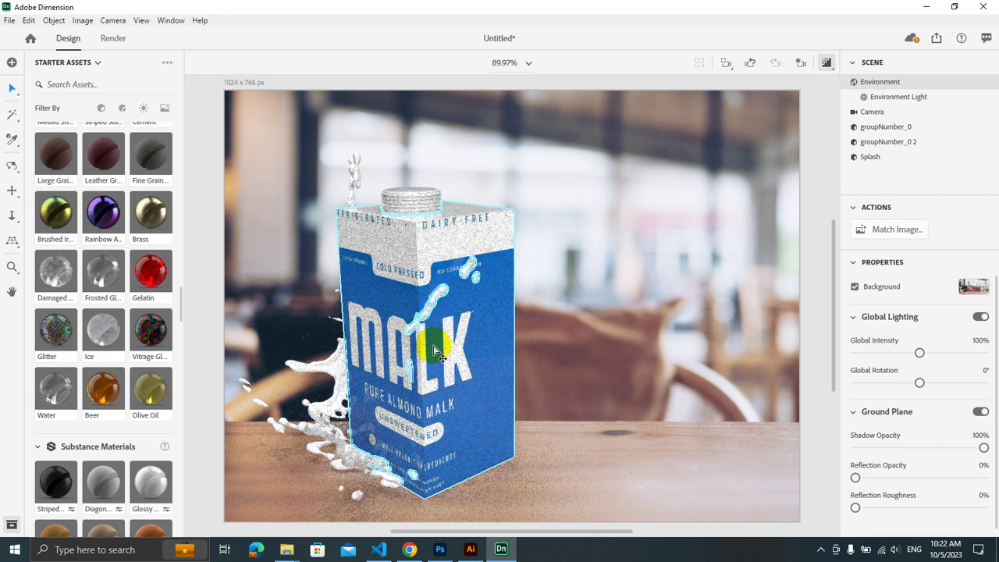
click(591, 366)
scroll(145, 332, up, 10)
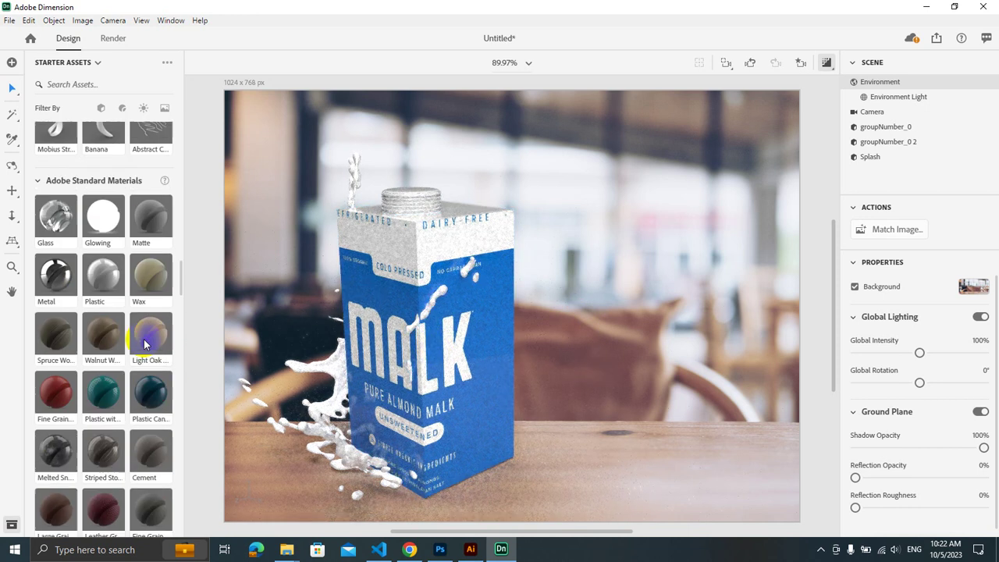
Add the Splash A model from the starter assets to the scene, deleting the first misplaced copy
scroll(145, 332, up, 4)
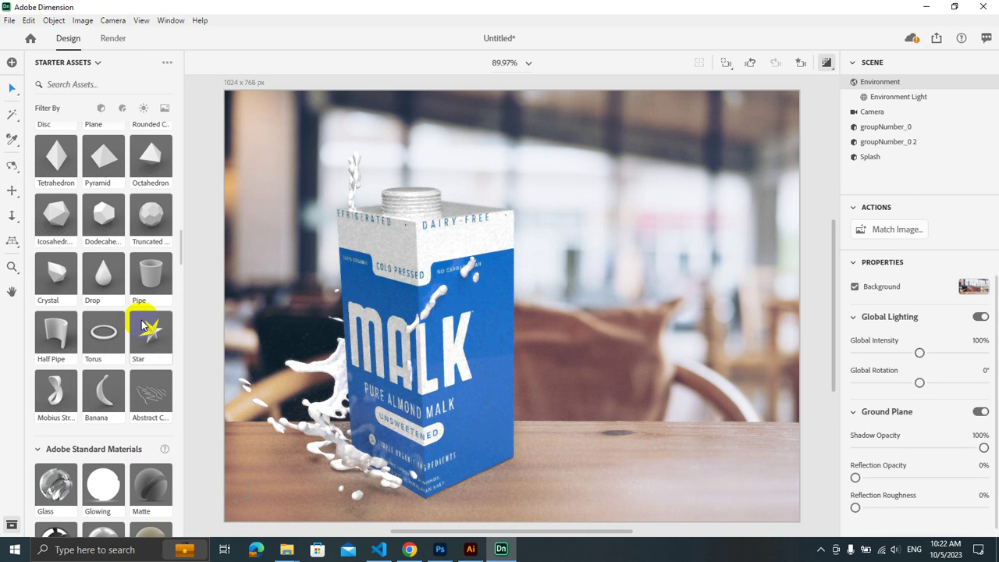
scroll(145, 328, up, 4)
scroll(141, 320, up, 4)
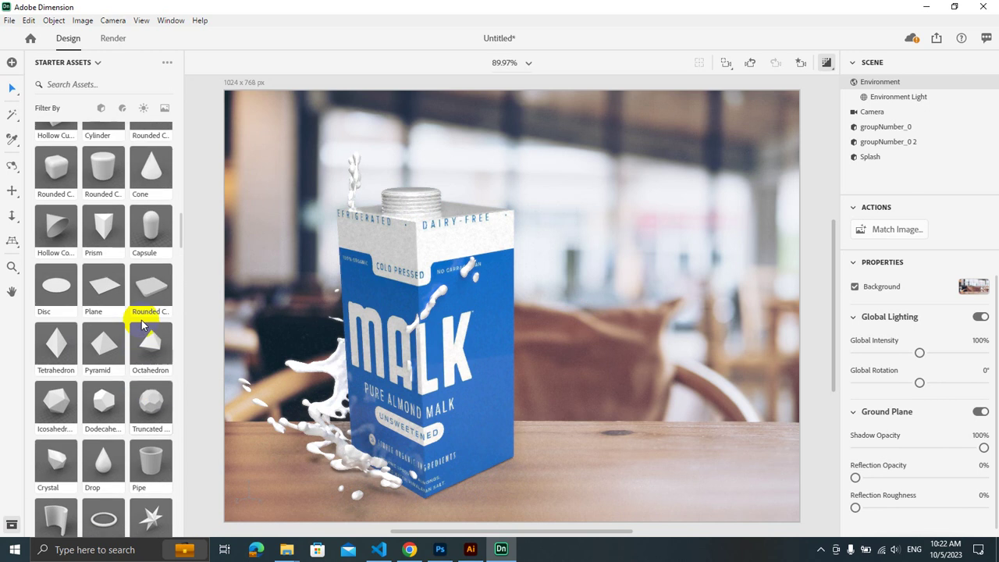
scroll(142, 324, up, 8)
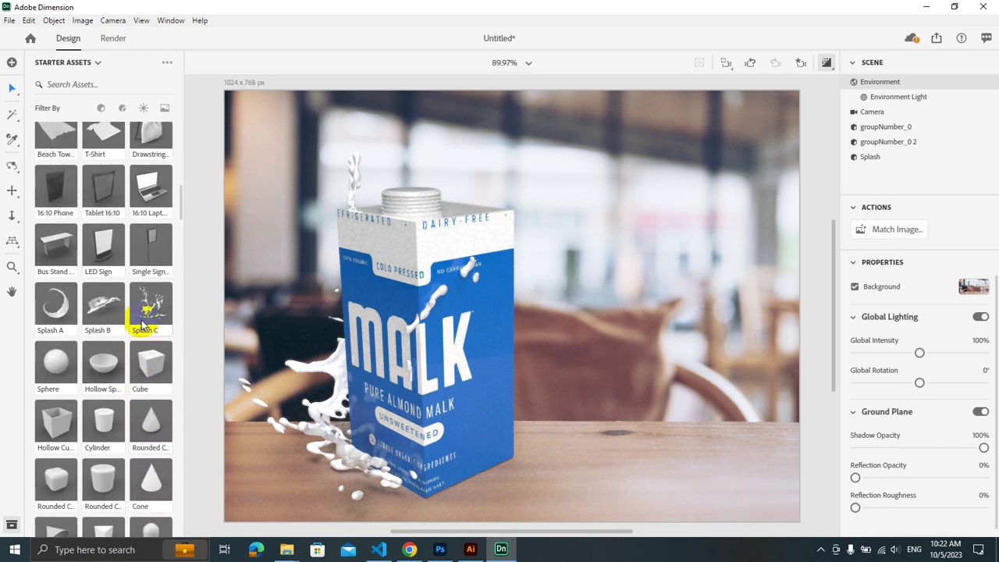
drag(67, 303, 460, 360)
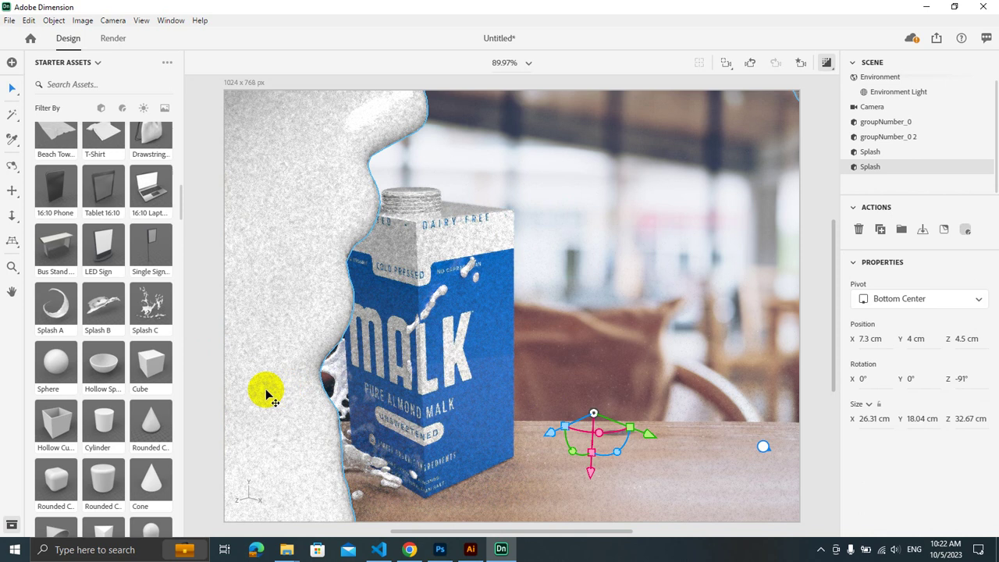
key(Delete)
drag(55, 303, 623, 417)
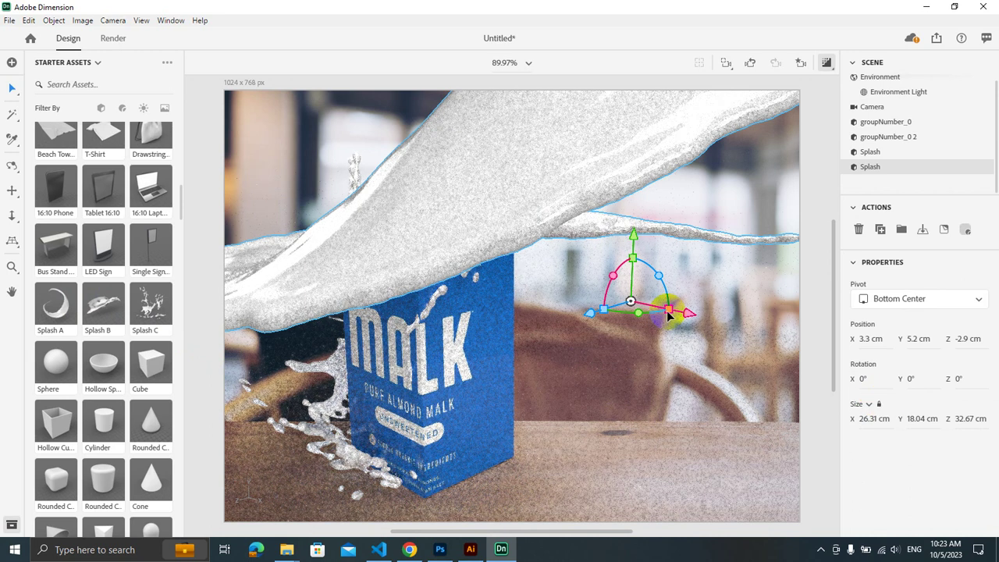
Scale the new splash to about 13.5 × 6.1 × 12 cm and move it to the front of the carton's base
mouse_move(661, 312)
mouse_down()
mouse_move(631, 307)
mouse_move(662, 309)
mouse_up()
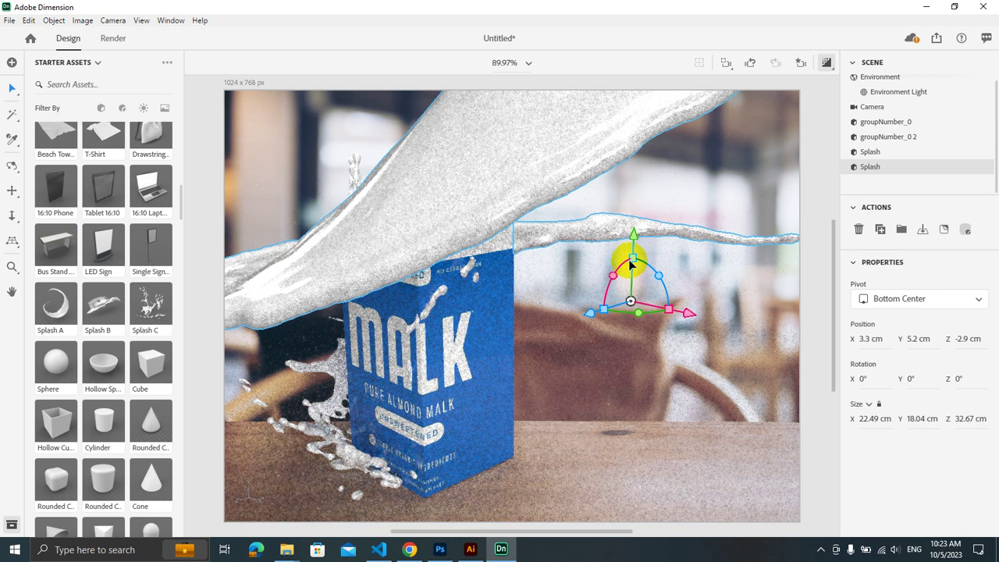
drag(632, 269, 622, 289)
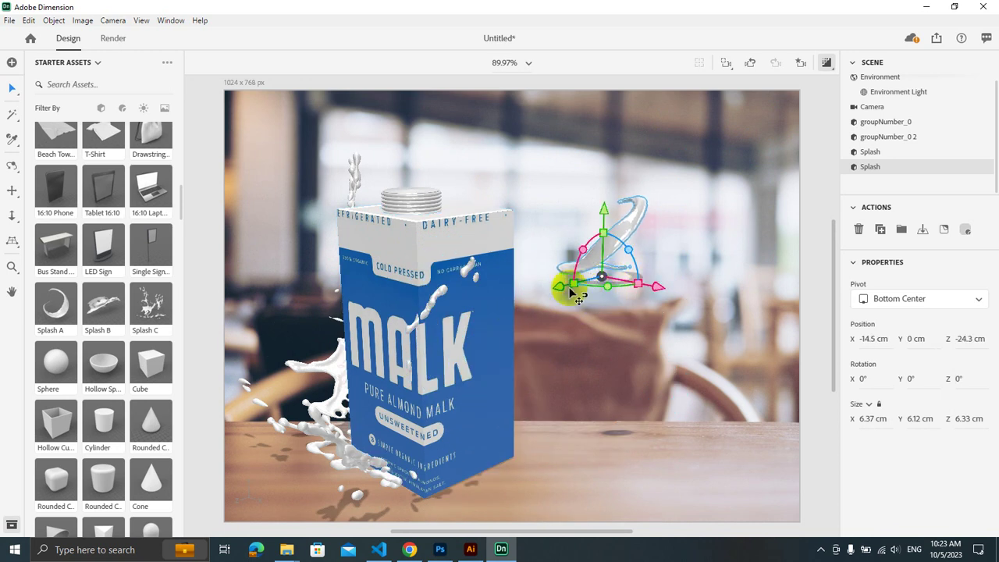
drag(560, 287, 507, 333)
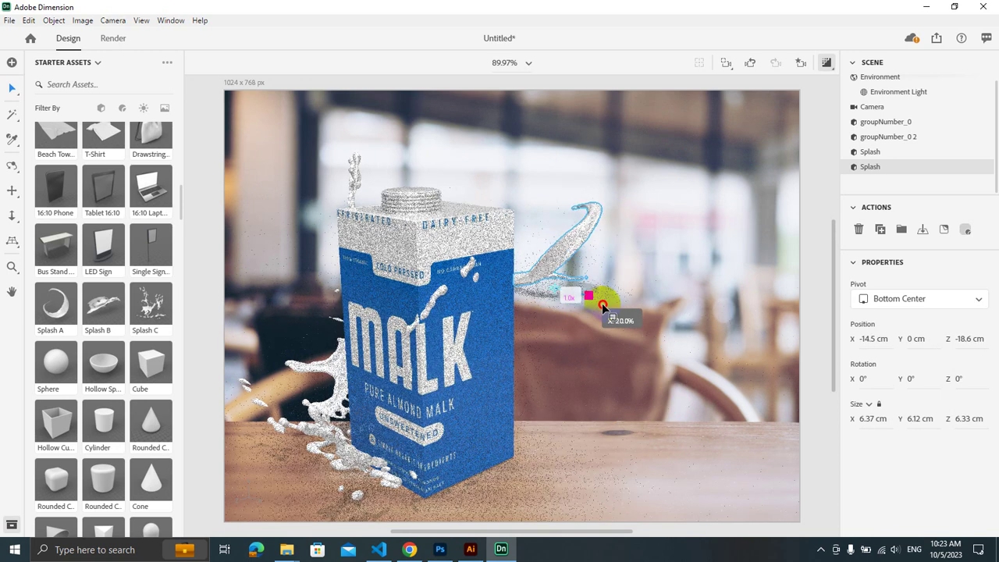
drag(602, 303, 628, 305)
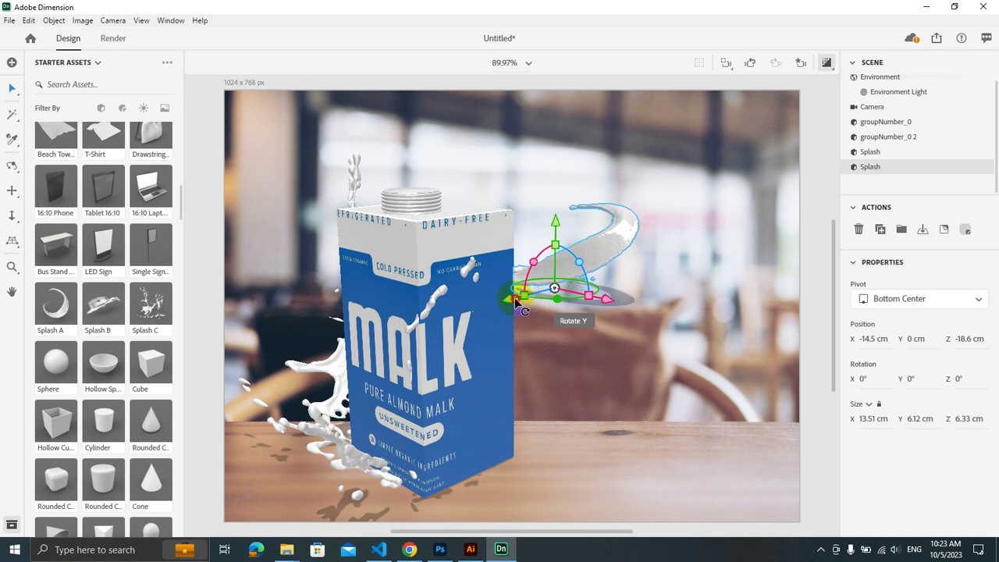
drag(514, 297, 381, 450)
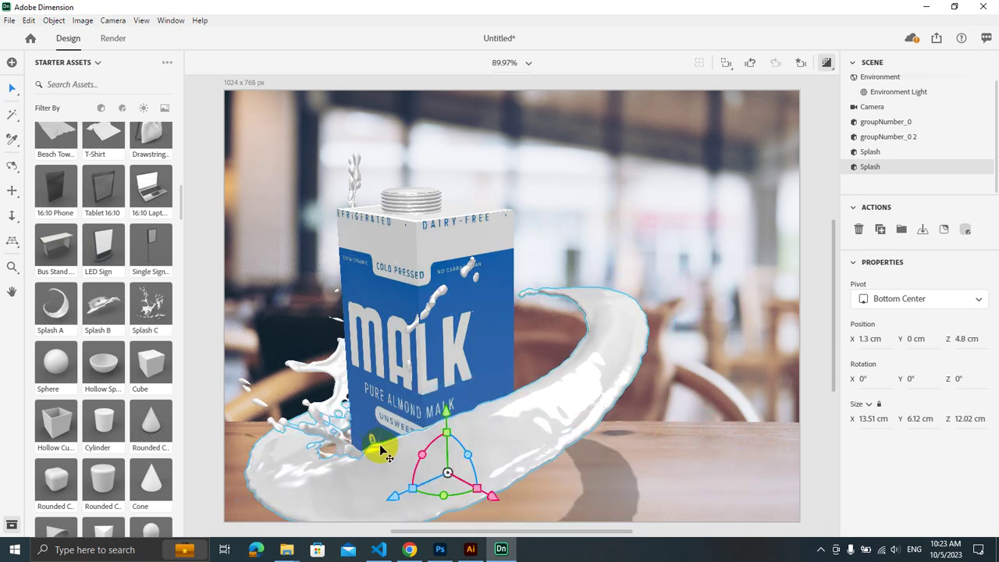
Shrink and fine-position the new splash so it curls closely around the carton's lower half, and deselect it
drag(476, 490, 397, 506)
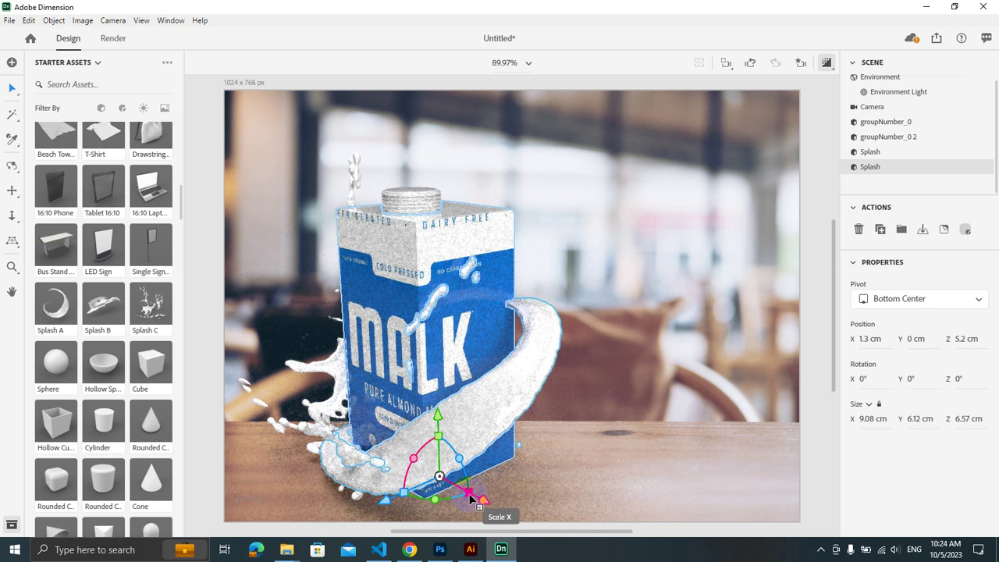
drag(412, 502, 398, 498)
mouse_move(384, 507)
mouse_down()
mouse_move(406, 504)
mouse_move(394, 496)
mouse_up()
drag(471, 472, 470, 472)
click(671, 408)
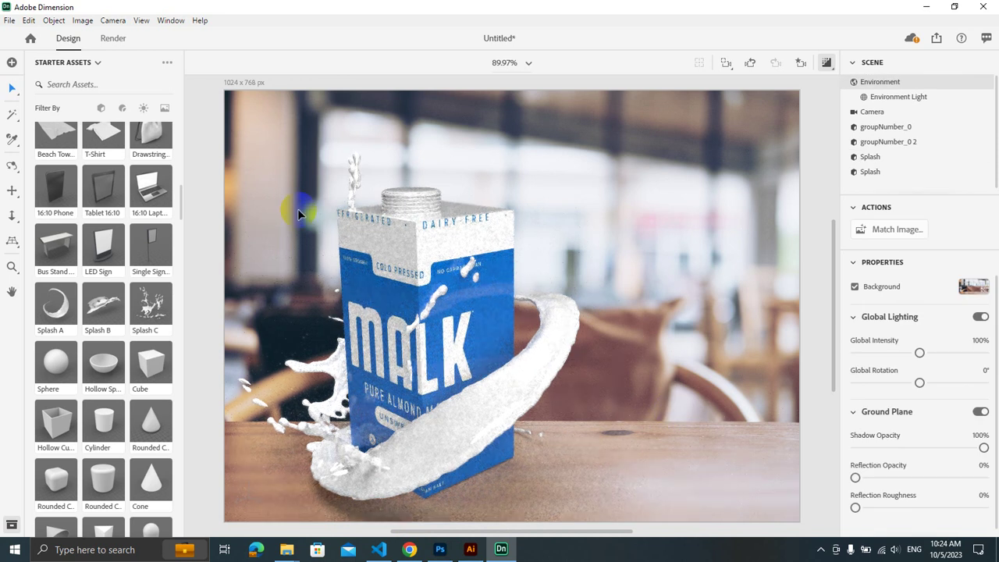
Select the carton, cap and both splashes together, move them to the middle of the table, about Z 1 cm, and deselect them
click(13, 292)
drag(319, 316, 191, 306)
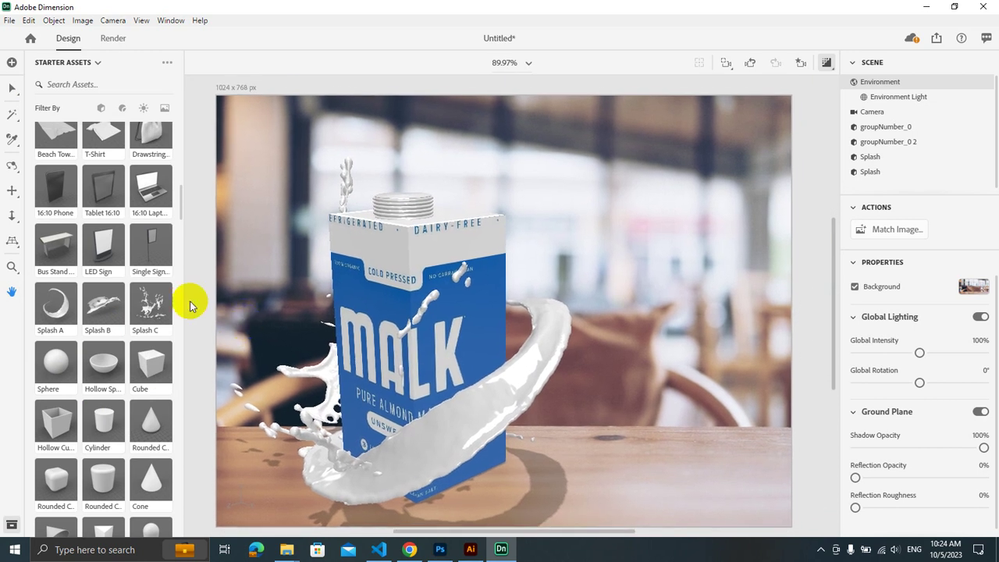
click(11, 88)
click(503, 314)
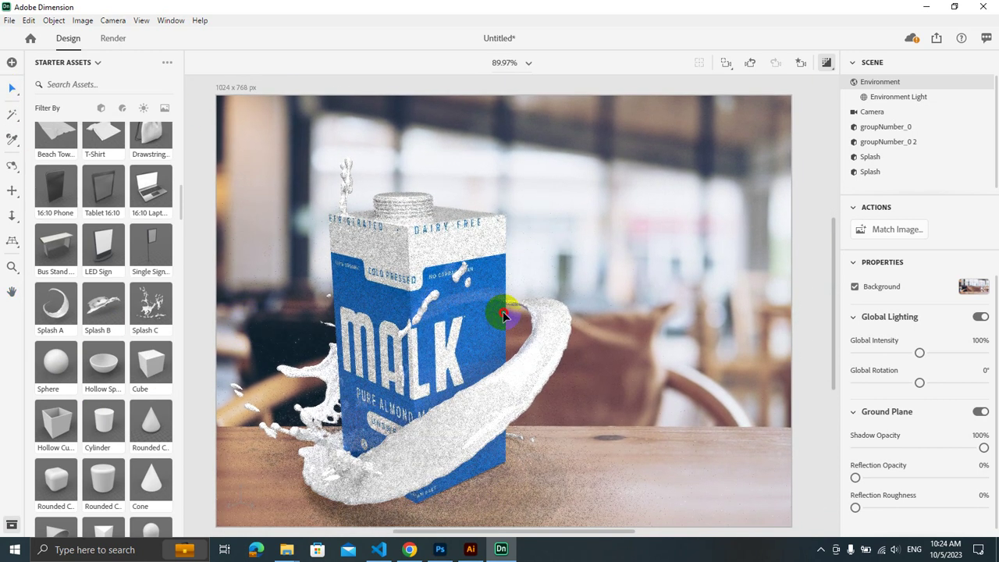
drag(624, 174, 240, 496)
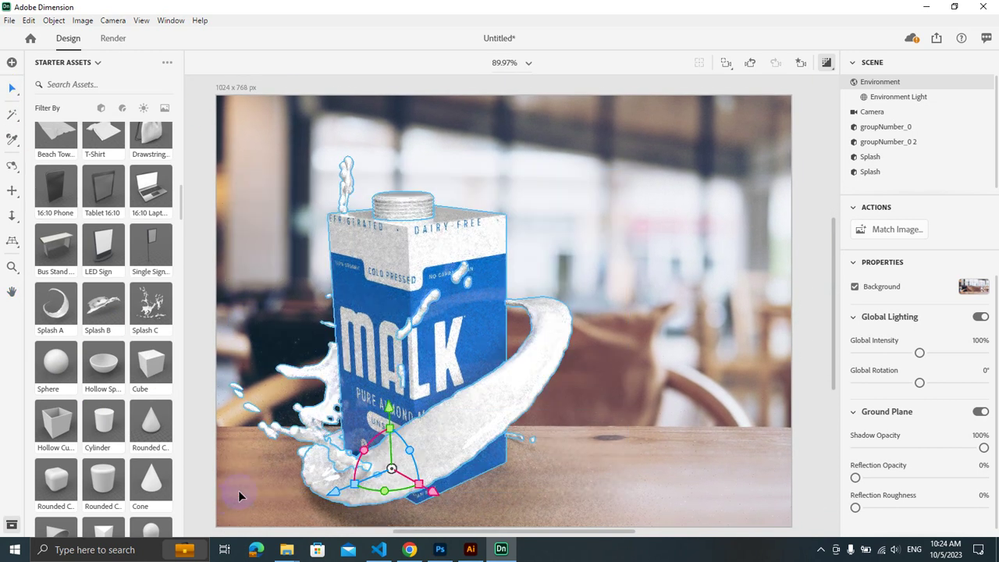
drag(432, 410, 465, 363)
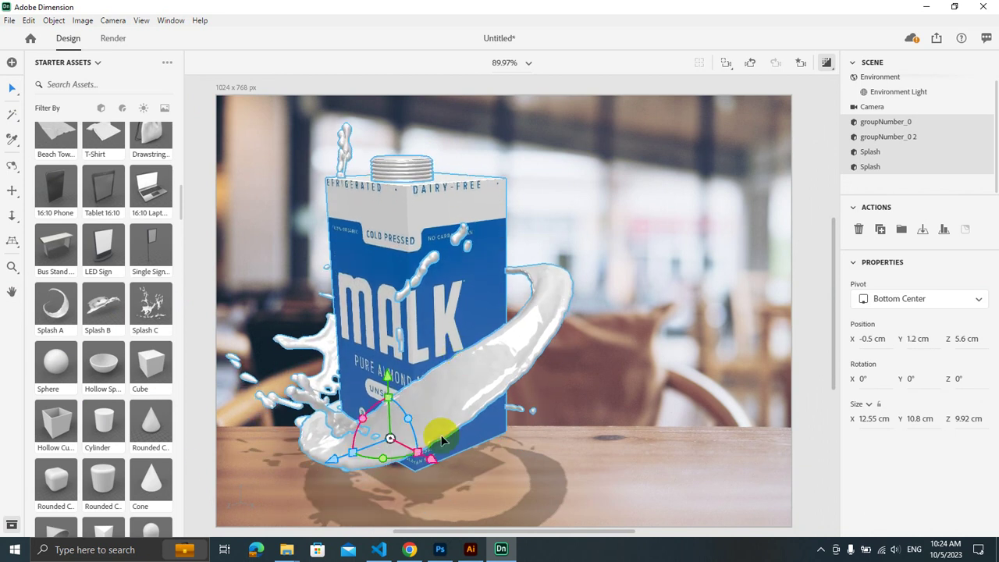
drag(344, 448, 442, 451)
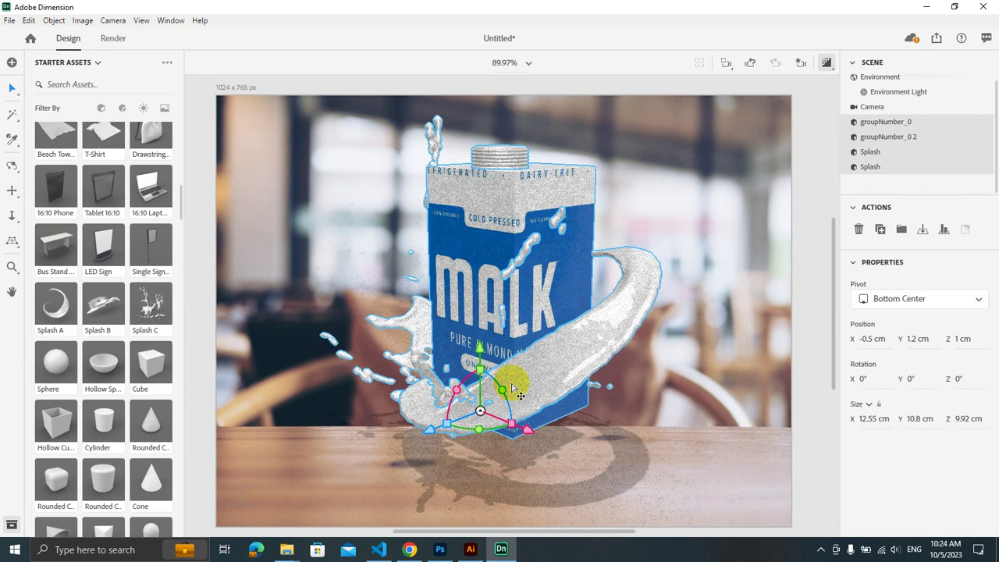
drag(547, 137, 478, 322)
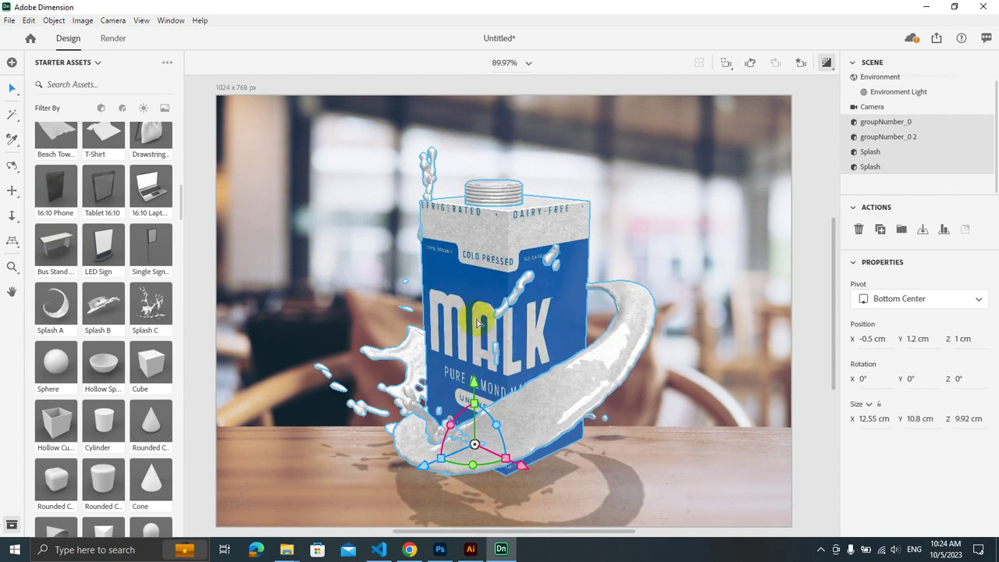
click(258, 447)
Look through the starter shapes, materials, lights and pattern images down to the end of the library
scroll(117, 312, down, 15)
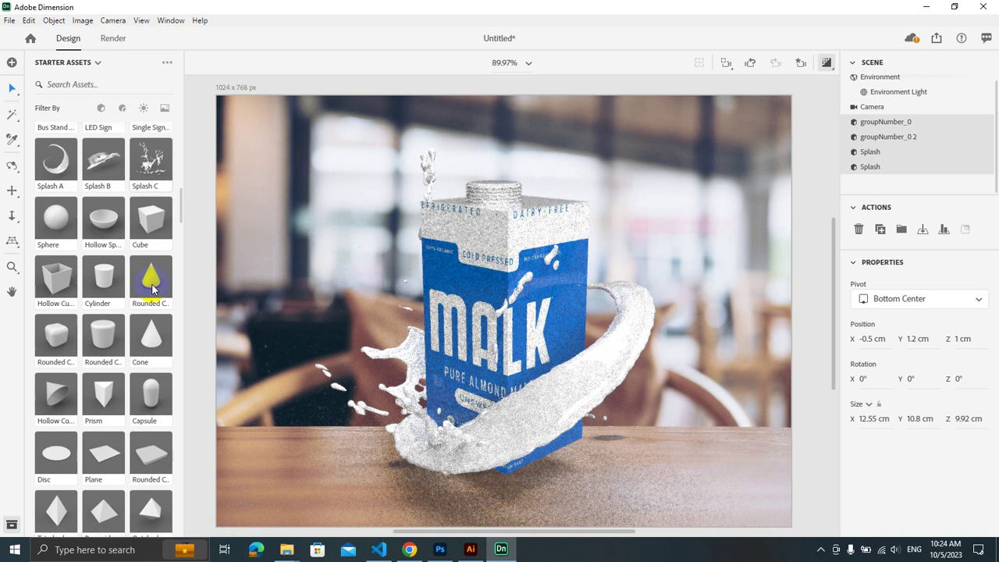
scroll(156, 281, down, 5)
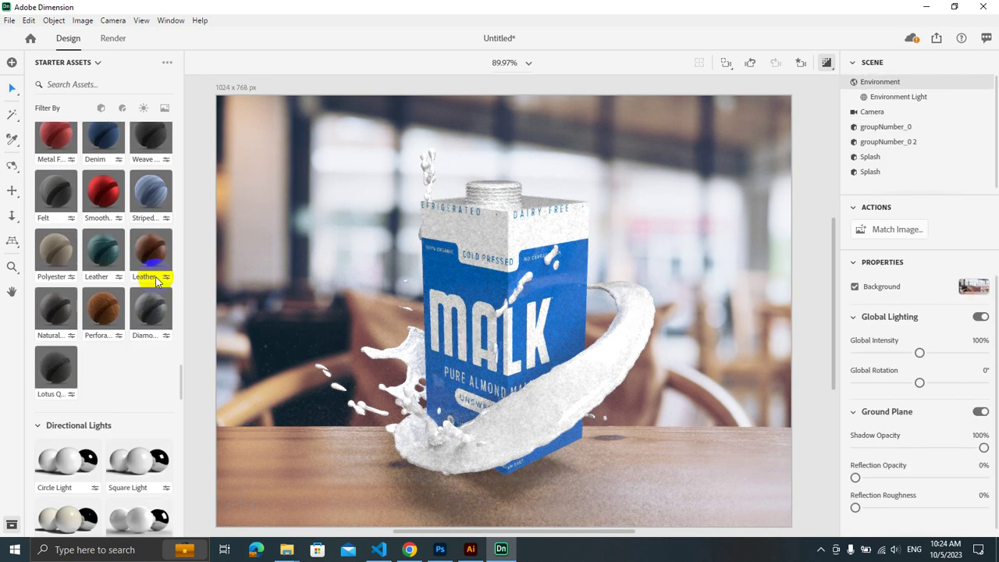
scroll(156, 281, down, 10)
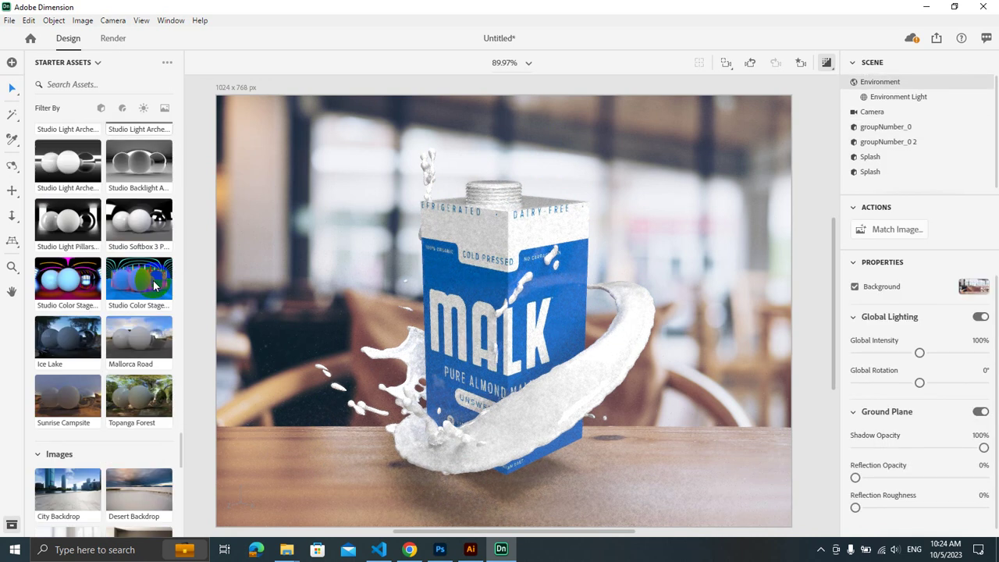
scroll(154, 287, down, 8)
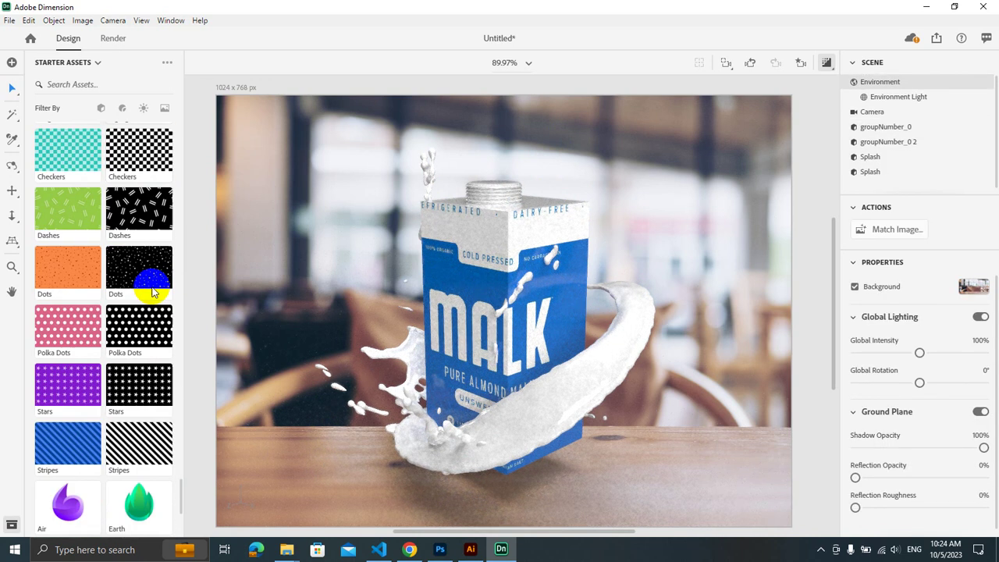
drag(154, 291, 306, 402)
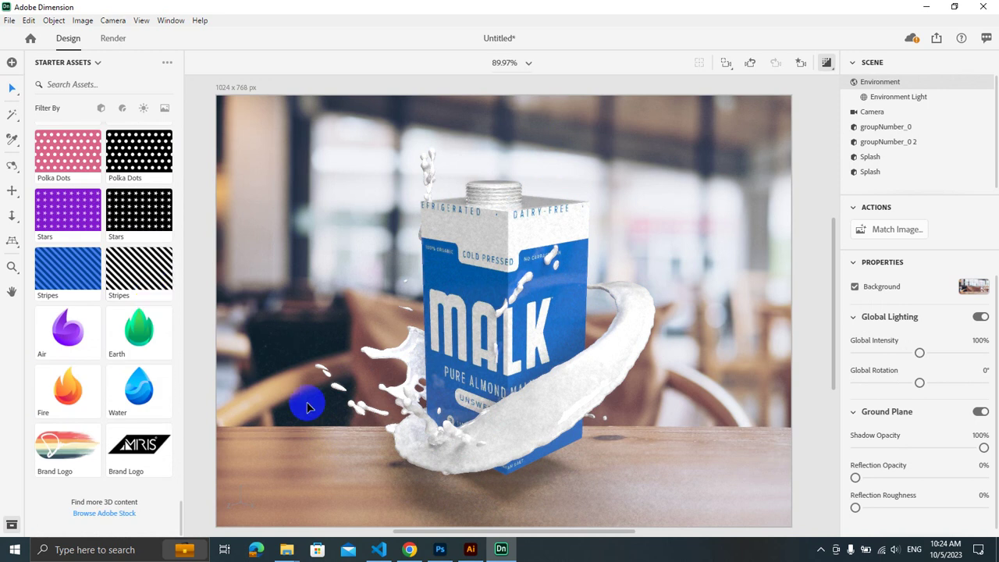
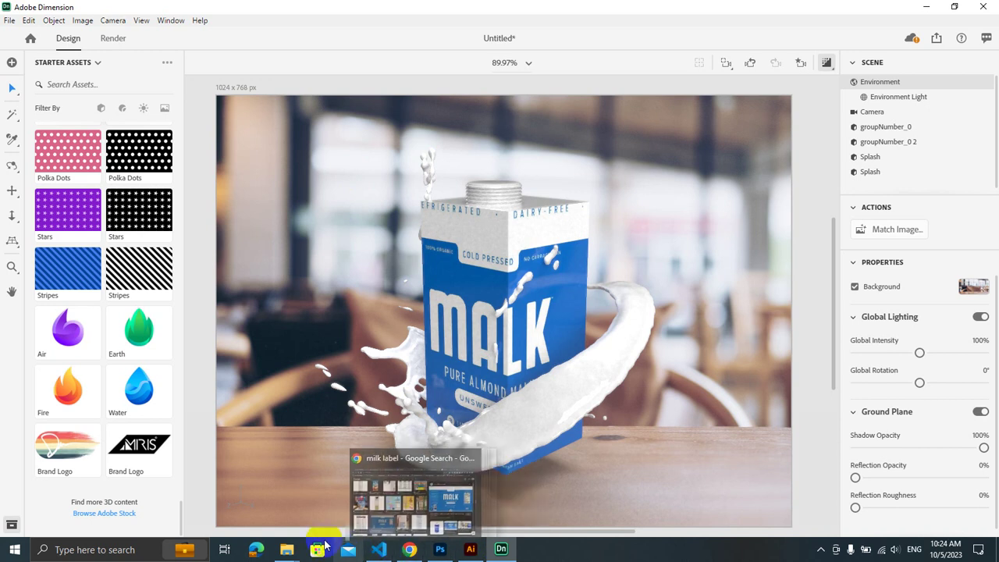
click(410, 549)
drag(374, 83, 92, 80)
click(439, 550)
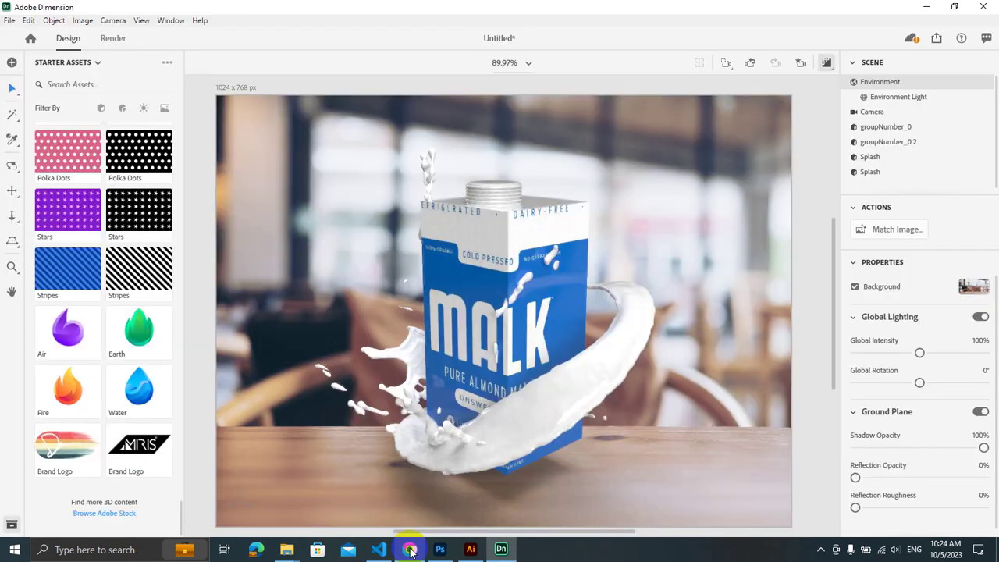
mouse_move(501, 553)
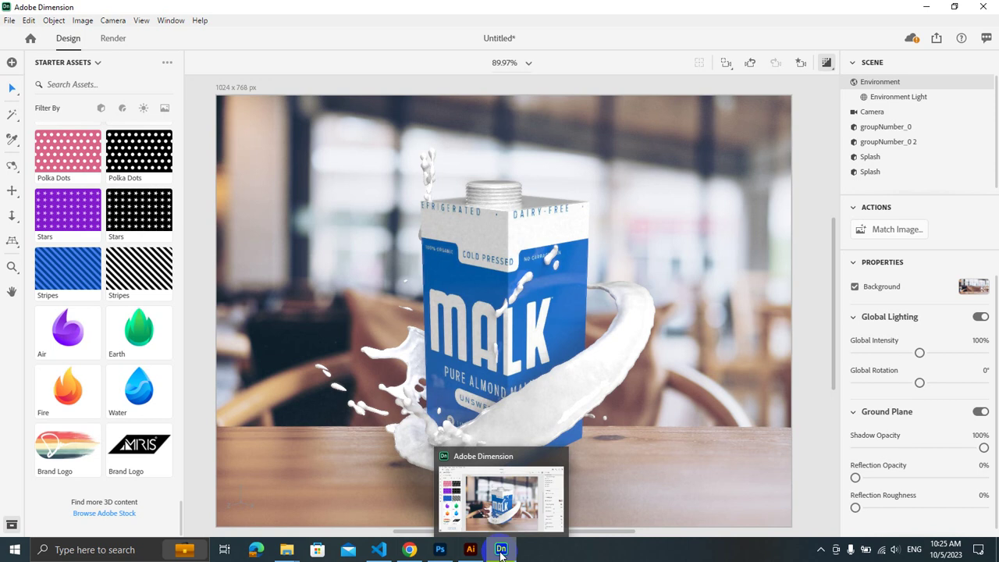
Try the Diagonal Gradient image as the background, and switch the background to solid white, RGB 255, 255, 255
scroll(99, 196, down, 10)
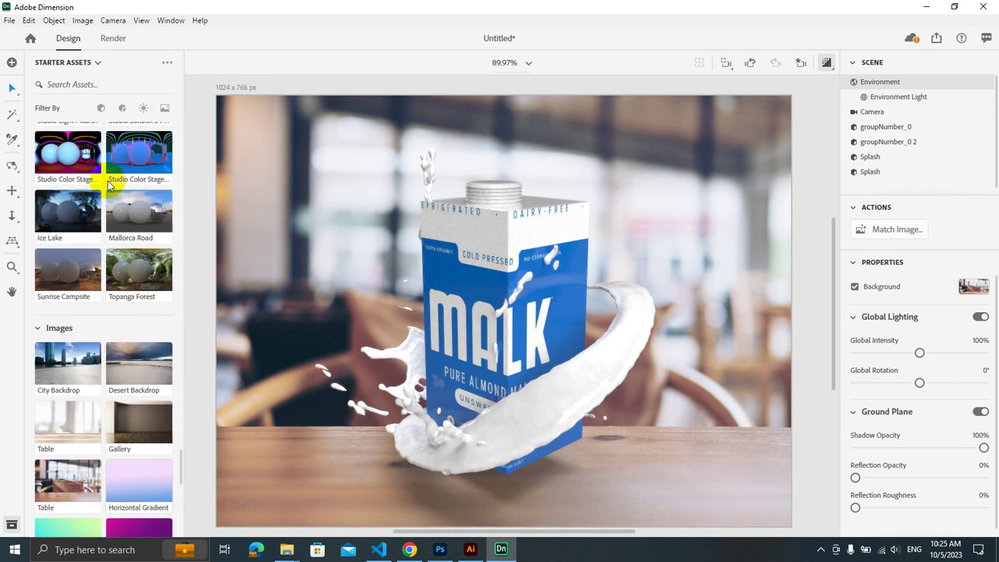
scroll(149, 331, down, 3)
click(62, 335)
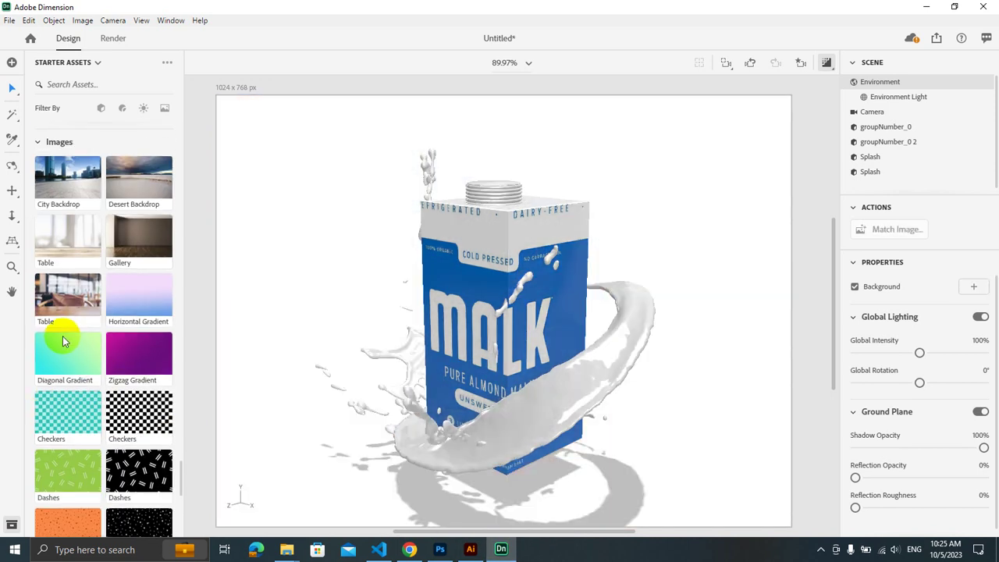
click(973, 288)
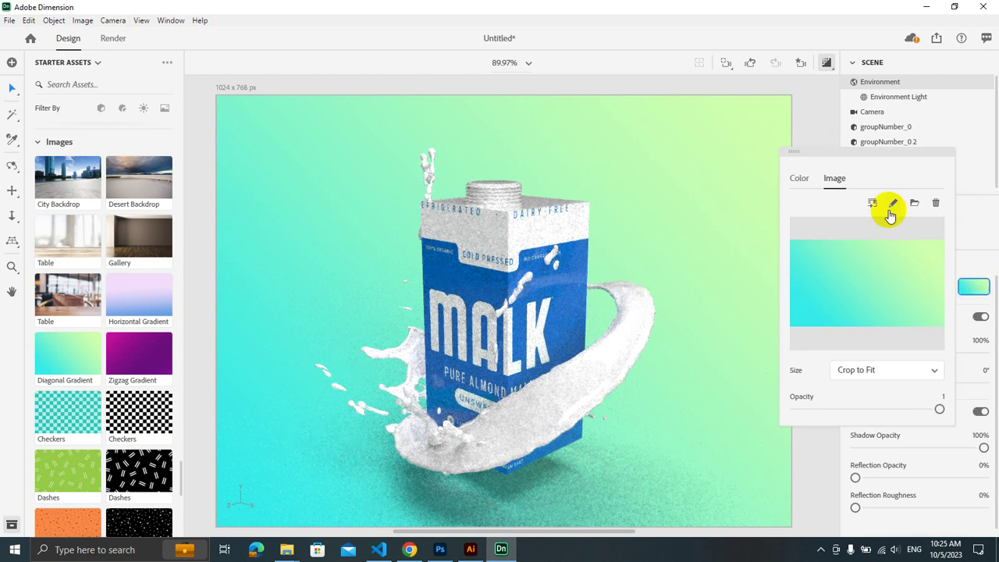
click(799, 179)
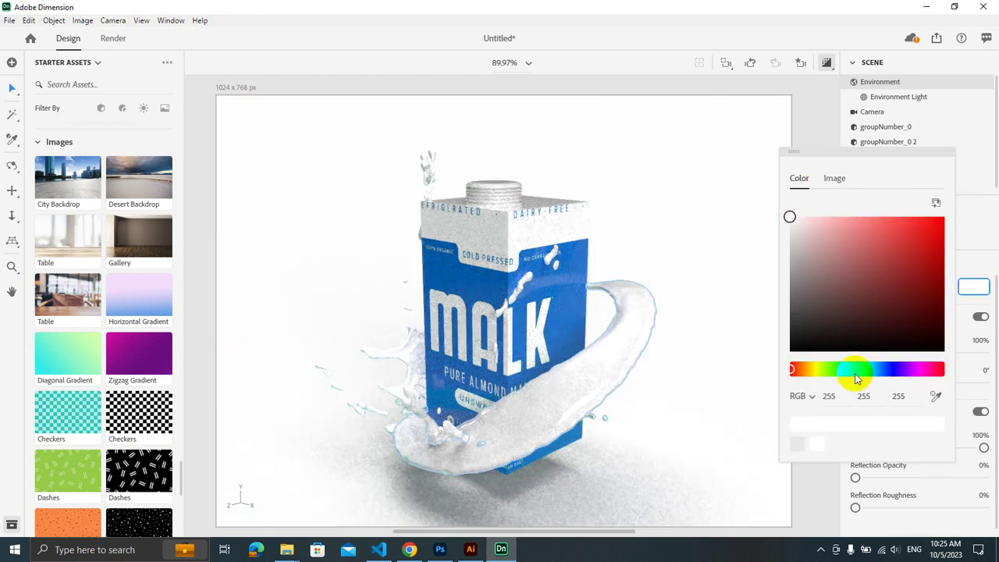
Try an olive background color, RGB 171, 161, 75, and a green one, RGB 87, 170, 75
click(818, 370)
drag(819, 370, 813, 372)
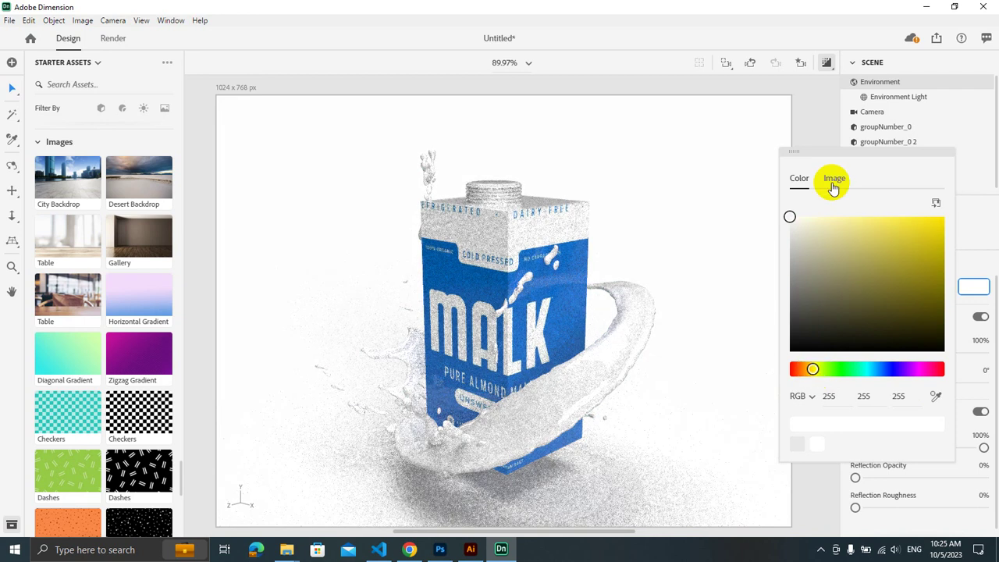
drag(834, 233, 815, 263)
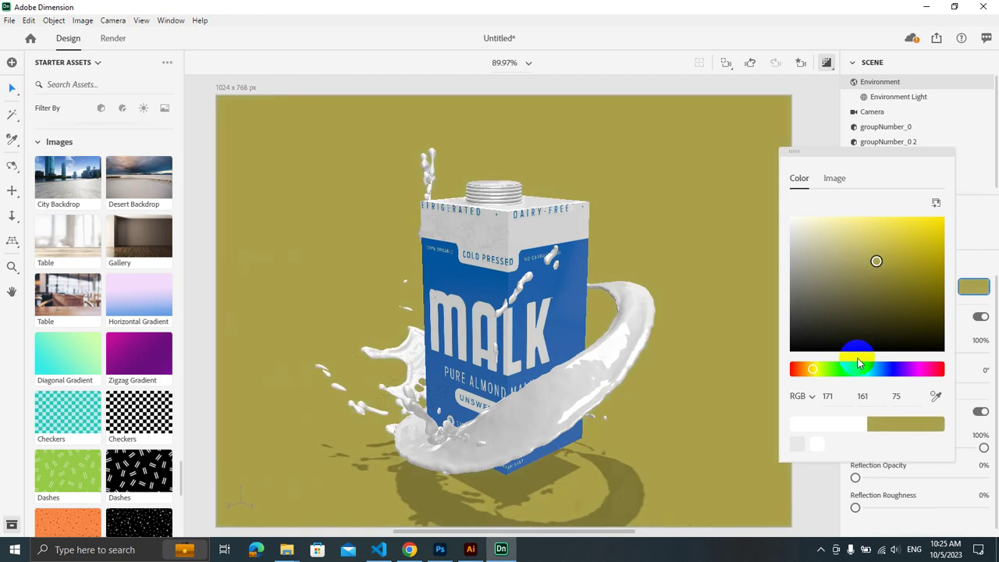
drag(849, 369, 838, 369)
Sample the carton's blue, RGB 45, 112, 194, as the background color, and restore white
click(934, 395)
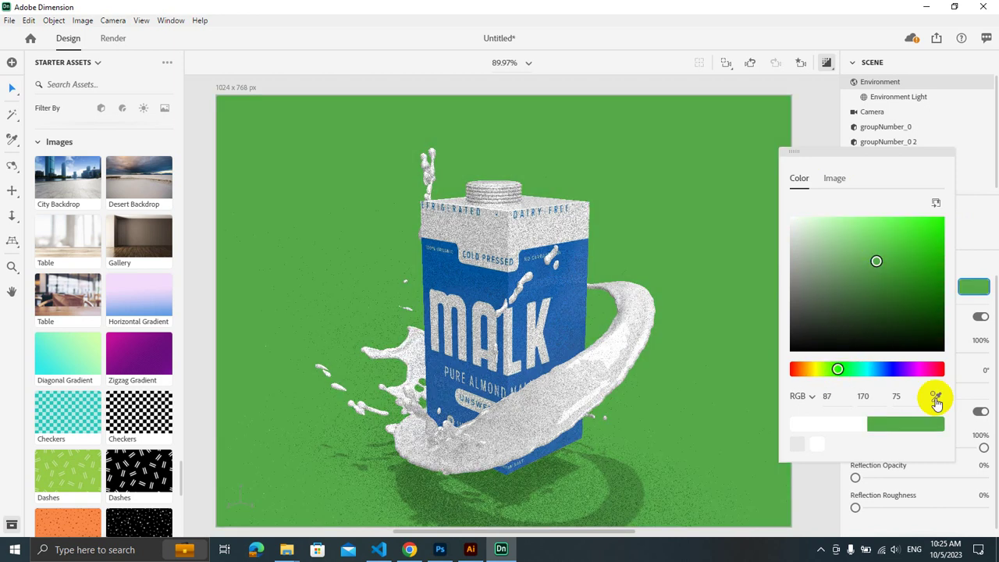
click(566, 298)
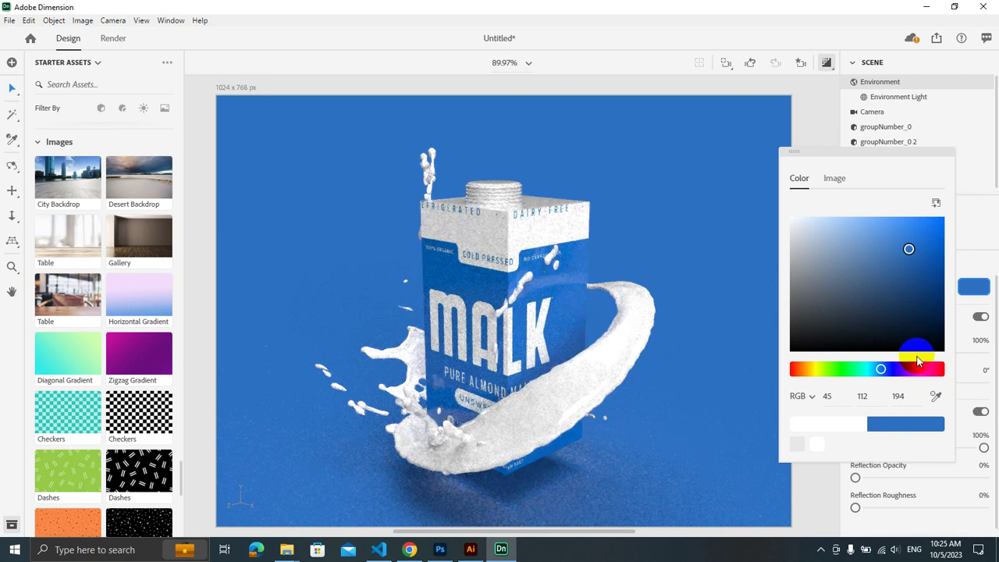
click(857, 426)
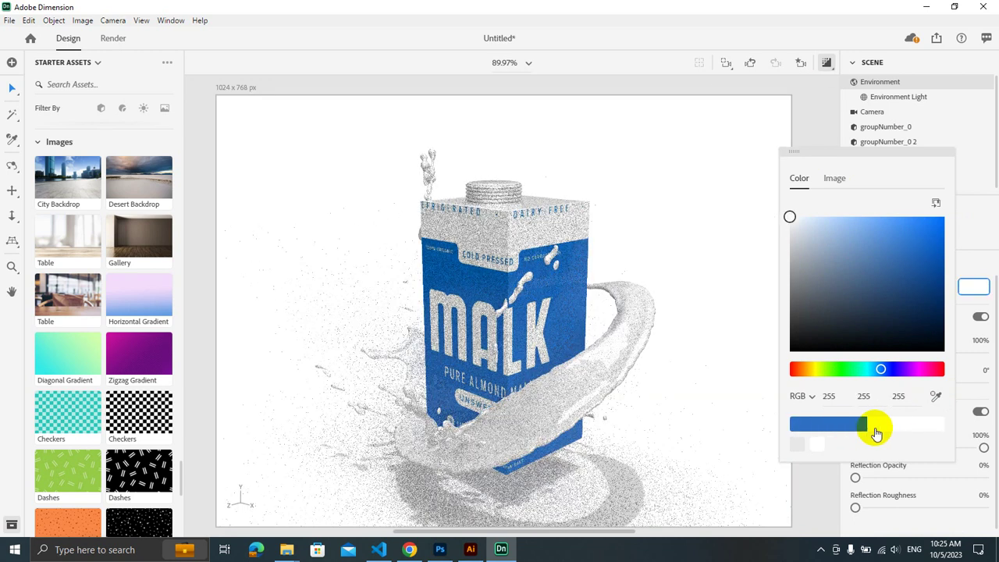
Set the environment background to the carton's blue, RGB 45, 112, 194, and close the color picker
click(863, 430)
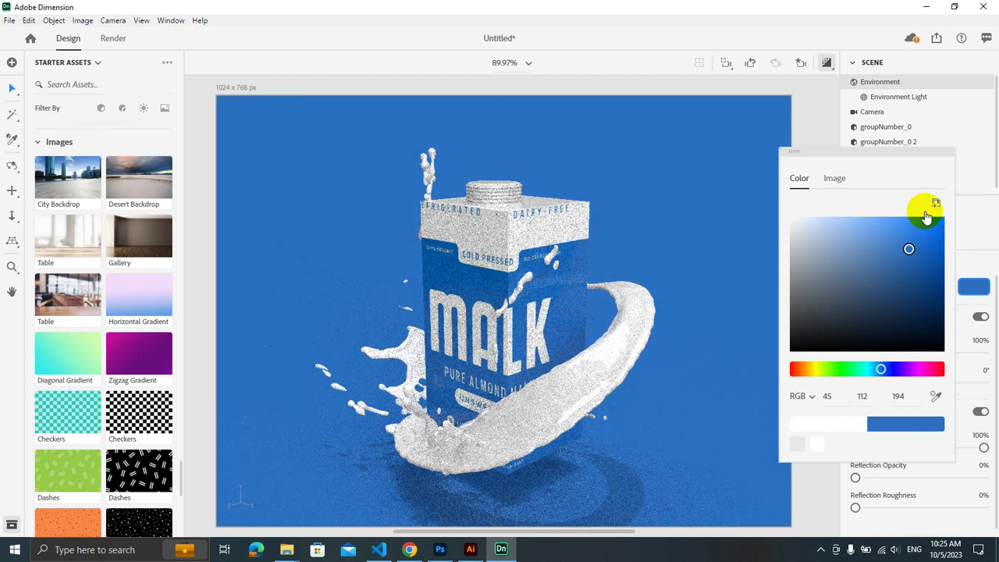
click(962, 206)
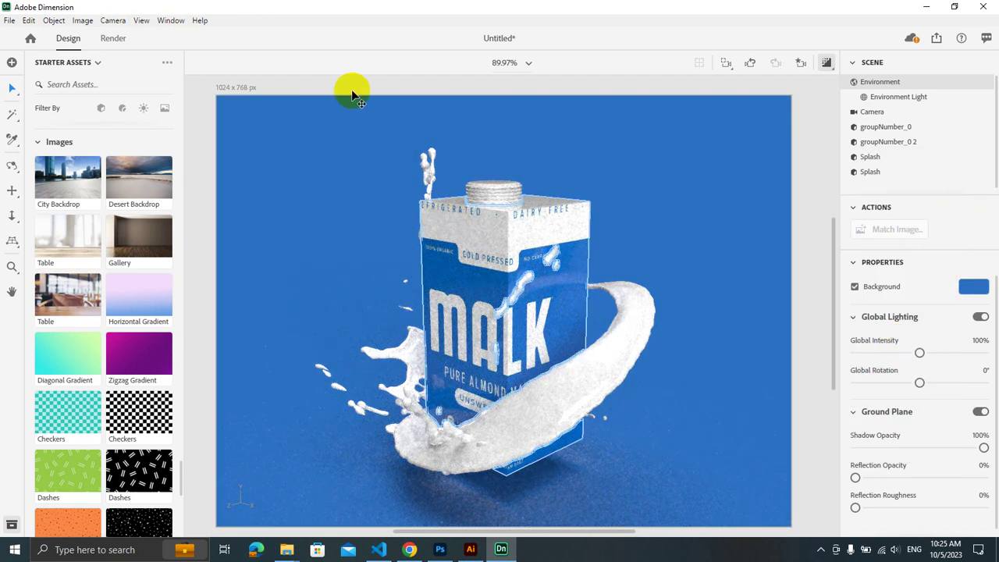
click(809, 112)
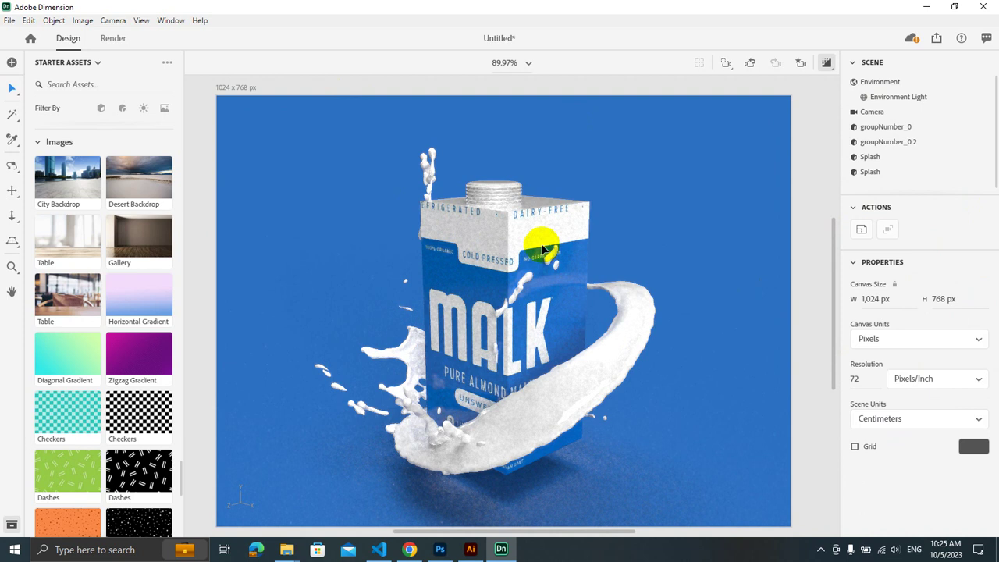
Move the carton, cap and both splashes down together, and frame them large and centered in the canvas with the camera
click(575, 273)
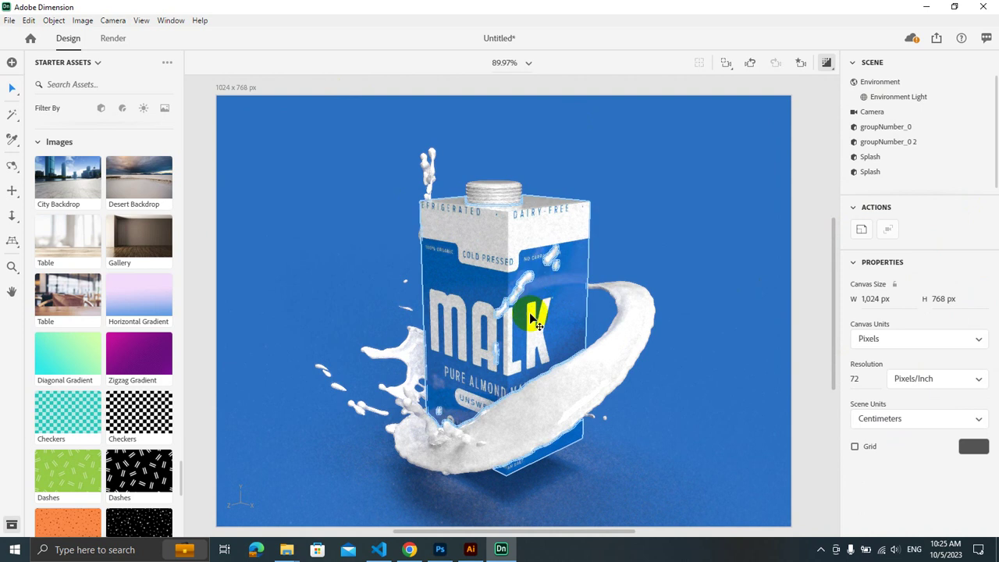
drag(532, 319, 482, 351)
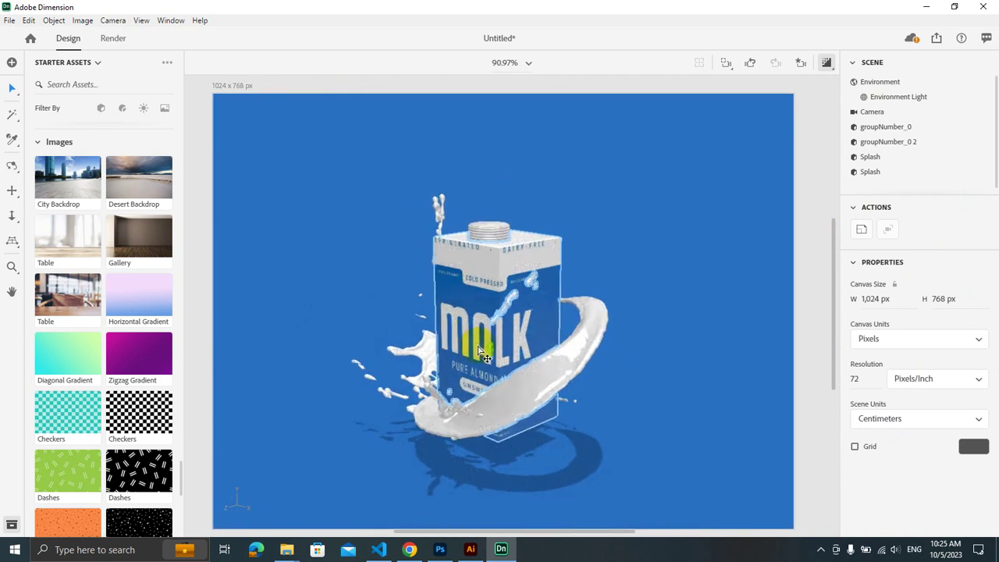
click(592, 279)
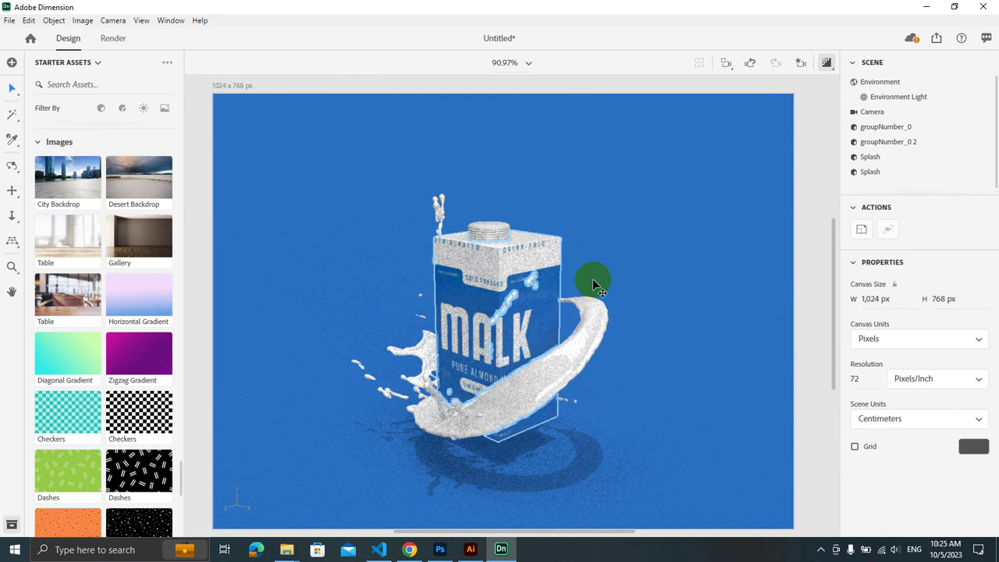
click(630, 445)
click(468, 384)
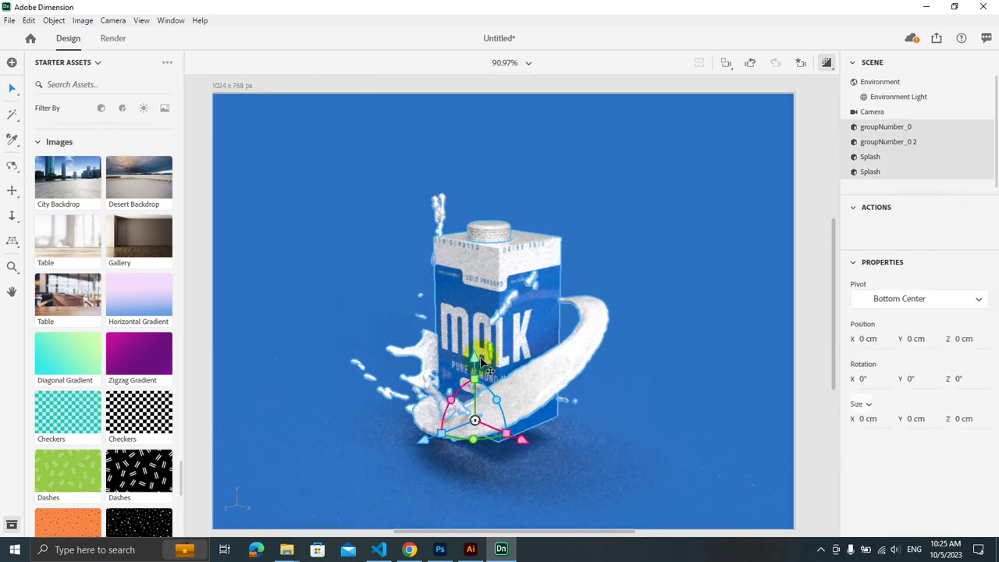
drag(481, 360, 482, 394)
click(647, 322)
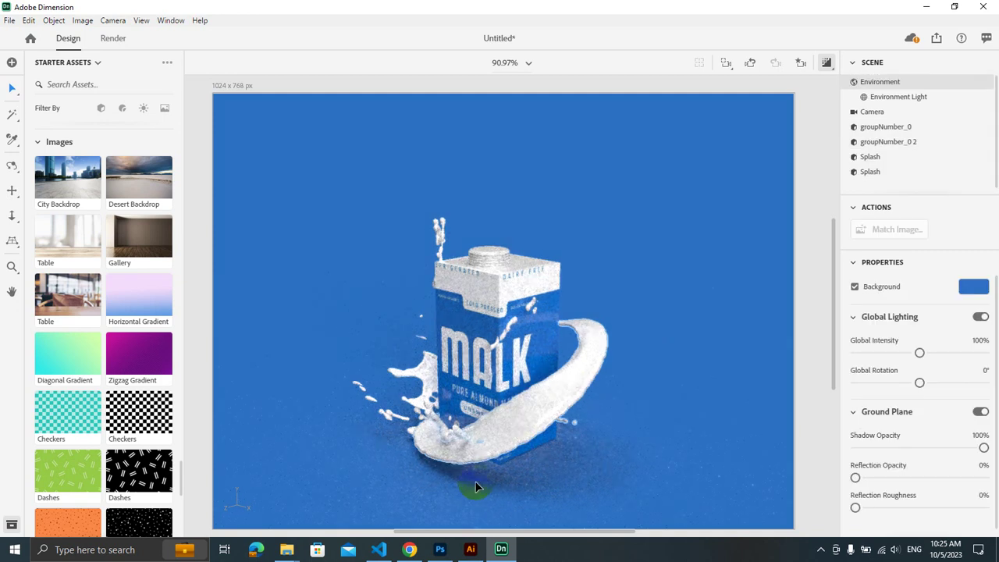
scroll(473, 490, up, 3)
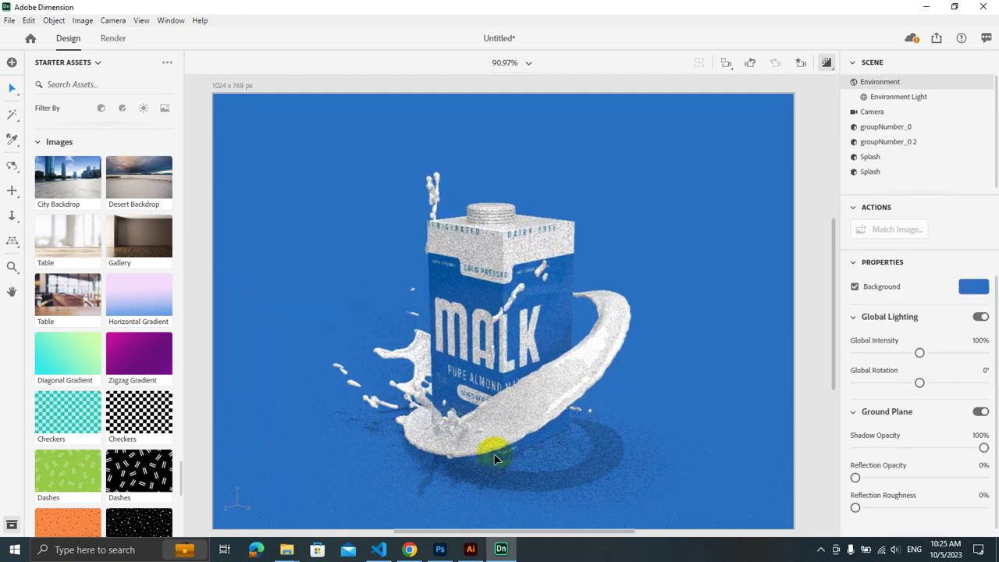
click(495, 453)
scroll(479, 453, up, 1)
scroll(478, 453, up, 1)
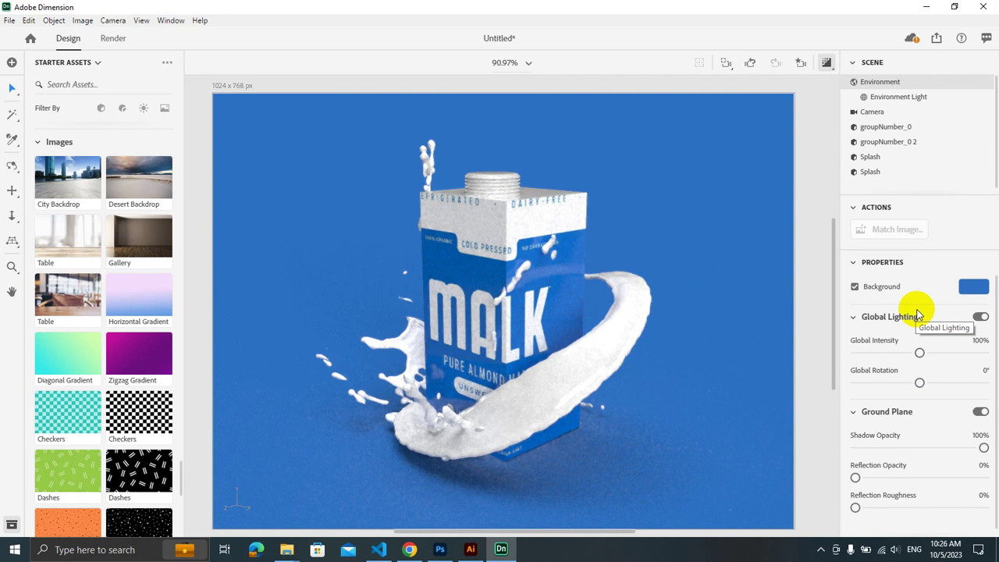
Render the scene locally at High (Slow) quality as PNG only, with PSD export turned off, saving to the Desktop
click(113, 39)
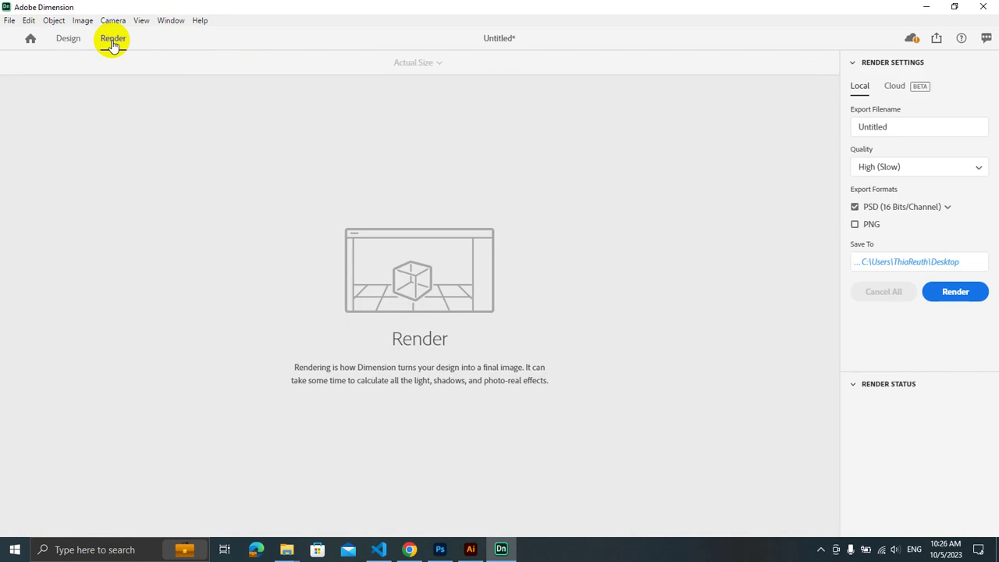
click(855, 208)
click(854, 224)
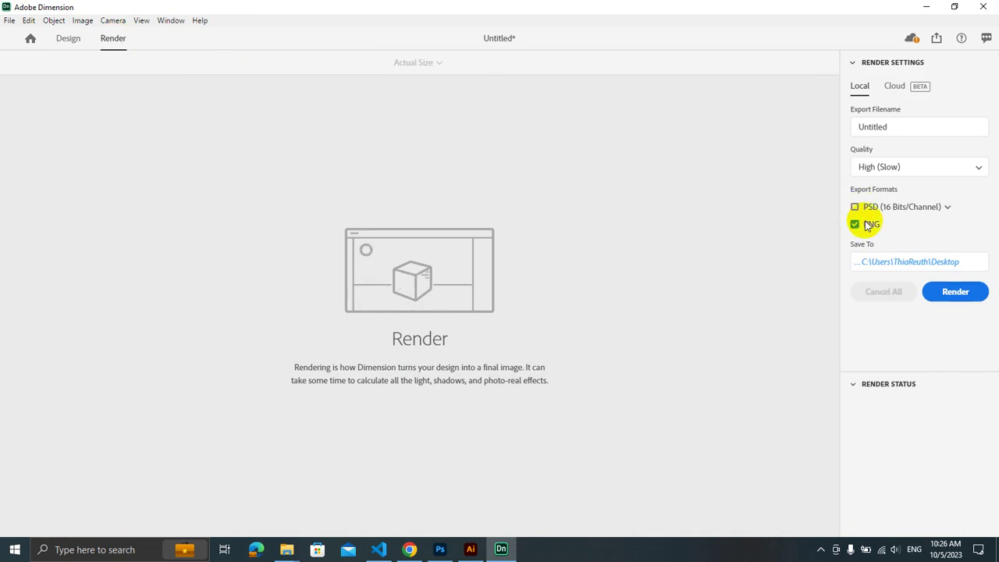
click(968, 291)
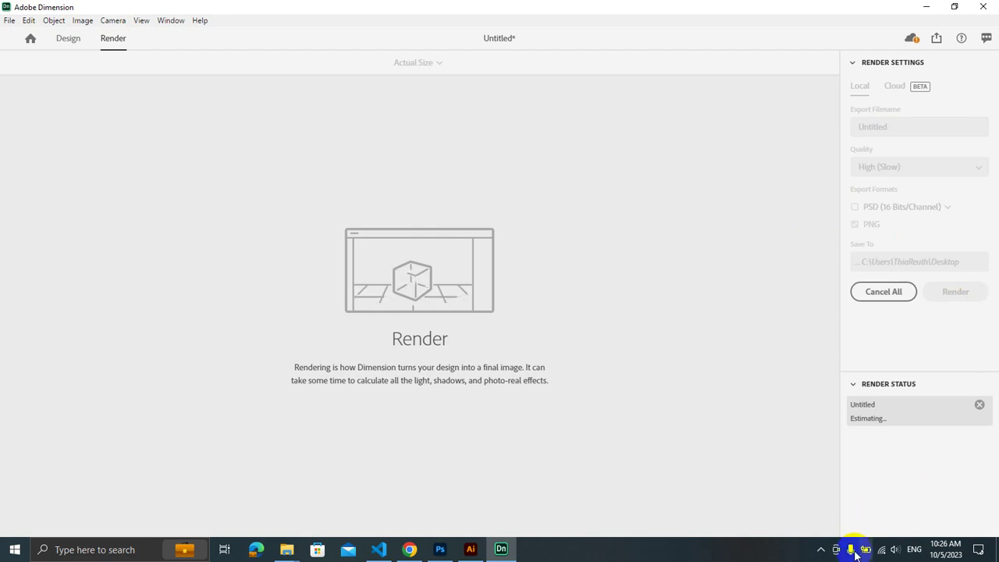
click(821, 549)
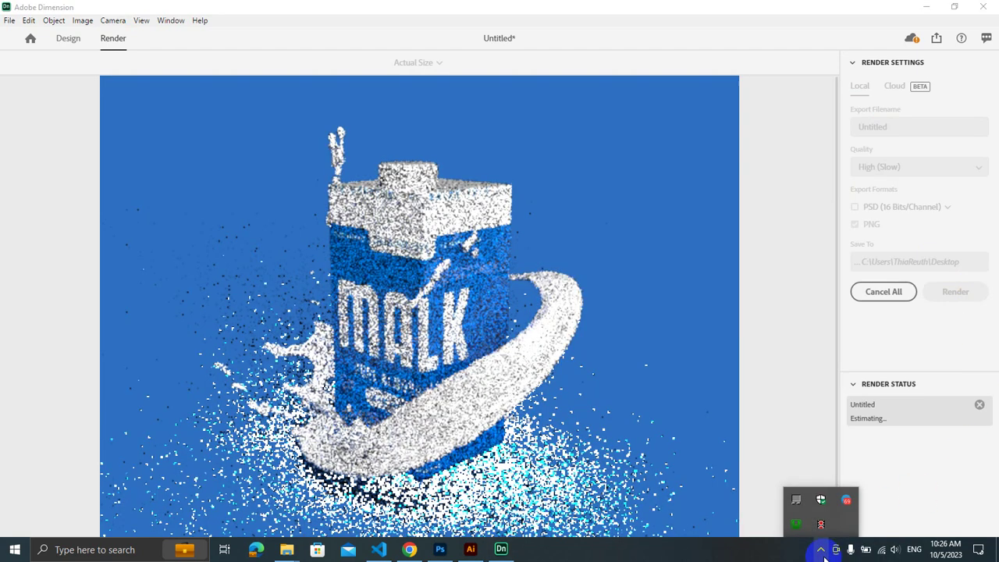
click(796, 526)
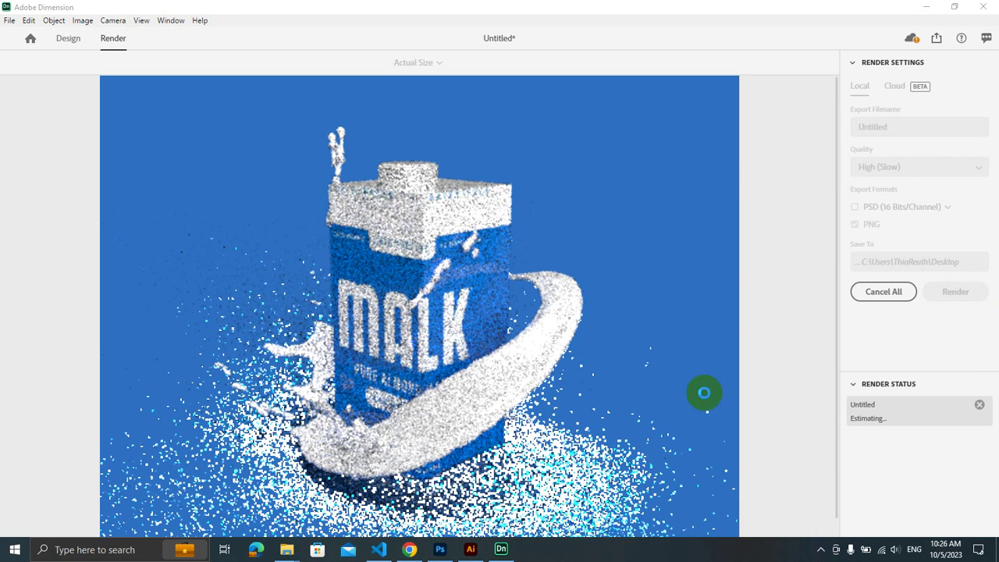
click(819, 549)
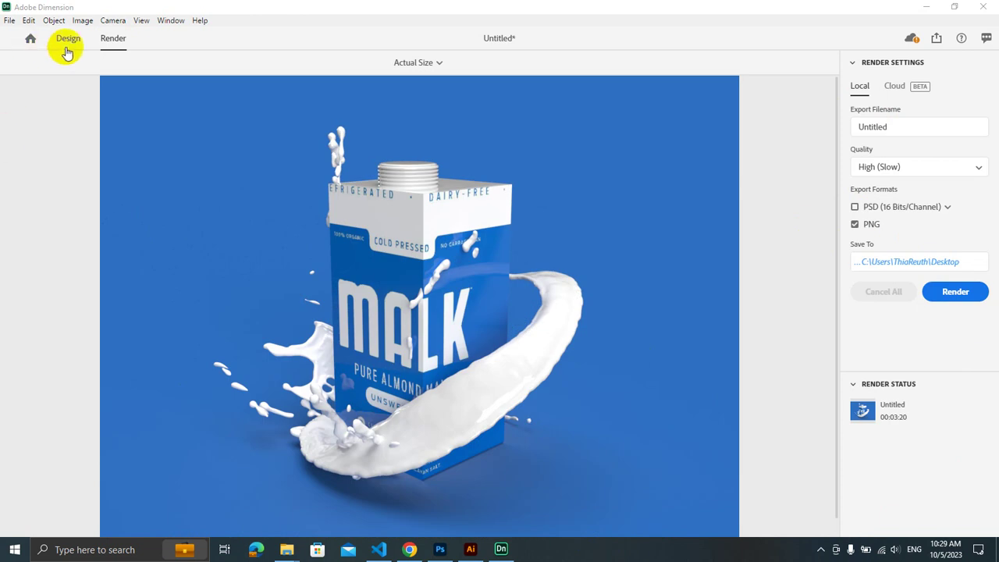
Return to the design workspace, clear the windows off the desktop, and inspect the rendered Untitled.png in the image viewer before closing it
click(70, 44)
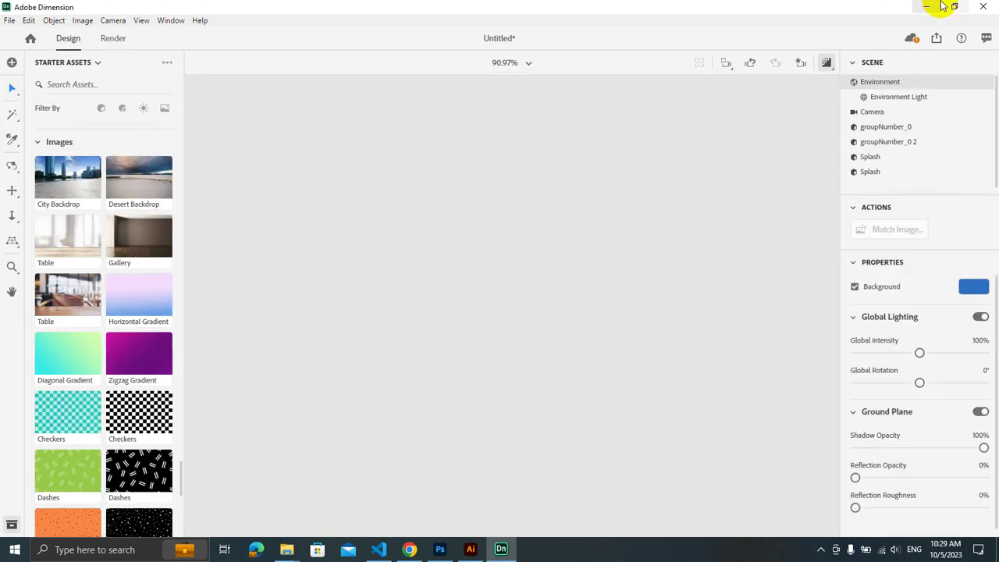
click(943, 6)
click(806, 21)
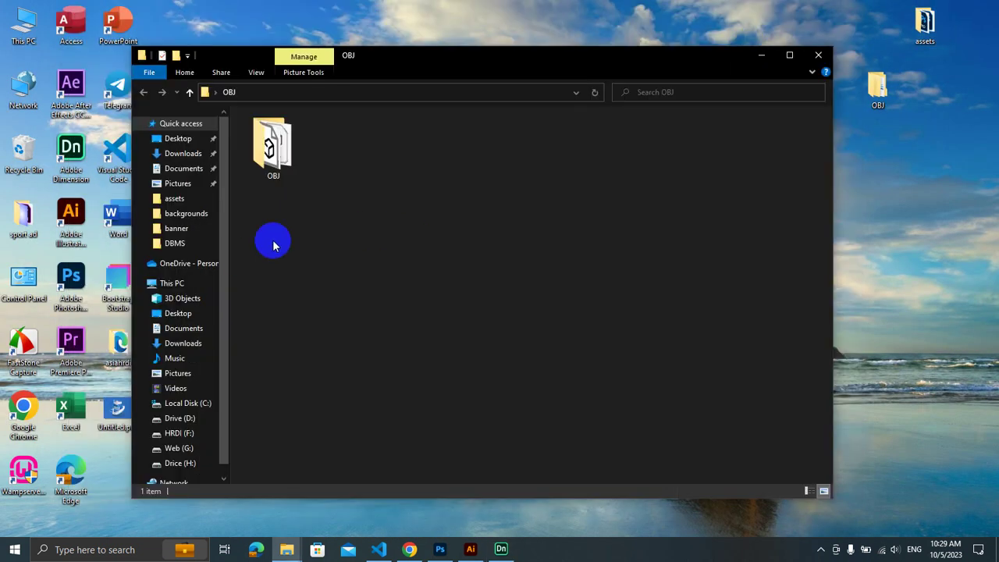
click(761, 54)
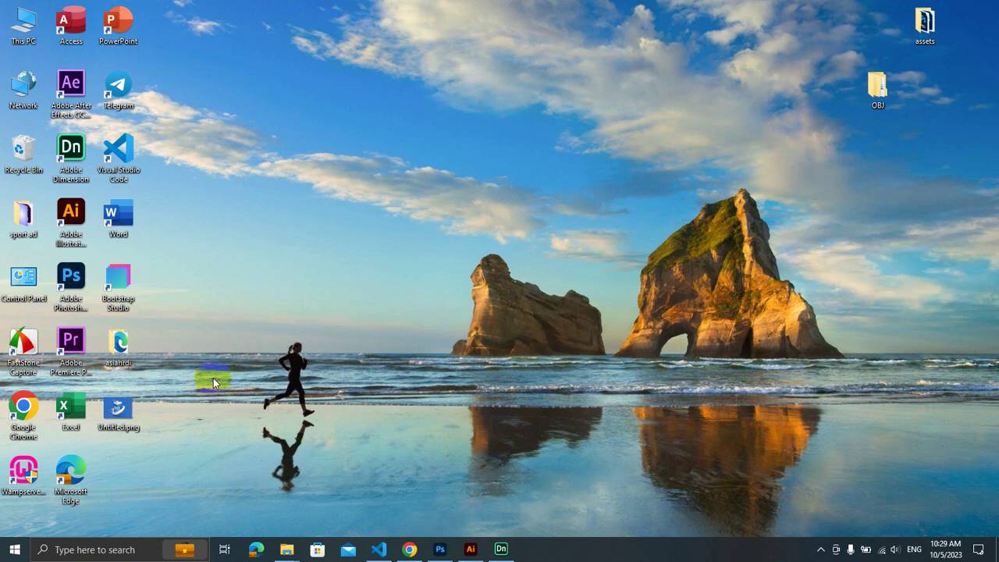
double_click(126, 414)
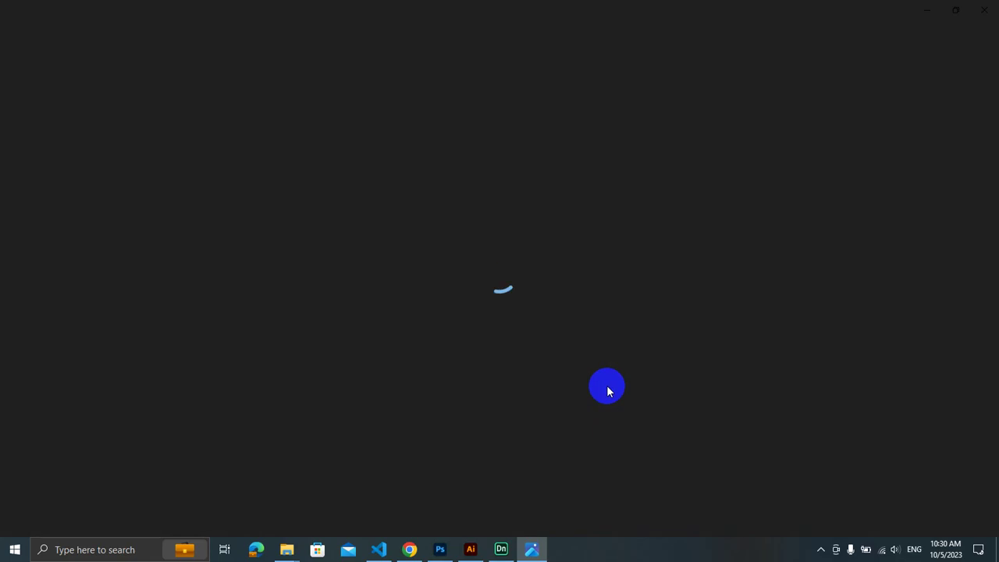
scroll(499, 272, up, 2)
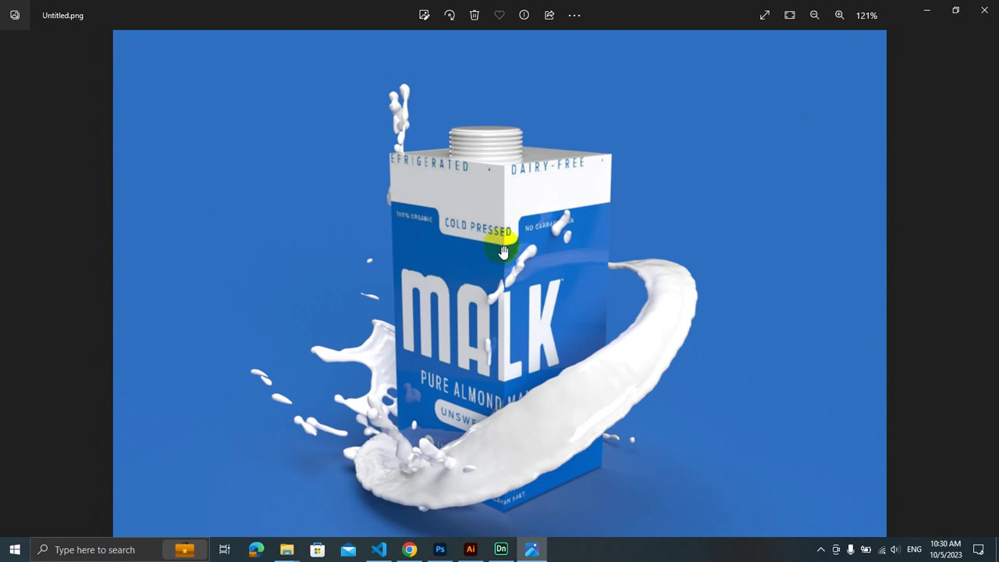
scroll(498, 271, down, 2)
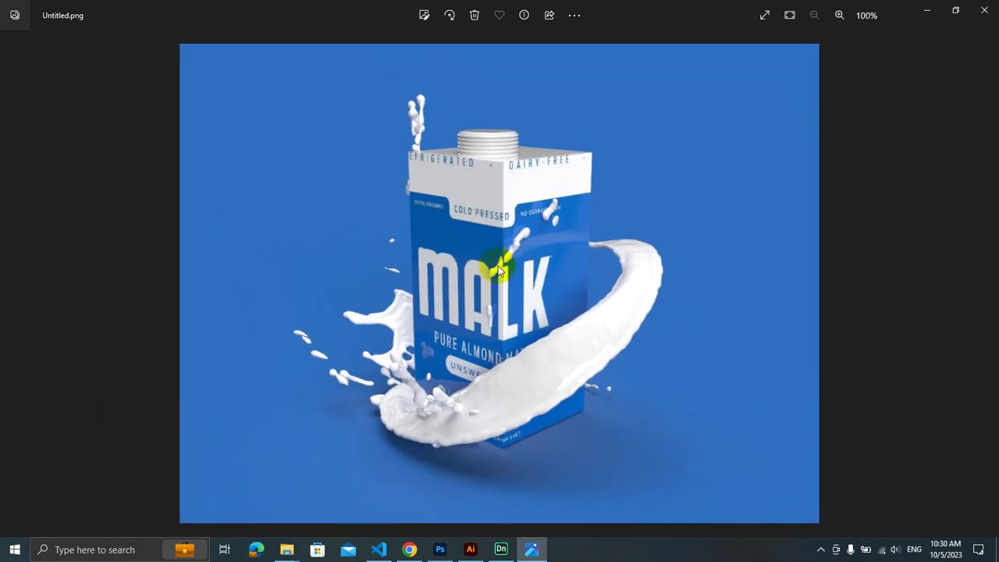
click(984, 9)
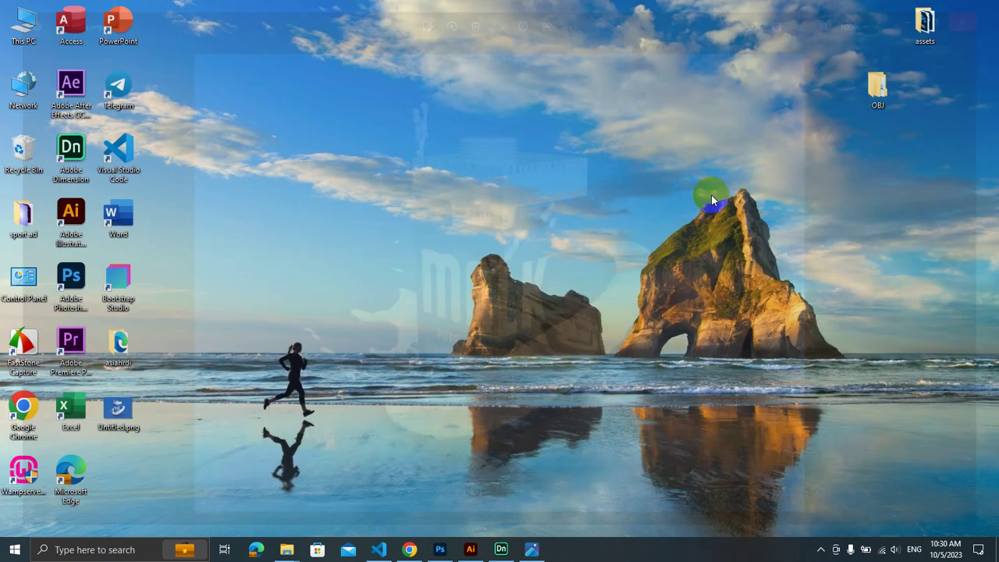
Switch back to Adobe Dimension with its window maximized, capture a rectangular snip of the whole screen, and check the system notifications
click(502, 549)
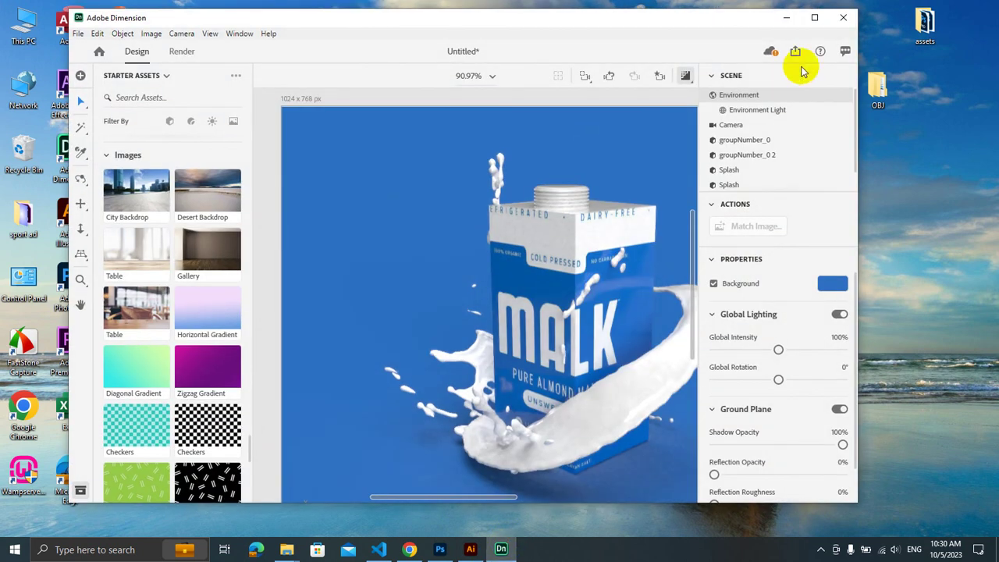
click(814, 17)
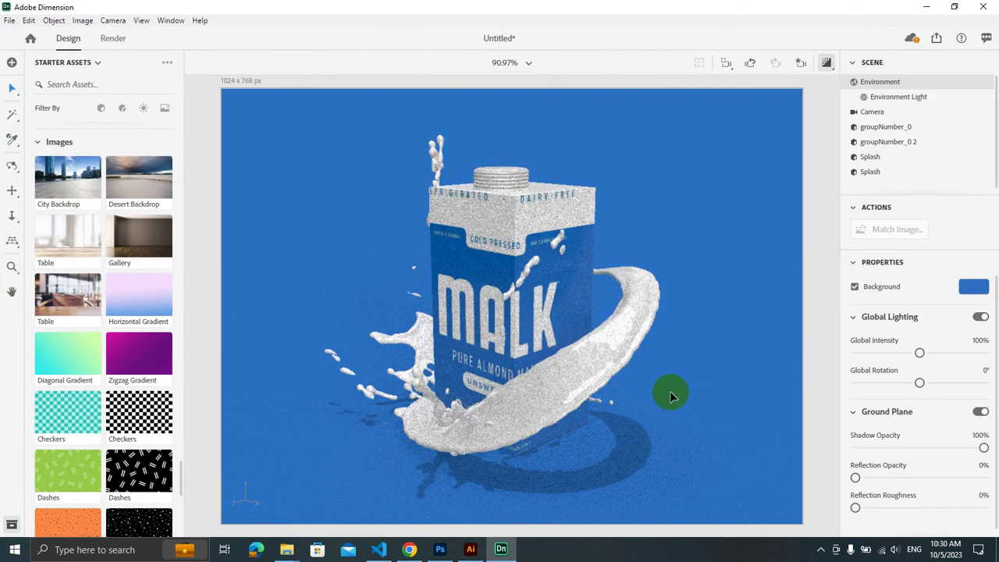
click(978, 550)
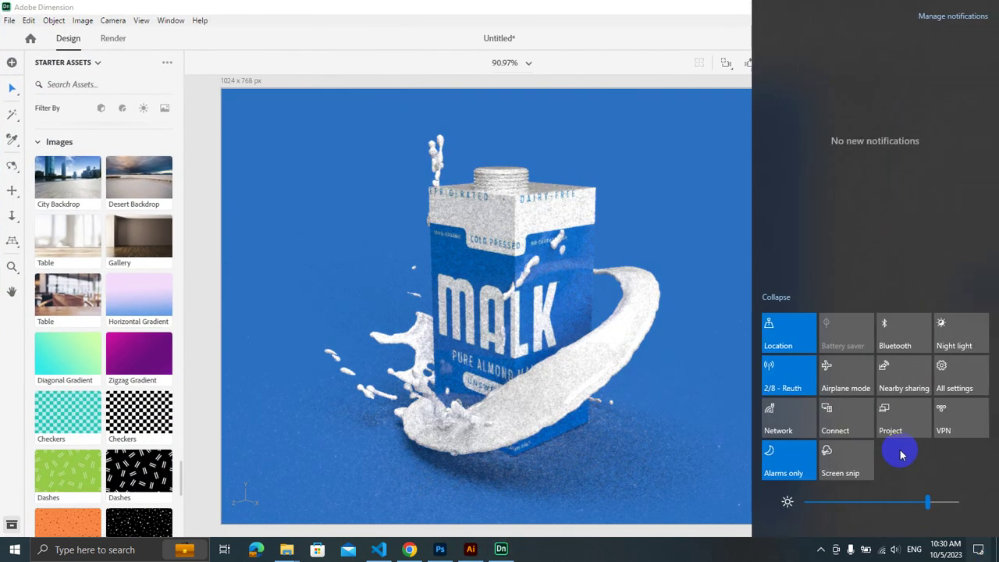
click(83, 61)
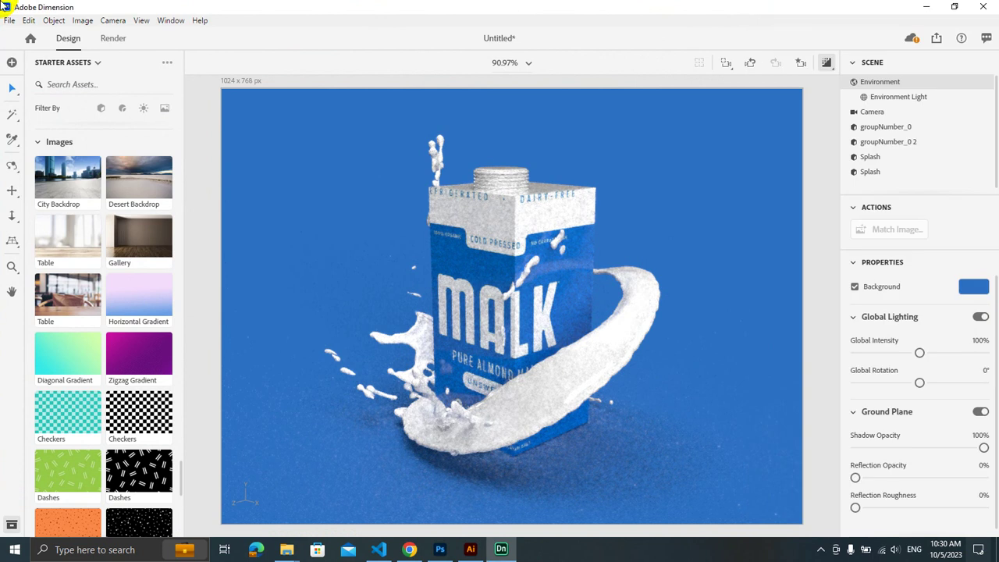
key(super+shift+s)
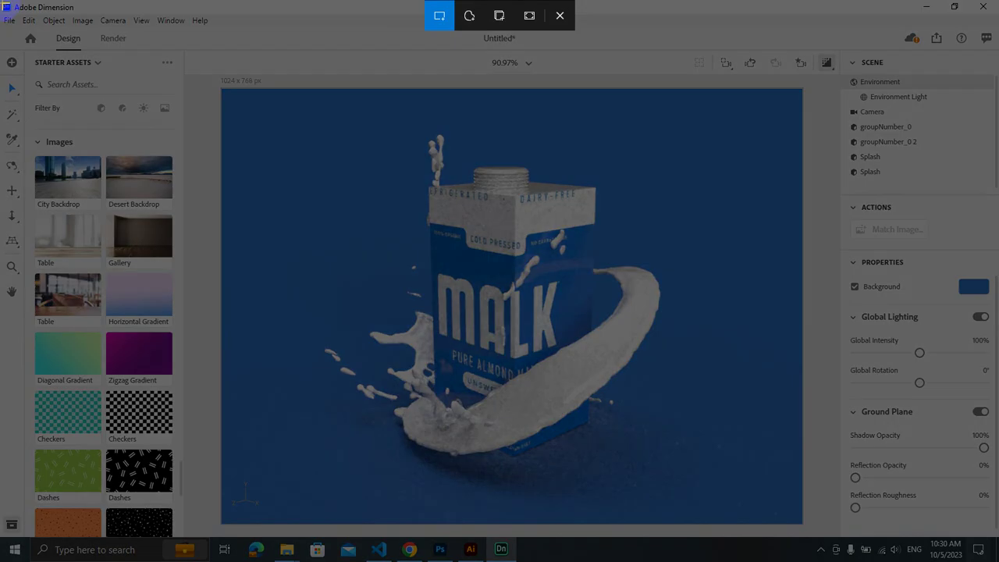
drag(3, 3, 566, 364)
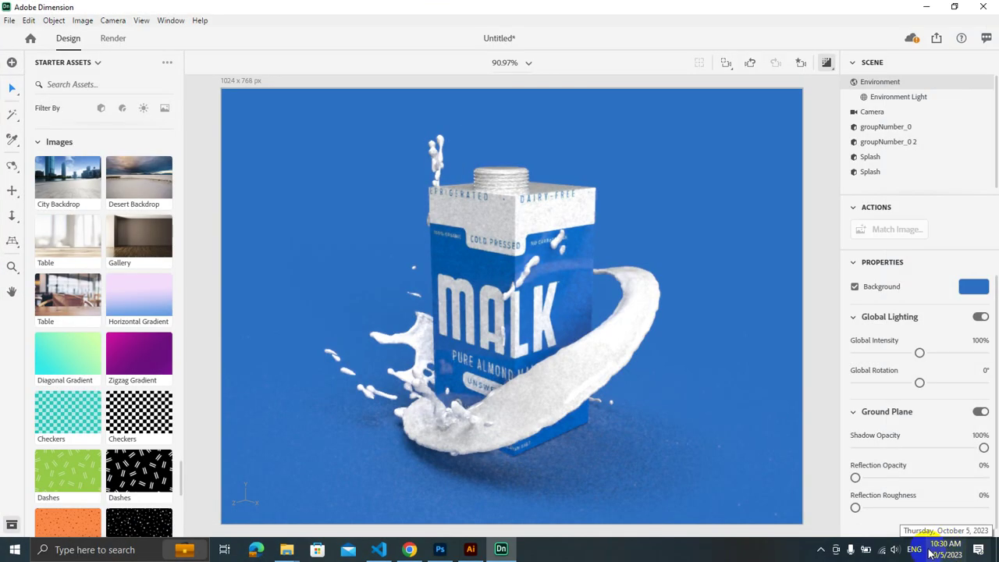
click(978, 552)
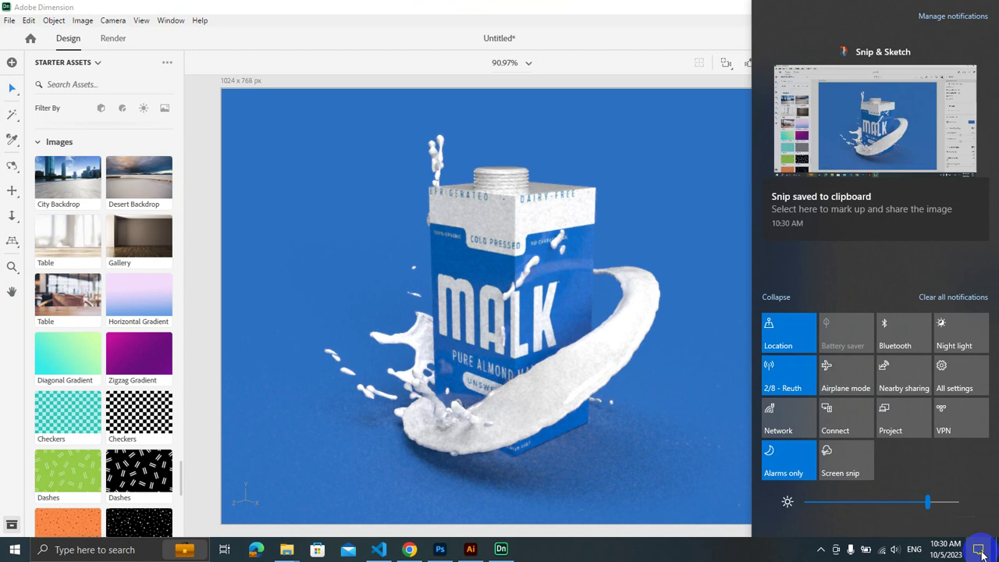
click(981, 555)
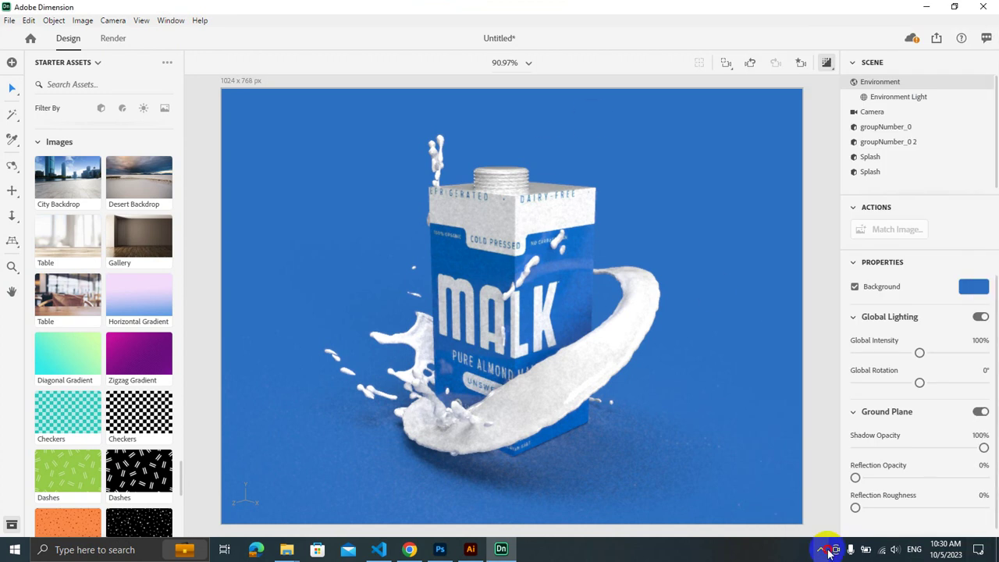